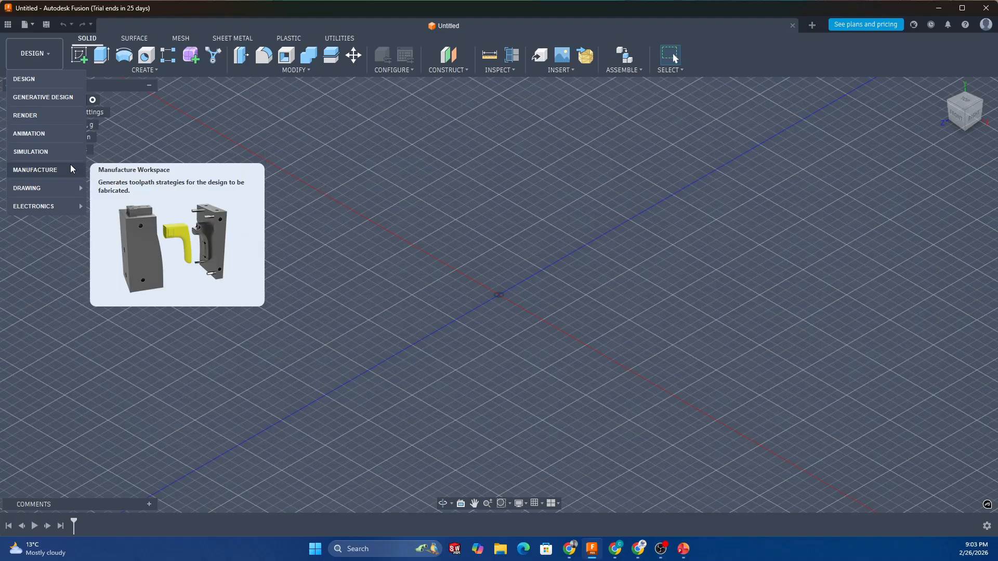
- Examine the available workspaces and the construction, inspection, insertion, assembly and selection commands for solid modelling
mouse_move(58, 192)
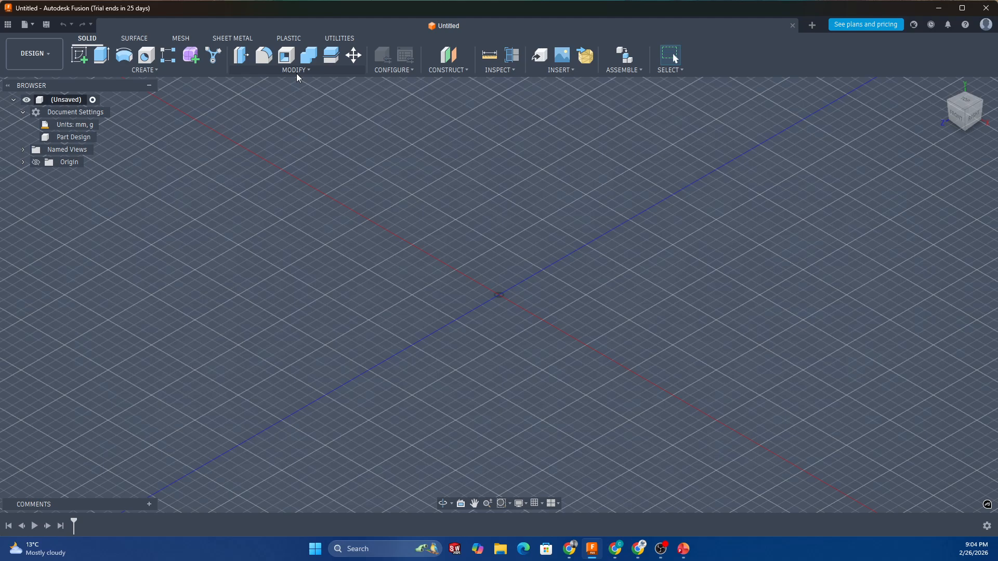
left_click(448, 56)
key("Escape")
left_click(444, 71)
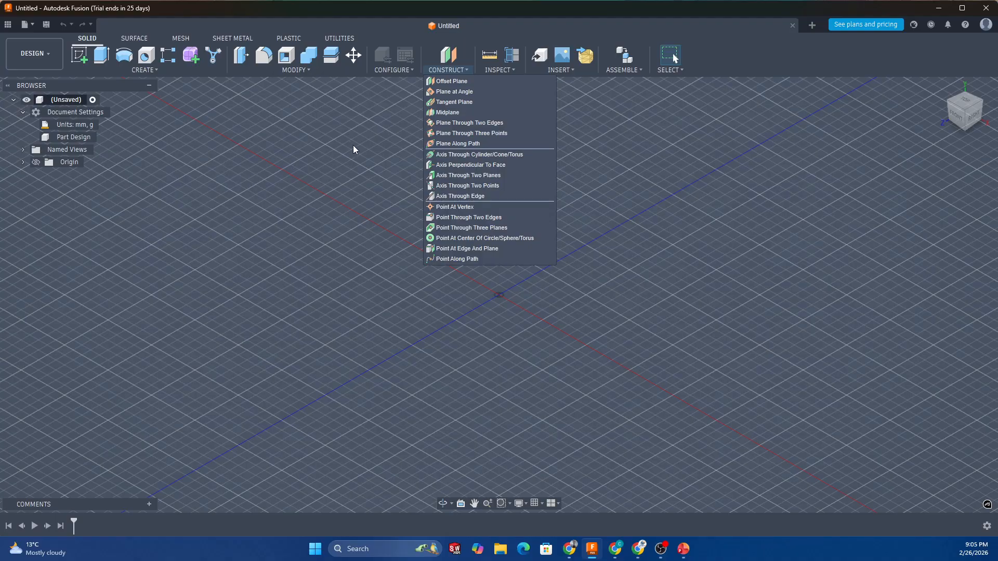
left_click(485, 65)
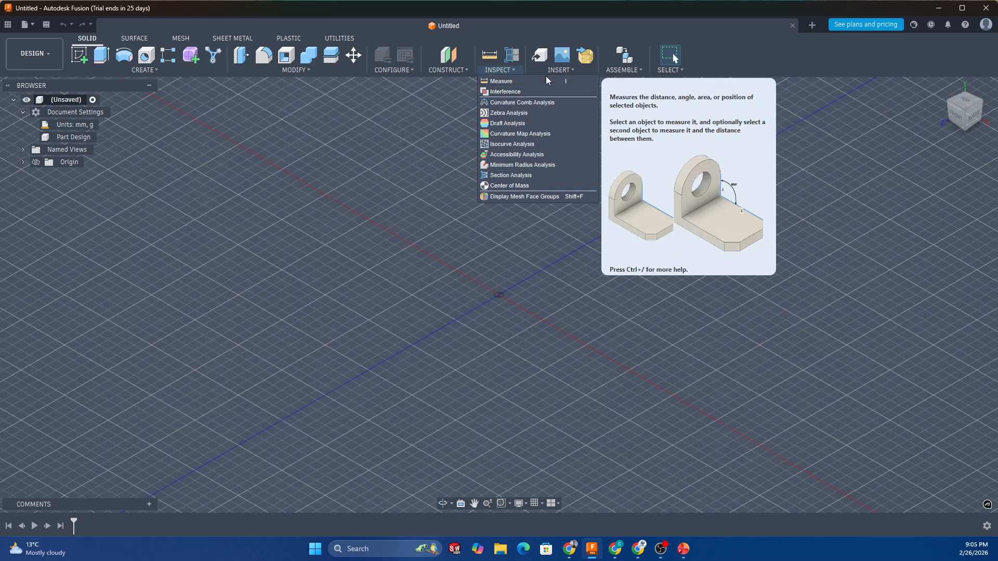
mouse_move(541, 76)
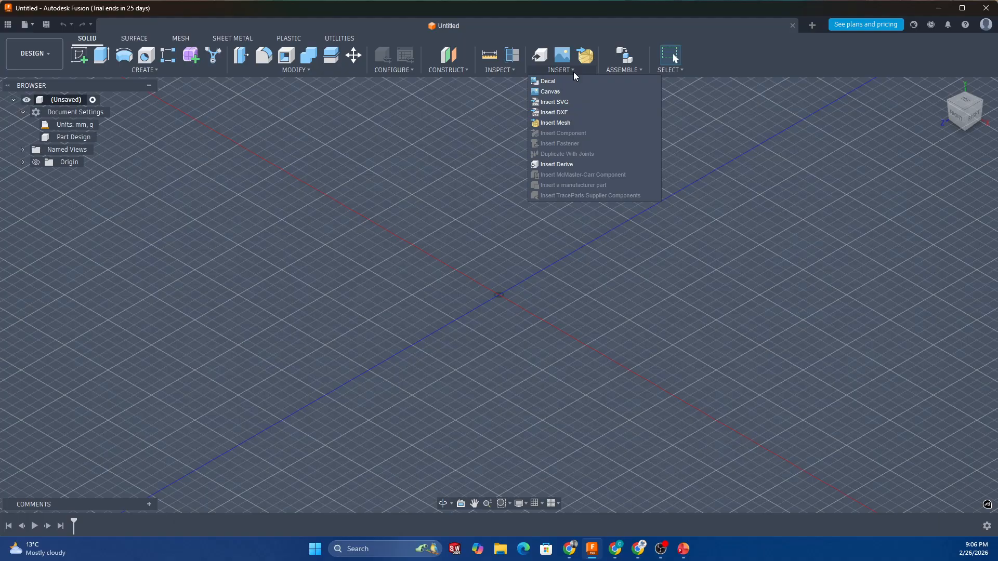
mouse_move(509, 74)
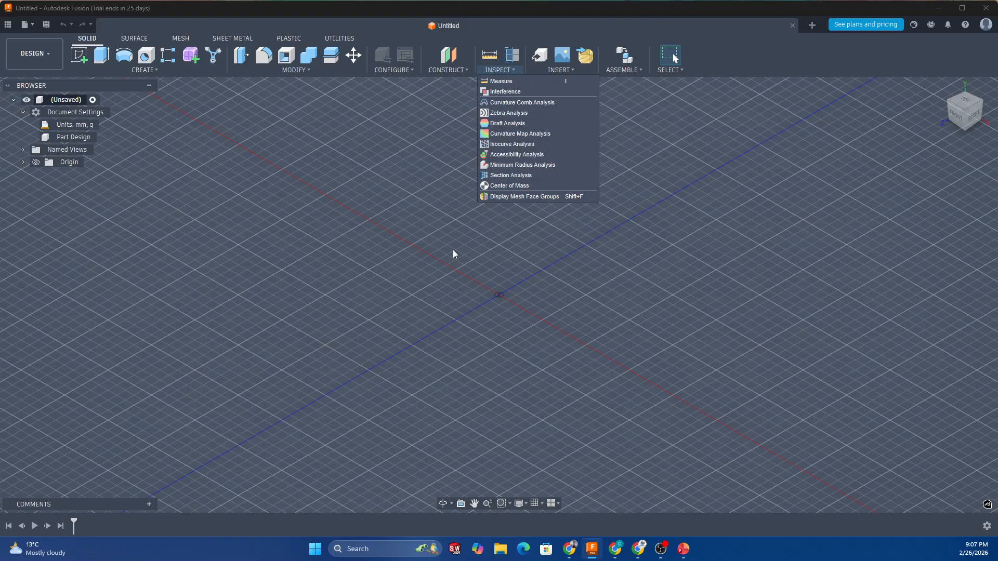
left_click(574, 71)
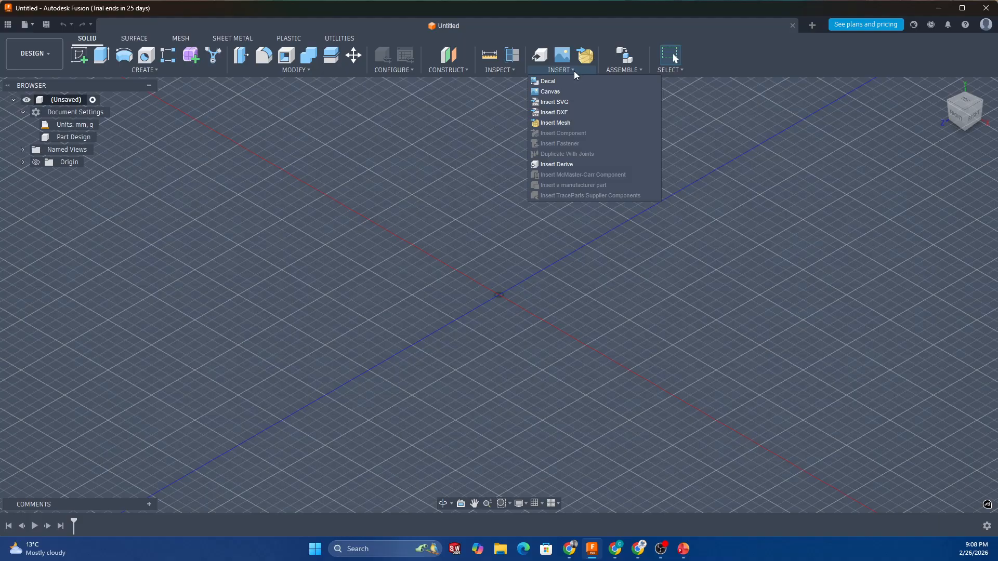
mouse_move(626, 70)
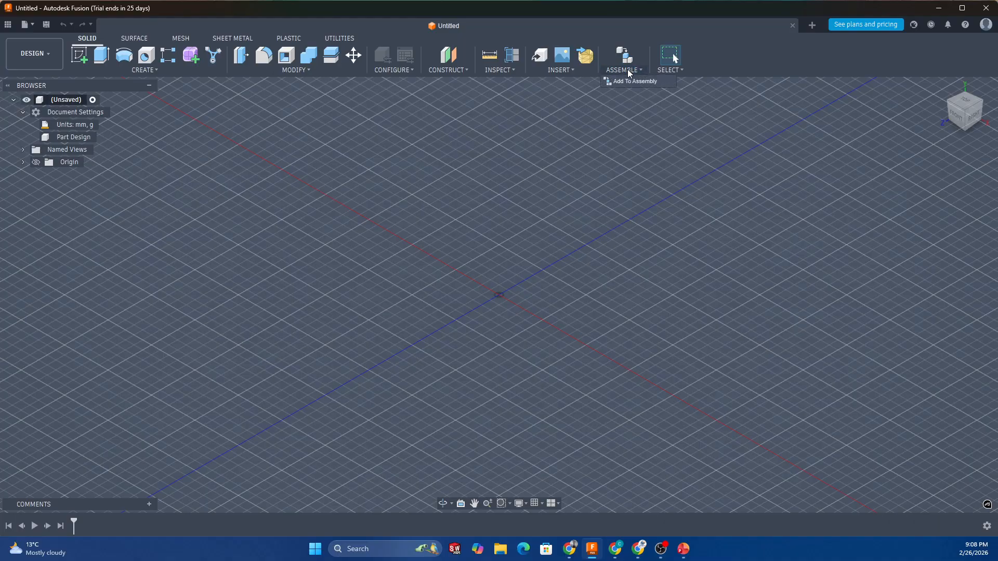
mouse_move(678, 73)
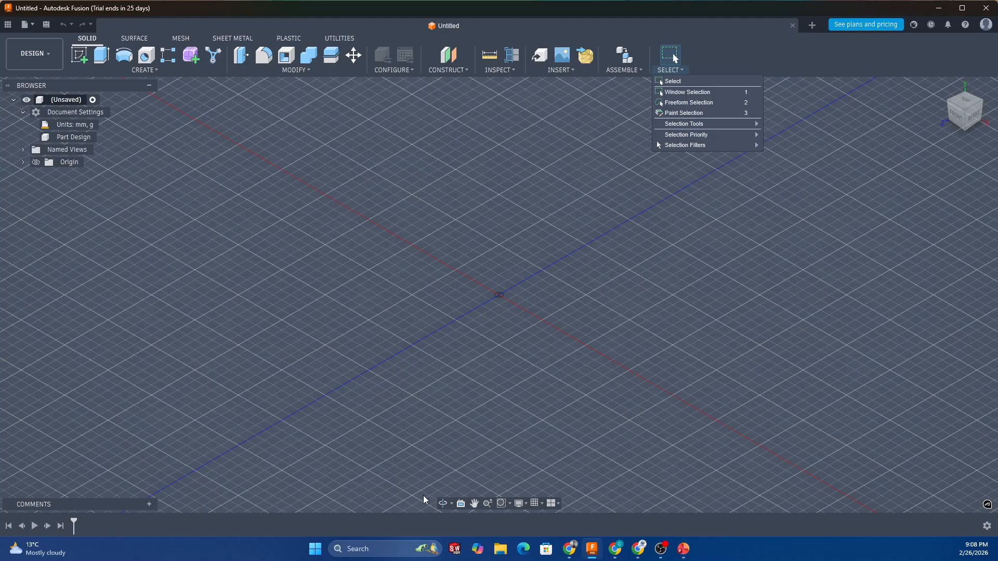
- Review the grid and display options and set the visual style to Shaded with Visible Edges Only
left_click(542, 502)
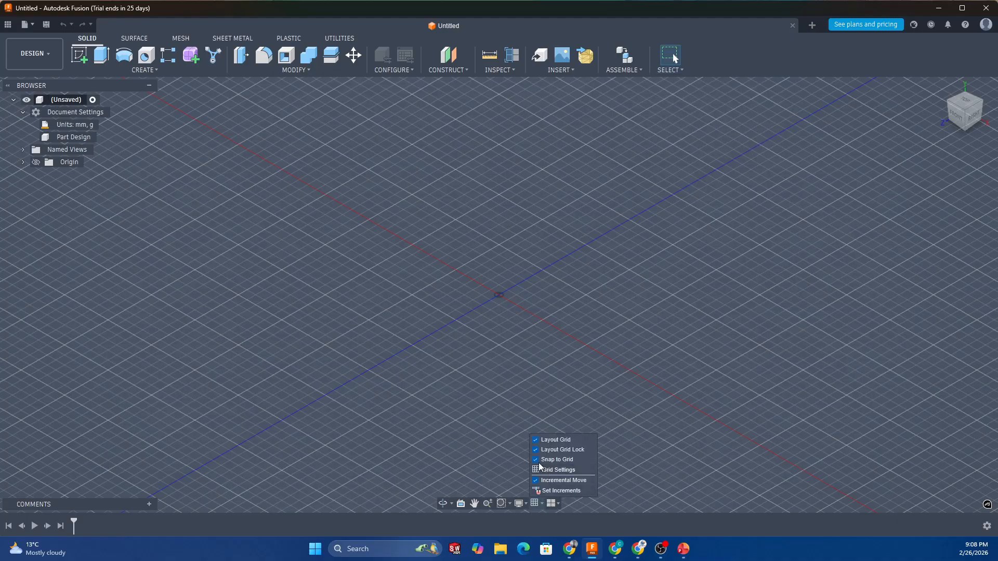
left_click(500, 457)
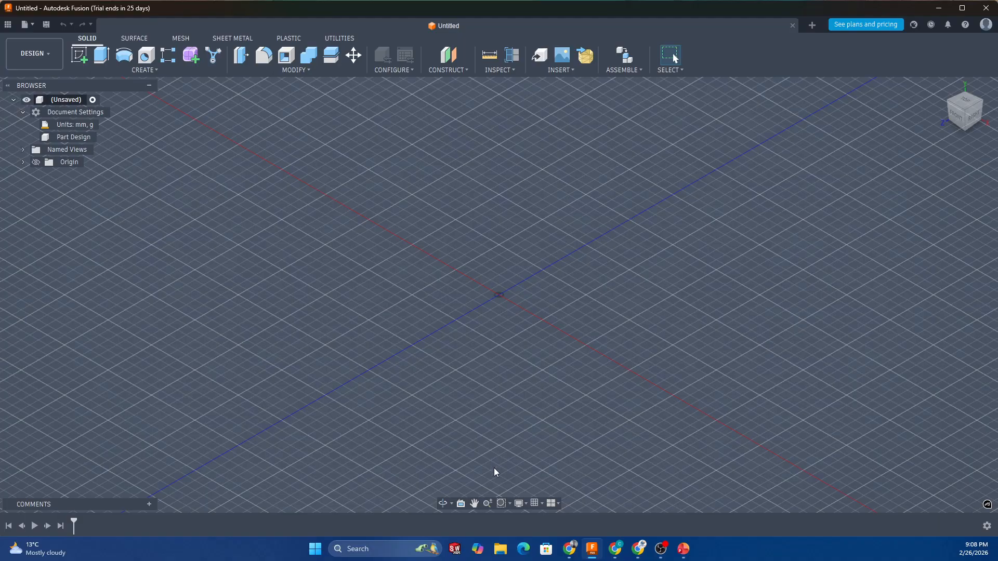
left_click(522, 502)
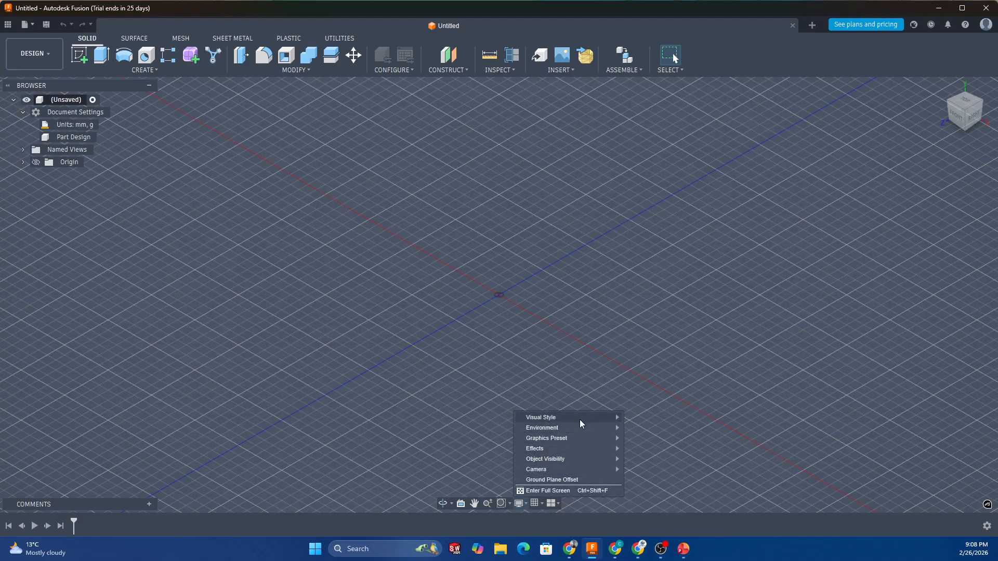
mouse_move(581, 418)
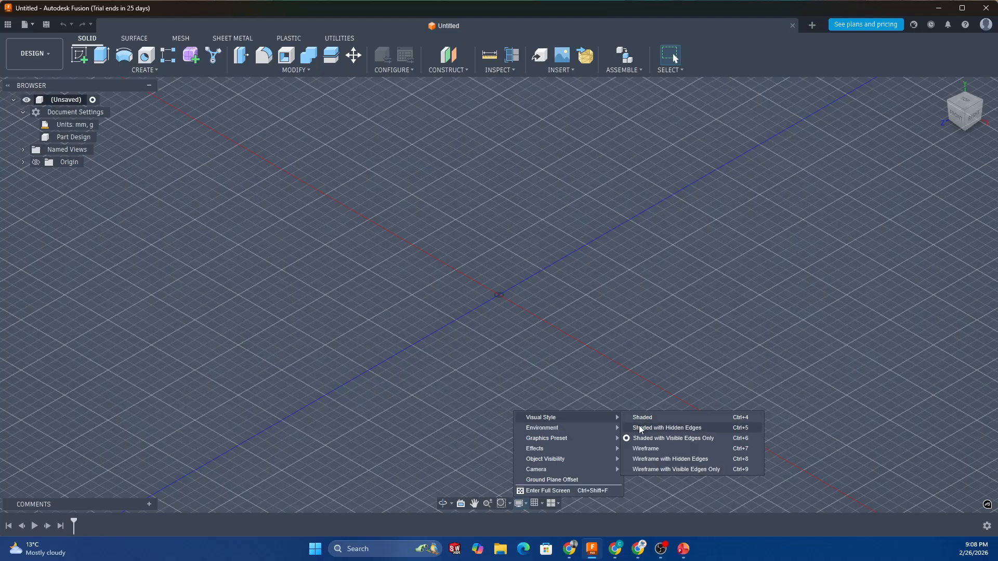
left_click(639, 438)
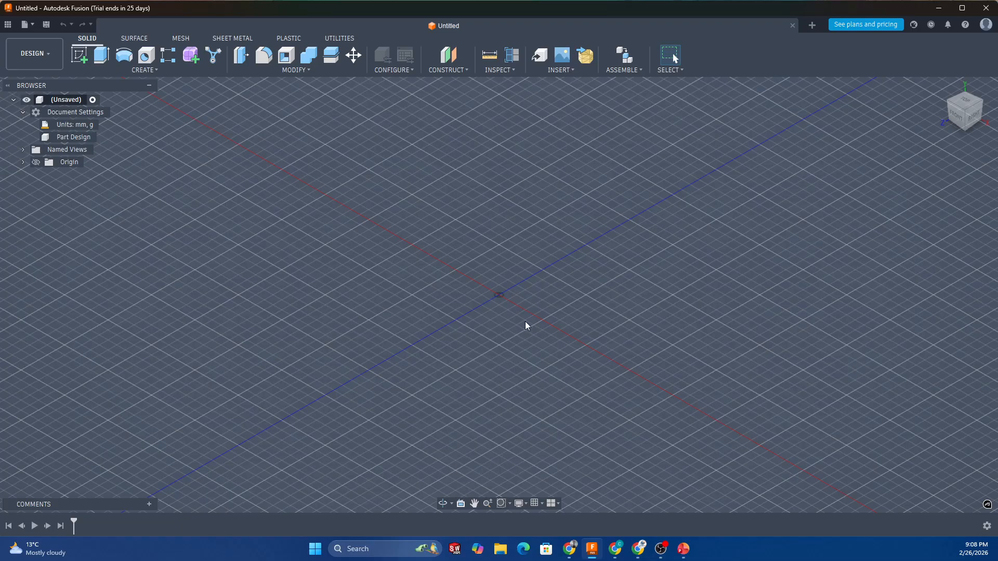
mouse_move(564, 308)
middle_mouse_down("shift")
mouse_move(553, 297)
mouse_move(586, 278)
mouse_move(565, 287)
mouse_move(572, 308)
middle_mouse_up("shift")
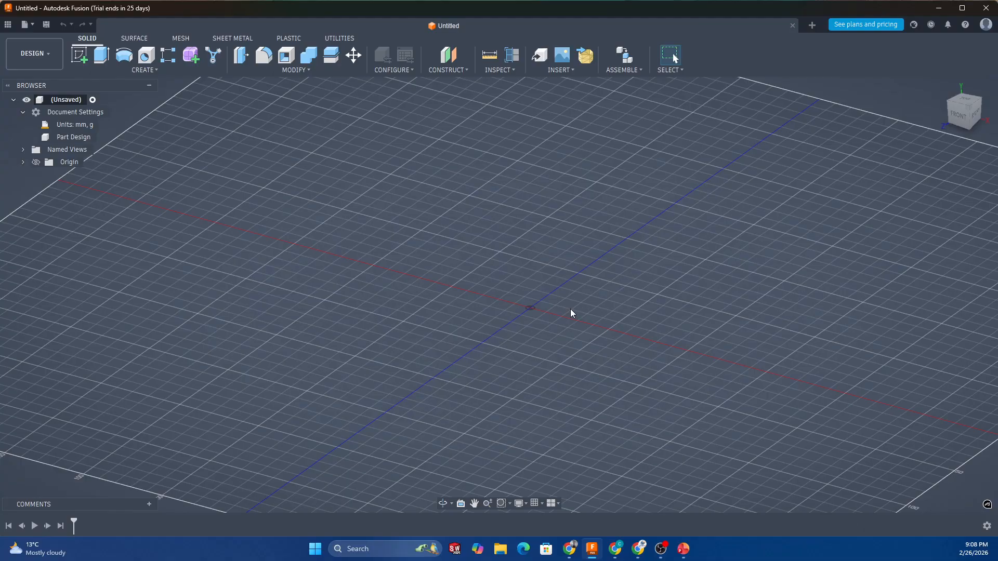
middle_click_drag(571, 312, 507, 283, "shift")
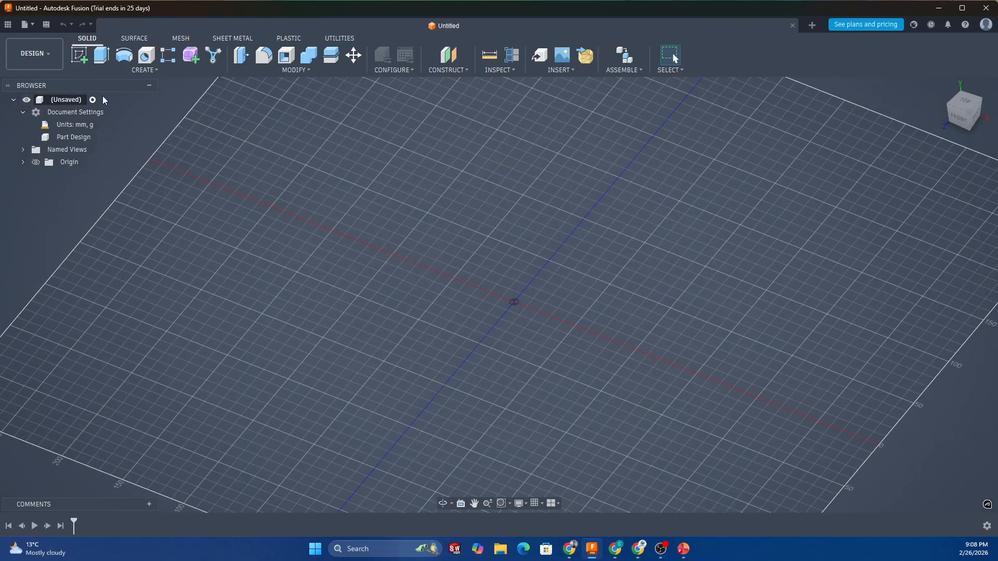
left_click(36, 27)
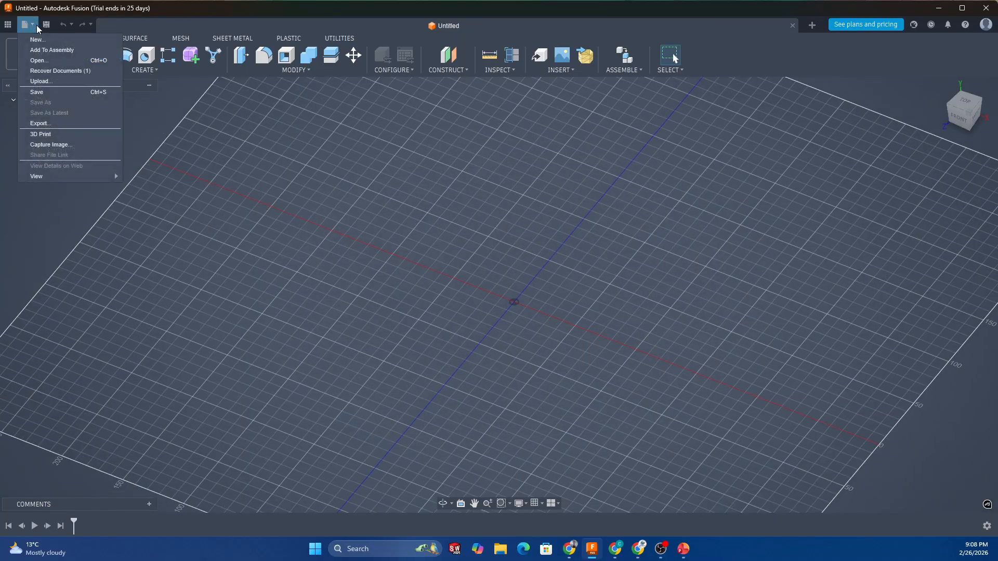
left_click(38, 39)
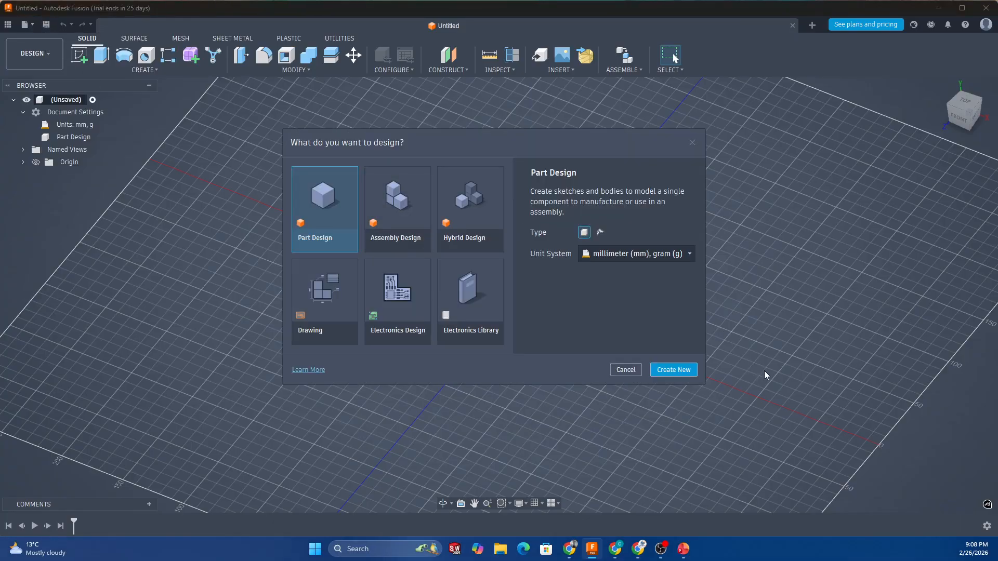
left_click(620, 370)
- Create a new Part Design with the unit system set to inch (in), ouncemass
left_click(25, 25)
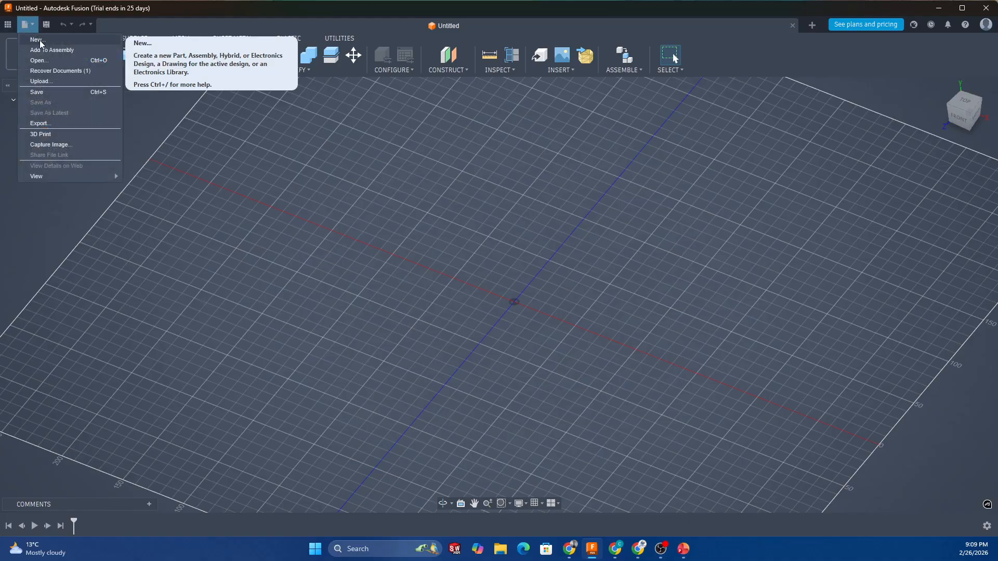
left_click(38, 39)
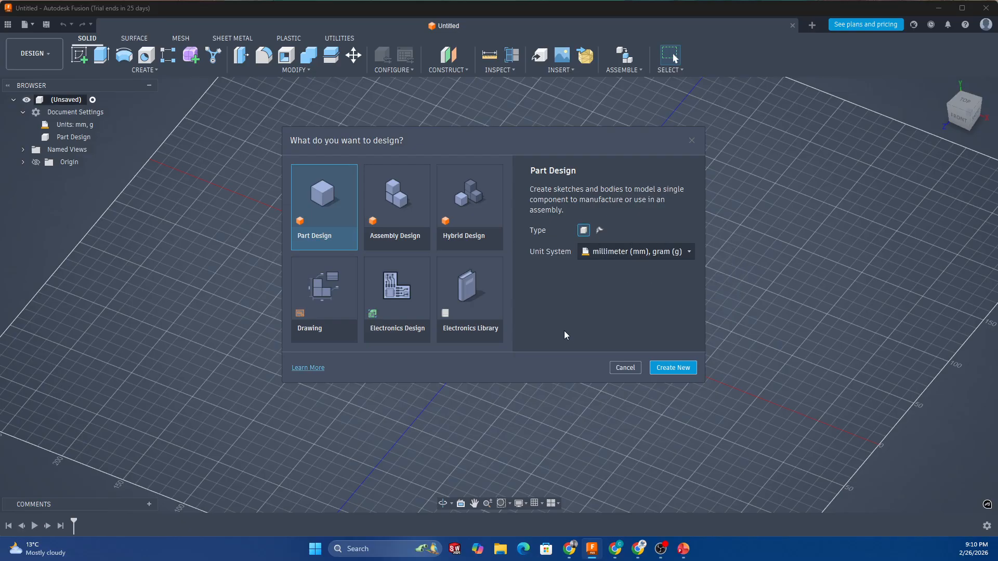
left_click(696, 254)
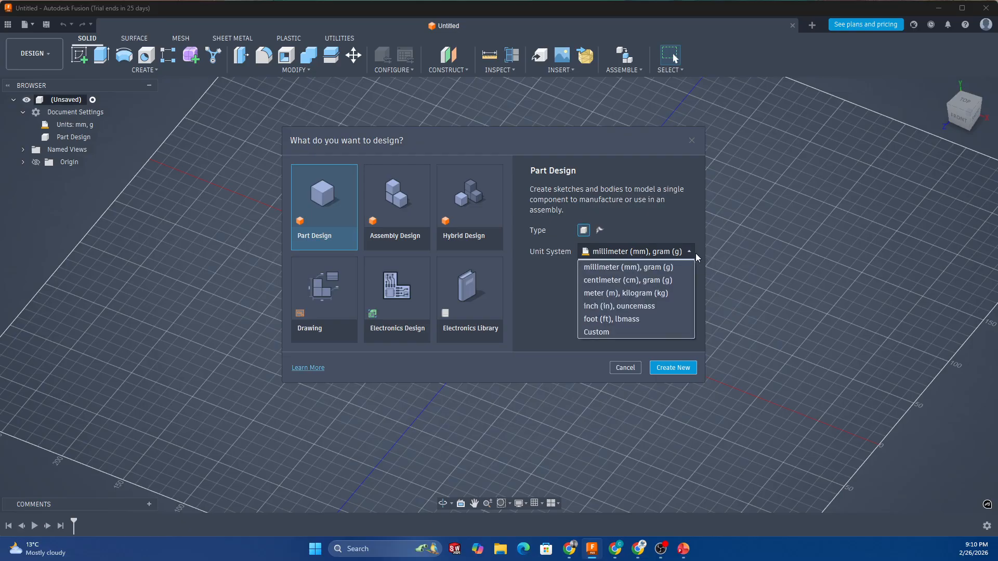
left_click(643, 309)
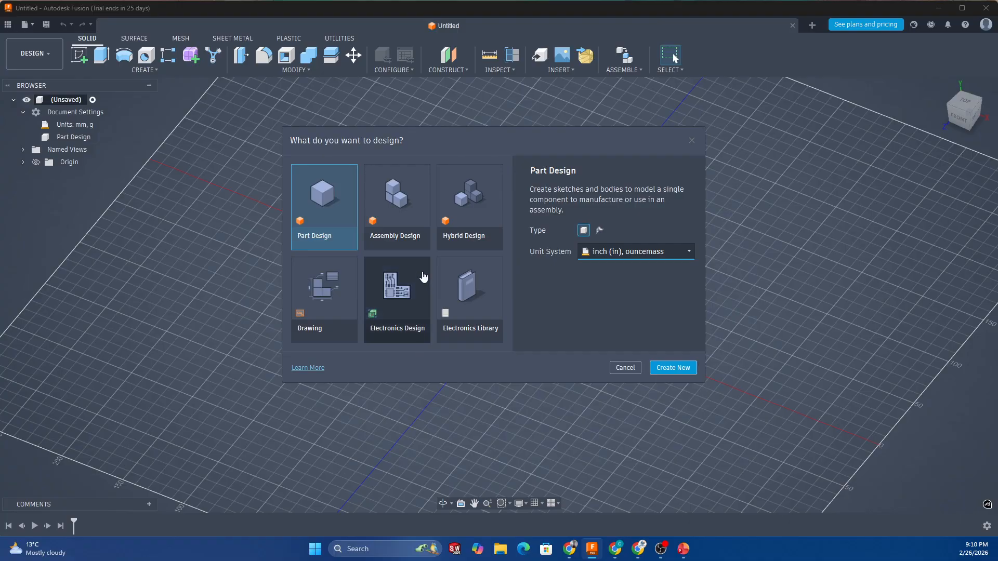
left_click(669, 370)
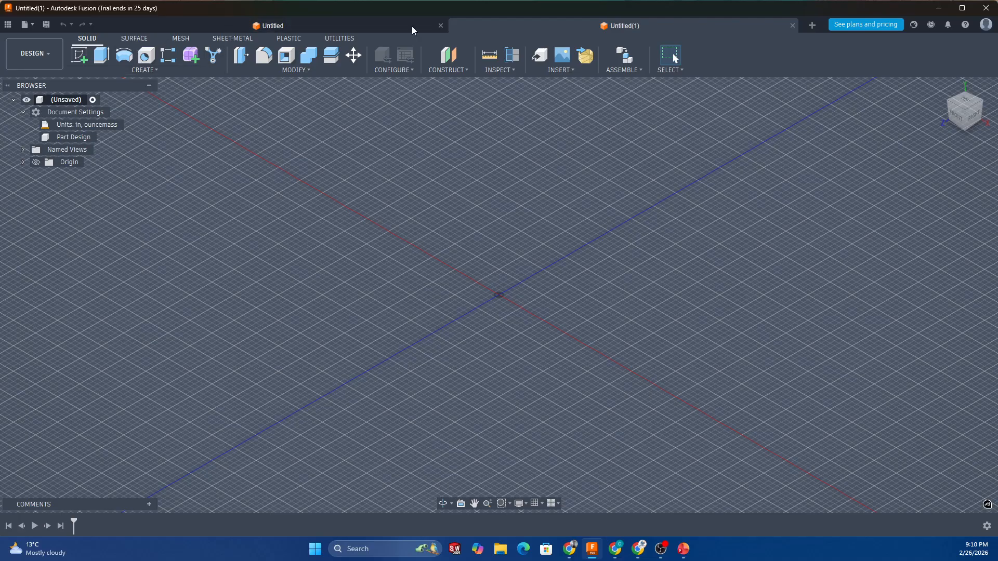
- Examine the surface modelling toolset, the solid creation commands and the construction geometry methods
left_click(133, 40)
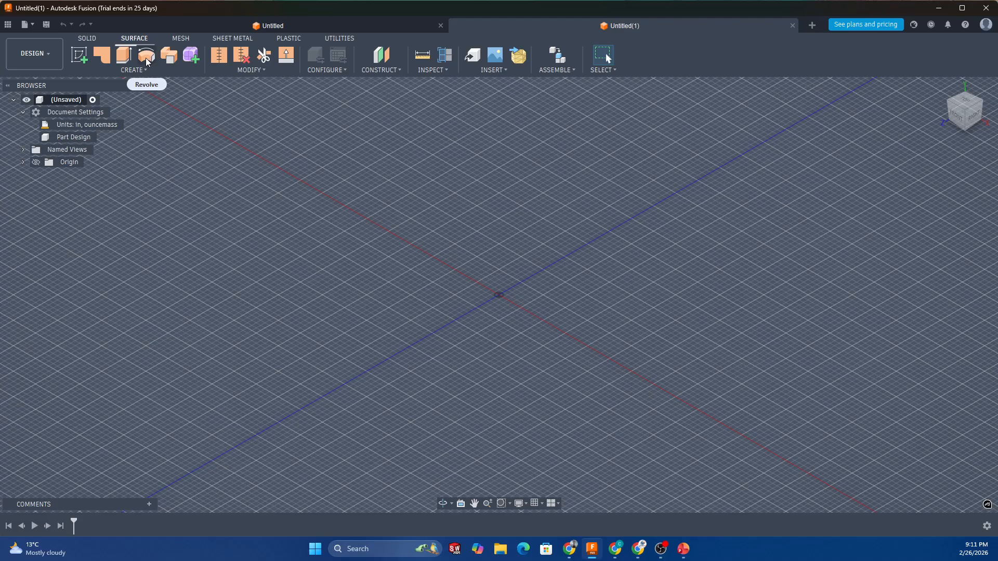
left_click(92, 40)
left_click(144, 70)
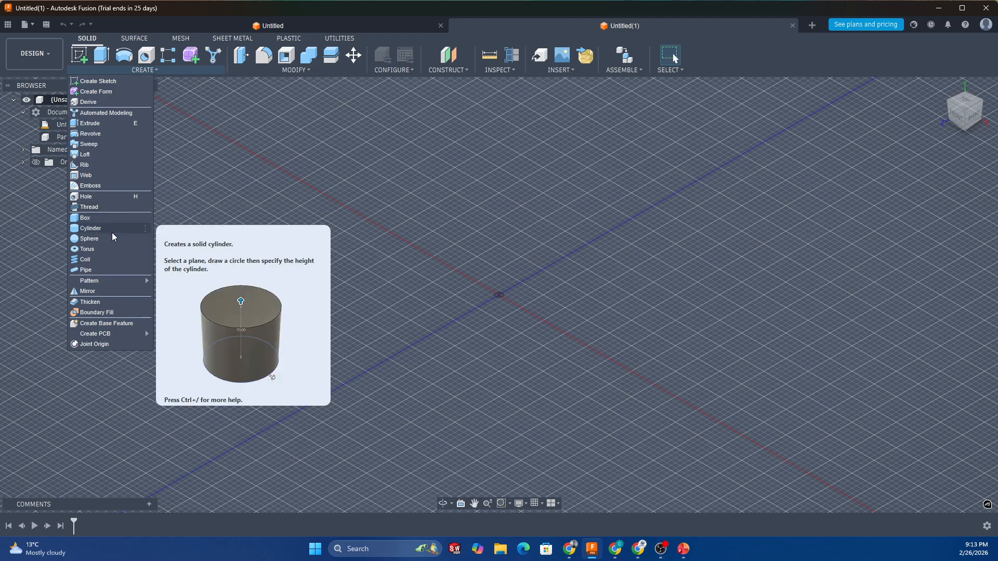
mouse_move(122, 284)
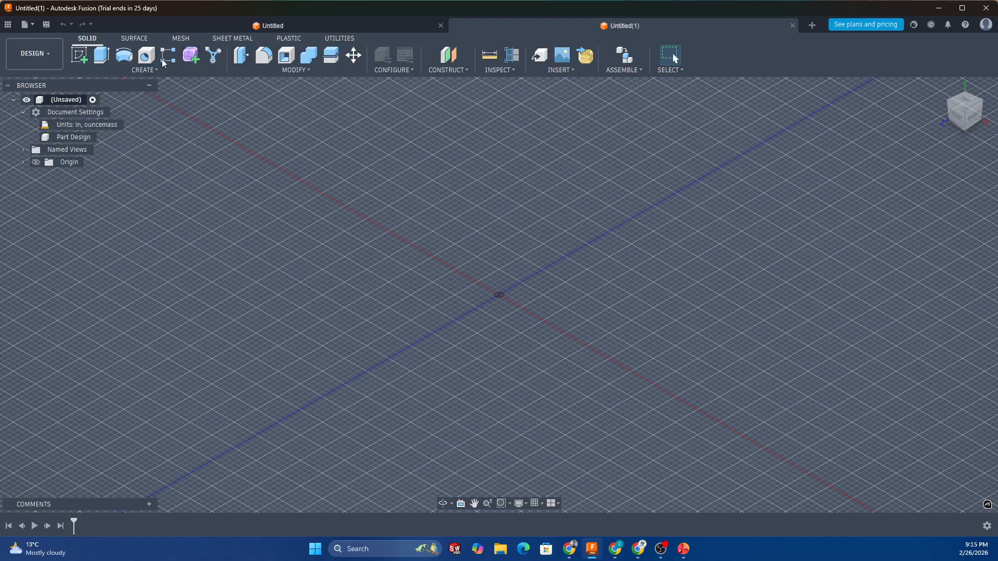
left_click(146, 40)
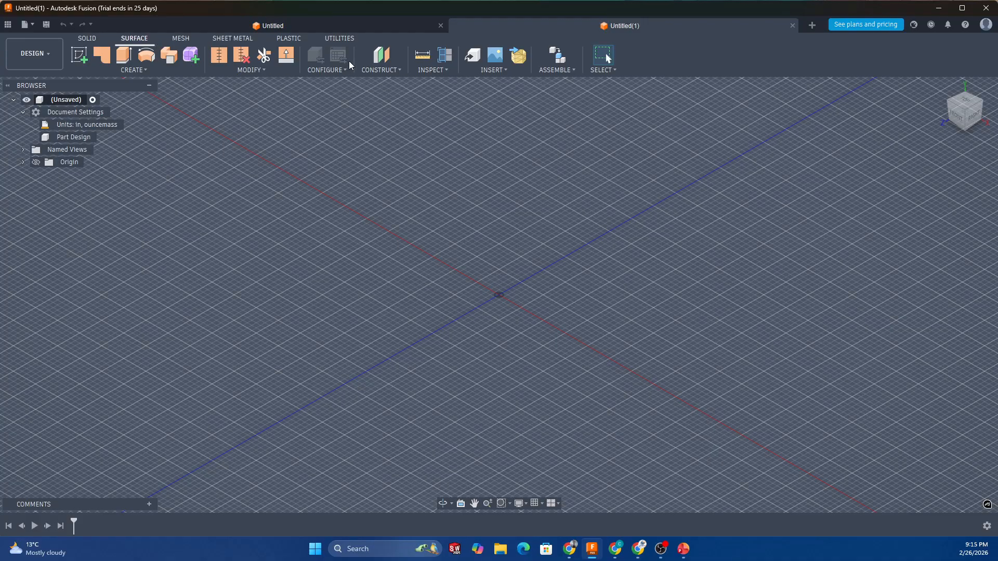
left_click(387, 65)
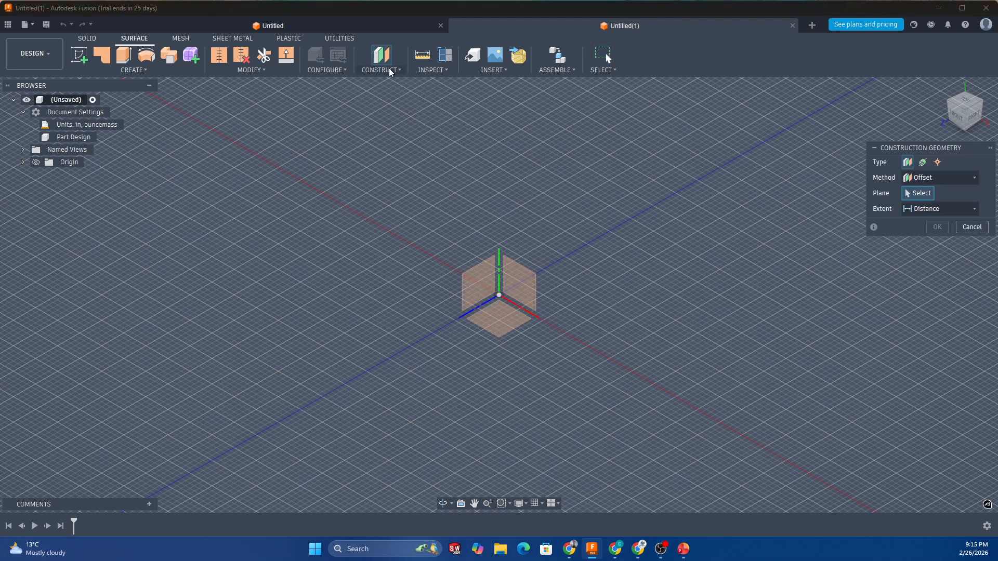
left_click(387, 71)
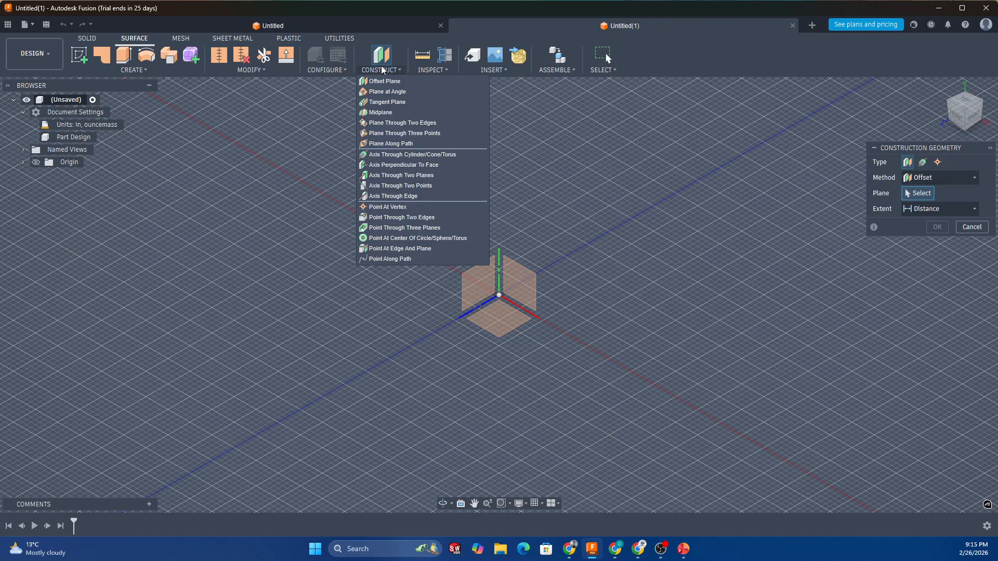
key("Escape")
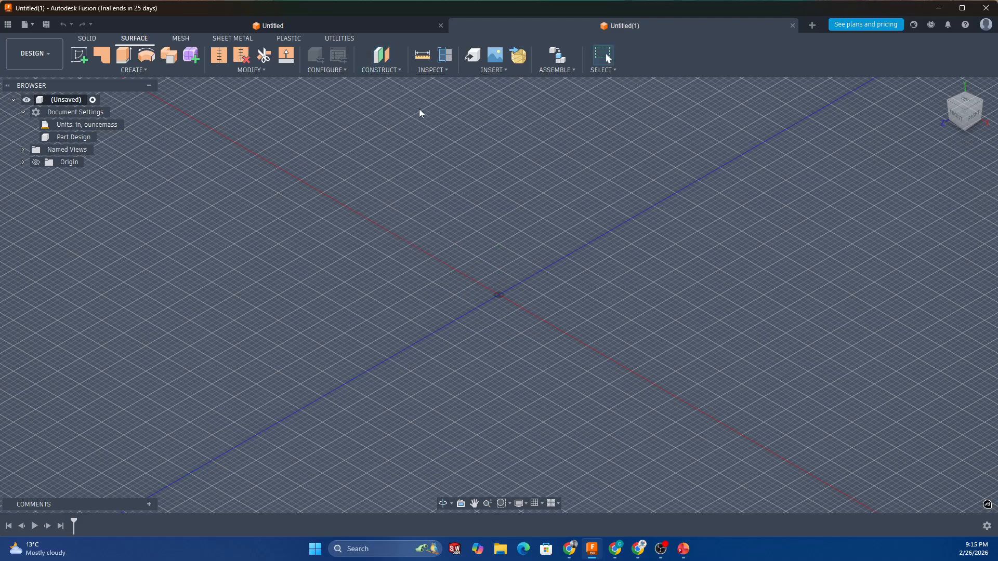
- Examine the mesh, sheet metal, plastic and utilities toolsets, including the sheet metal modification and inspection commands
left_click(186, 39)
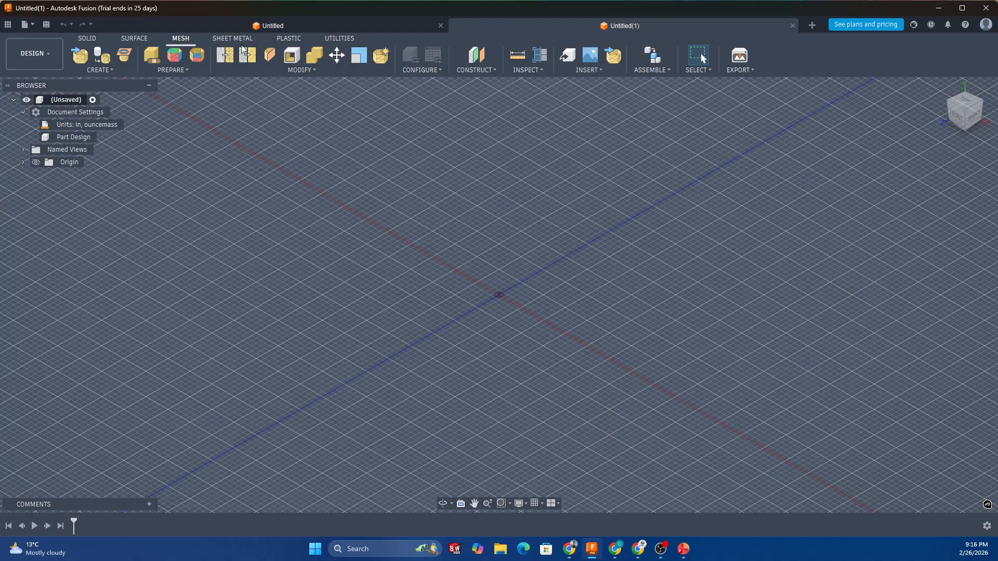
left_click(242, 41)
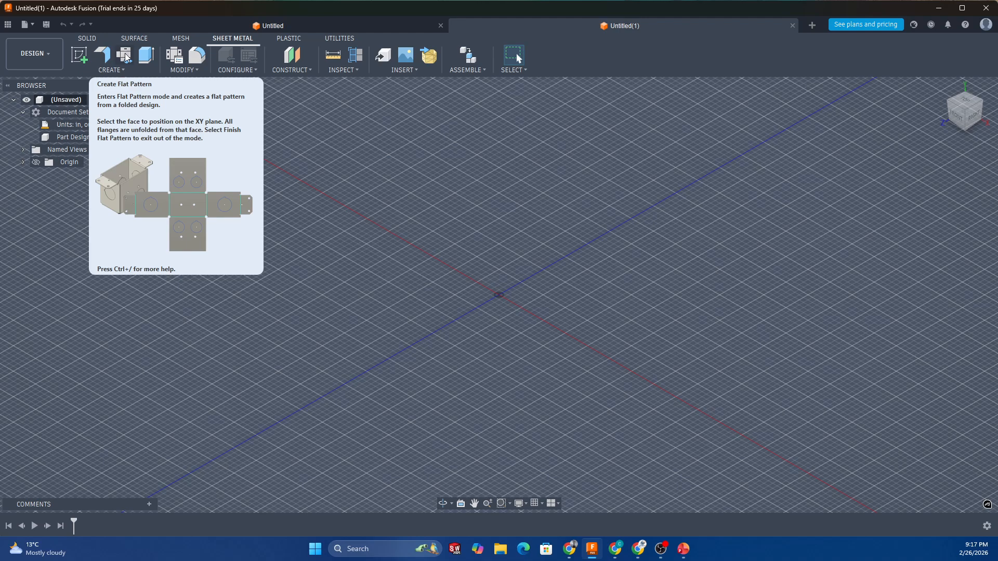
left_click(191, 73)
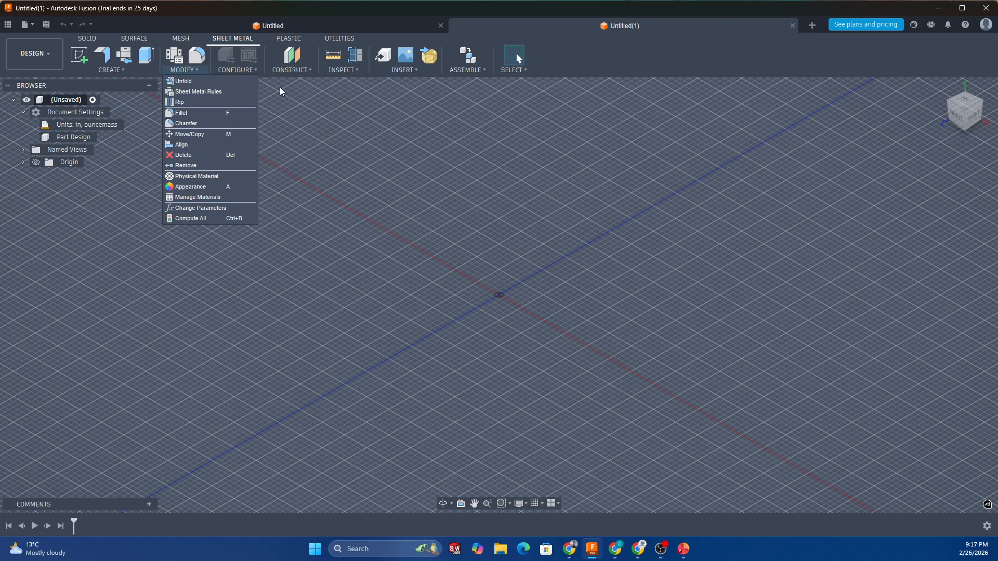
left_click(341, 70)
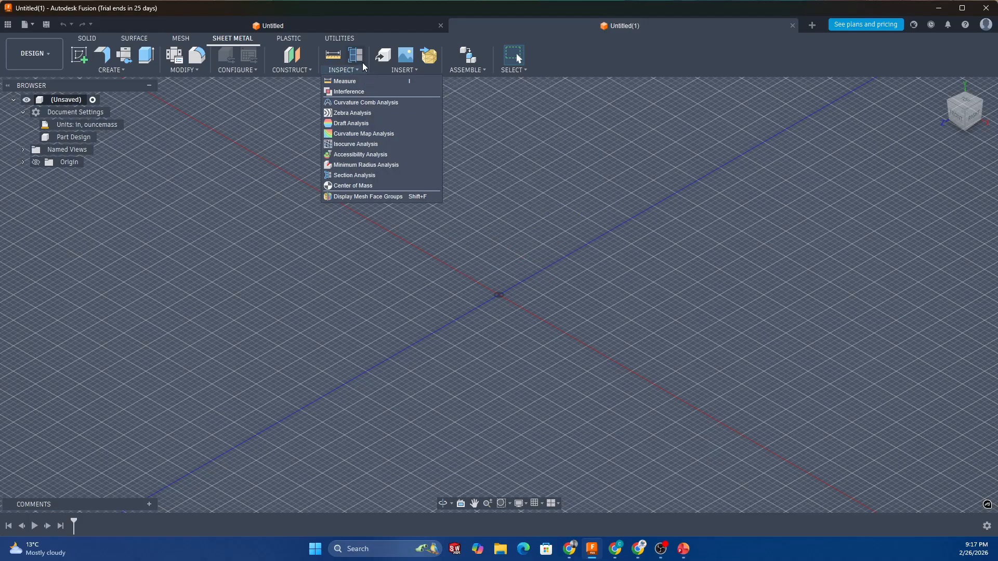
left_click(289, 39)
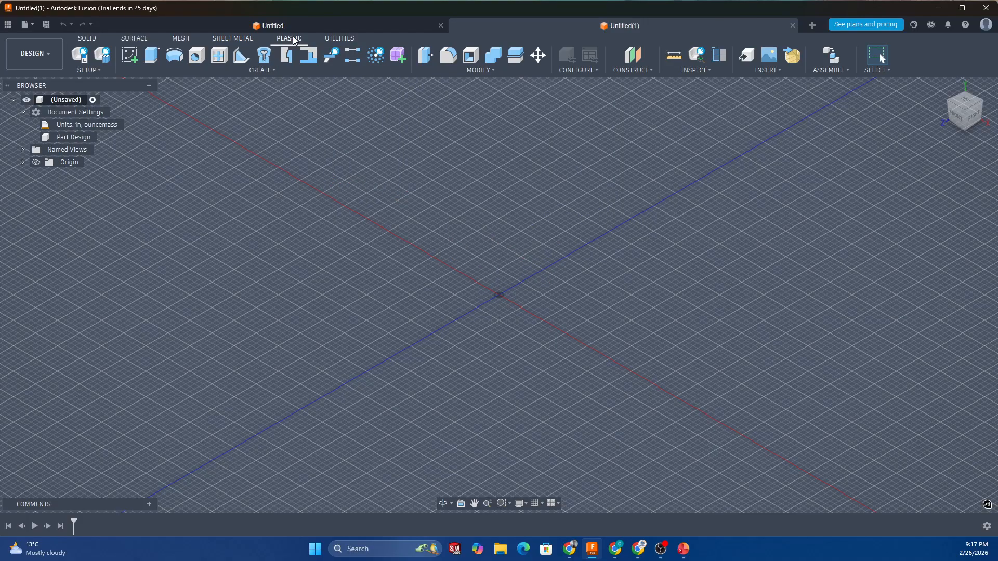
left_click(338, 39)
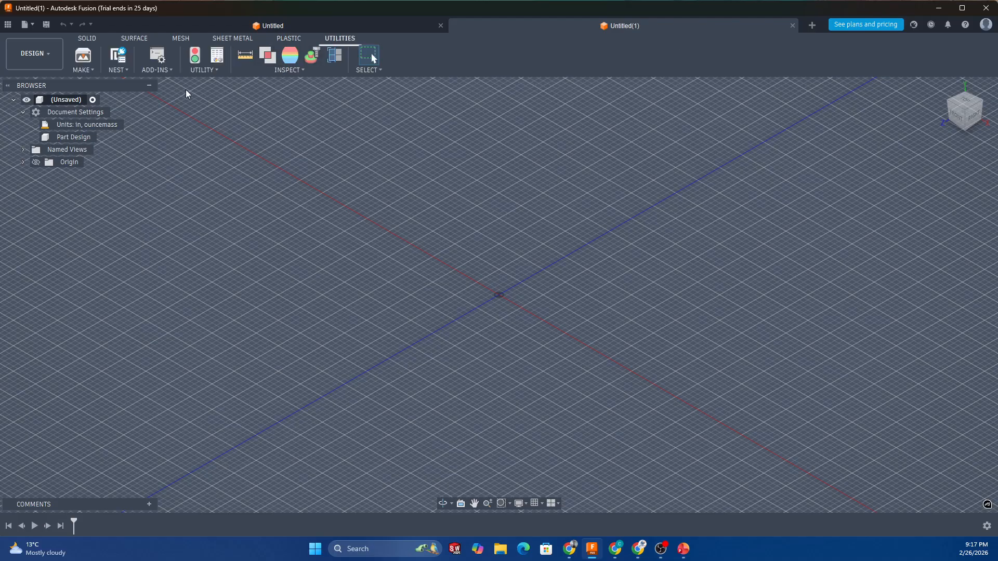
- Examine the make, utility and inspect commands of the utilities toolset
left_click(88, 70)
mouse_move(205, 69)
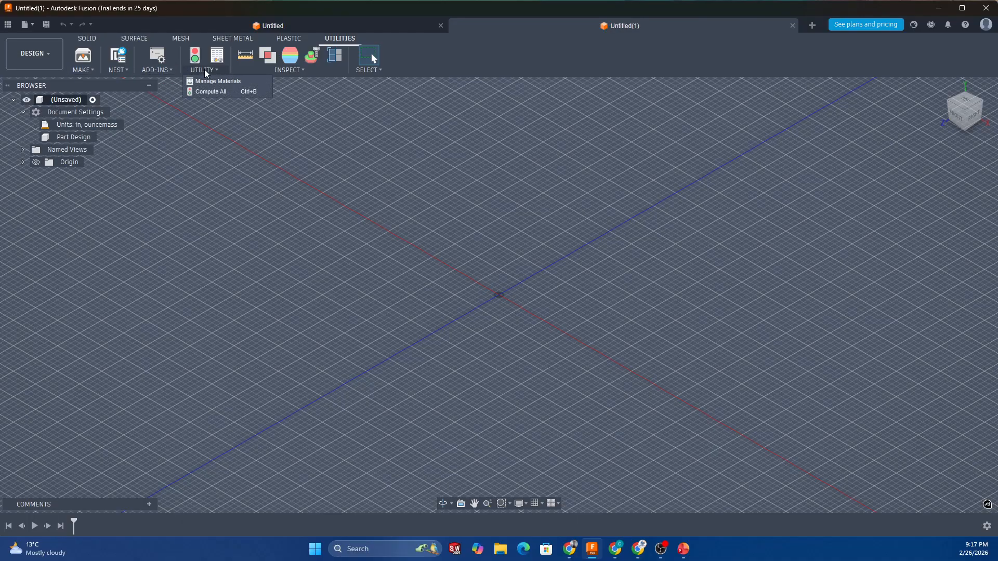
left_click(273, 70)
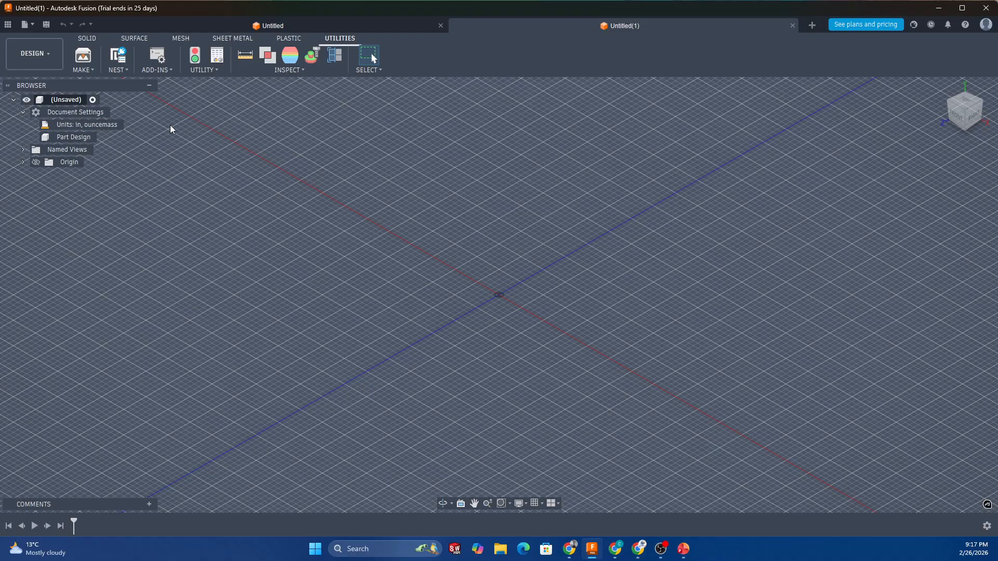
- Collapse and re-expand the document's browser tree, expand its Named Views and Origin folders, and select the origin point
left_click(14, 99)
left_click(13, 100)
left_click(13, 99)
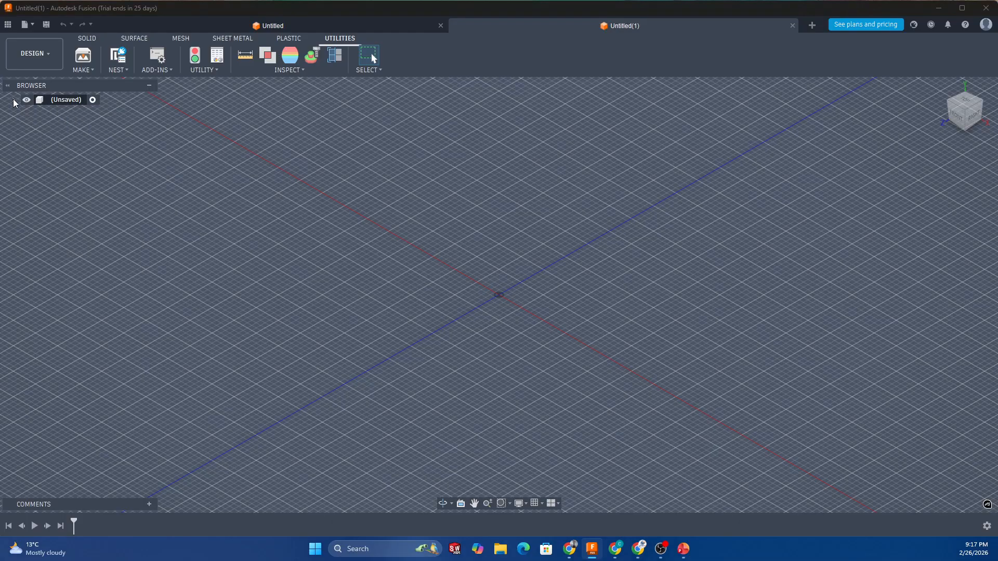
left_click(14, 99)
left_click(13, 99)
left_click(13, 99)
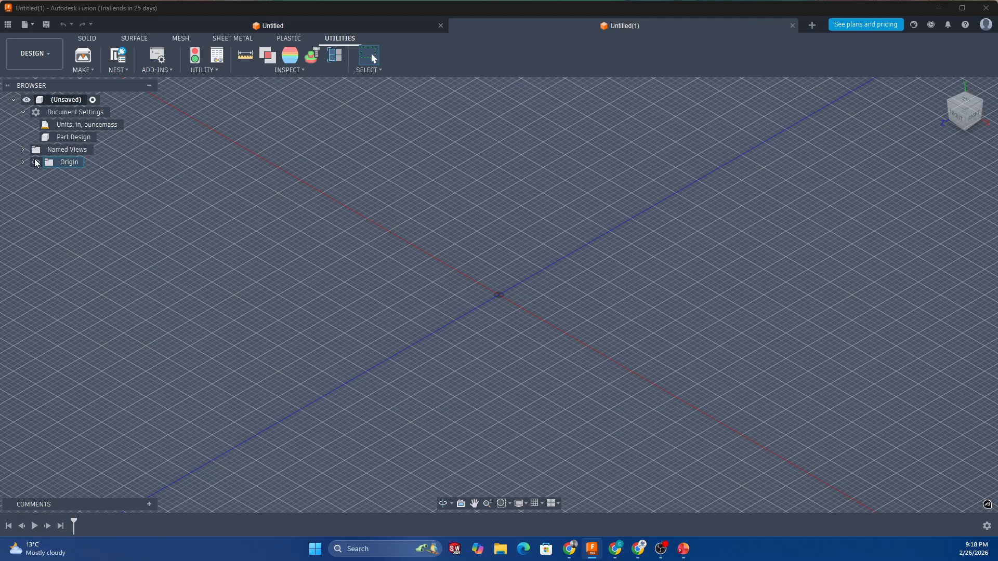
left_click(23, 149)
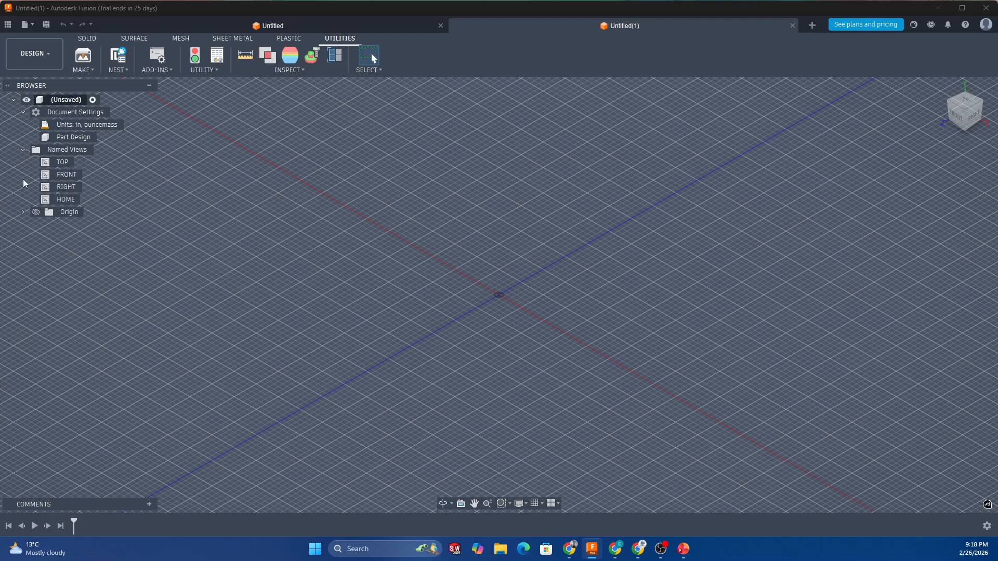
left_click(23, 213)
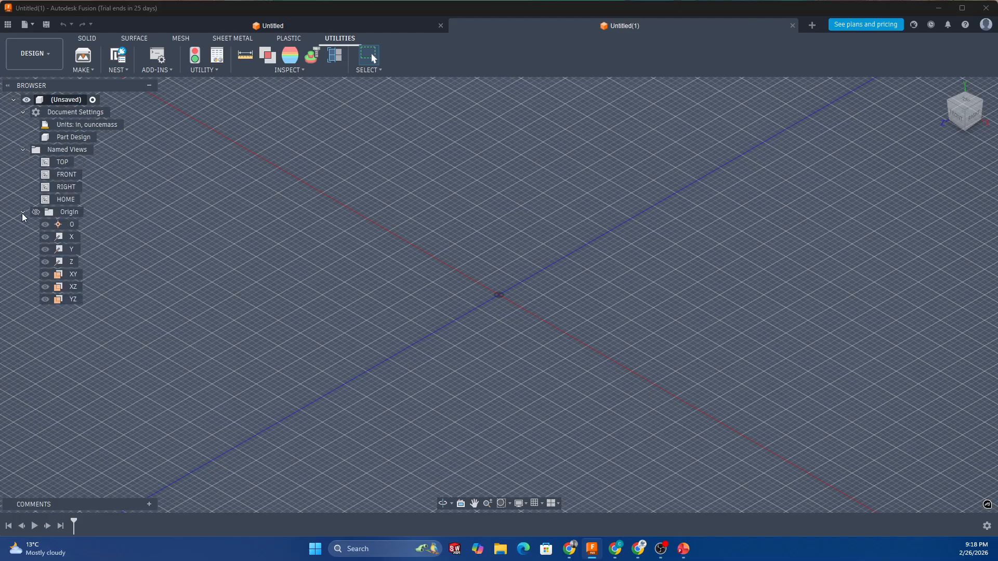
left_click(67, 226)
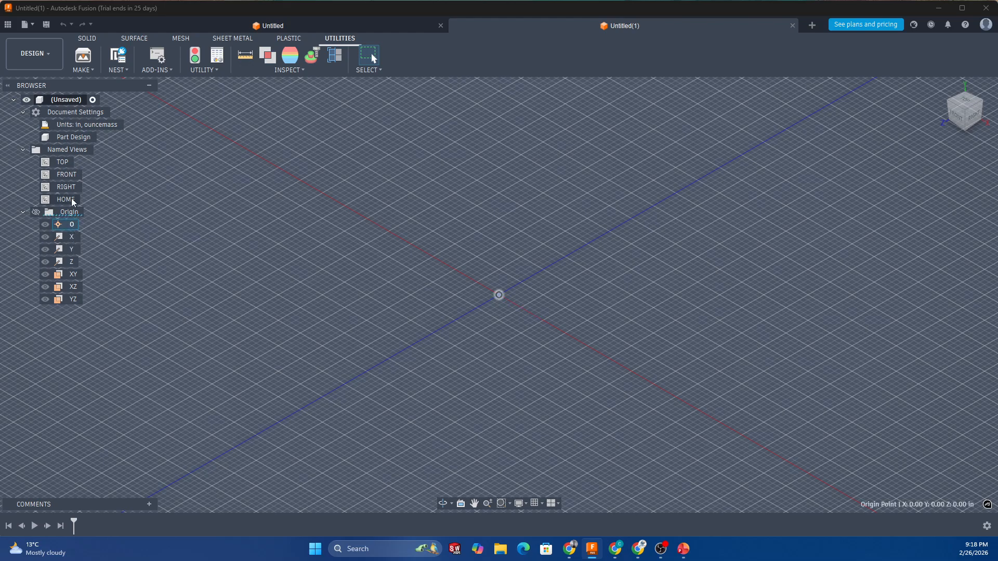
- View the empty design from the TOP, FRONT, RIGHT and HOME named views in turn
double_click(62, 162)
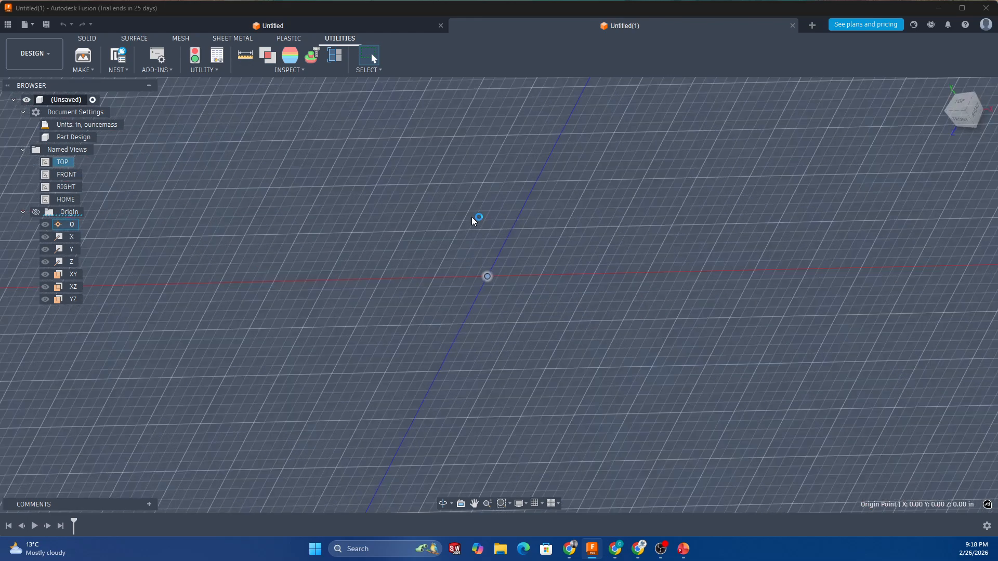
scroll(535, 267, "down", 5)
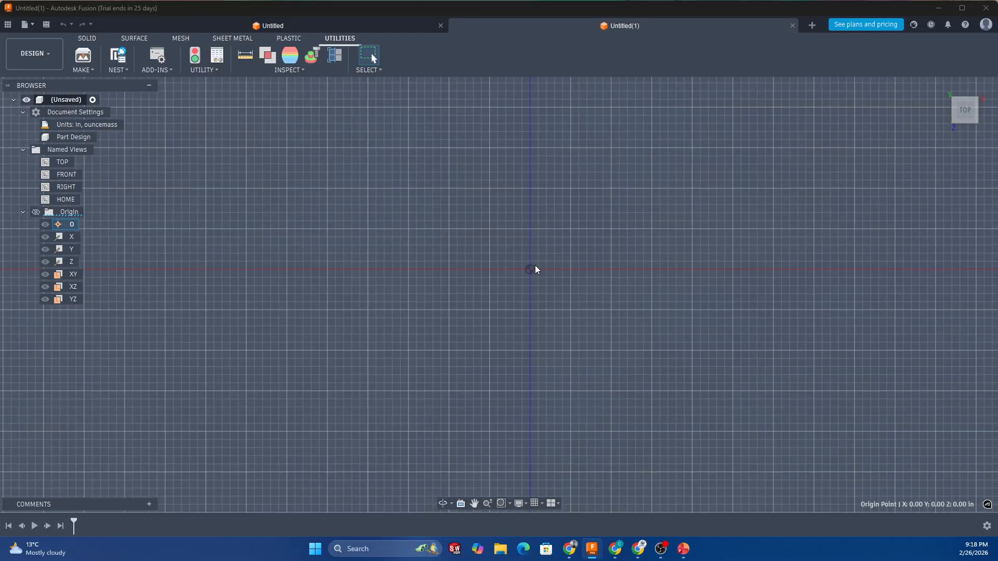
double_click(69, 174)
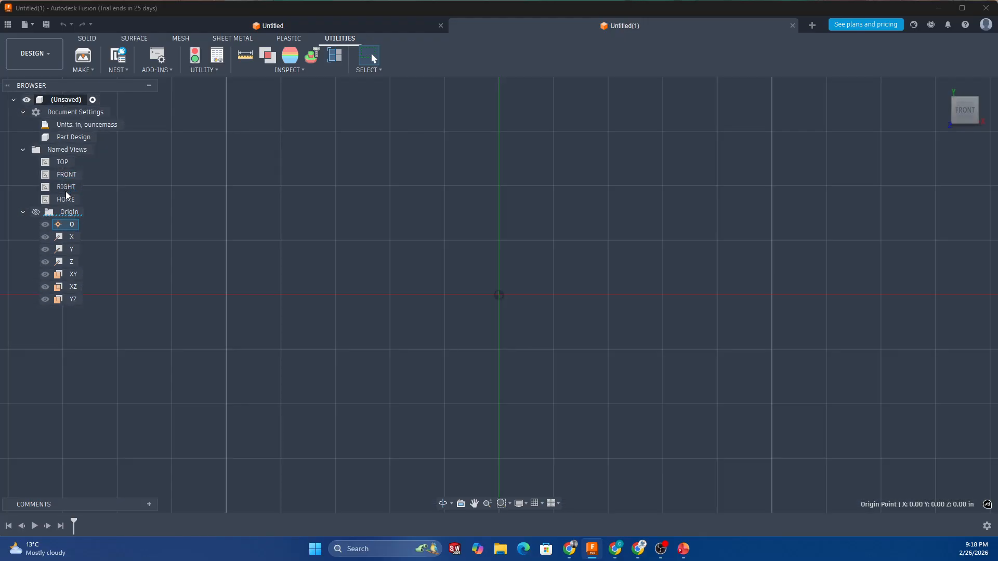
double_click(67, 186)
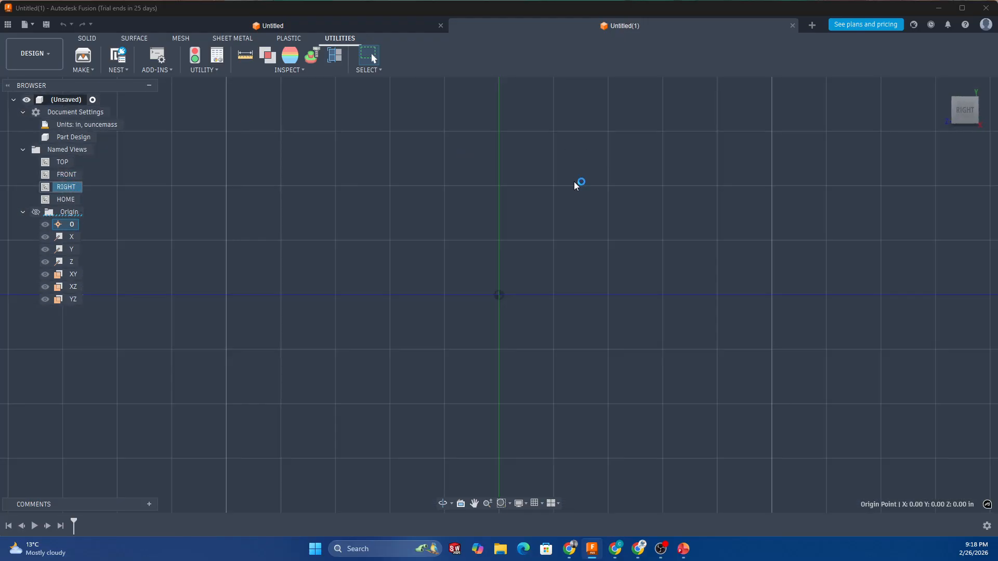
scroll(569, 213, "down", 2)
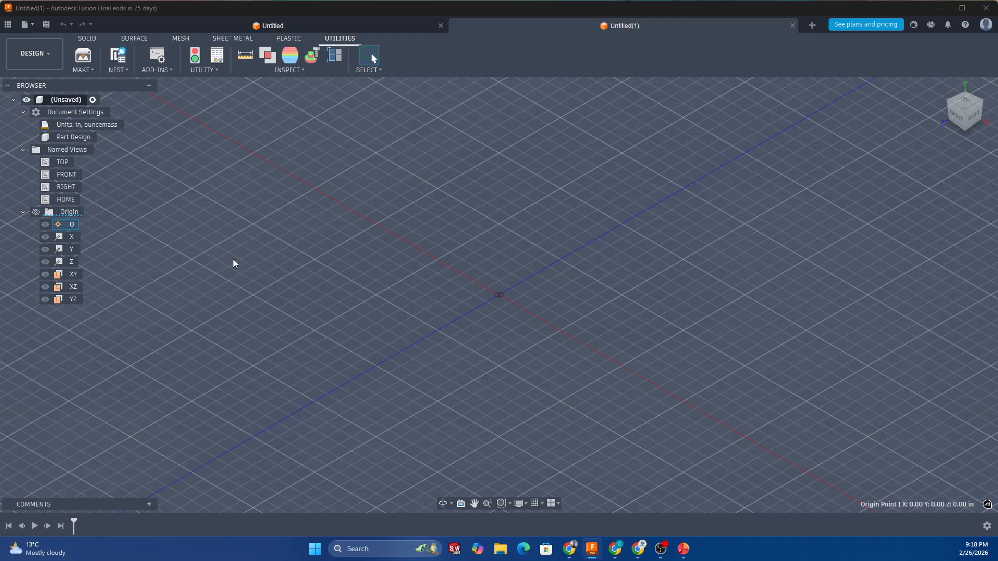
- Review the origin point's options, and inspect the X axis from the FRONT view and from an oblique angle
right_click(61, 227)
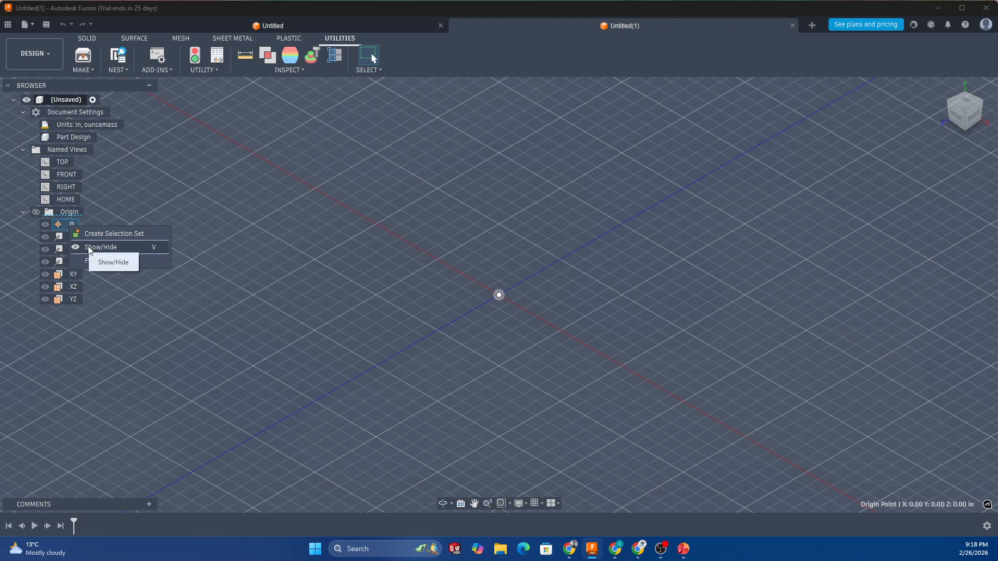
double_click(70, 177)
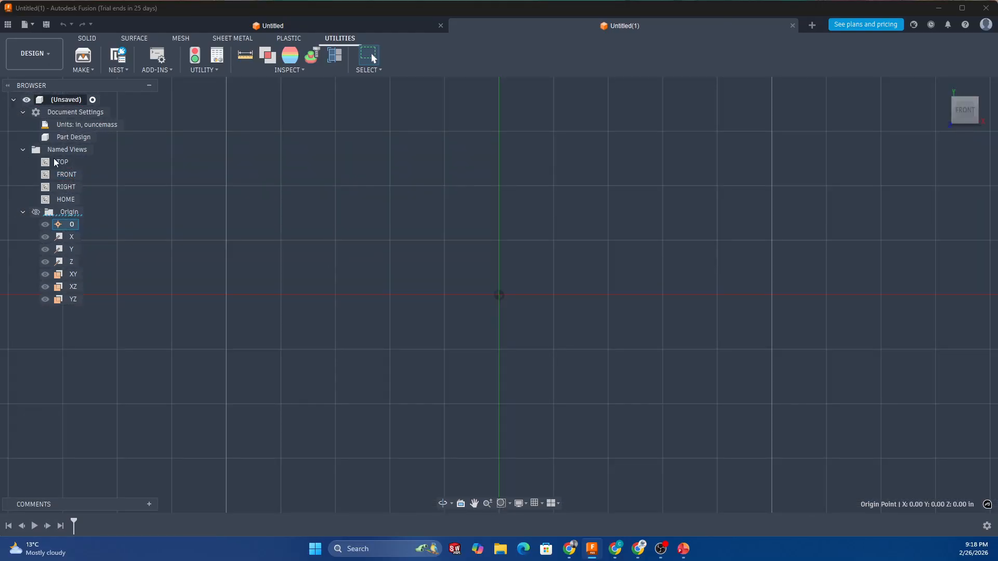
left_click(73, 237)
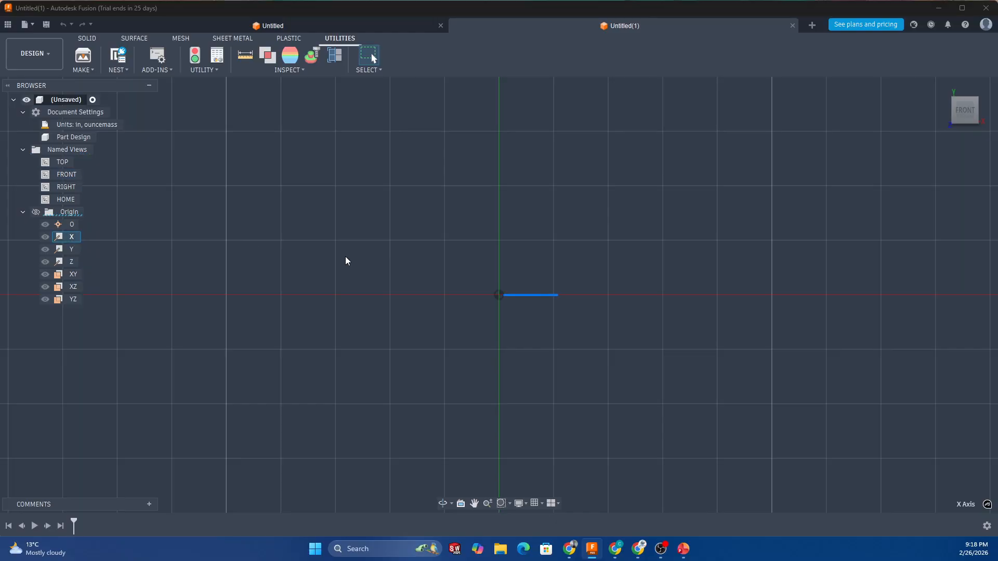
scroll(374, 270, "down", 2)
middle_click_drag(598, 341, 592, 366, "shift")
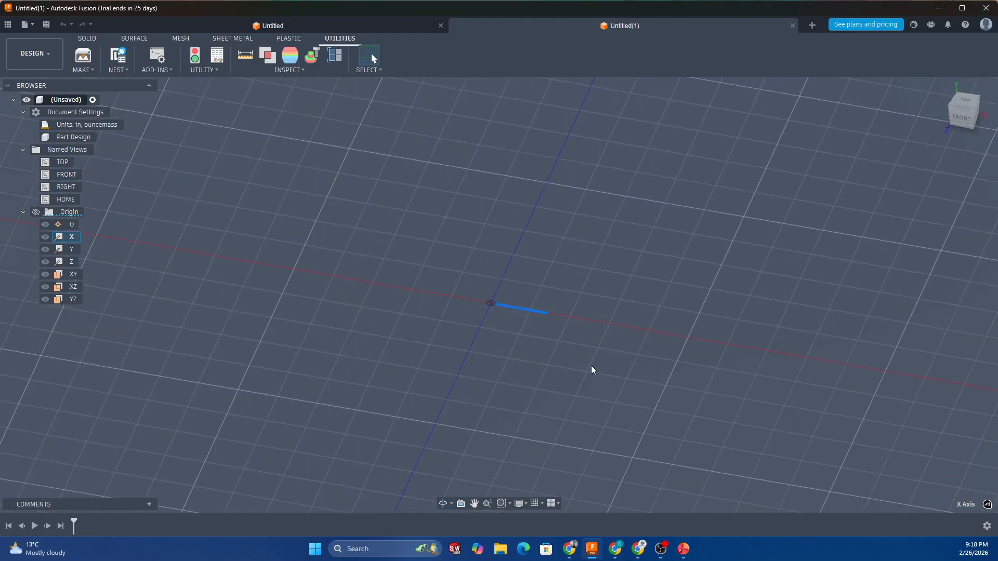
scroll(591, 365, "down", 2)
scroll(589, 367, "down", 3)
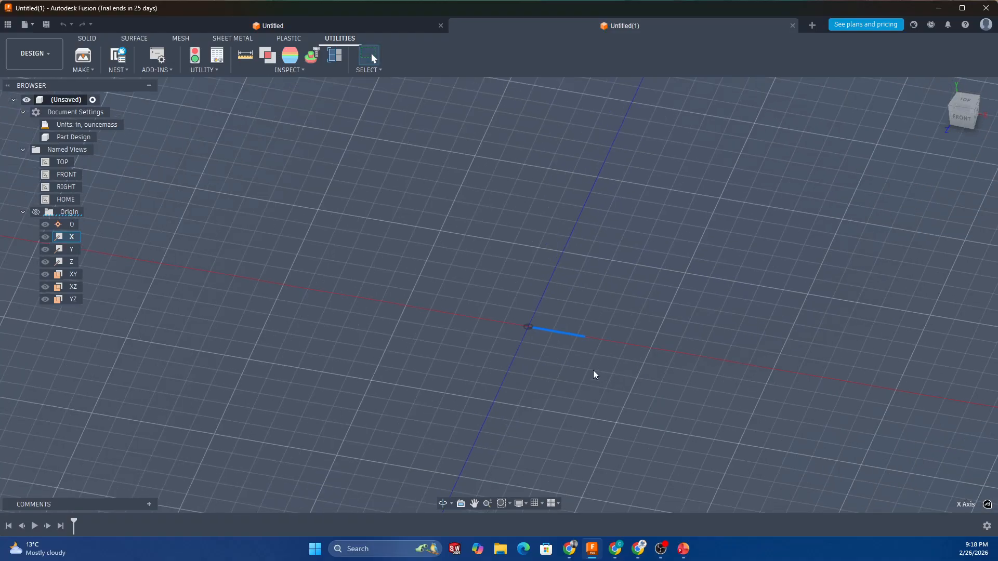
middle_click_drag(586, 372, 591, 347)
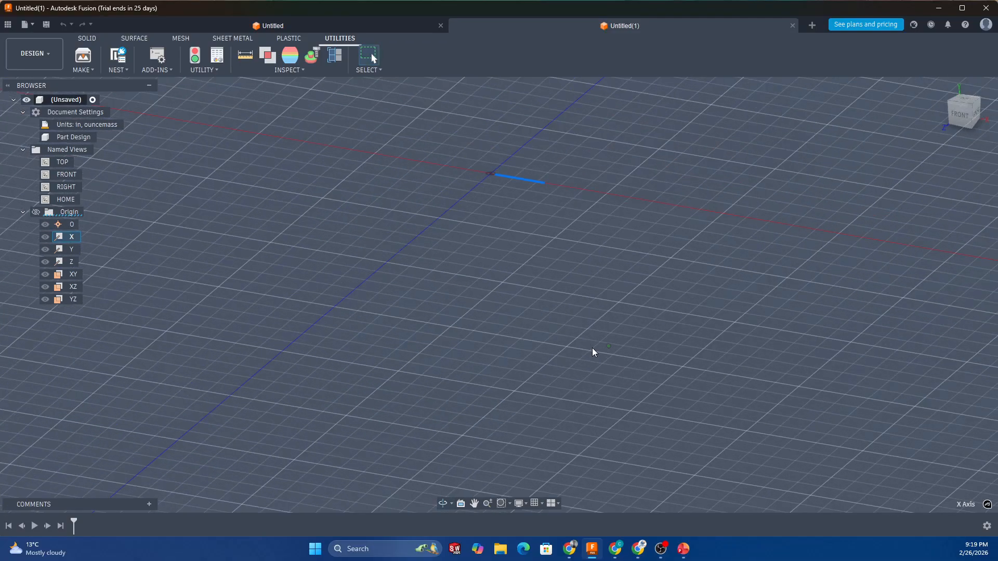
scroll(591, 348, "down", 2)
scroll(535, 246, "up", 2)
- Toggle the visibility of the origin's X axis on and off
right_click(59, 237)
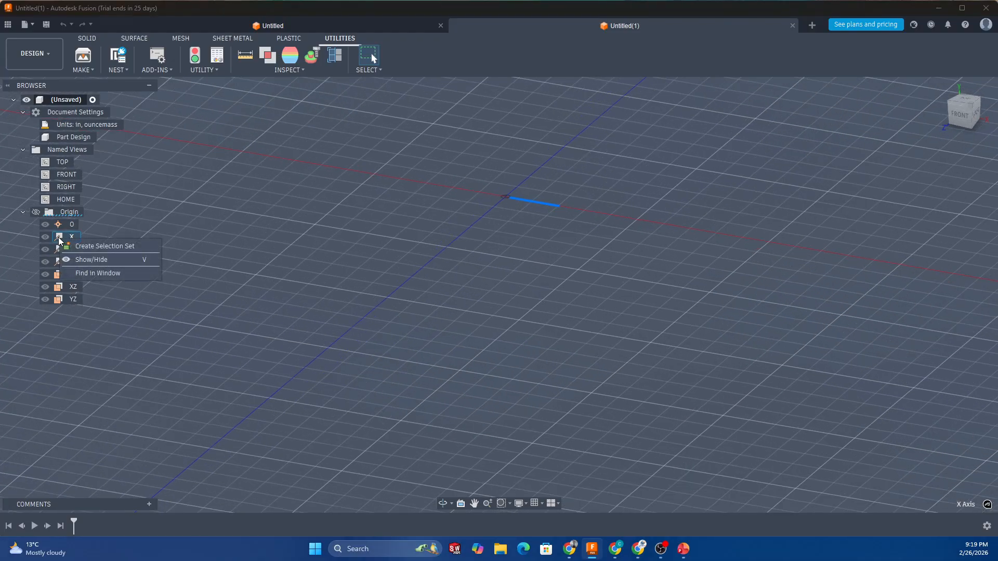
left_click(91, 257)
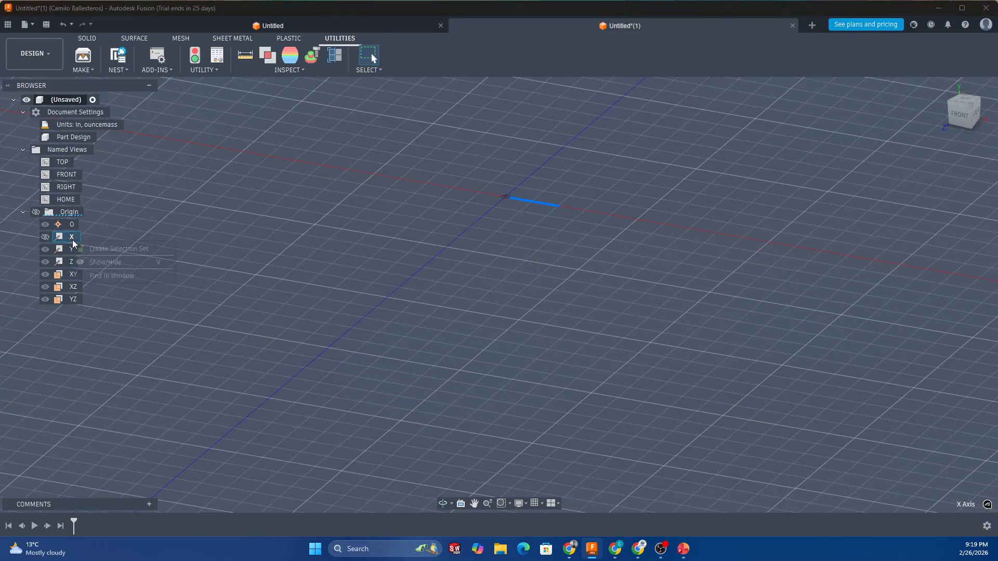
right_click(73, 239)
left_click(89, 258)
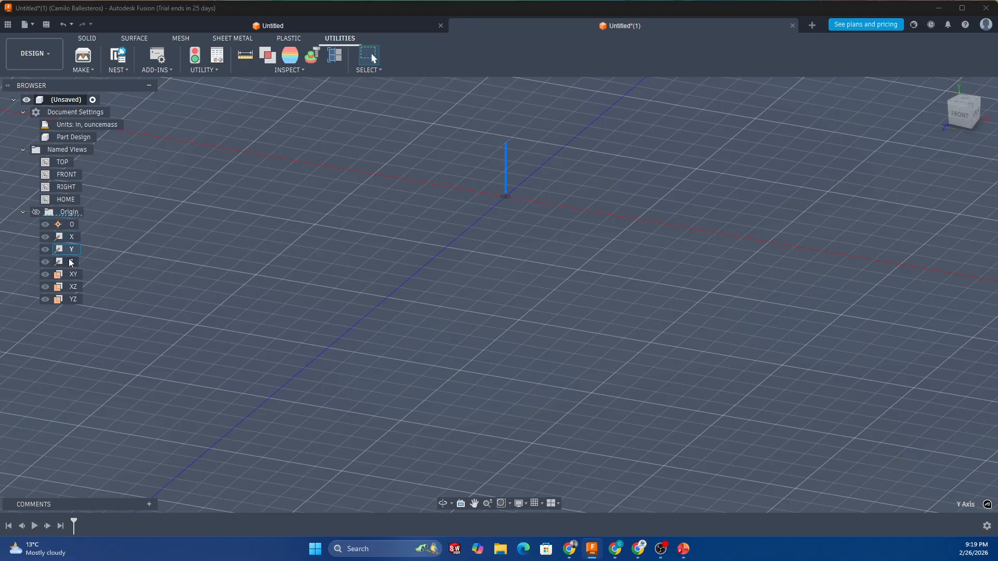
- Review the YZ plane's options and turn on the visibility of the XY and XZ origin planes
right_click(68, 299)
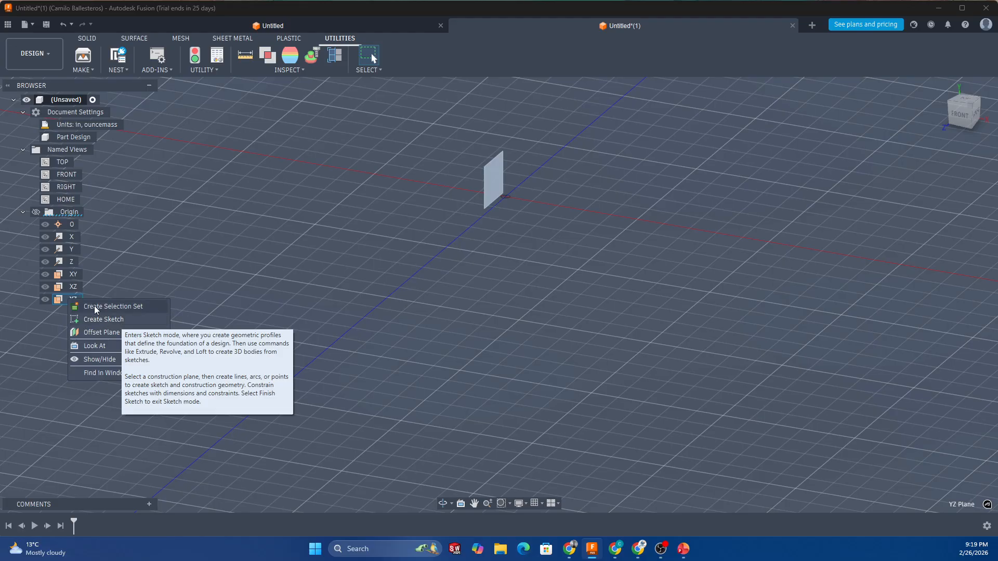
left_click(73, 288)
left_click(45, 299)
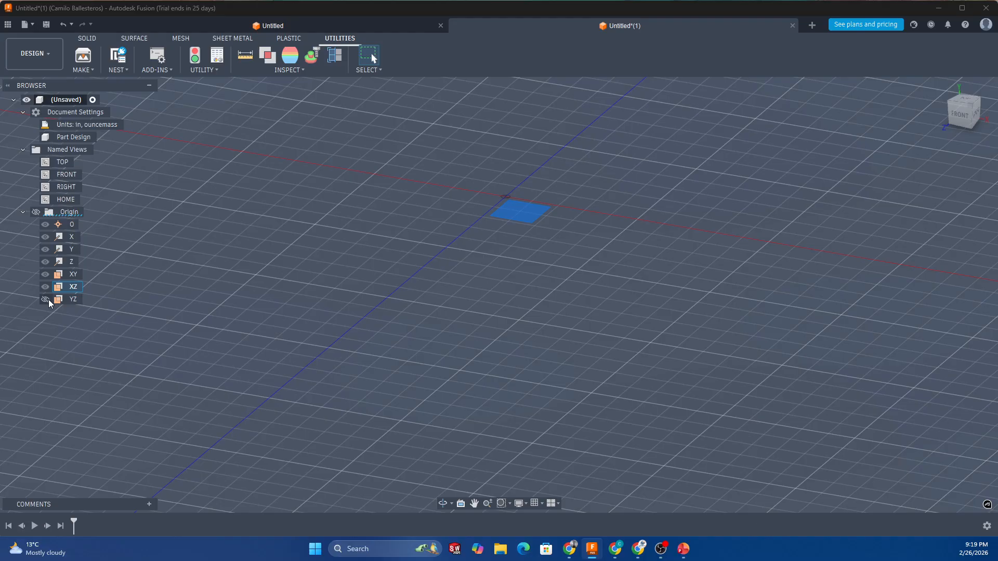
right_click(65, 275)
left_click(86, 339)
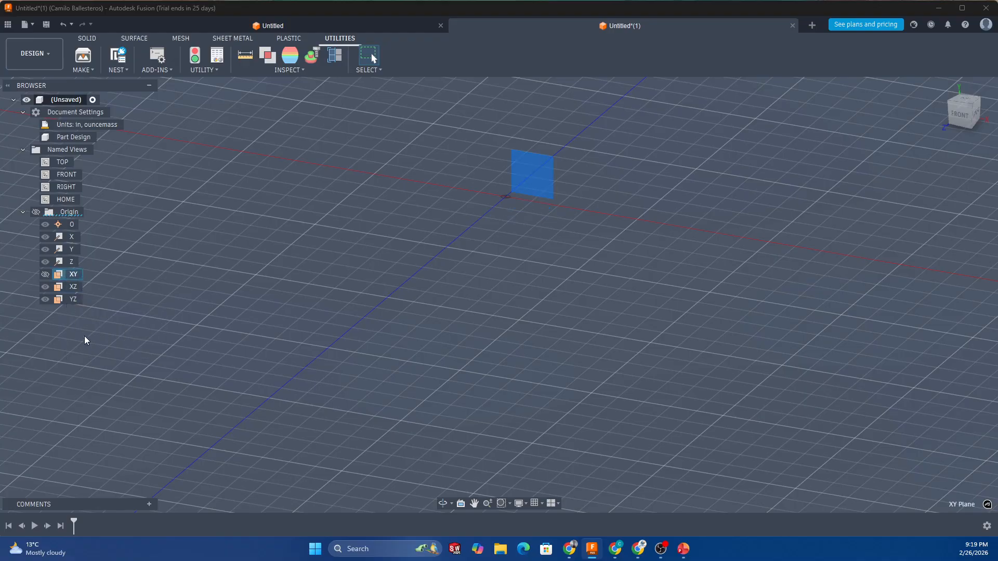
right_click(67, 286)
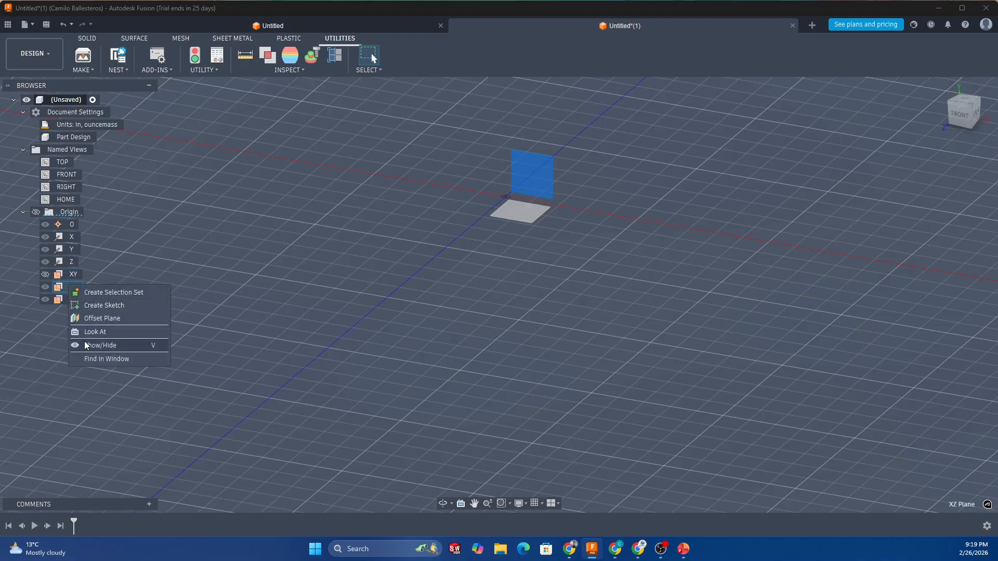
left_click(87, 345)
- Look straight at the YZ origin plane and inspect it from an oblique angle
right_click(72, 299)
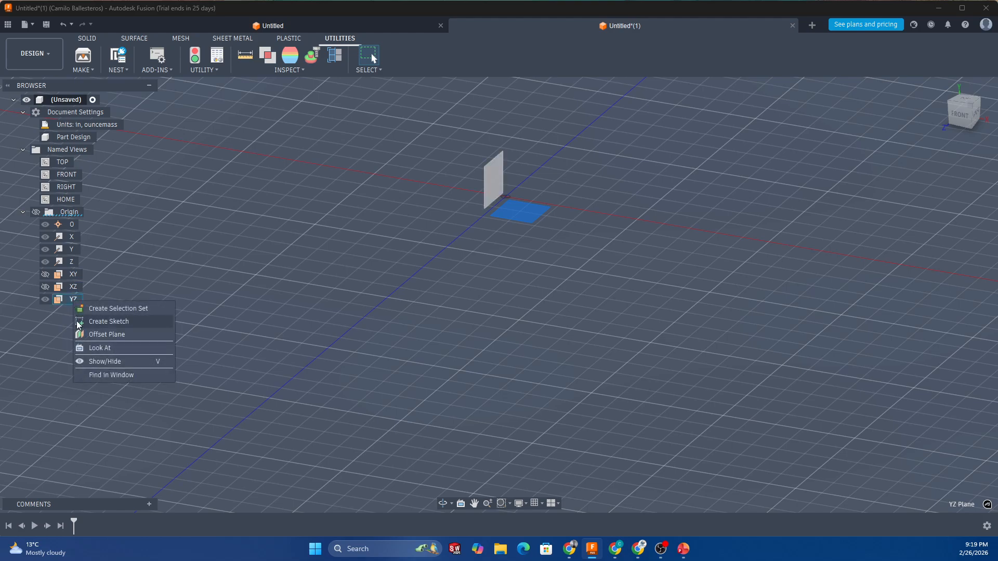
left_click(85, 348)
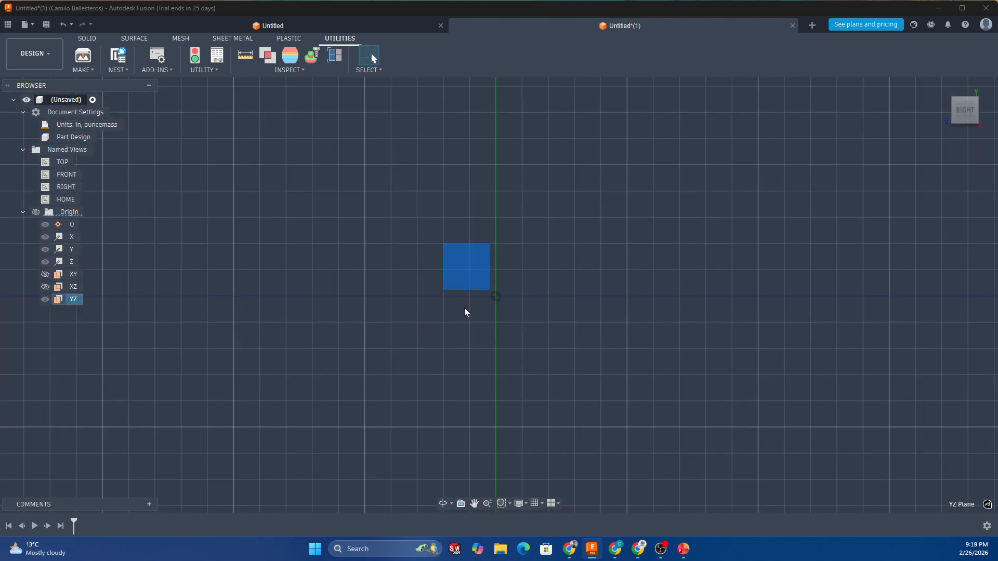
middle_click_drag(464, 307, 564, 398, "shift")
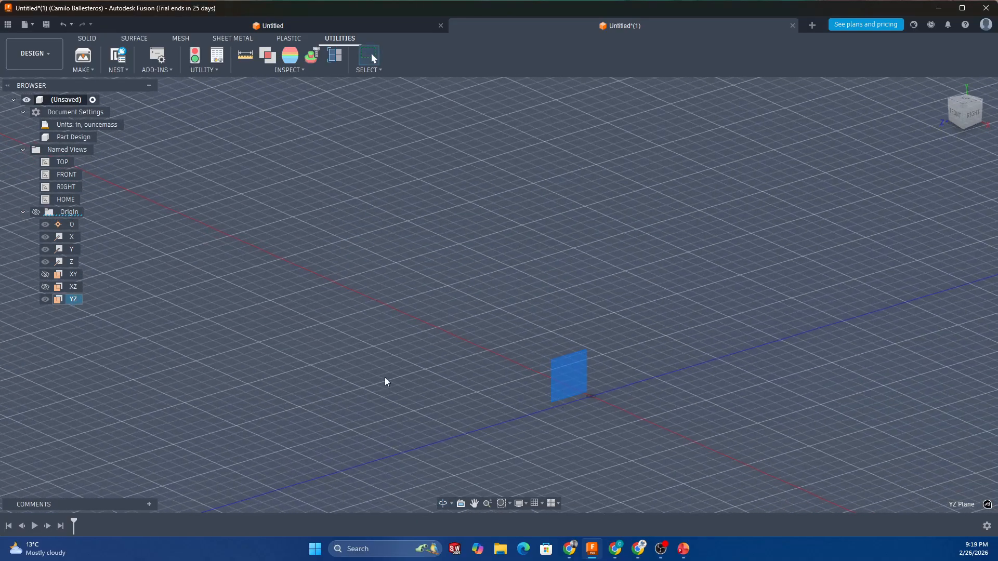
- Toggle the YZ plane's visibility and hide the origin planes
left_click(48, 299)
left_click(47, 288)
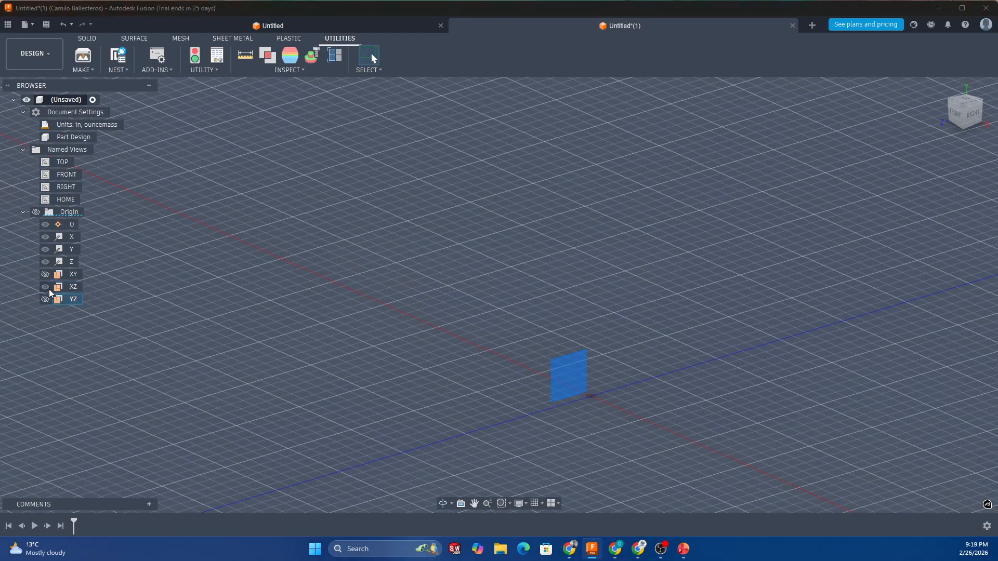
left_click(46, 300)
- Turn off the layout grid and clear the YZ plane selection
left_click(541, 503)
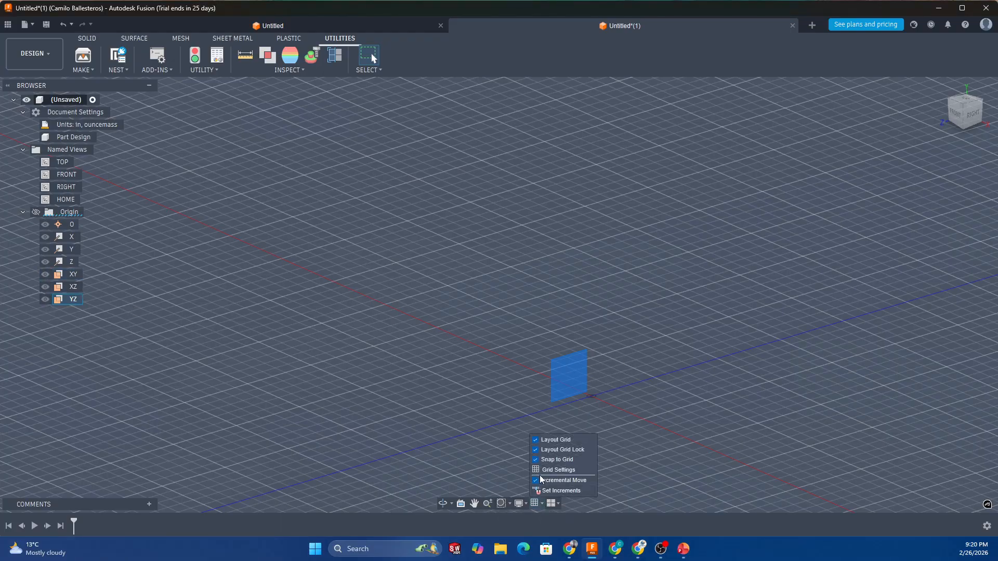
left_click(536, 440)
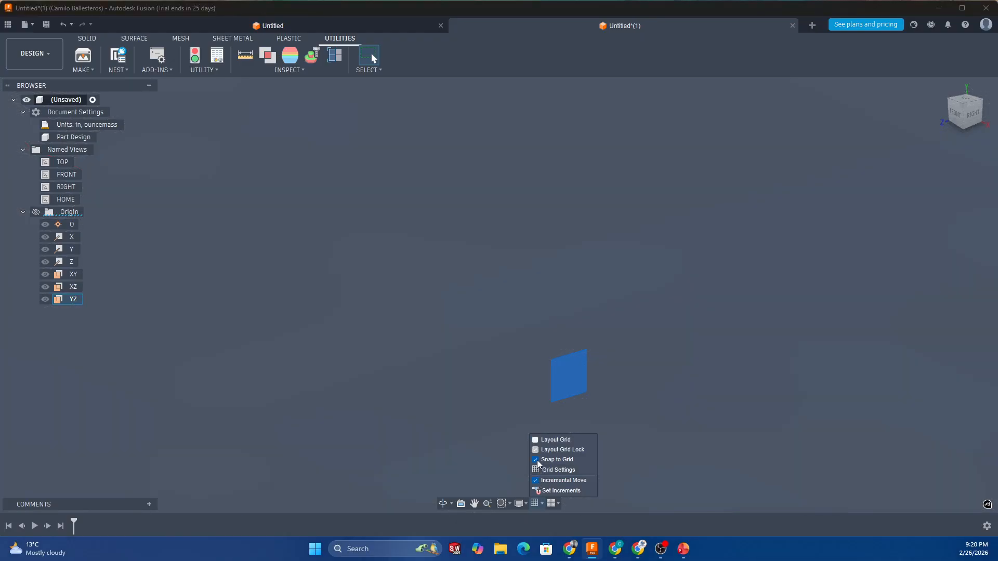
left_click(546, 384)
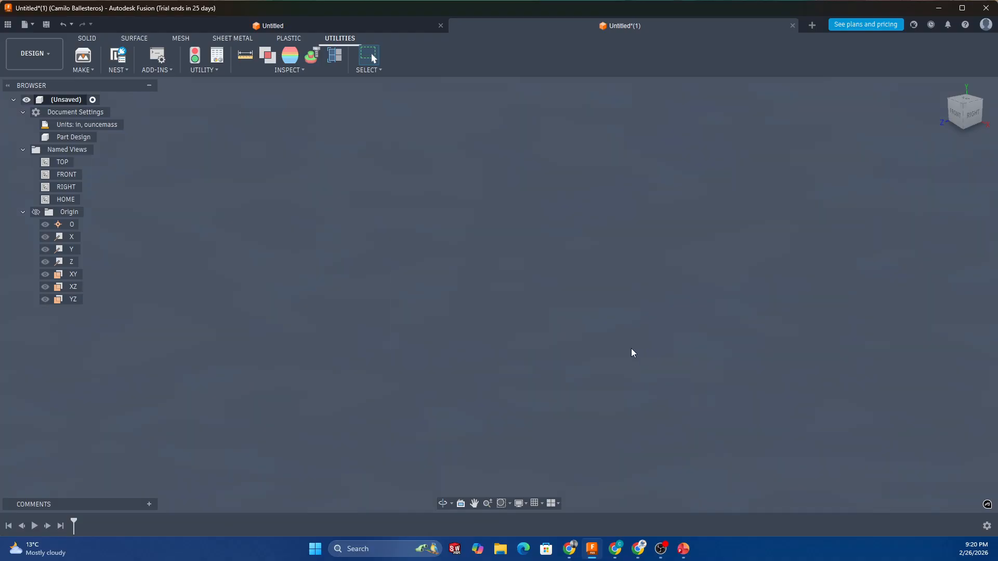
- Review the grid options, visual styles and object visibility options in the display settings
left_click(535, 503)
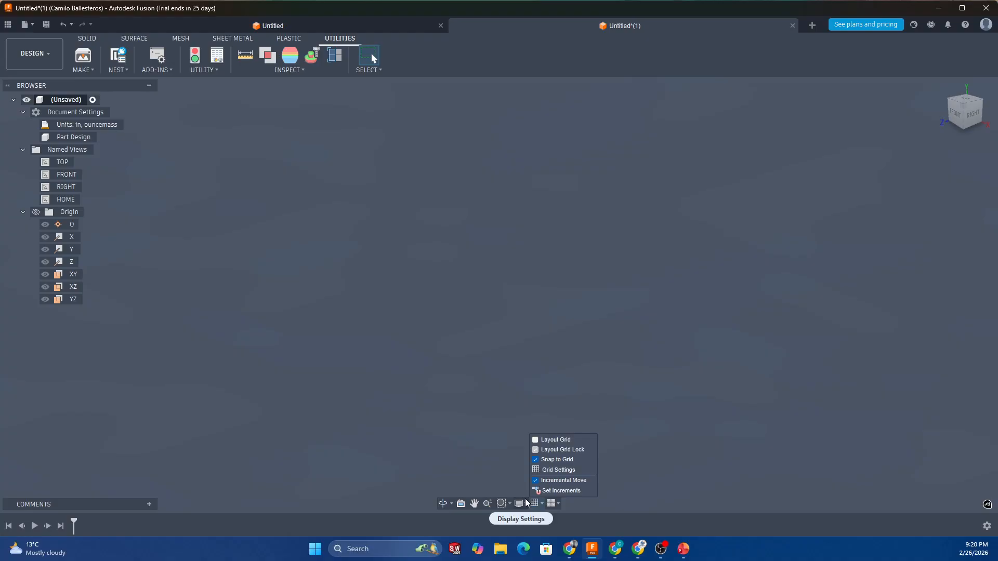
left_click(520, 503)
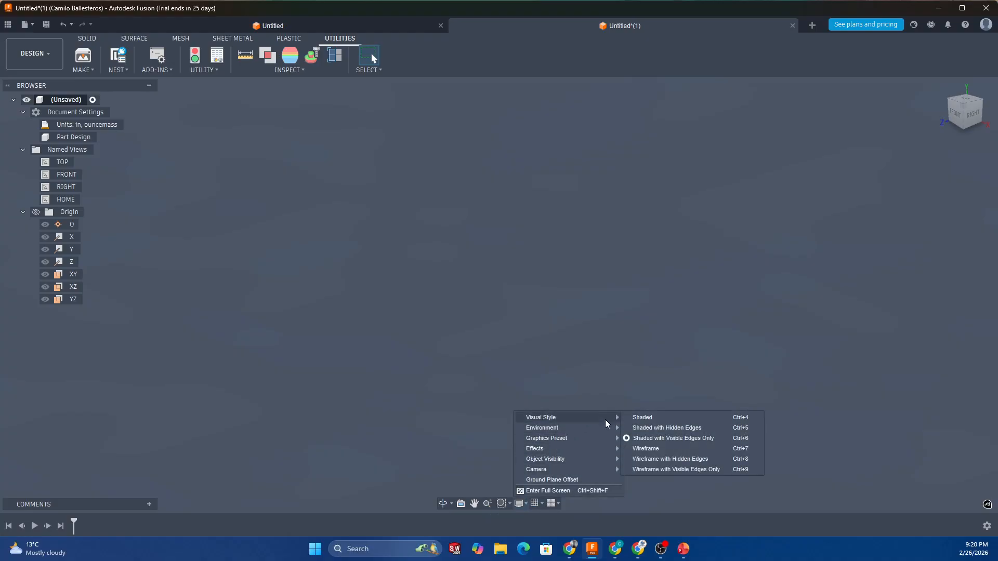
mouse_move(614, 459)
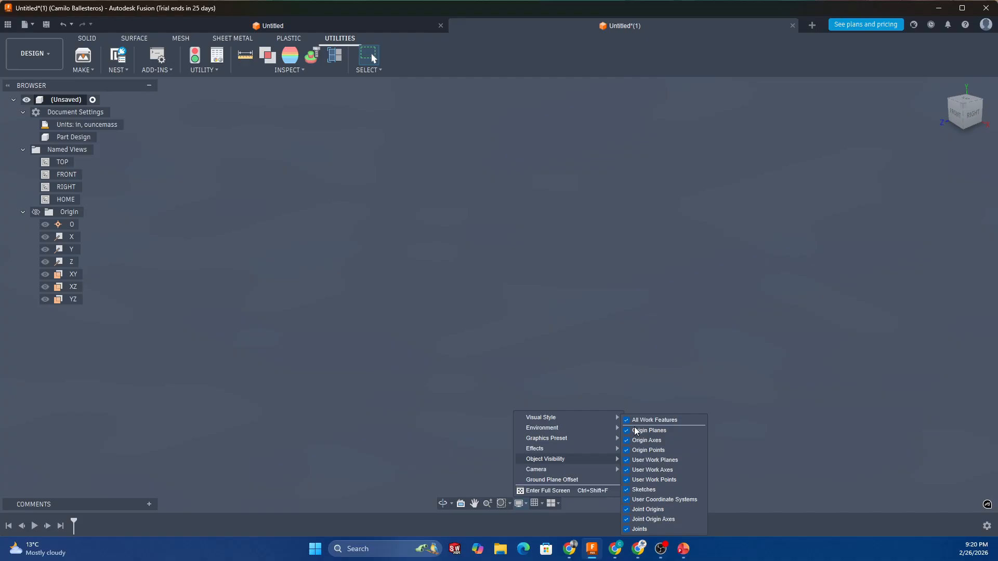
left_click(450, 371)
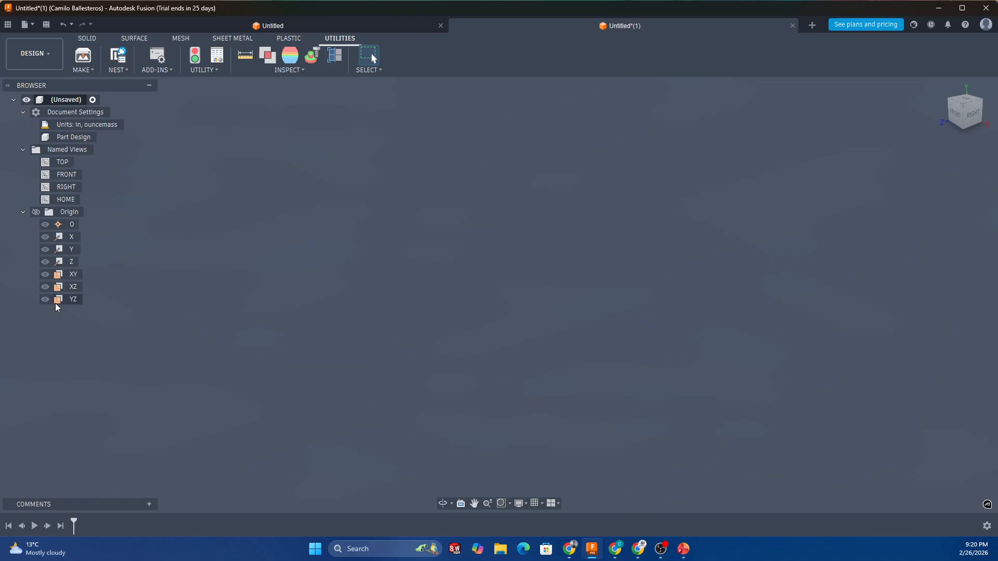
- Toggle the visibility of the XZ origin plane and the X axis individually and clear the selection
right_click(58, 289)
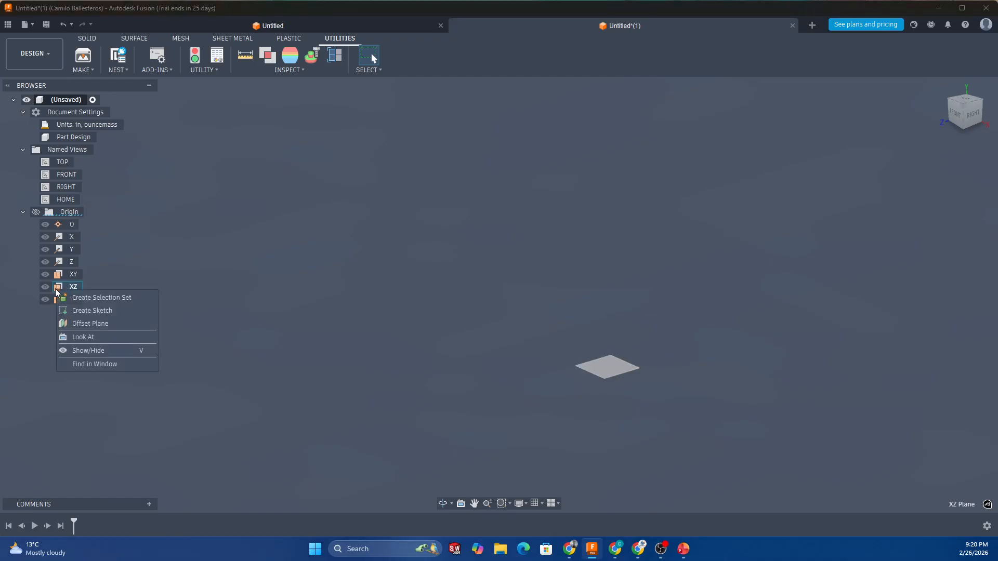
left_click(79, 349)
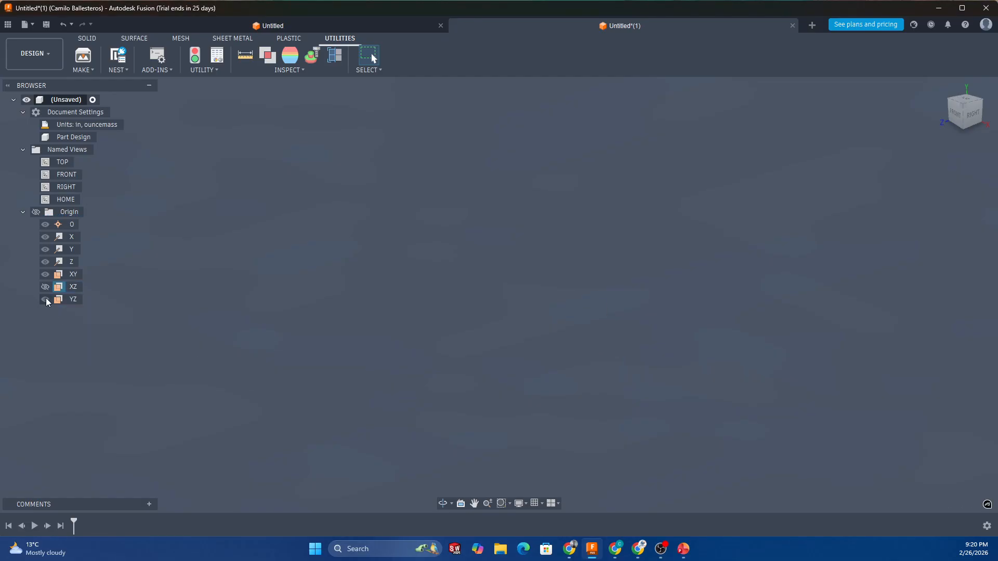
right_click(70, 238)
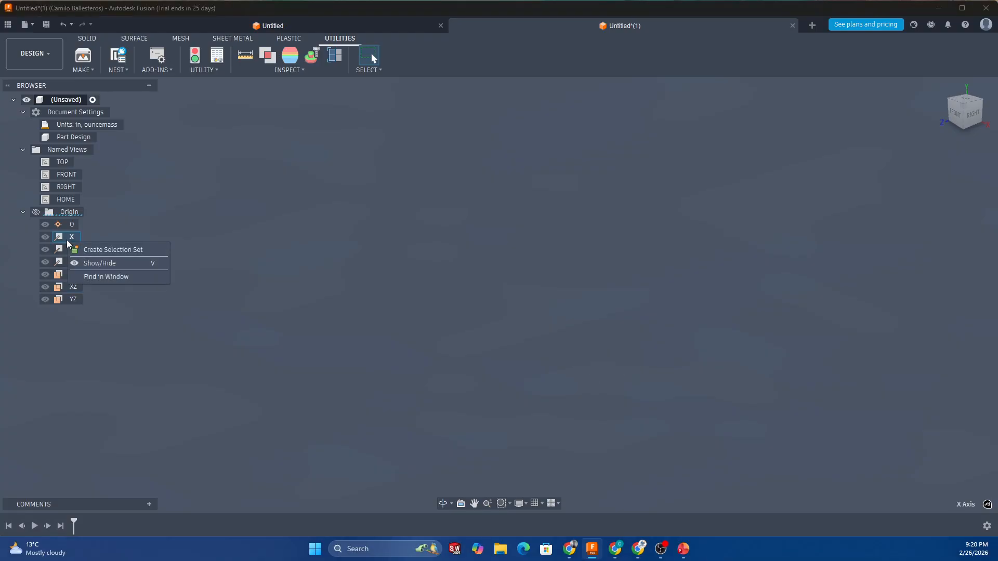
left_click(87, 262)
left_click(262, 283)
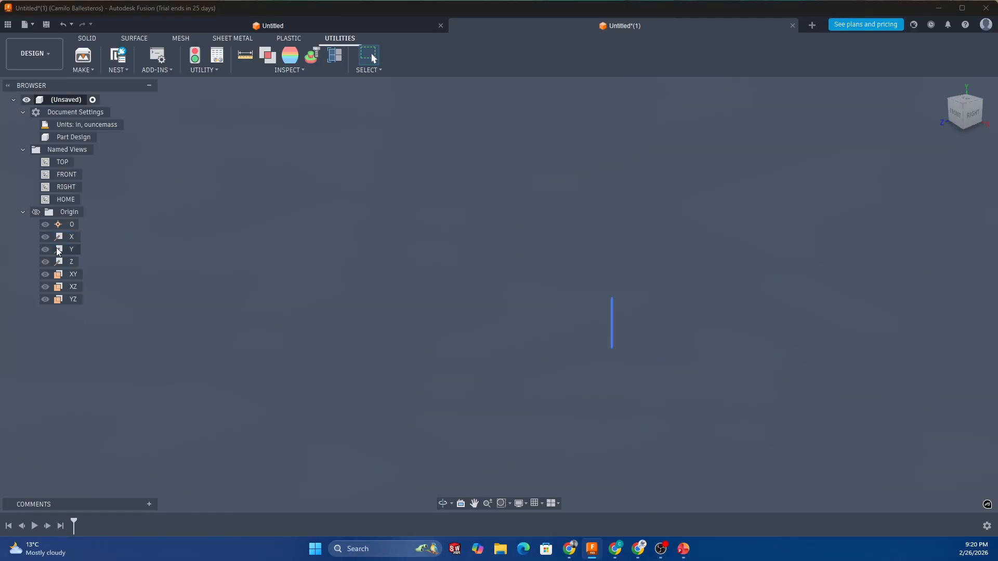
- Highlight the XY, XZ and YZ origin planes in turn and review the YZ plane's available options
left_click(65, 274)
left_click(64, 289)
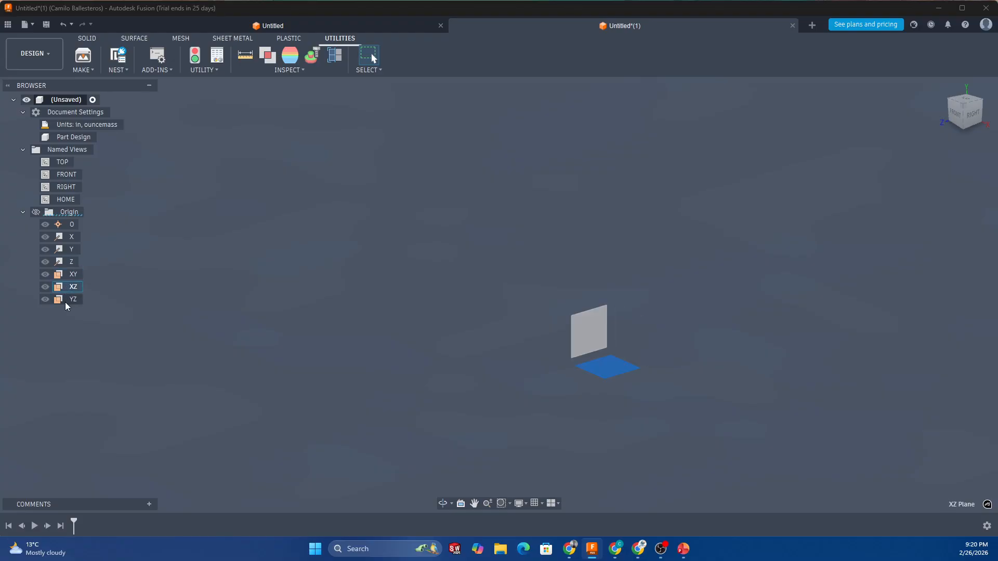
left_click(66, 301)
right_click(66, 301)
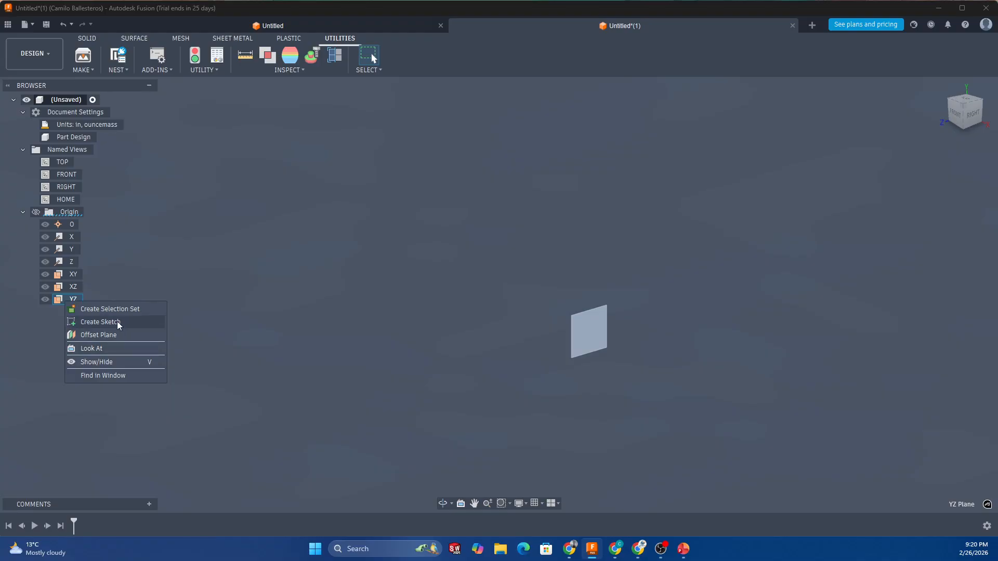
left_click(385, 287)
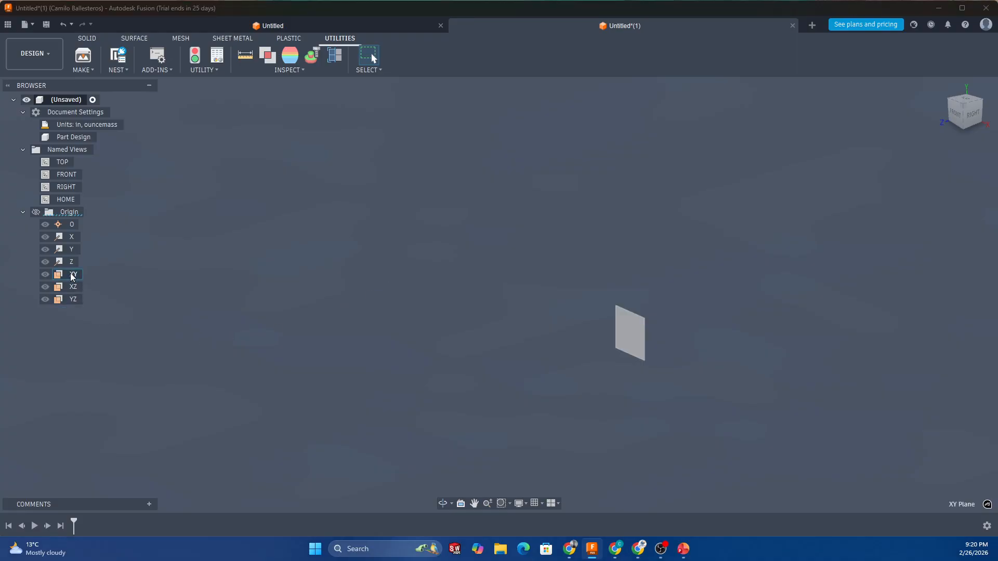
left_click(71, 287)
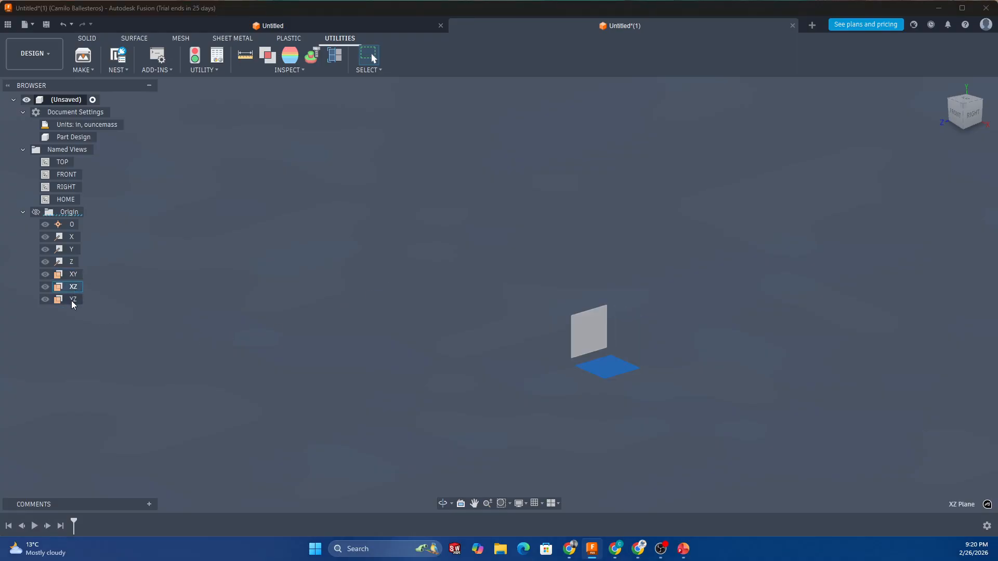
left_click(72, 301)
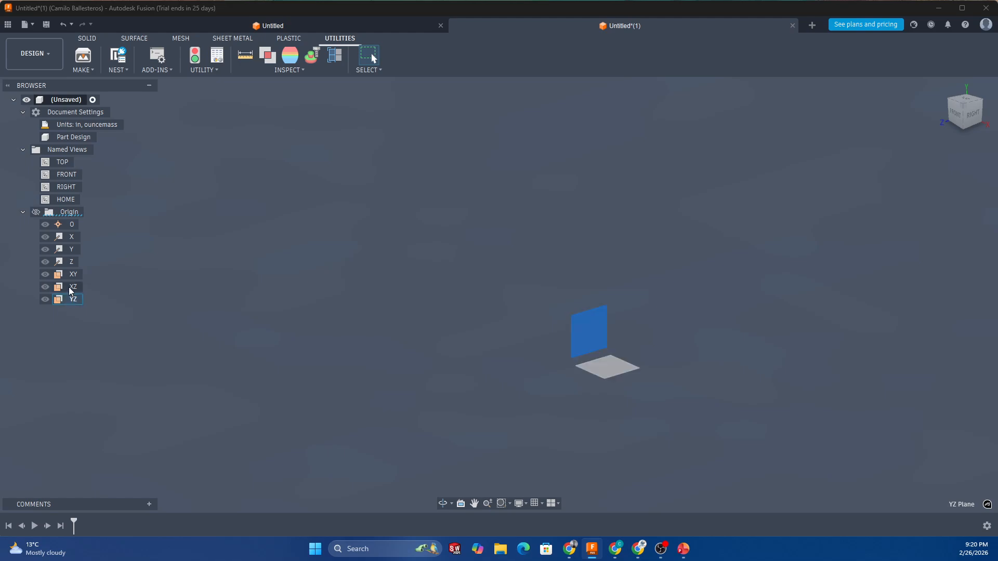
- Create a construction plane offset from the XY origin plane, trying 5 in before setting the distance to 2 in
right_click(70, 275)
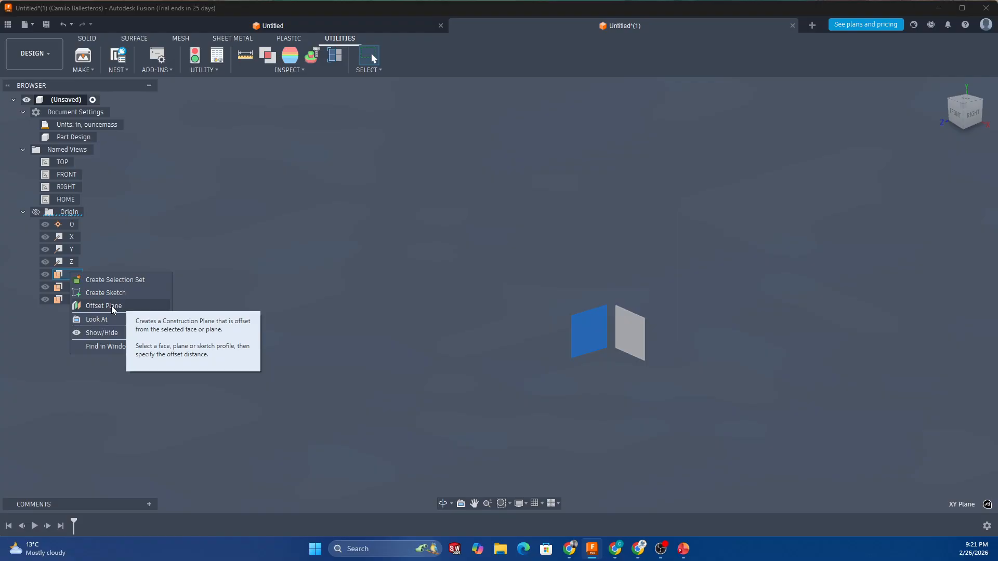
left_click(112, 306)
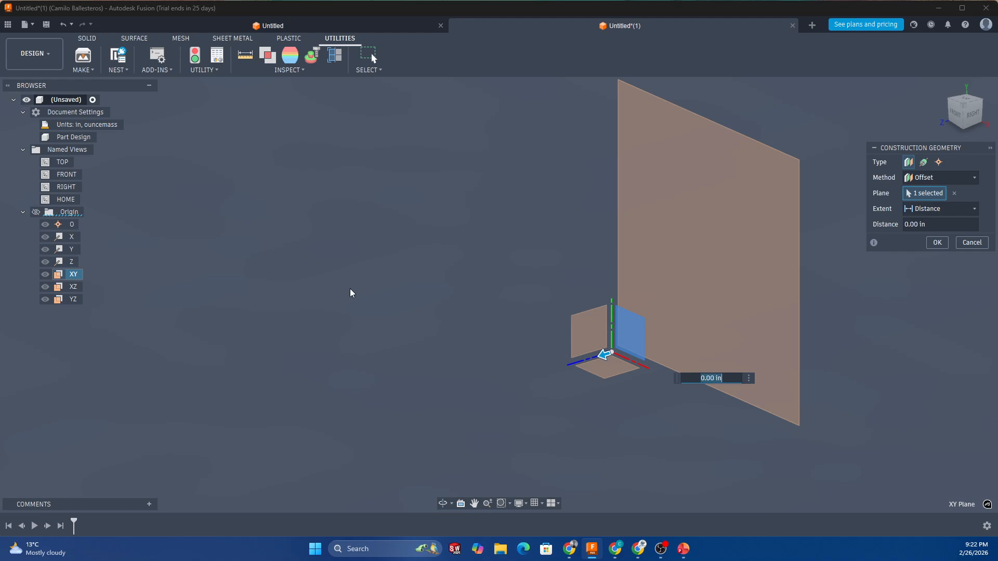
middle_click_drag(447, 280, 421, 281)
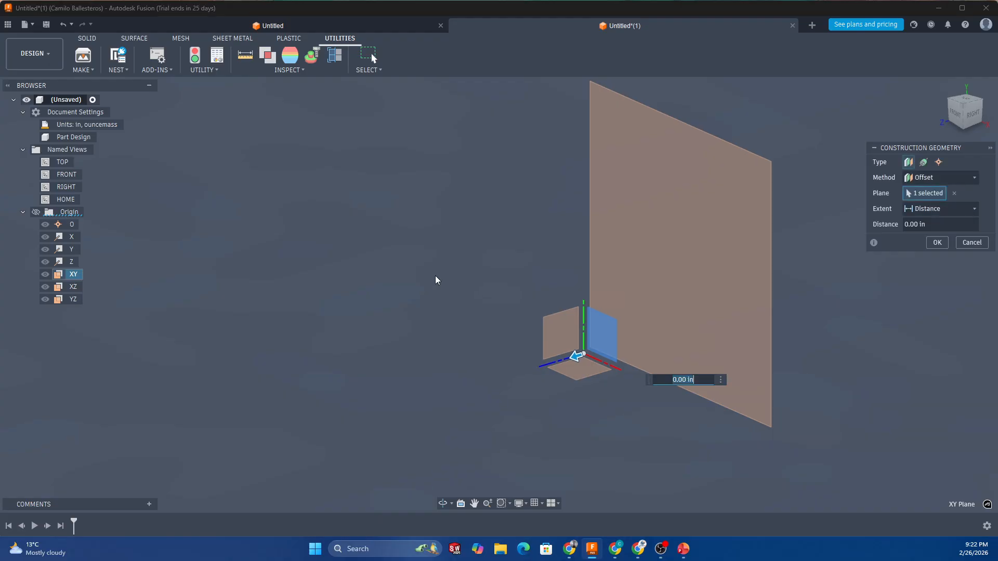
middle_click_drag(523, 322, 546, 332, "shift")
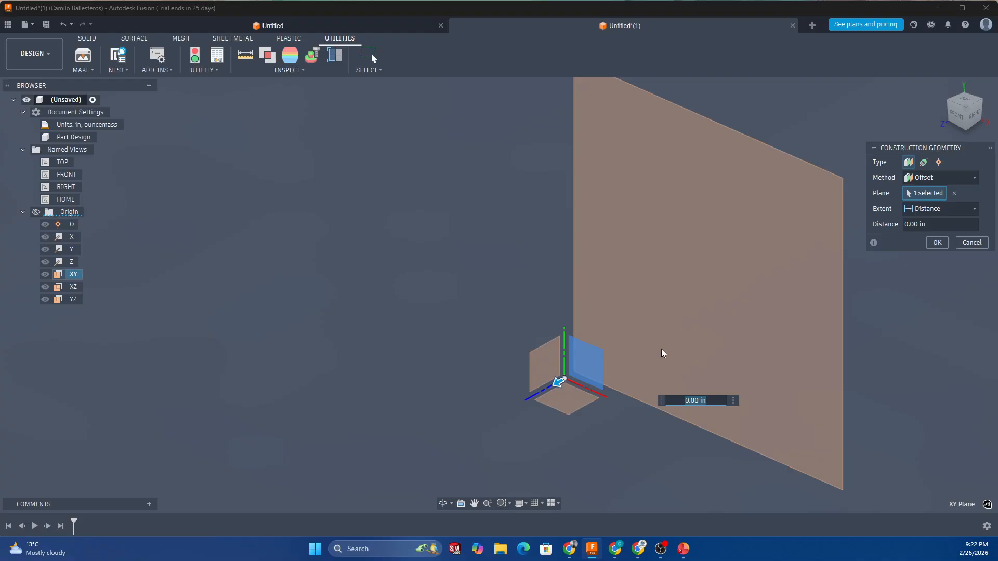
mouse_move(638, 501)
middle_mouse_down("shift")
mouse_move(624, 487)
mouse_move(632, 491)
middle_mouse_up("shift")
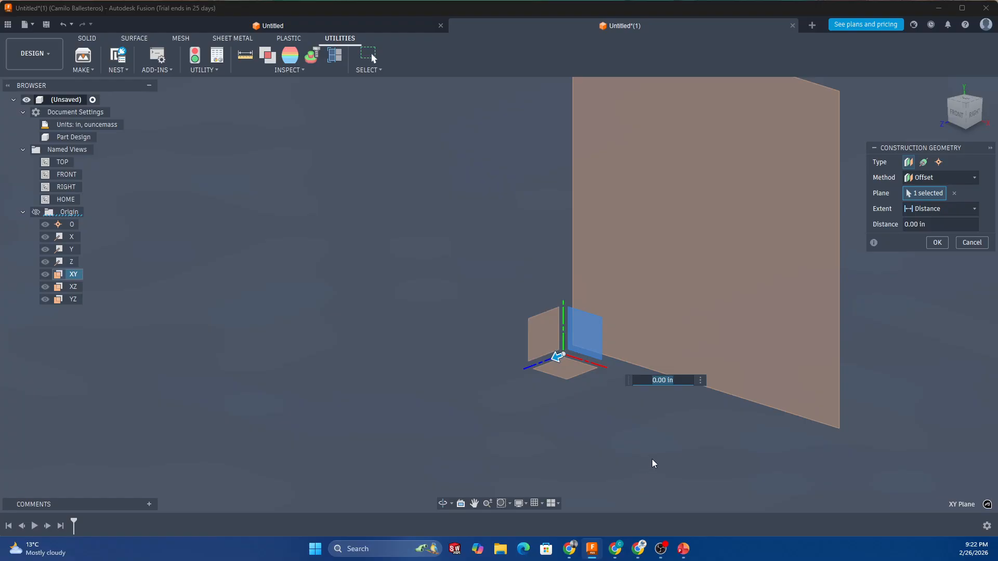
middle_click_drag(656, 496, 627, 481, "shift")
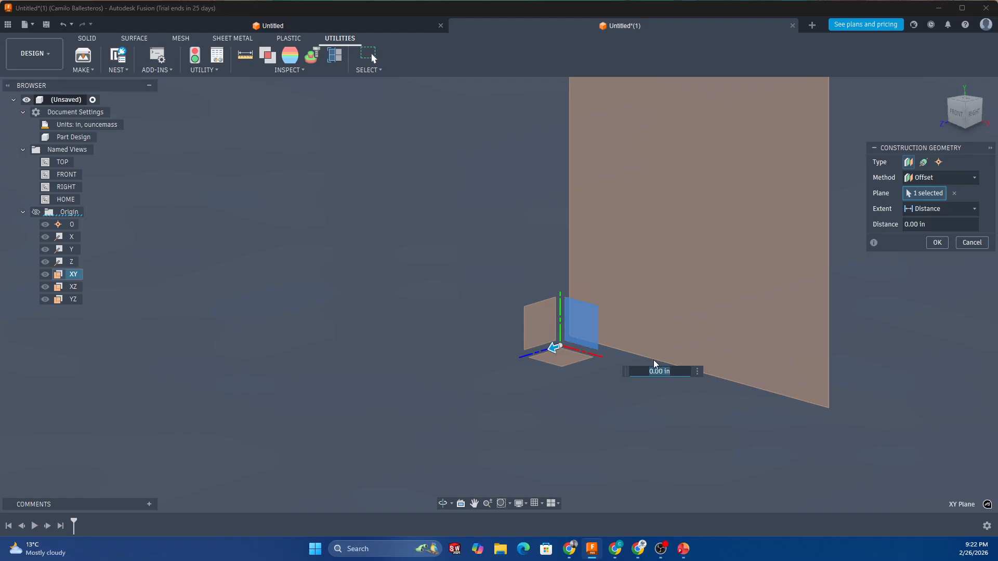
type("5")
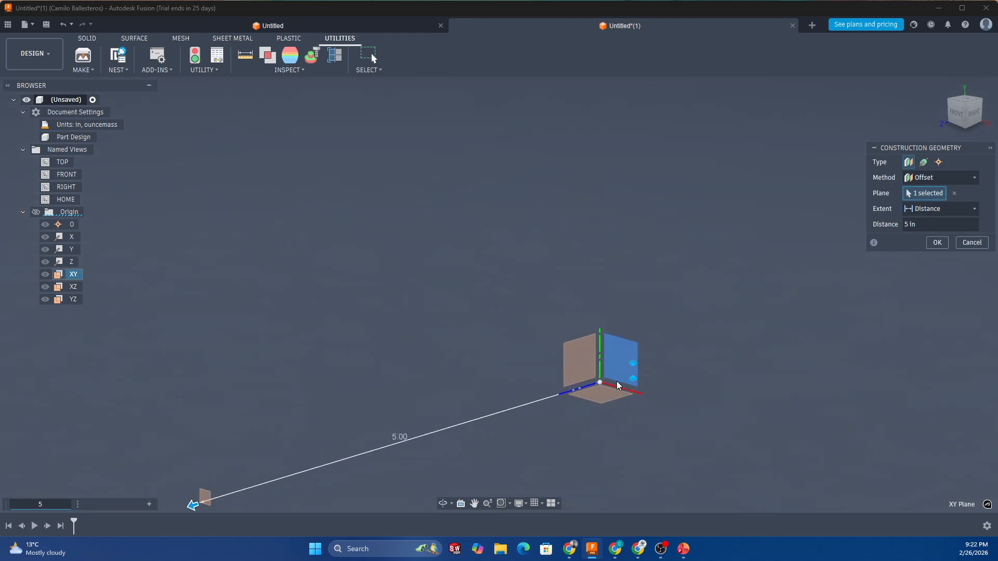
scroll(616, 383, "down", 3)
scroll(482, 436, "up", 1)
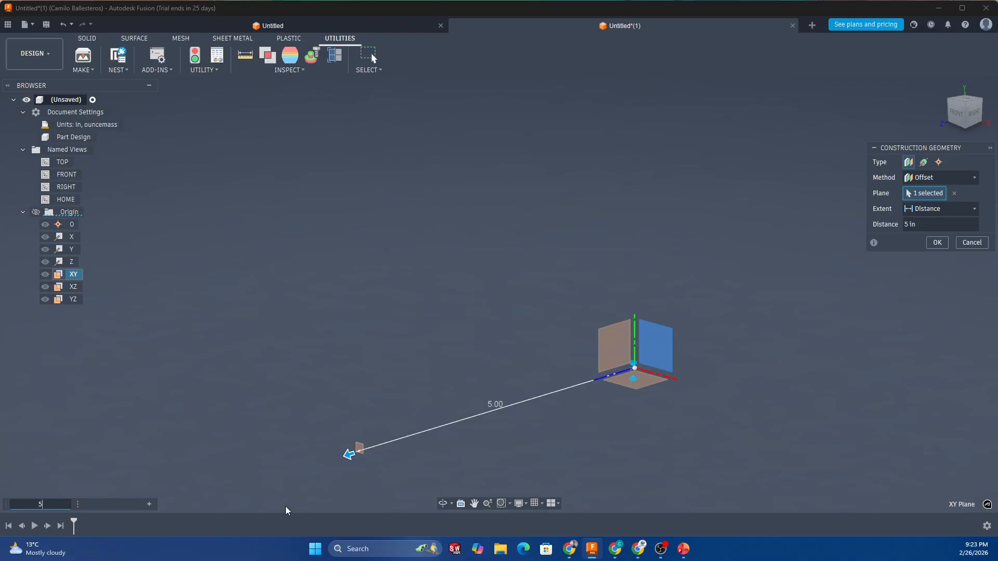
left_click_drag(350, 453, 528, 402)
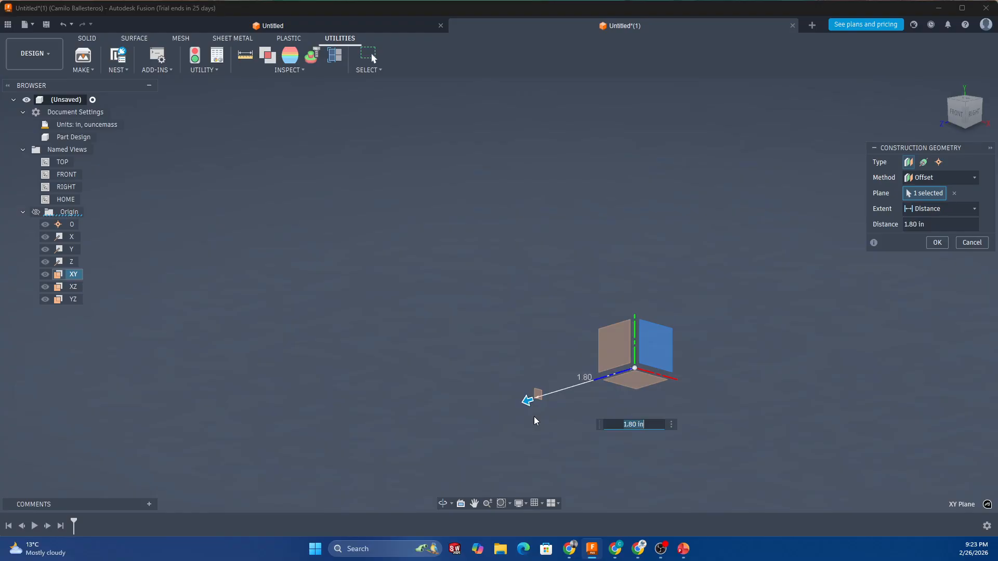
key("Return")
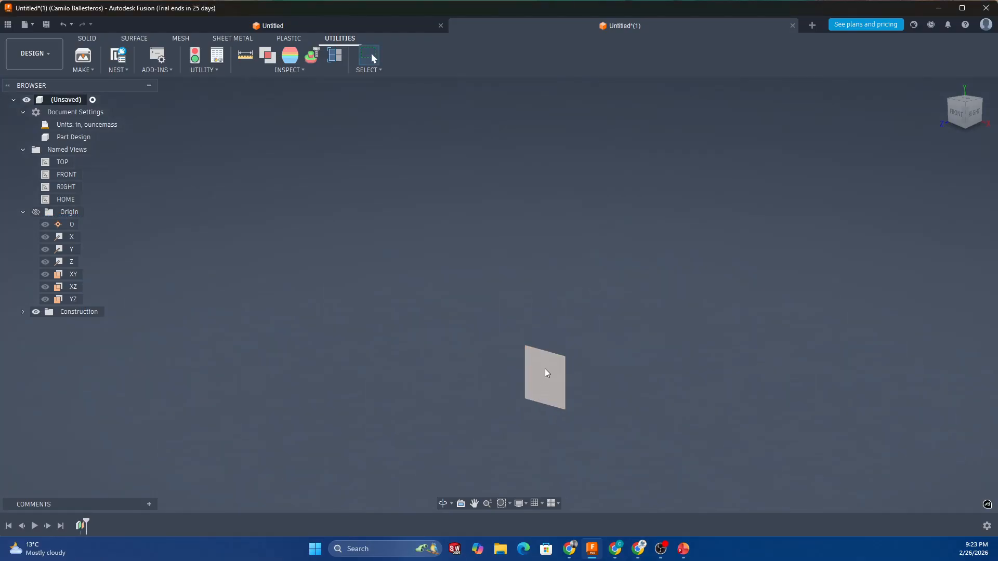
- Expand the Construction folder and open the new plane's name for editing, leaving the name as it is
left_click(554, 391)
left_click(22, 312)
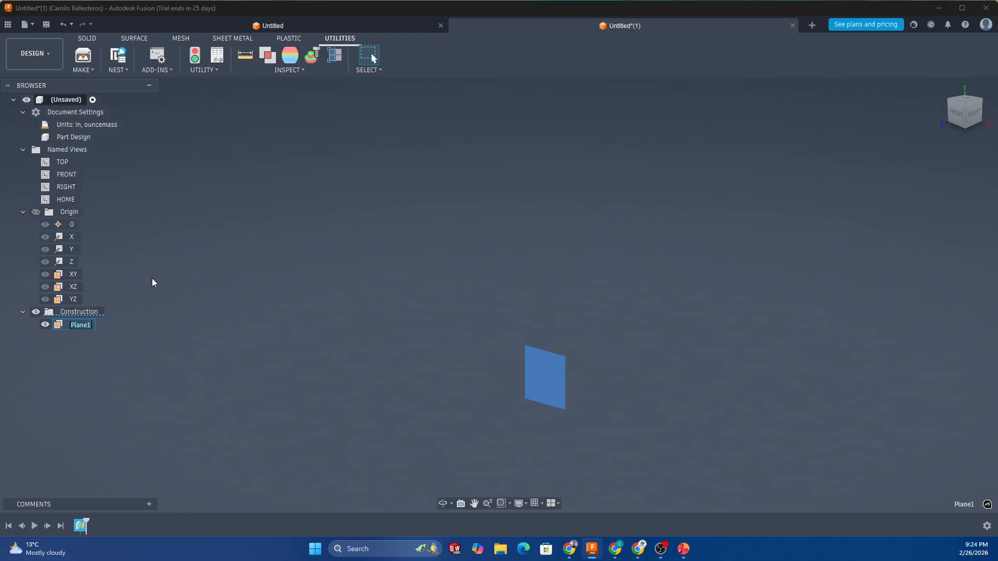
key("Return")
- Open the offset construction plane for editing and move its settings dialog closer to the plane
right_click(67, 326)
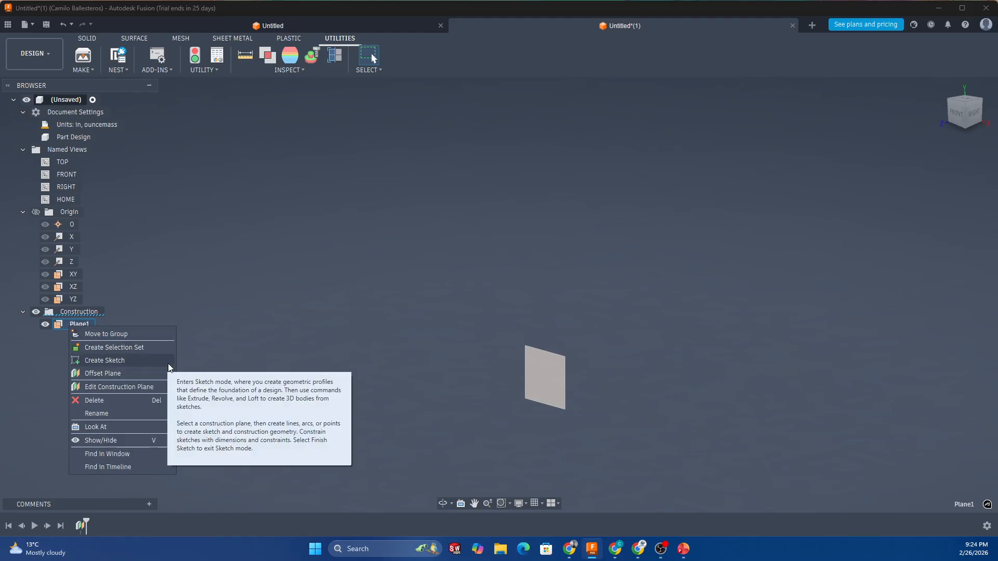
left_click(146, 387)
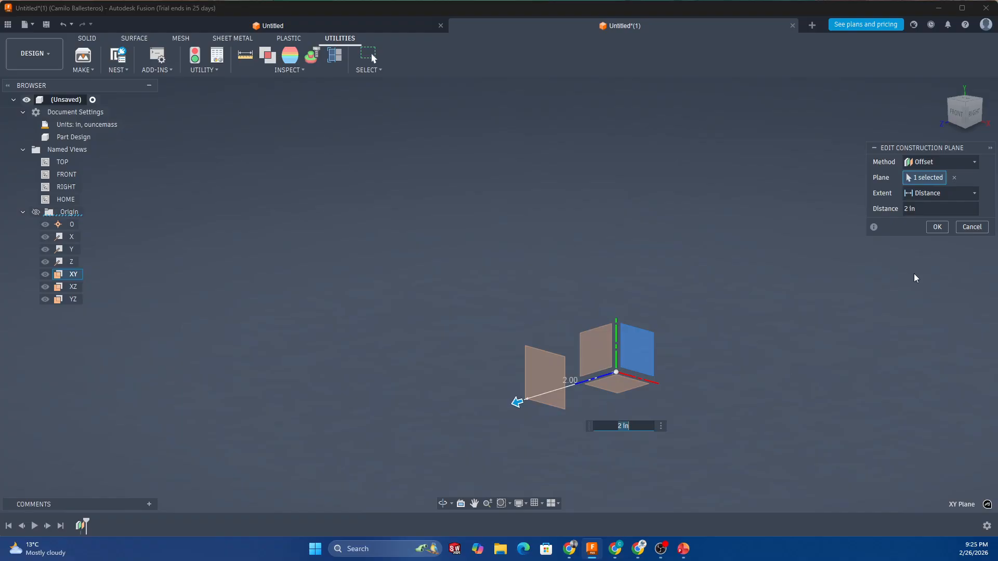
left_click_drag(939, 151, 471, 252)
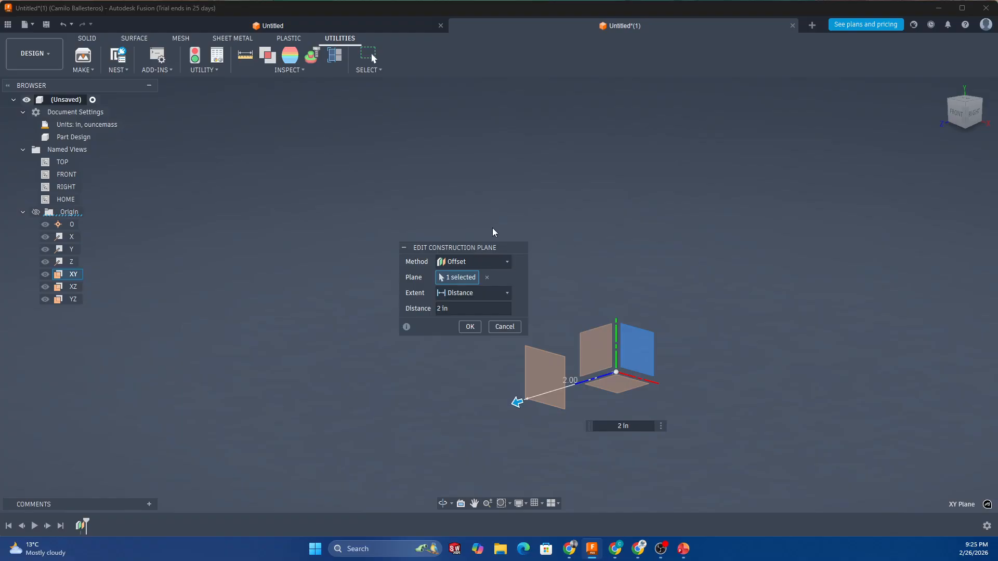
- Review the construction methods and extent options available for the offset plane
left_click(508, 263)
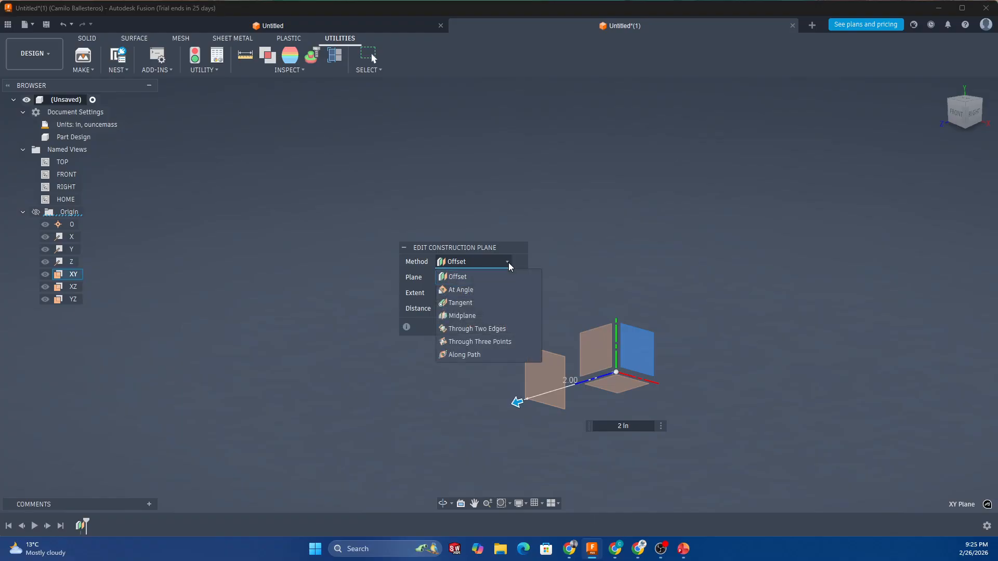
left_click(508, 263)
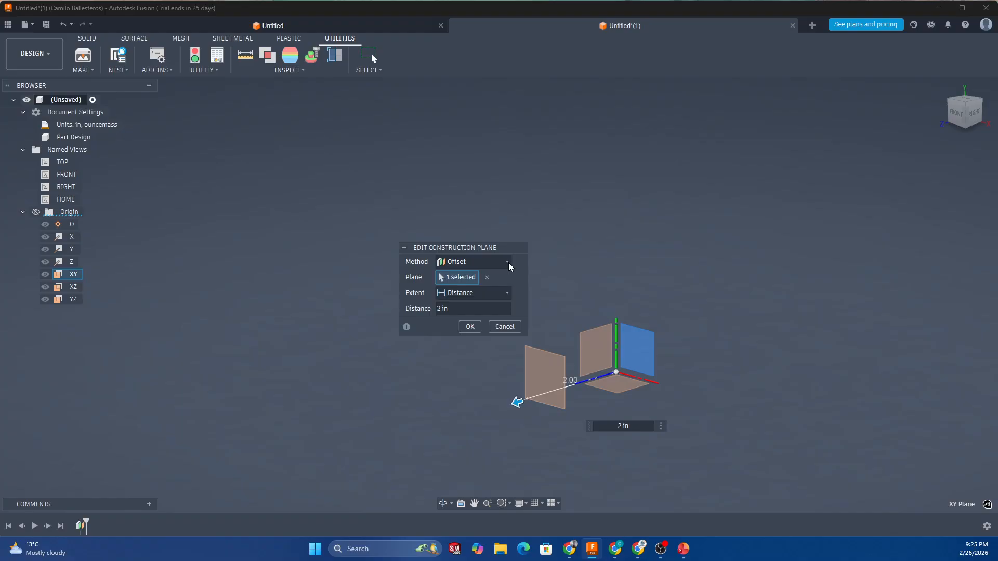
left_click(508, 263)
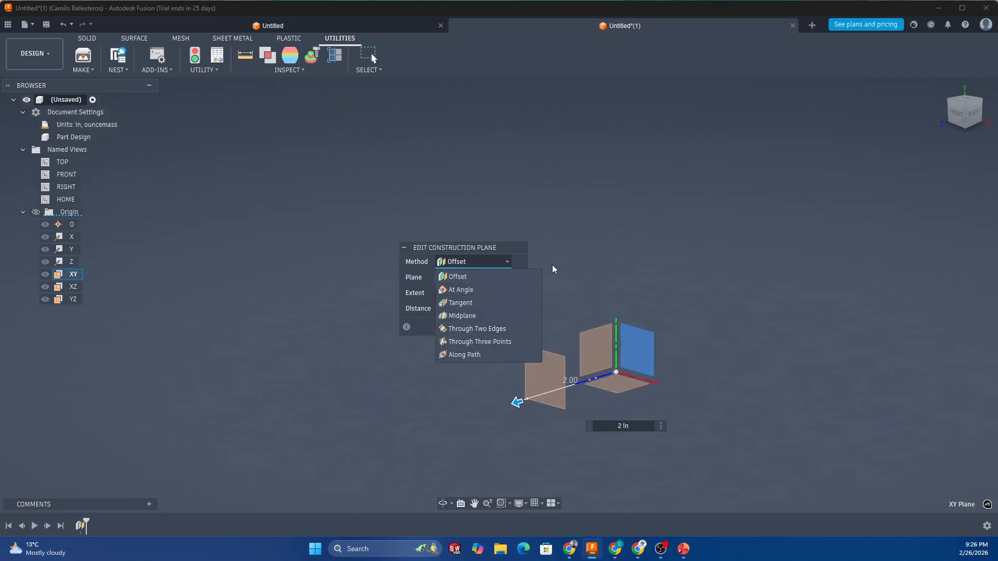
left_click(506, 261)
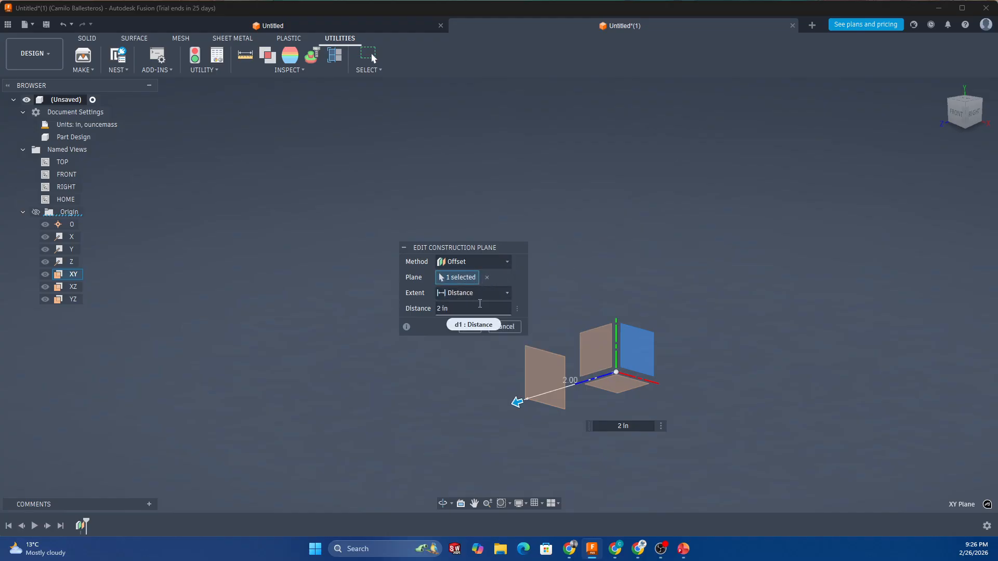
left_click(505, 291)
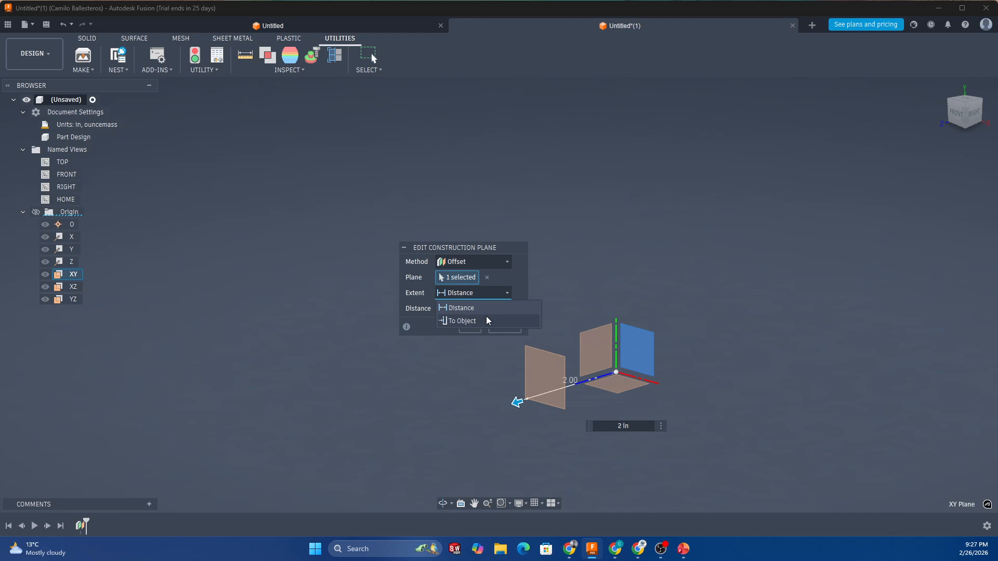
left_click(521, 283)
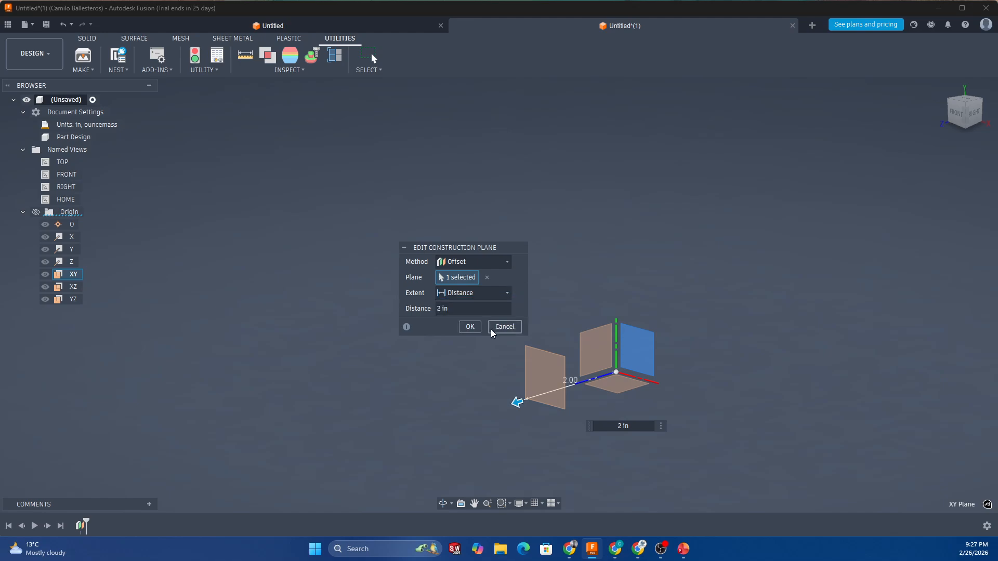
- Set the construction plane's offset distance from the XY plane to 3 in and apply the edit
double_click(461, 308)
triple_click(461, 308)
left_click_drag(520, 402, 489, 410)
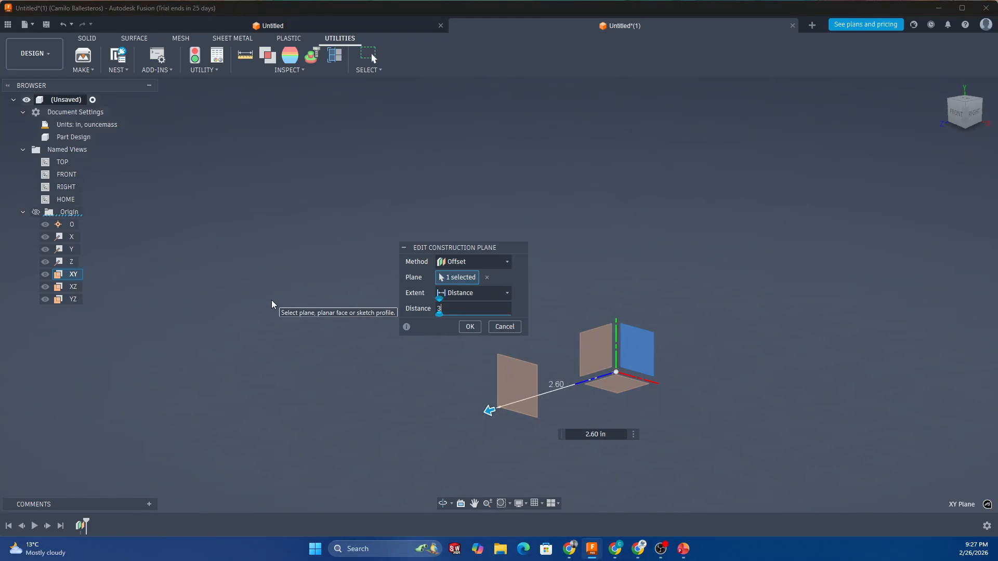
key("Return")
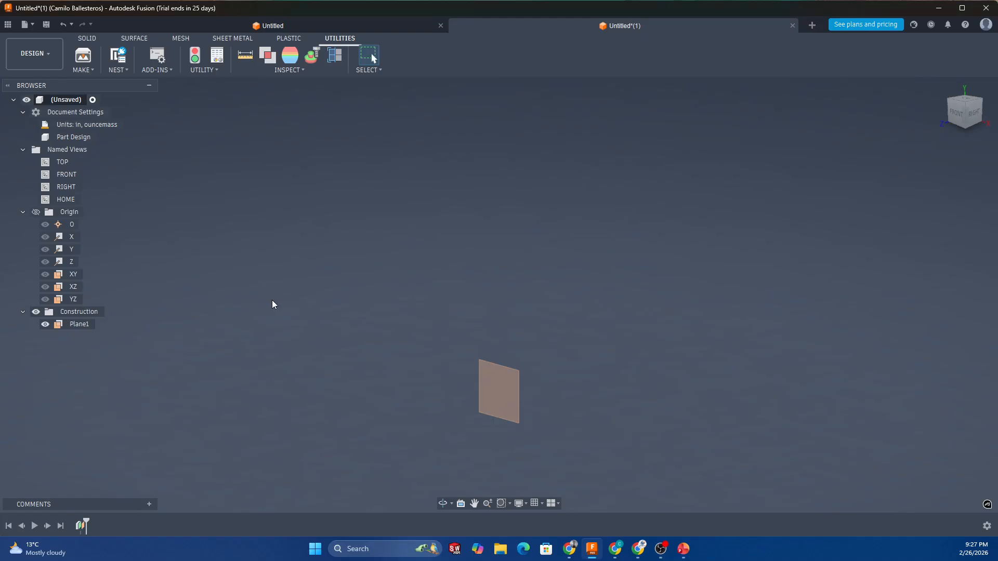
- Rename the offset construction plane as Corte
right_click(83, 324)
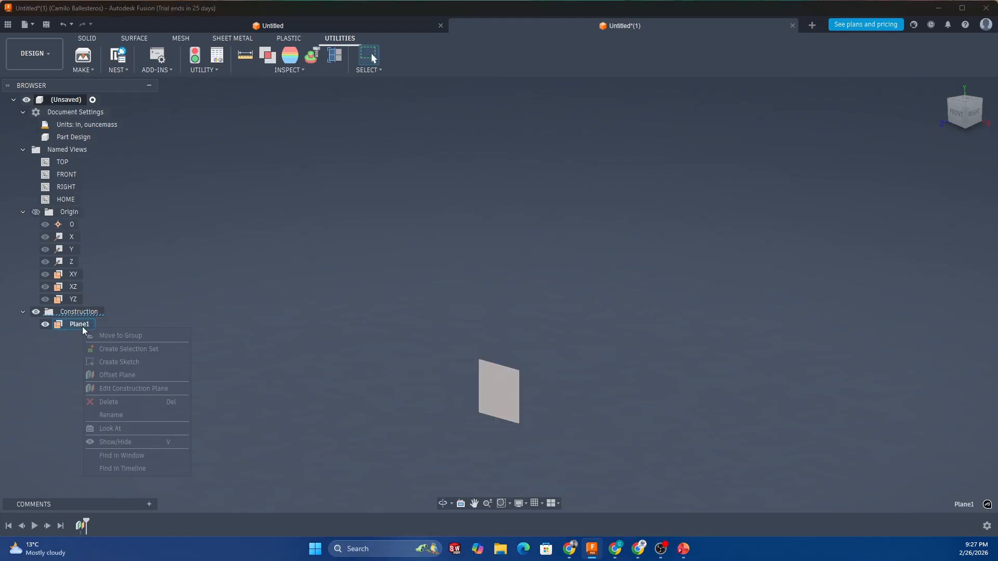
key("Escape")
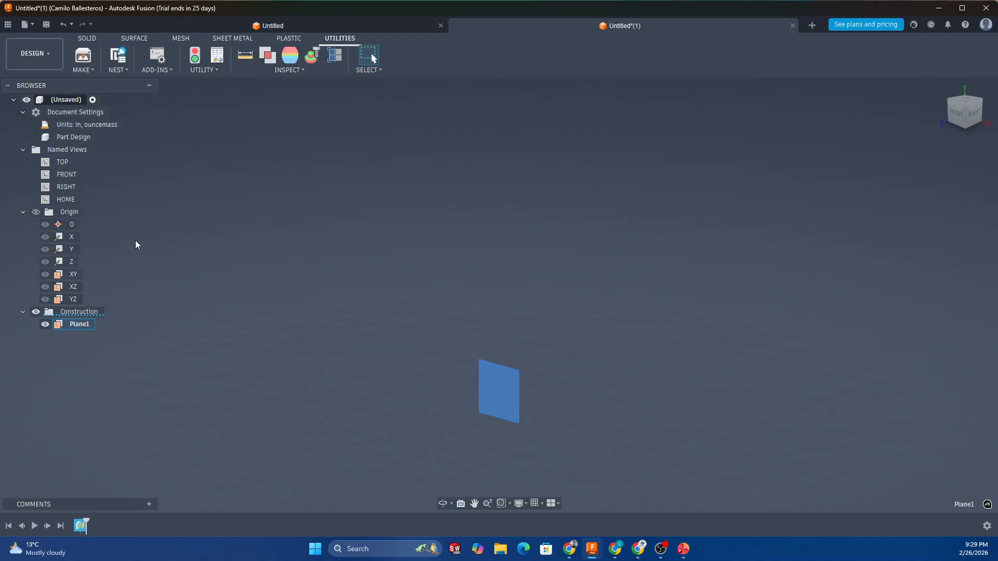
left_click(157, 223)
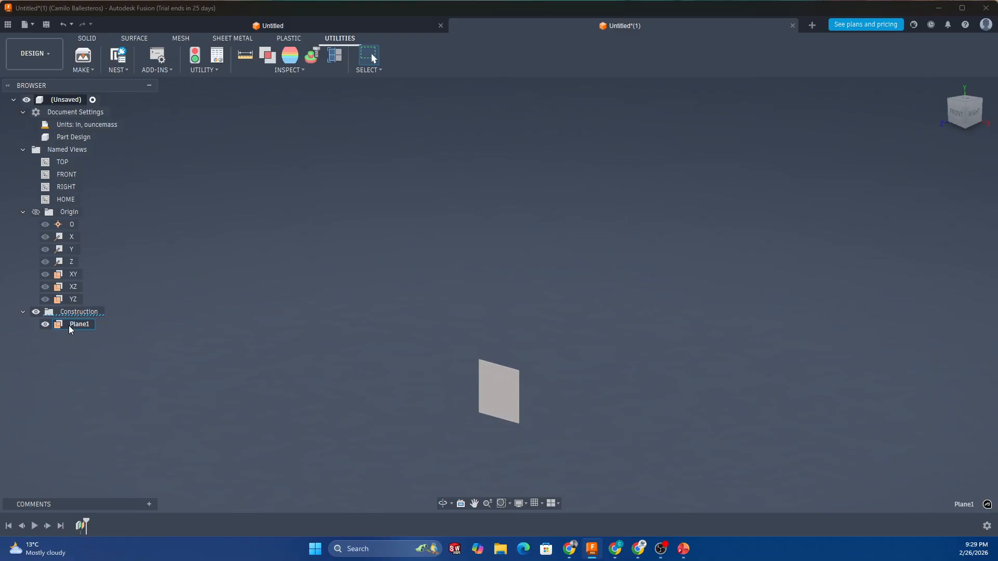
right_click(68, 326)
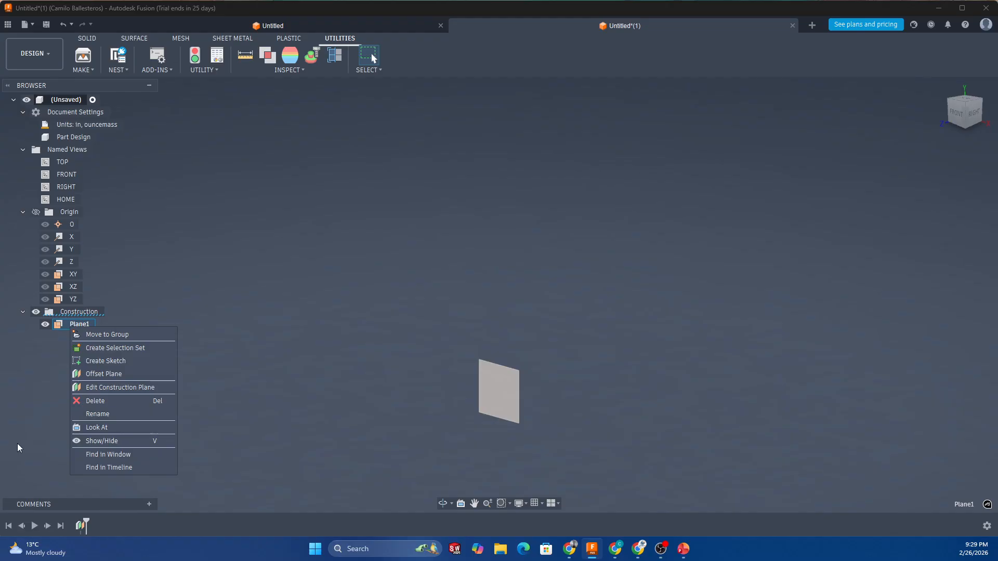
left_click(86, 419)
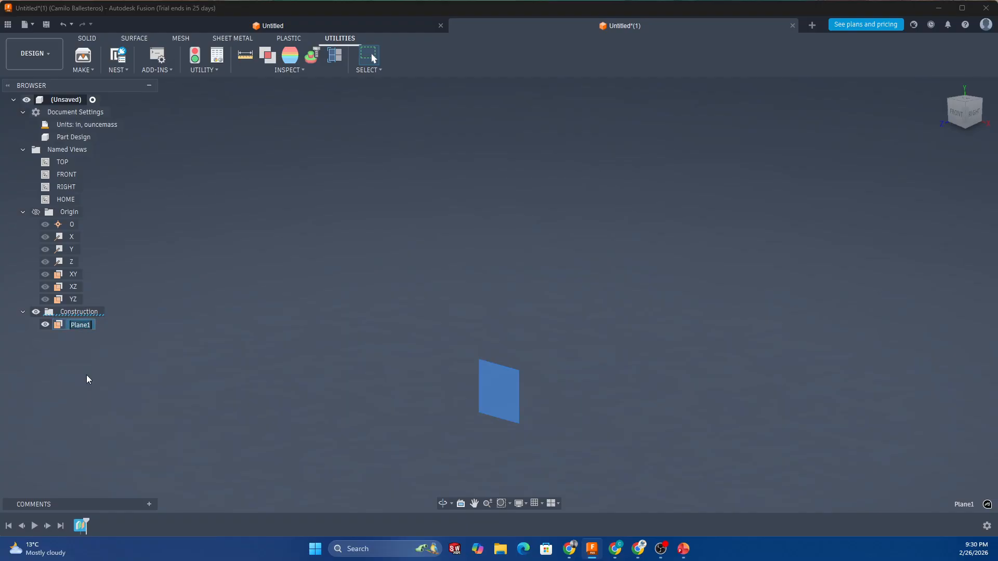
type("Cr")
key("BackSpace")
type("orte")
key("Return")
left_click(177, 389)
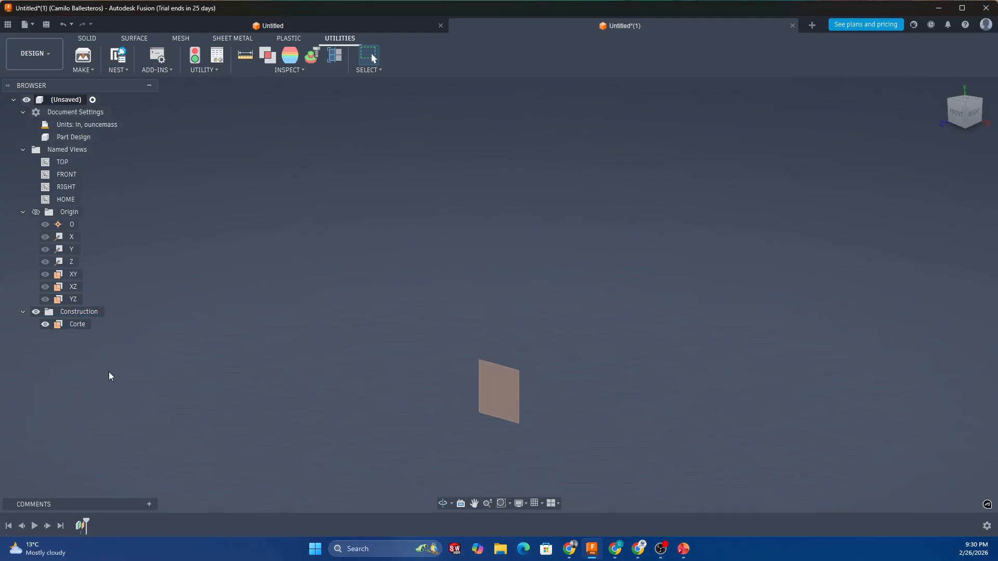
- Examine the Corte plane from different view angles and turn the view to look straight at it
right_click(77, 324)
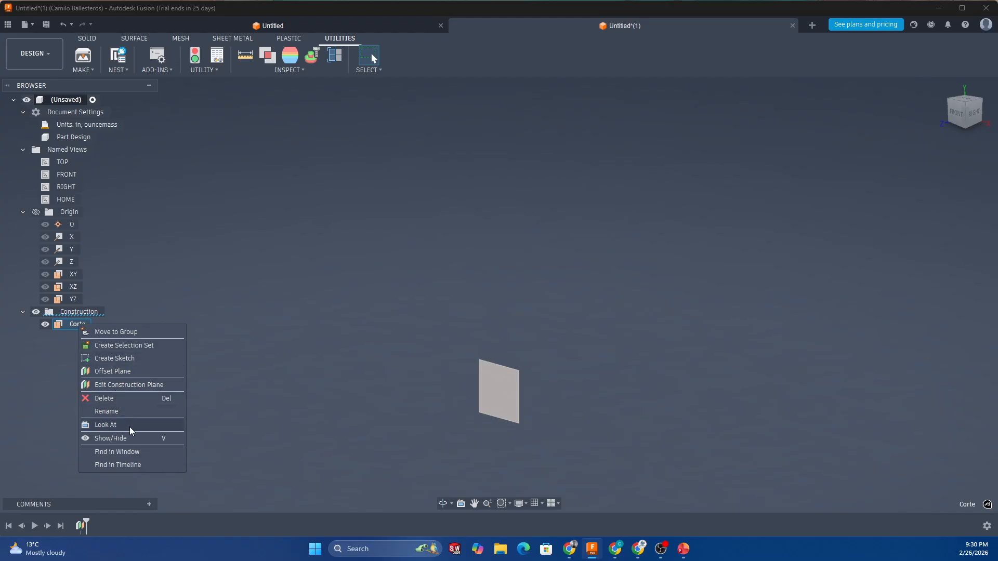
left_click(800, 254)
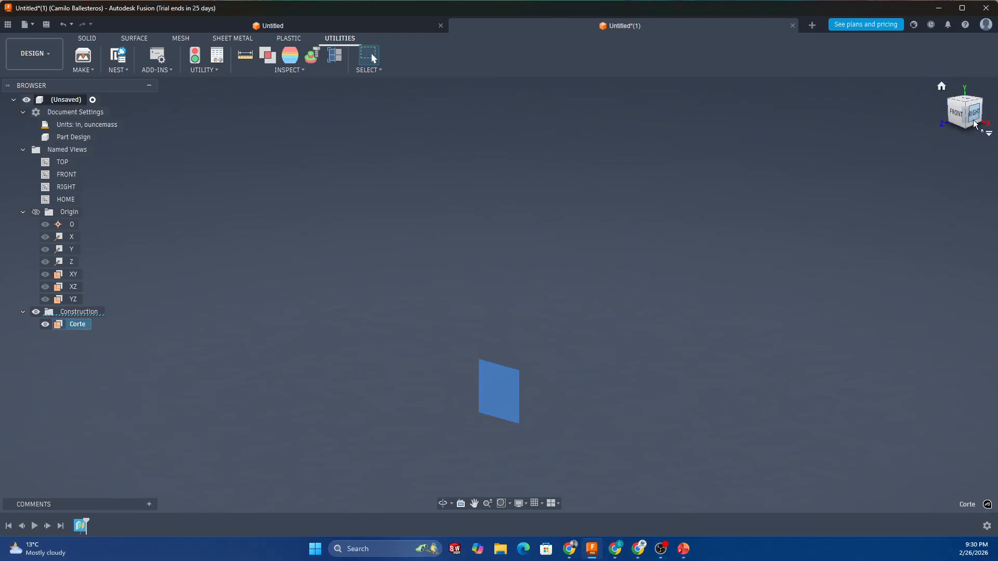
left_click(959, 113)
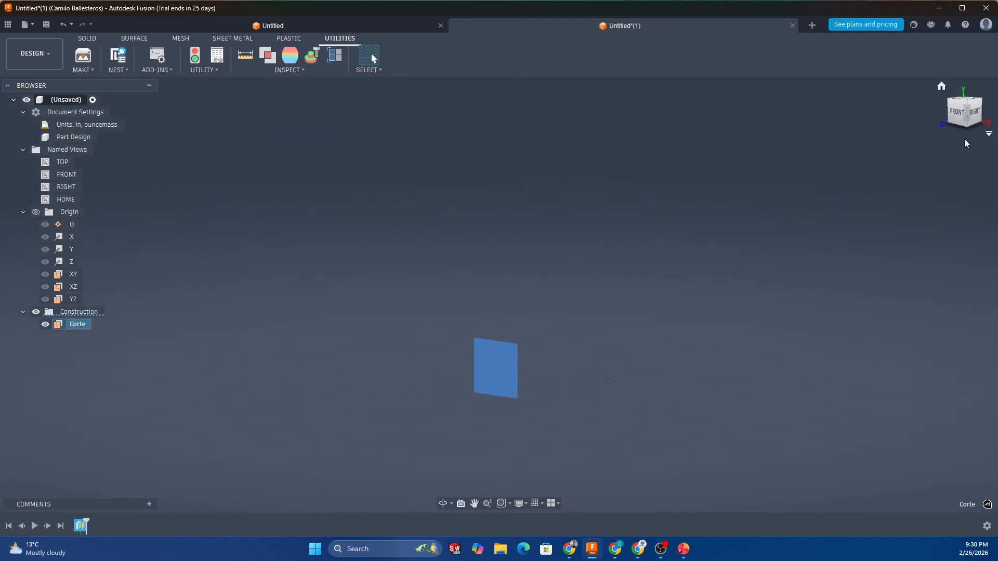
left_click(977, 111)
middle_click_drag(539, 280, 588, 304, "shift")
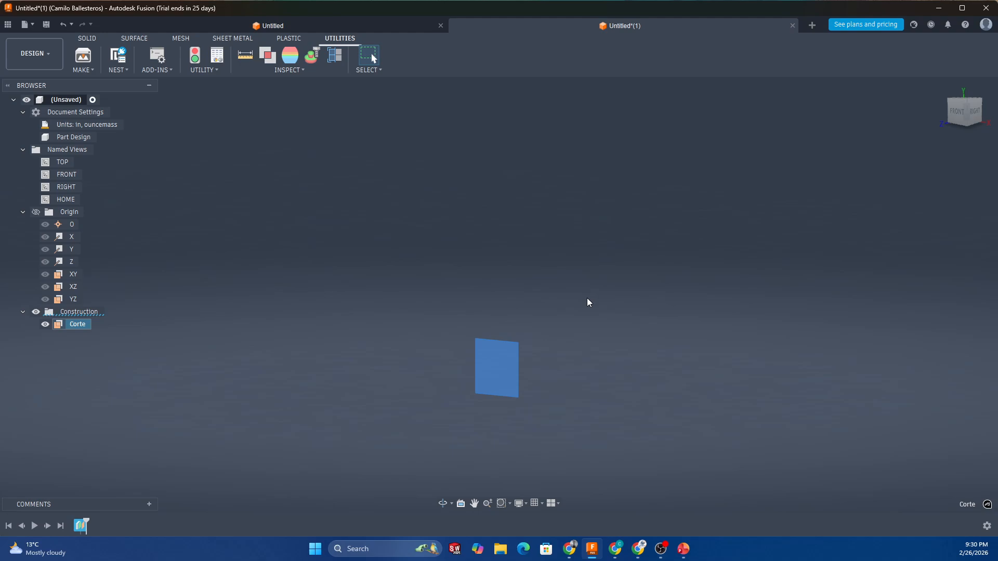
left_click(399, 347)
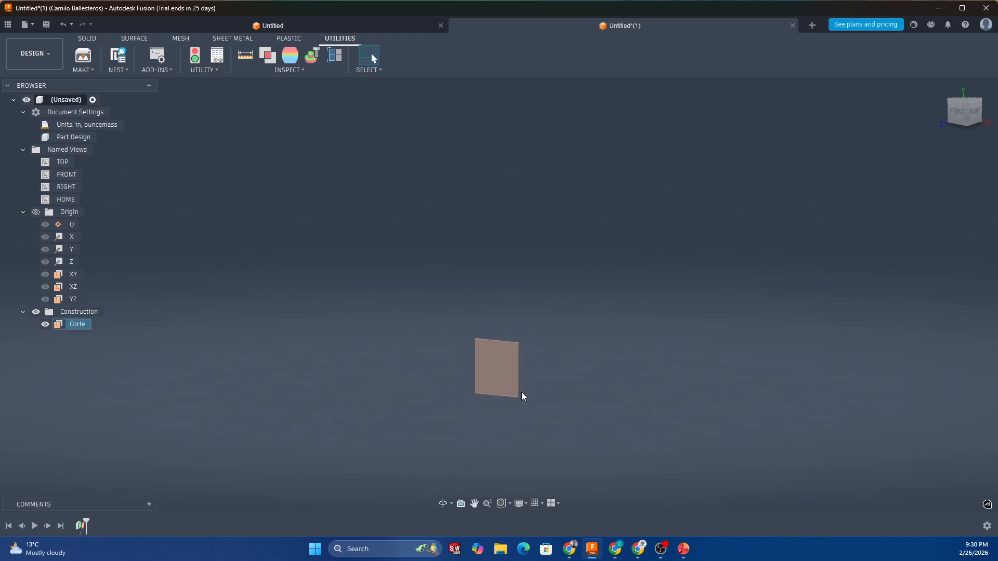
middle_click_drag(522, 393, 514, 403, "shift")
right_click(481, 403)
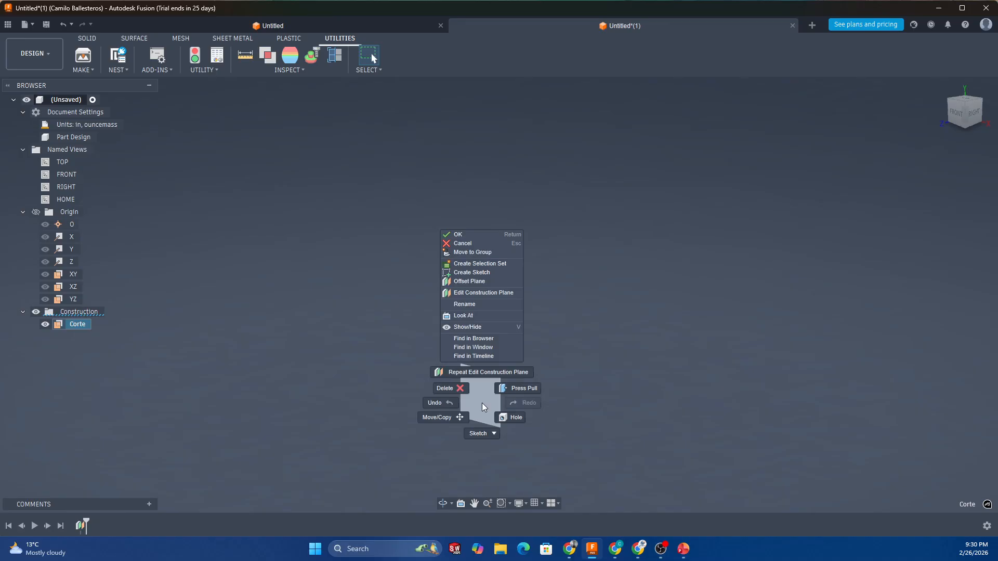
left_click(480, 317)
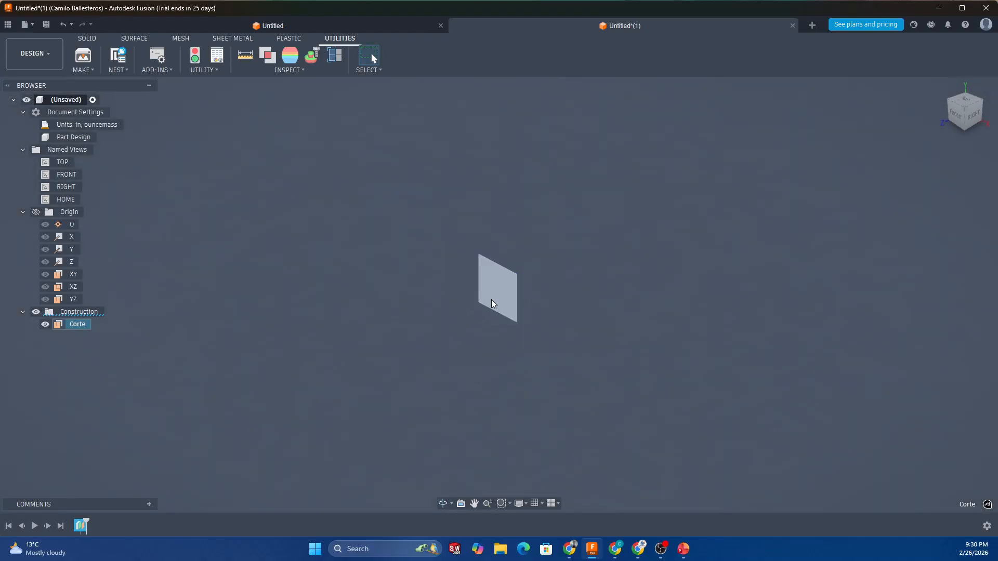
- Review the commands offered for the Corte plane in the canvas, dismiss them and clear the selection
right_click(491, 299)
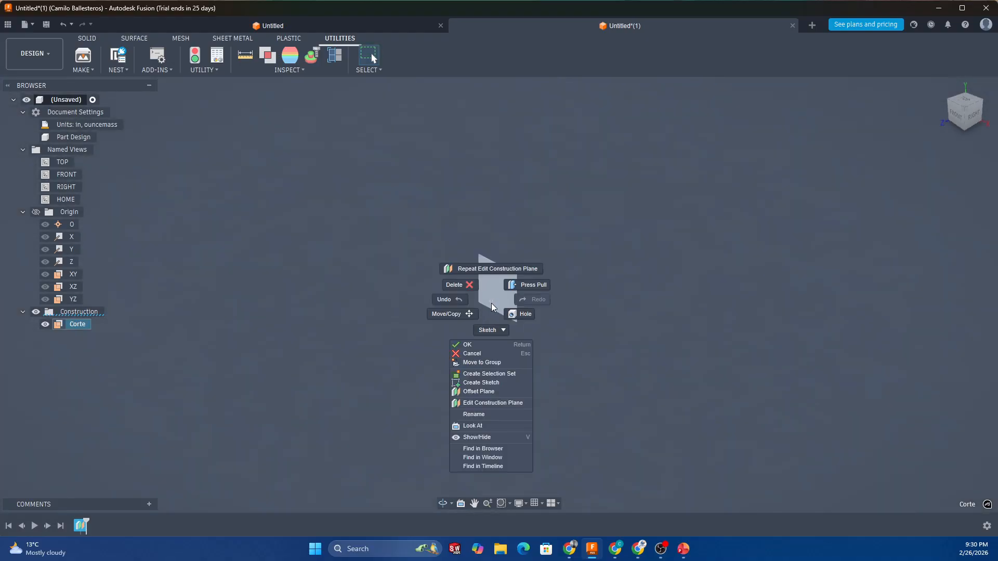
key("Escape")
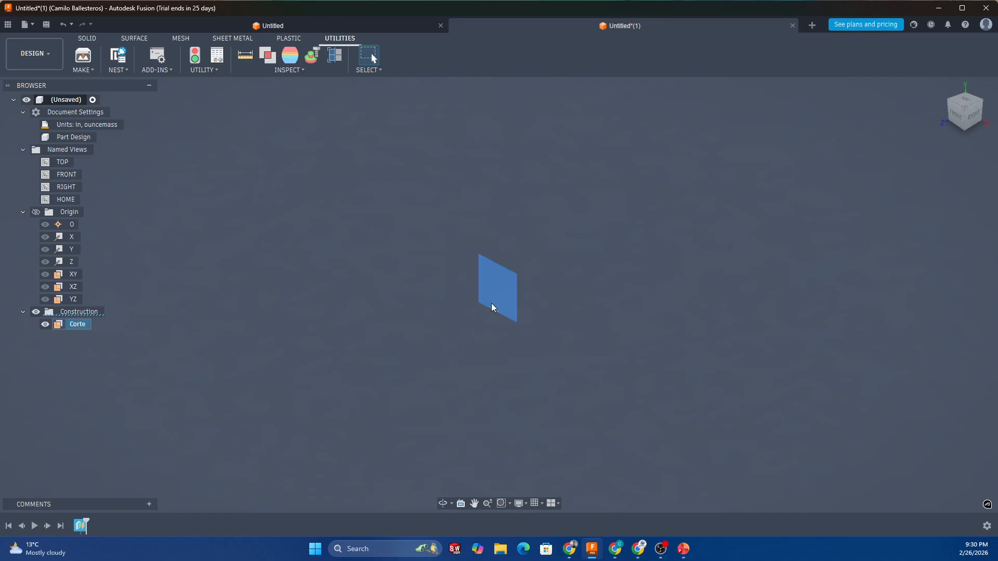
key("Escape")
right_click(50, 314)
key("Escape")
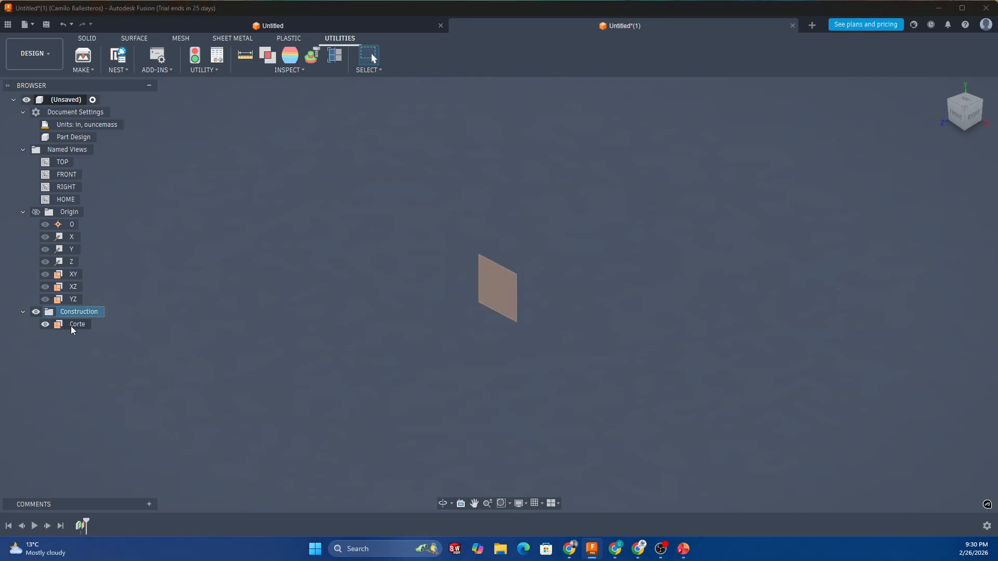
- Hide the Corte construction plane
right_click(71, 326)
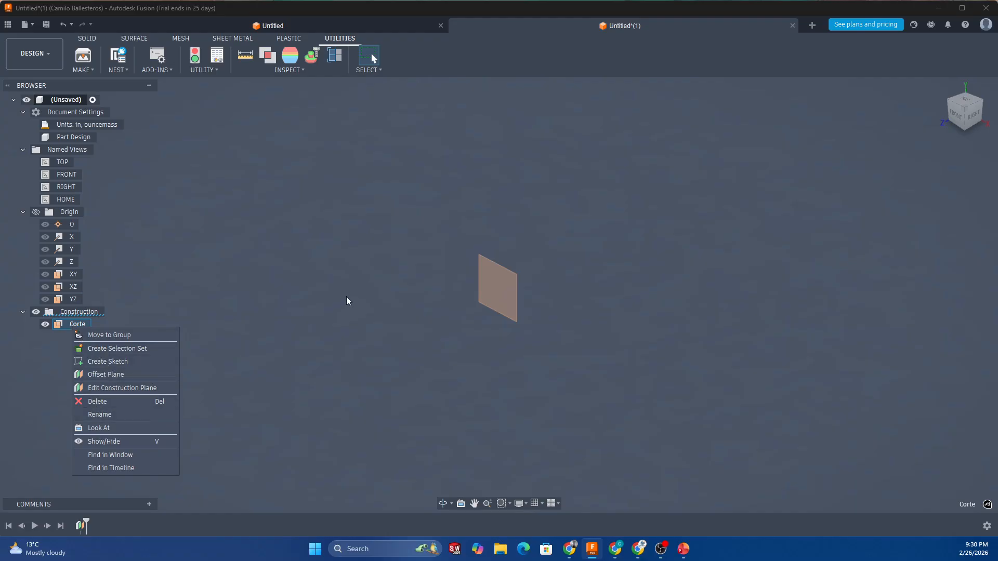
left_click(281, 312)
left_click(46, 326)
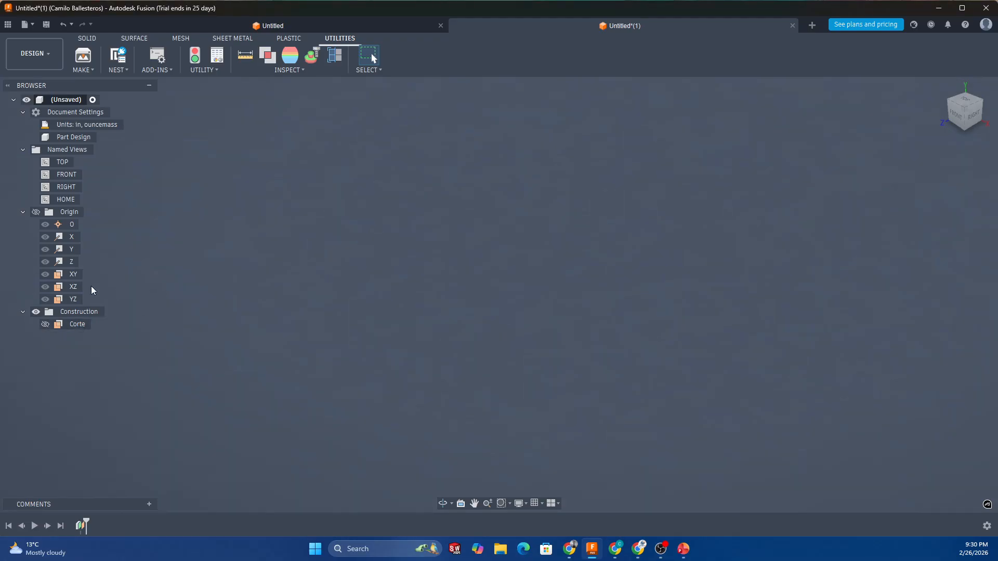
- Create a sketch on the origin XY plane, finish it without geometry and dismiss the insights notification
left_click(72, 275)
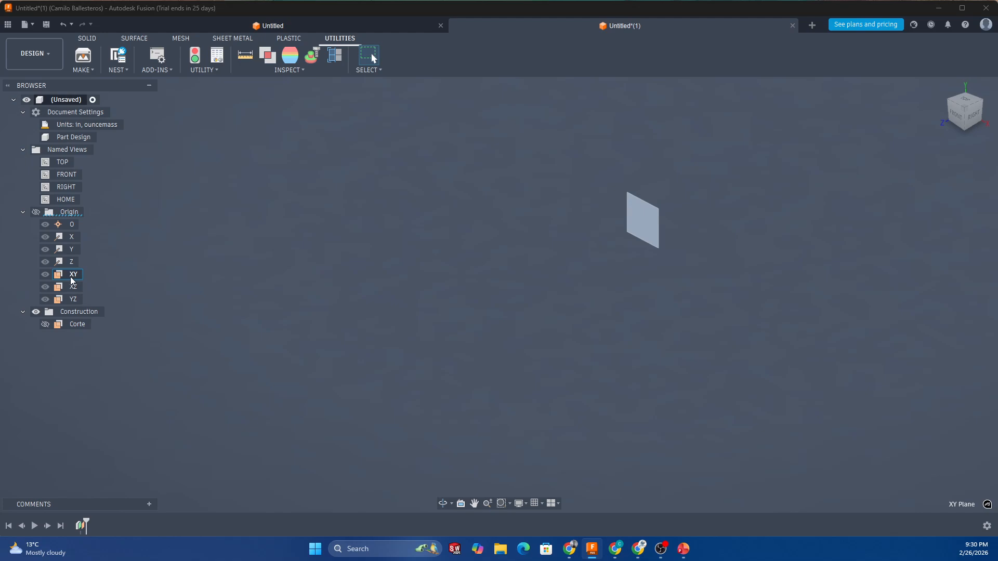
key("Escape")
left_click(81, 41)
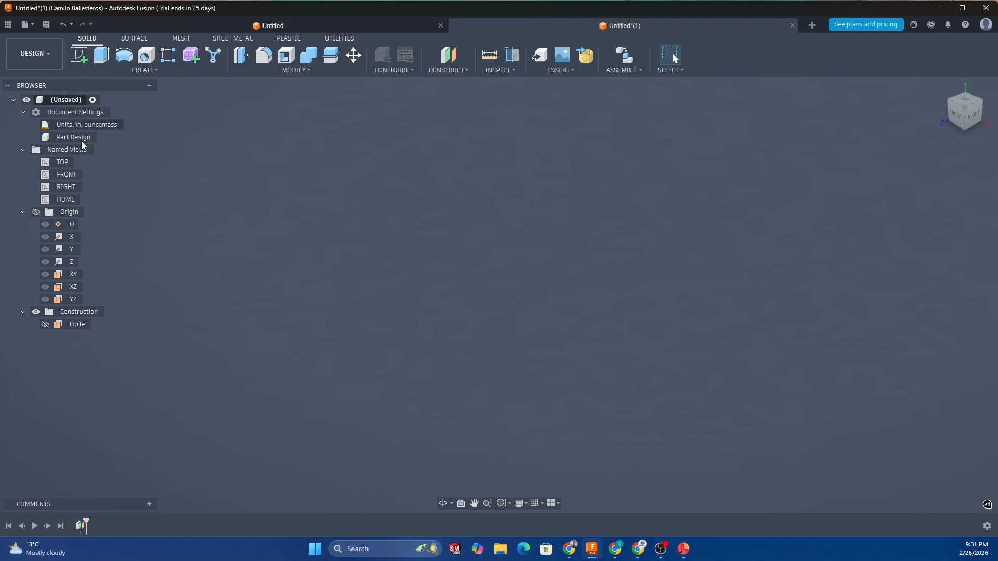
right_click(72, 275)
left_click(109, 299)
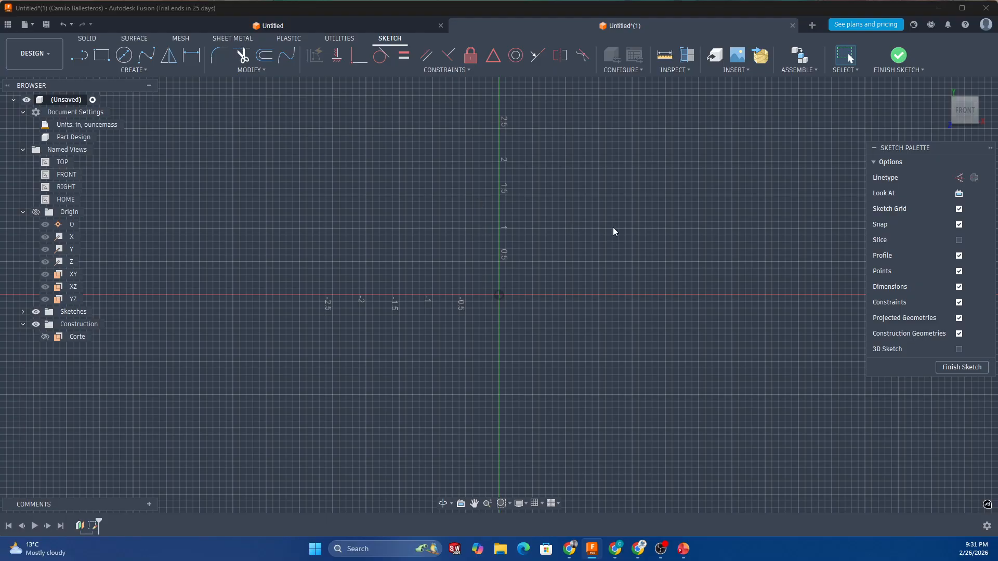
left_click(899, 56)
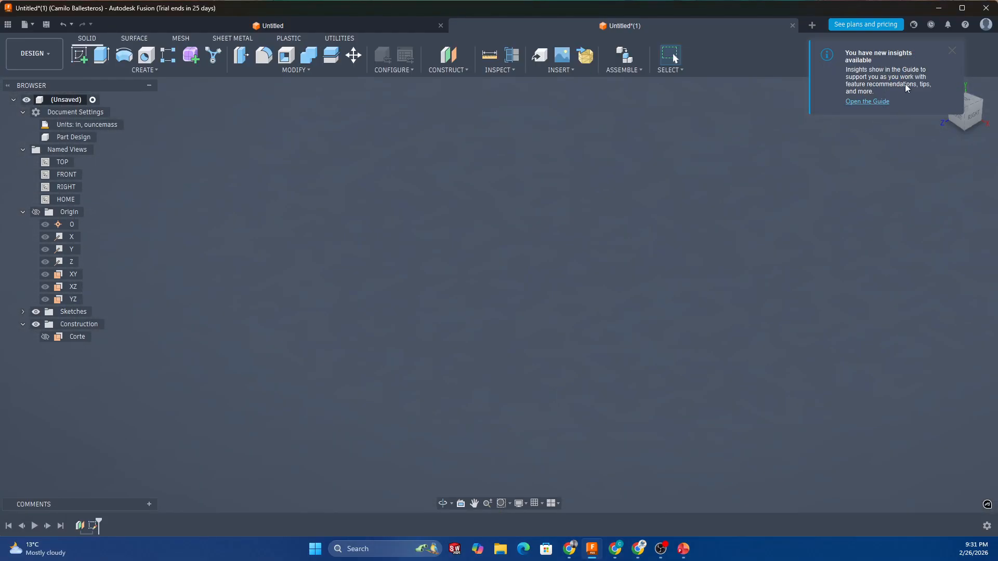
left_click(953, 50)
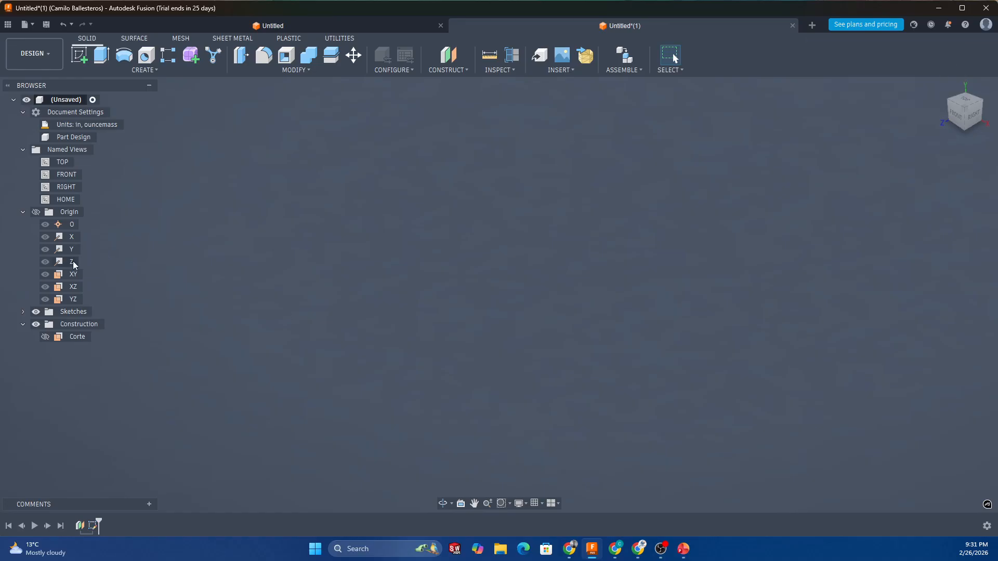
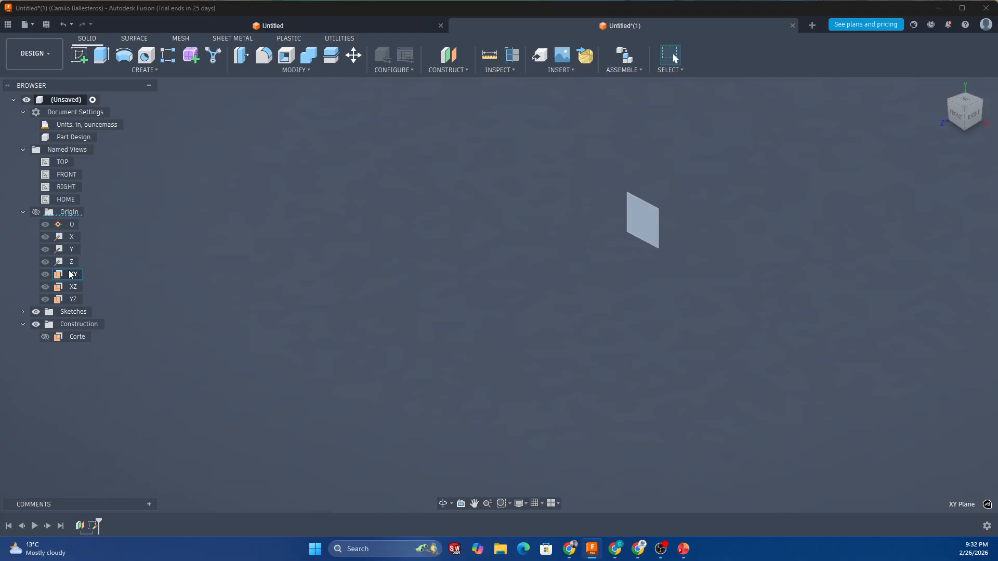
- Select the origin XY plane to highlight it in the canvas
left_click(71, 275)
left_click(353, 289)
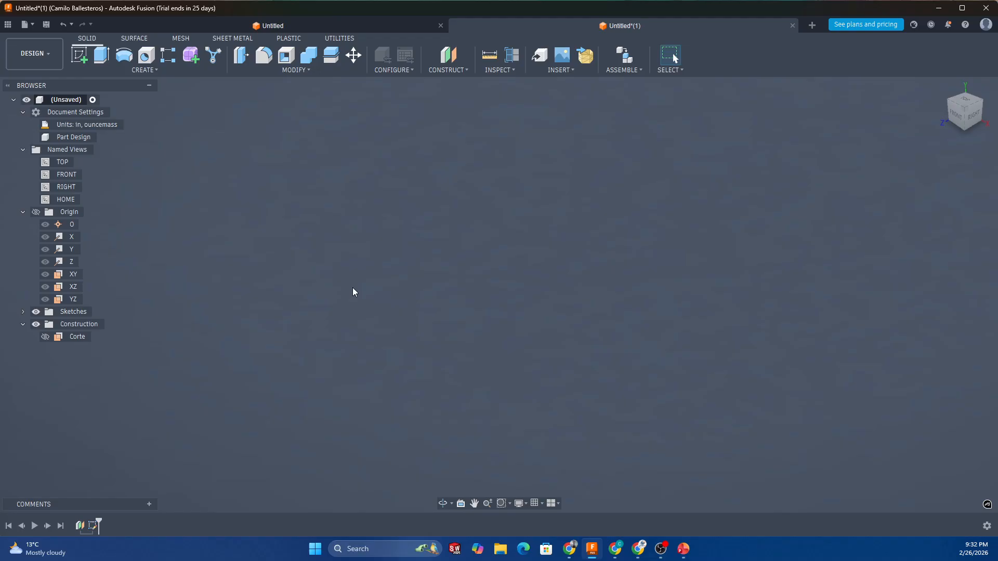
left_click(73, 275)
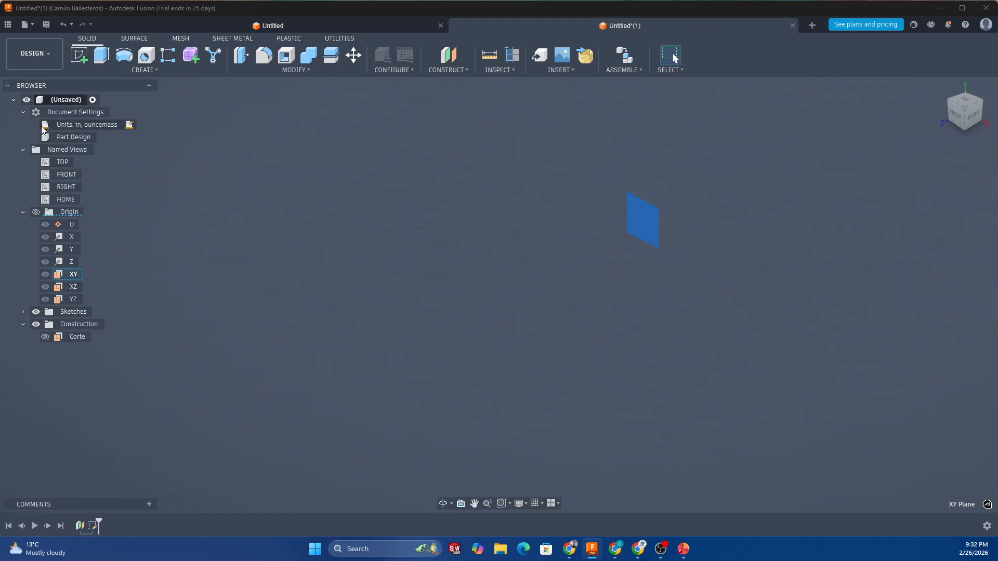
- Collapse the Named Views, Origin, Construction and Document Settings folders in the browser tree
left_click(14, 100)
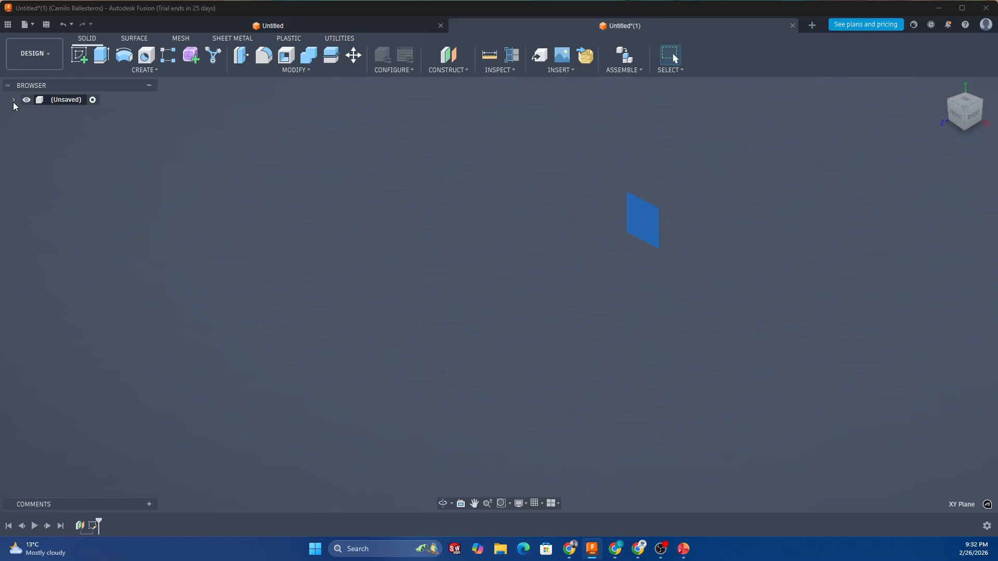
left_click(14, 101)
left_click(24, 151)
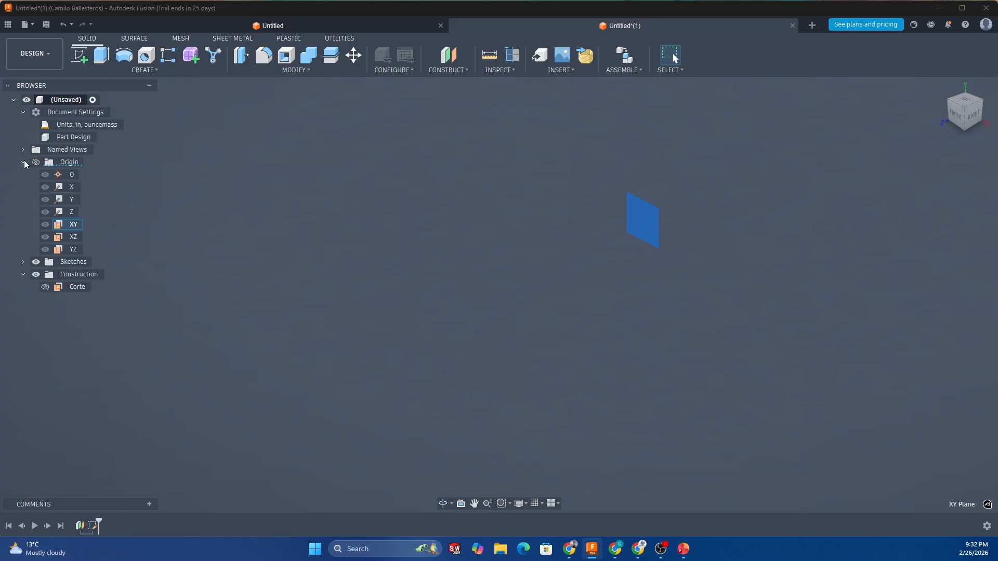
left_click(24, 162)
left_click(23, 187)
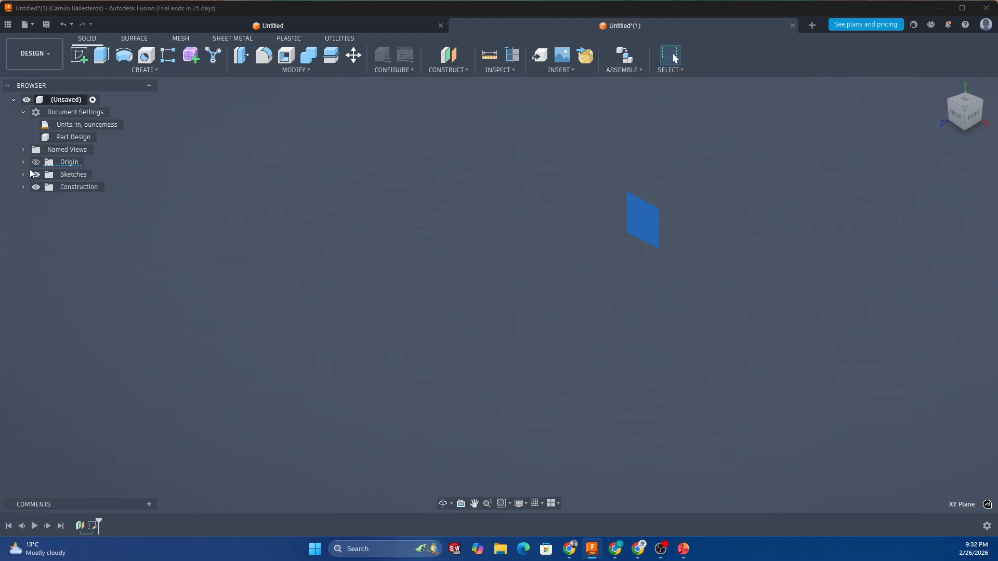
left_click(26, 119)
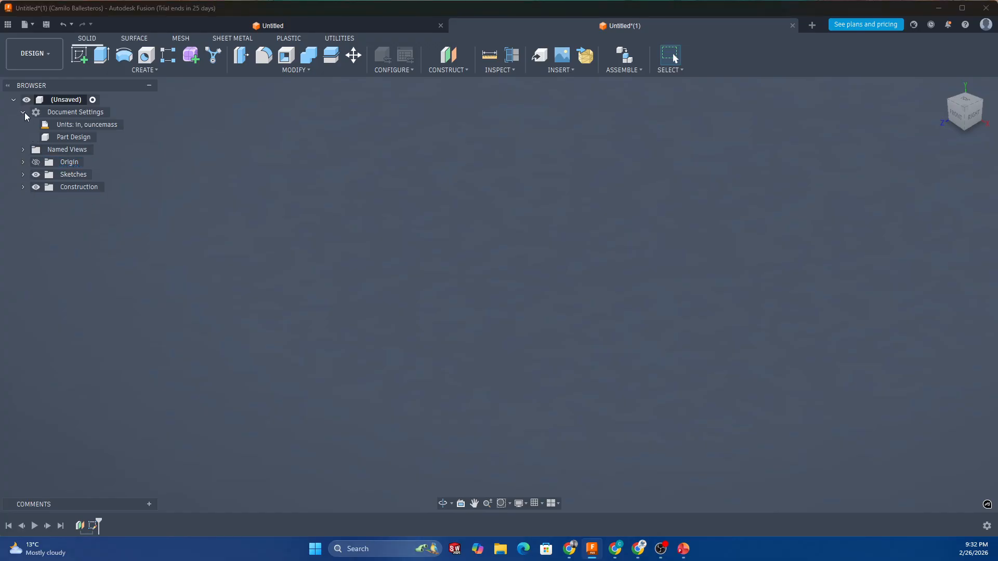
left_click(23, 112)
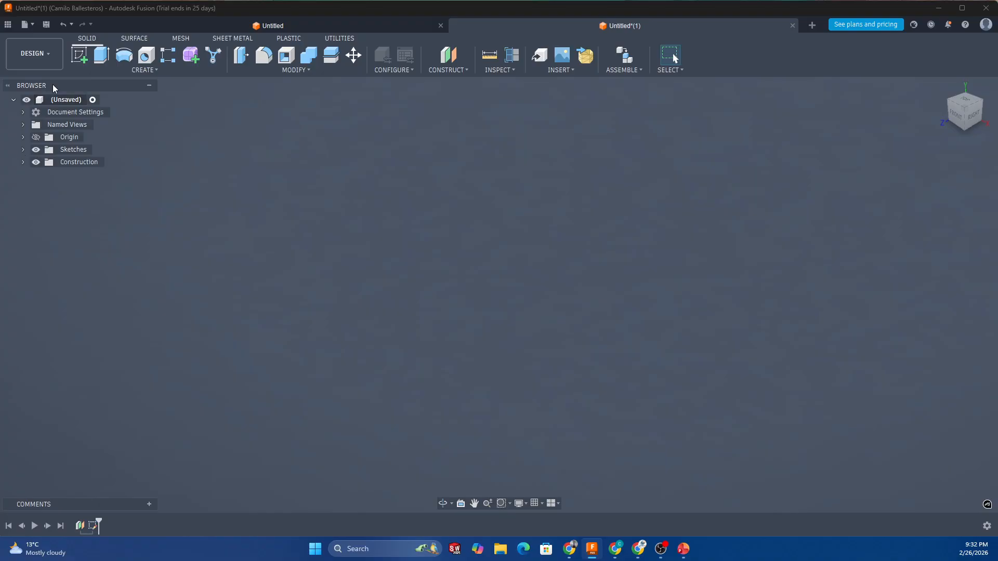
- Collapse and re-expand the document's root node, and expand its Sketches and Origin folders
left_click(17, 102)
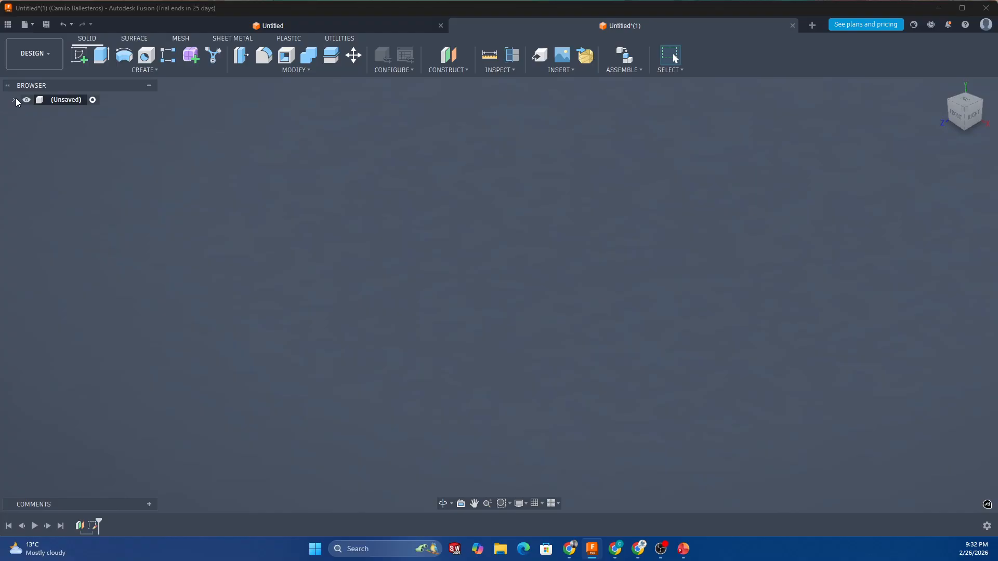
left_click(16, 101)
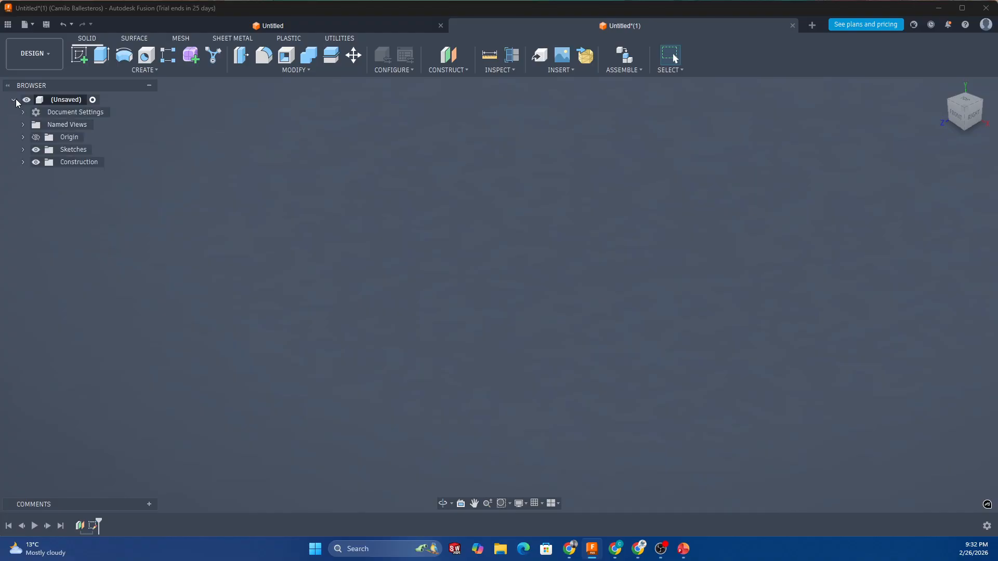
left_click(23, 150)
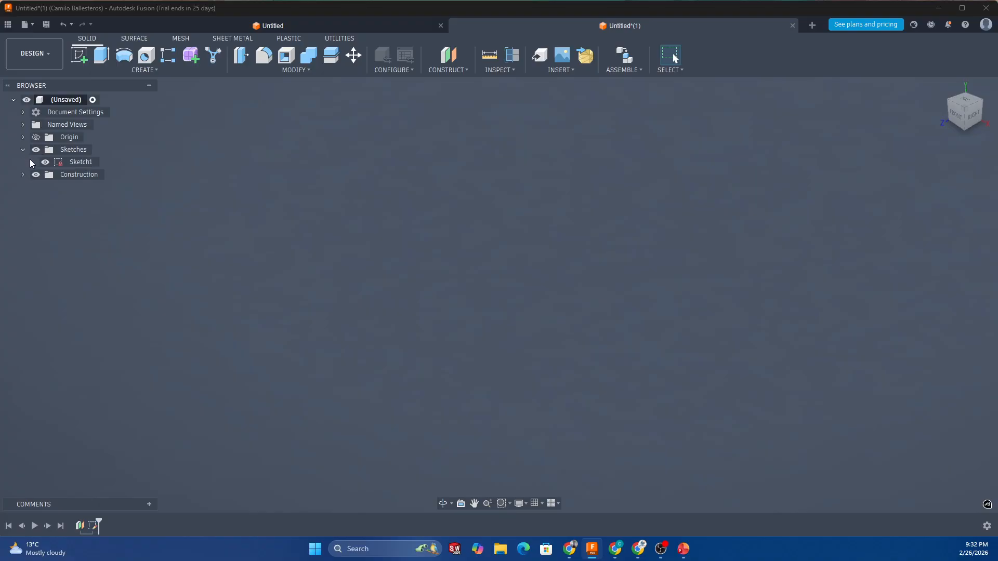
left_click(23, 137)
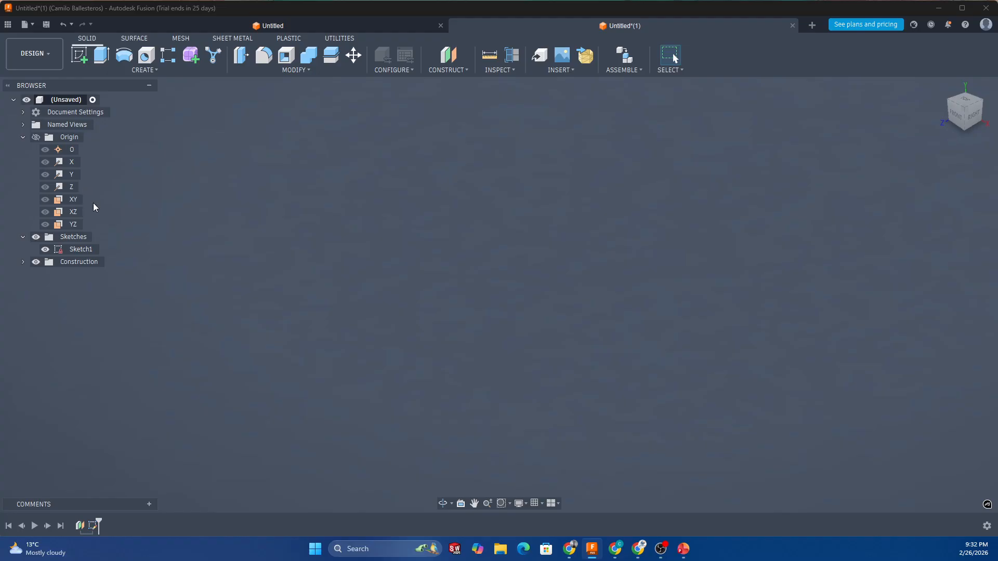
- Delete the empty Sketch1 from the Sketches folder in the browser tree
left_click(79, 200)
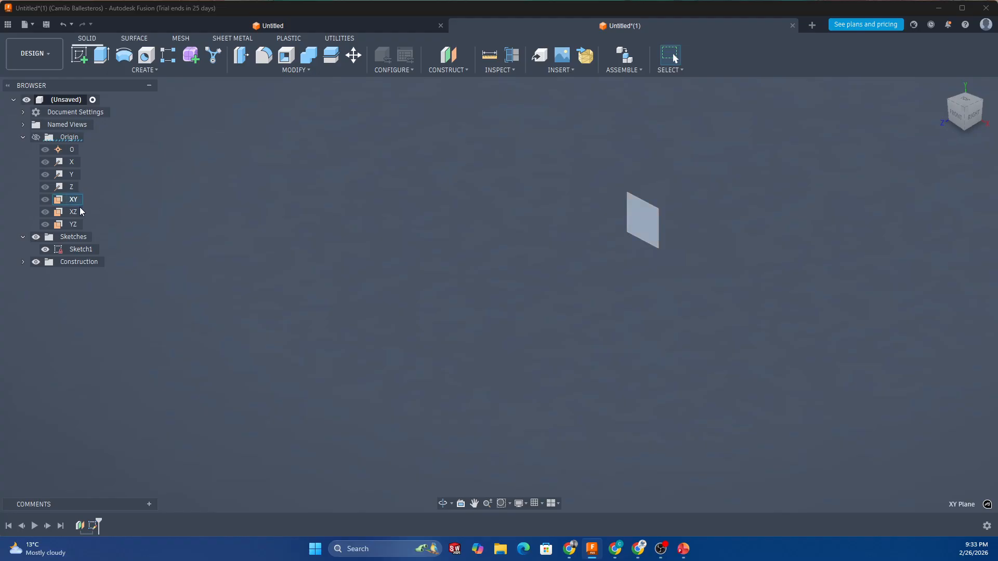
right_click(79, 249)
left_click(119, 339)
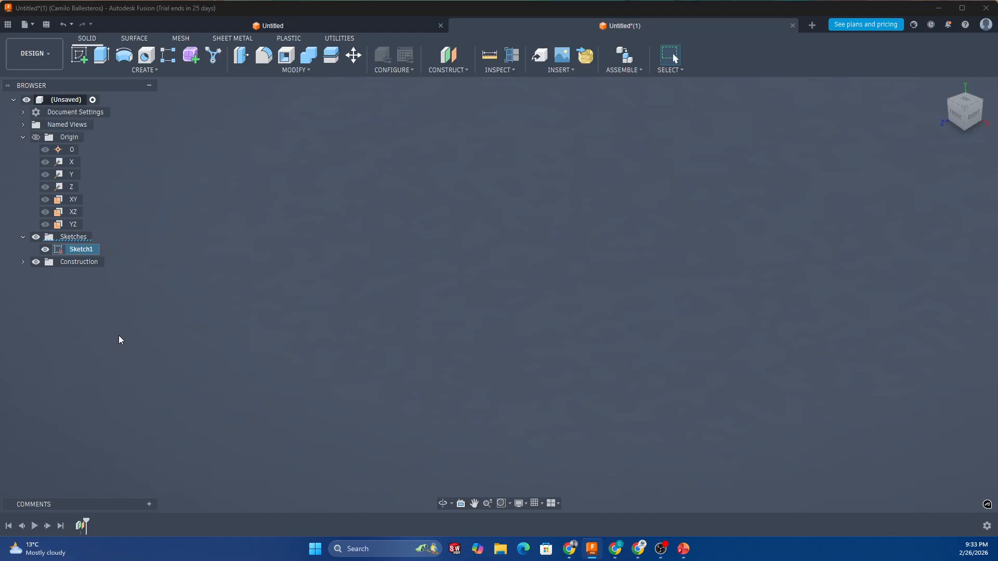
- Select the origin XY plane and create a sketch on it
left_click(75, 200)
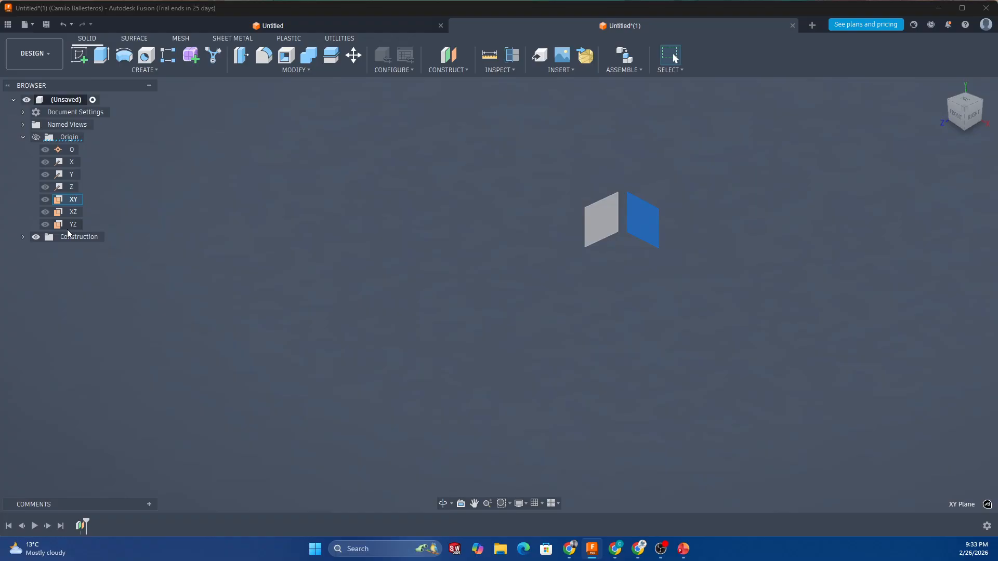
left_click(67, 202)
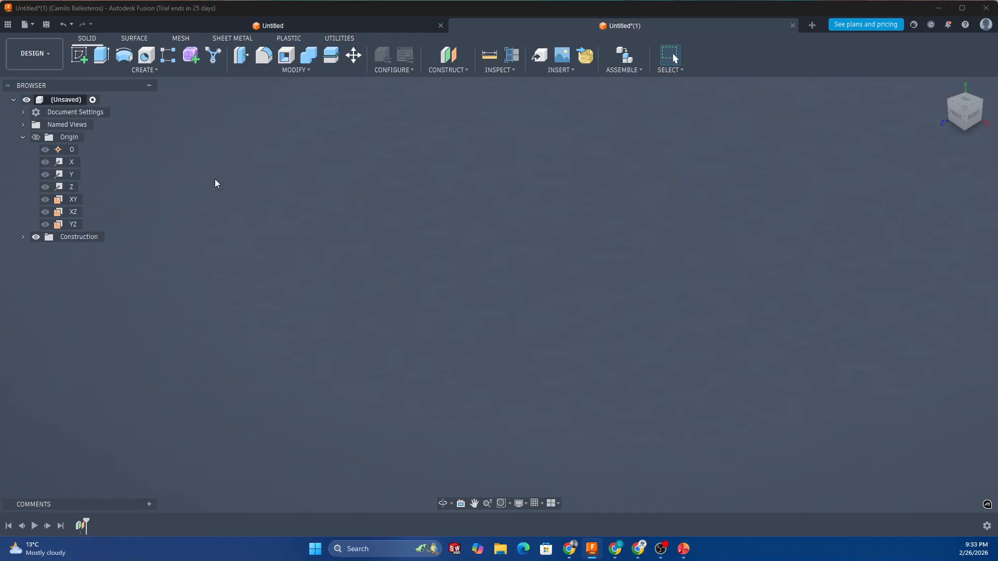
right_click(74, 202)
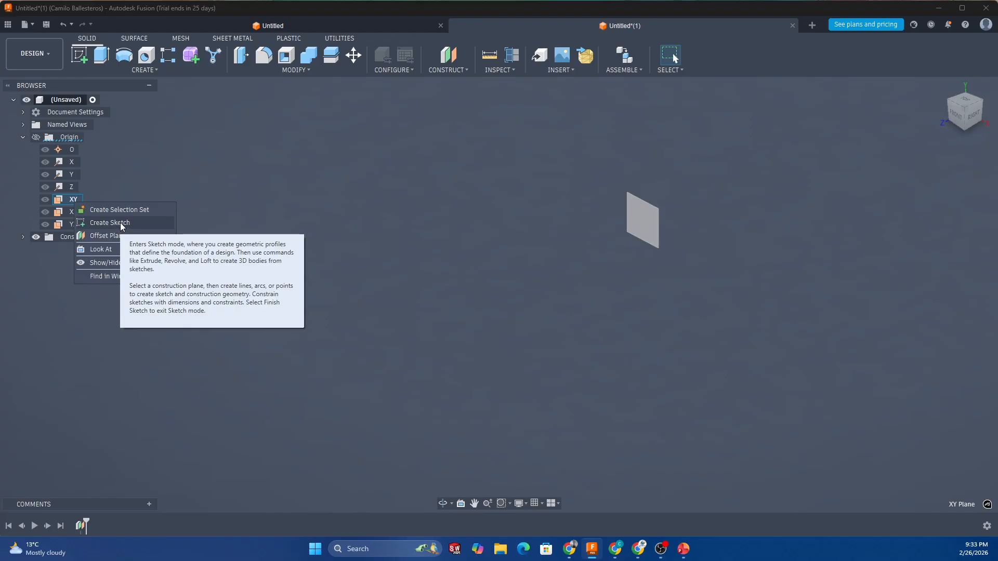
left_click(285, 183)
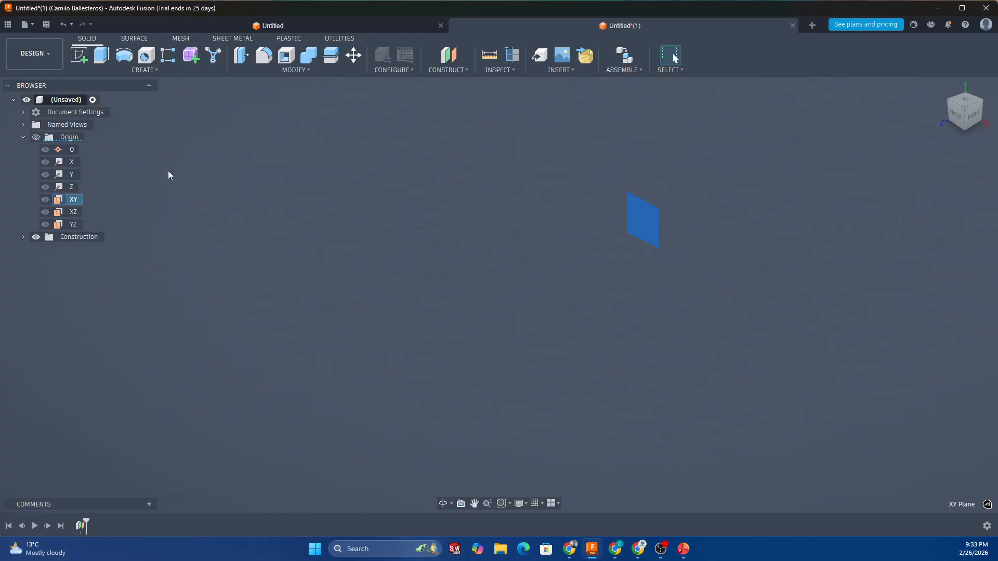
left_click(75, 61)
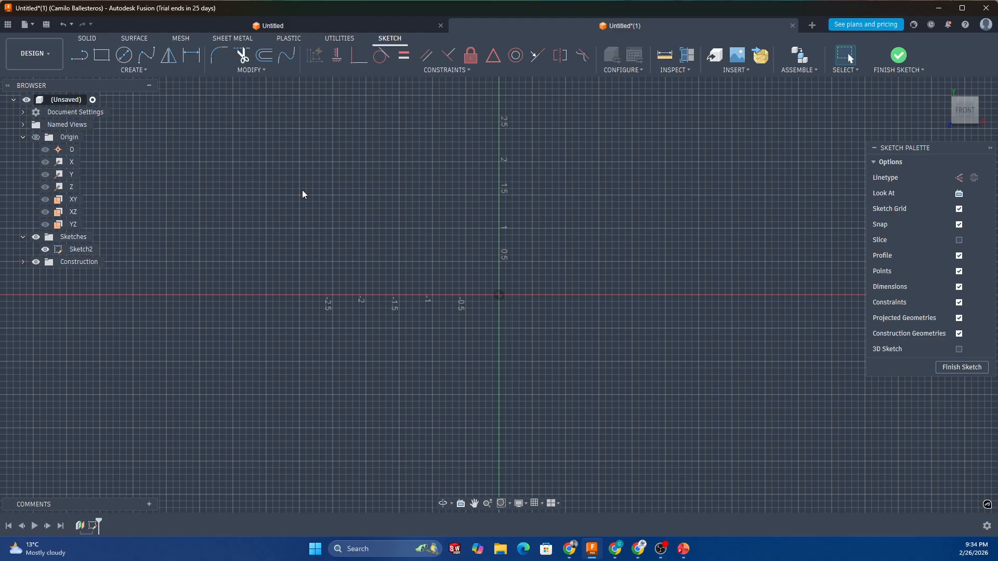
- Draw a circle centred on the origin, finish the sketch and orbit to an angled view
scroll(411, 265, "down", 5)
scroll(424, 275, "up", 2)
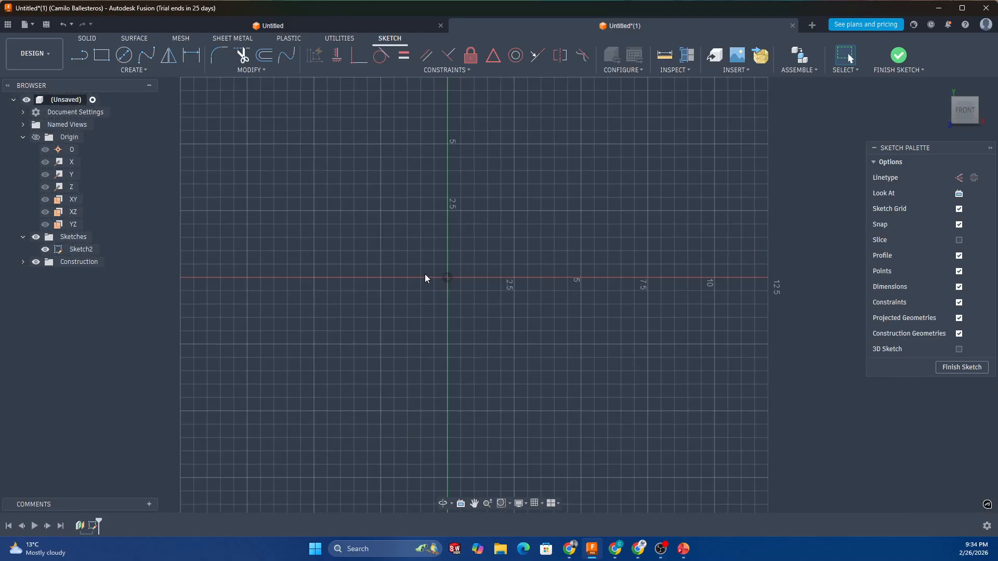
left_click(123, 55)
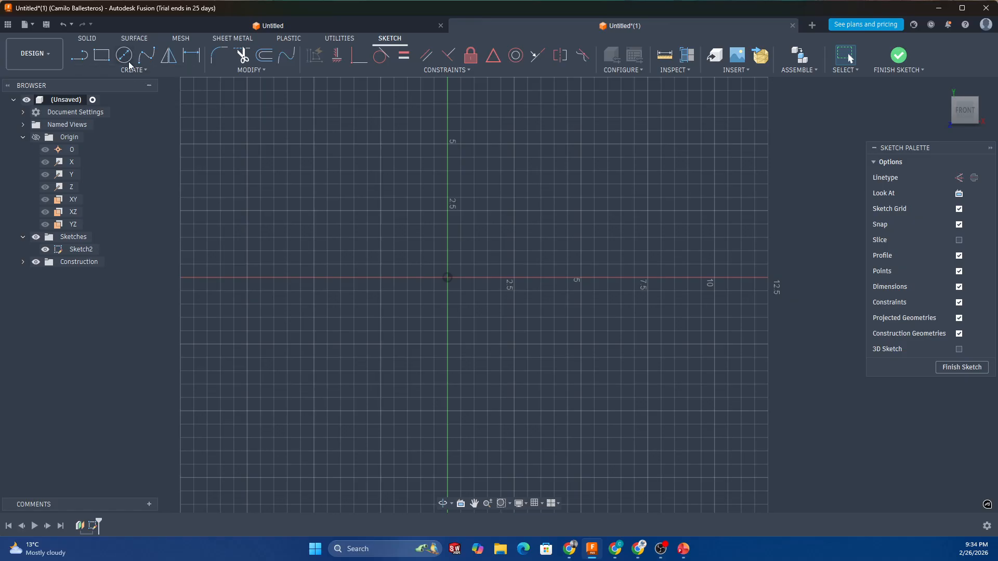
left_click(447, 278)
left_click(399, 336)
key("Escape")
scroll(538, 291, "down", 1)
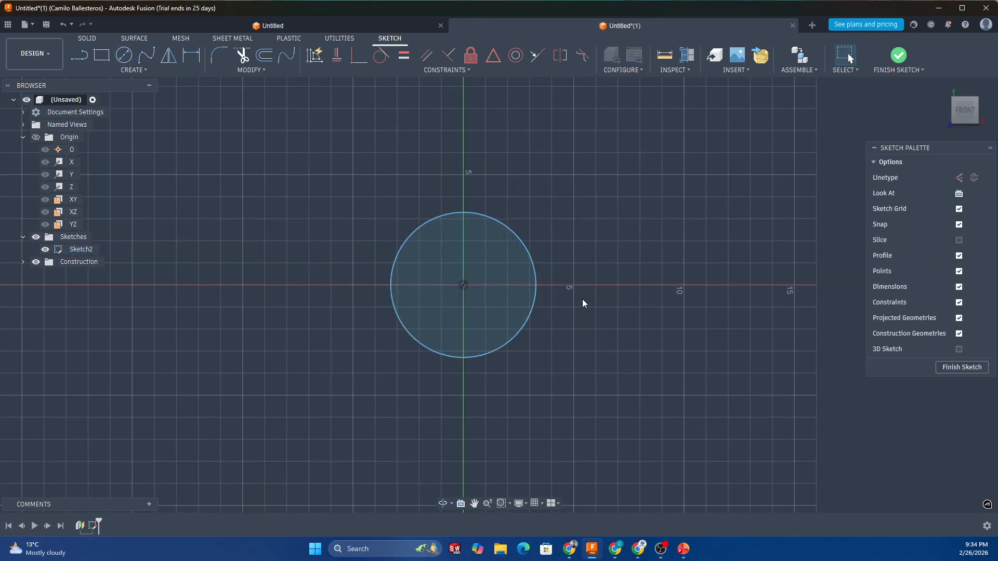
left_click(898, 53)
middle_click_drag(662, 260, 625, 301, "shift")
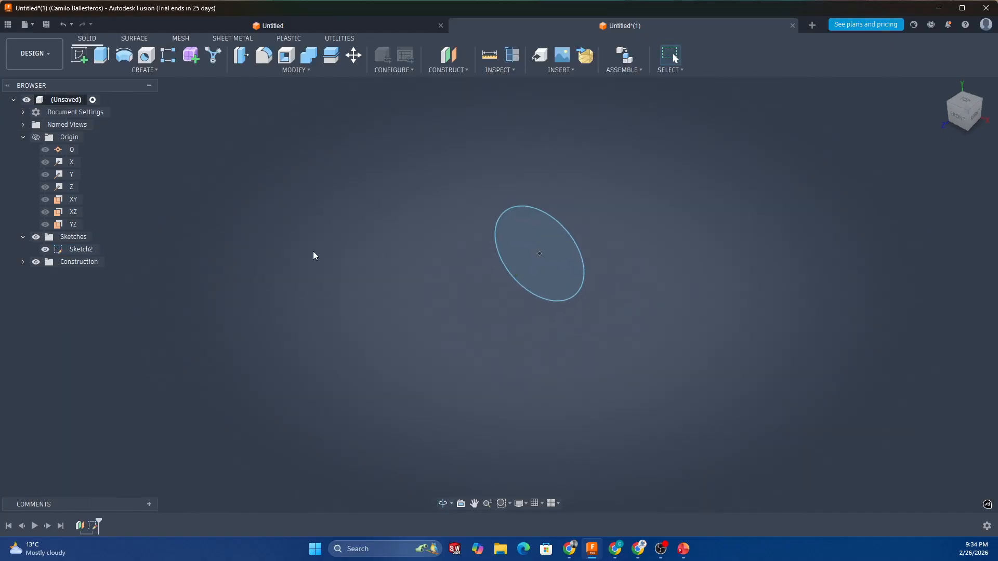
- Highlight the origin XY plane and delete the circle sketch, Sketch2, from the browser tree
left_click(72, 203)
left_click(73, 205)
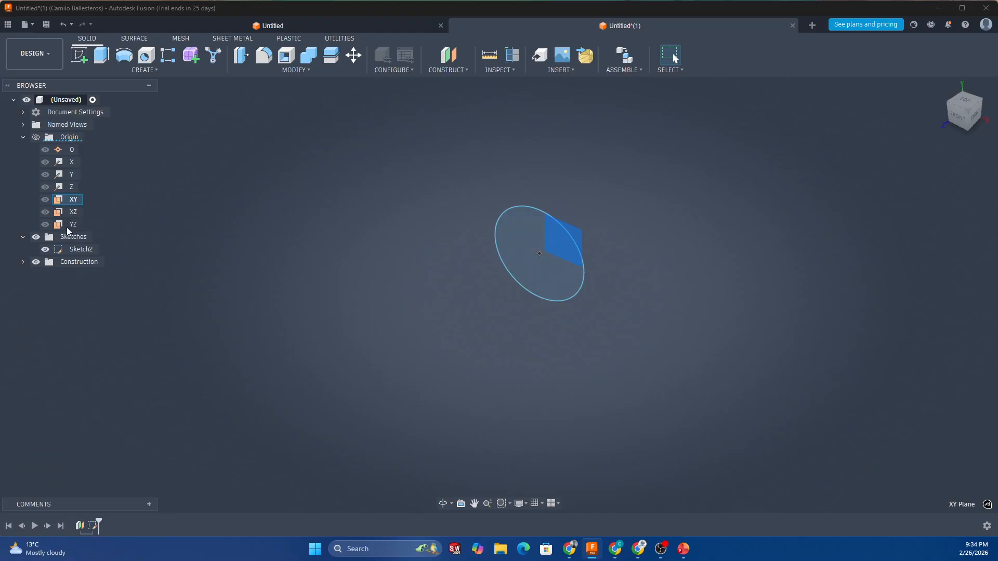
left_click(232, 190)
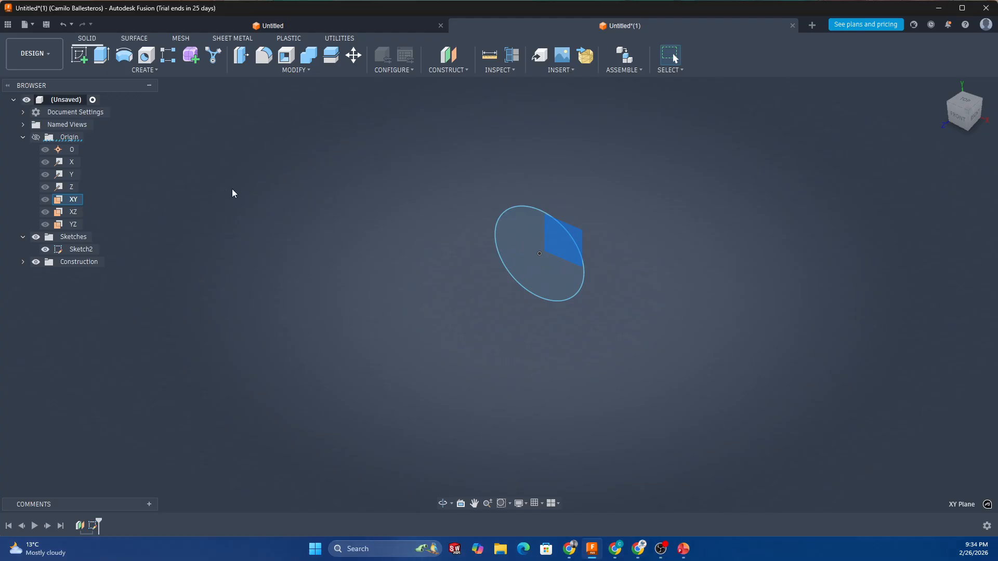
right_click(79, 250)
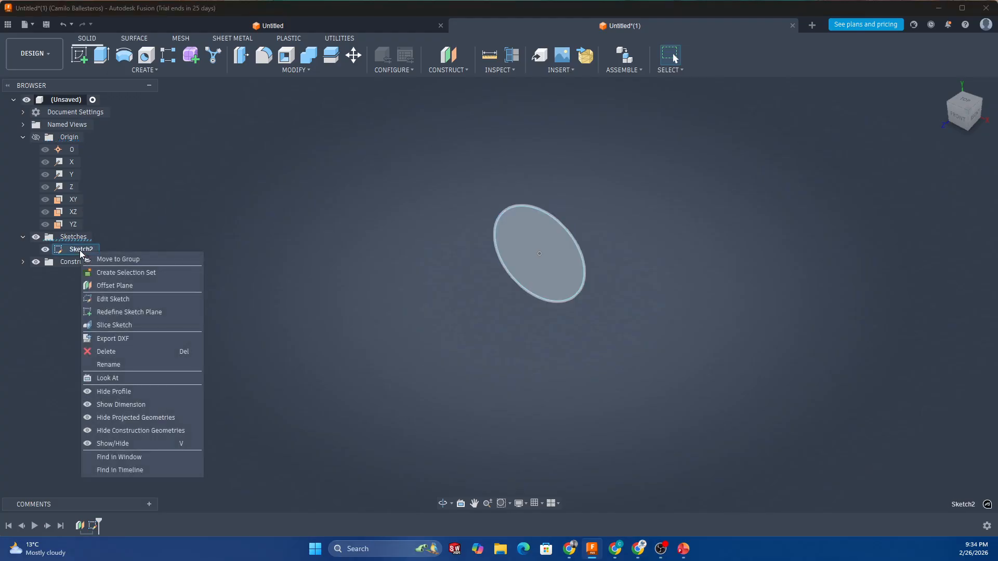
left_click(119, 348)
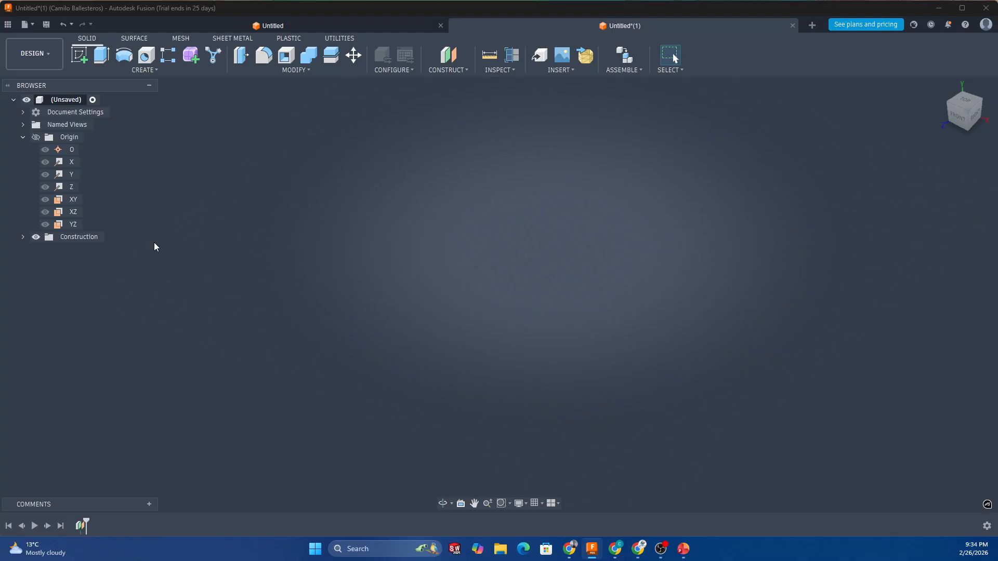
- Create a new sketch on the XY plane in the Origin folder
right_click(73, 199)
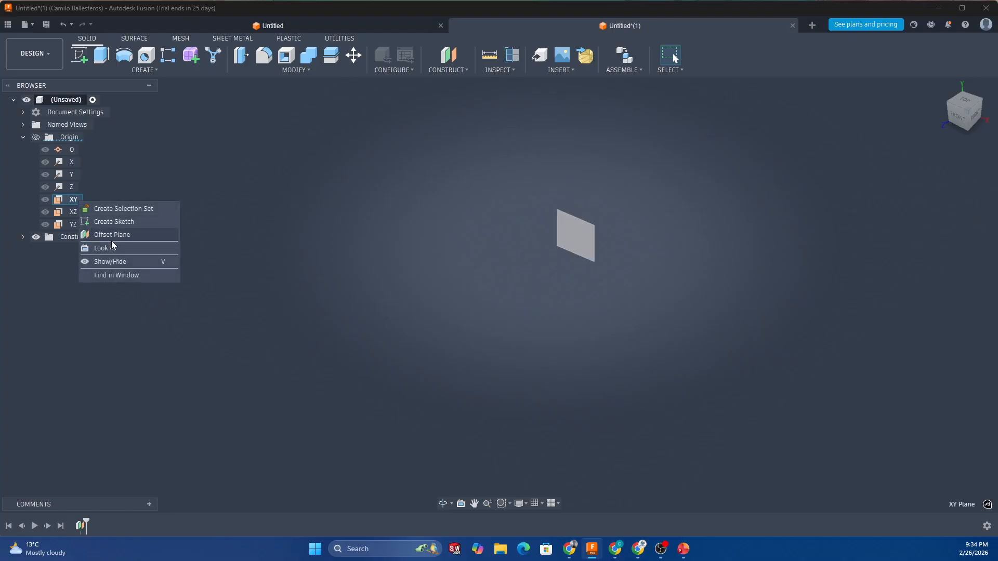
left_click(273, 225)
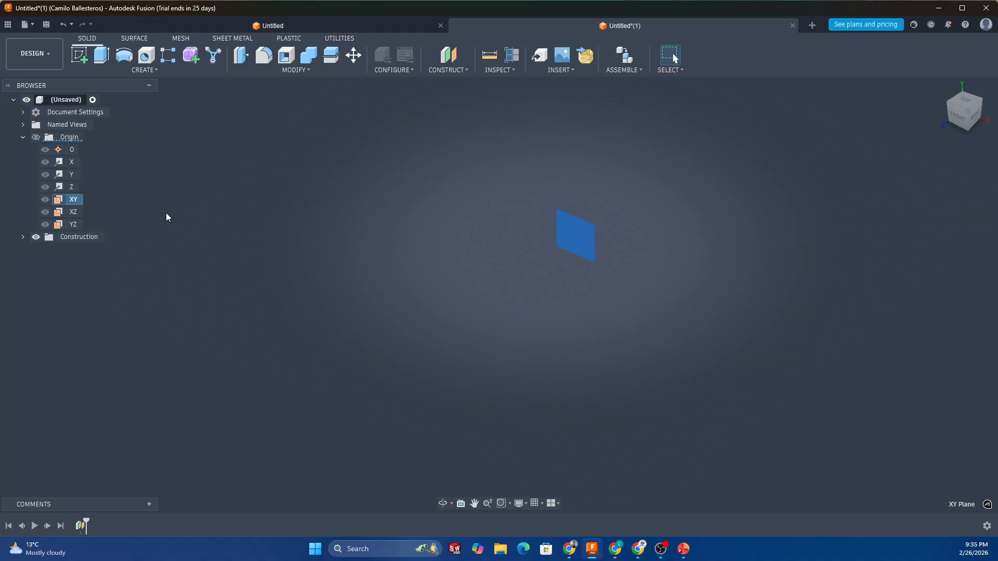
right_click(72, 203)
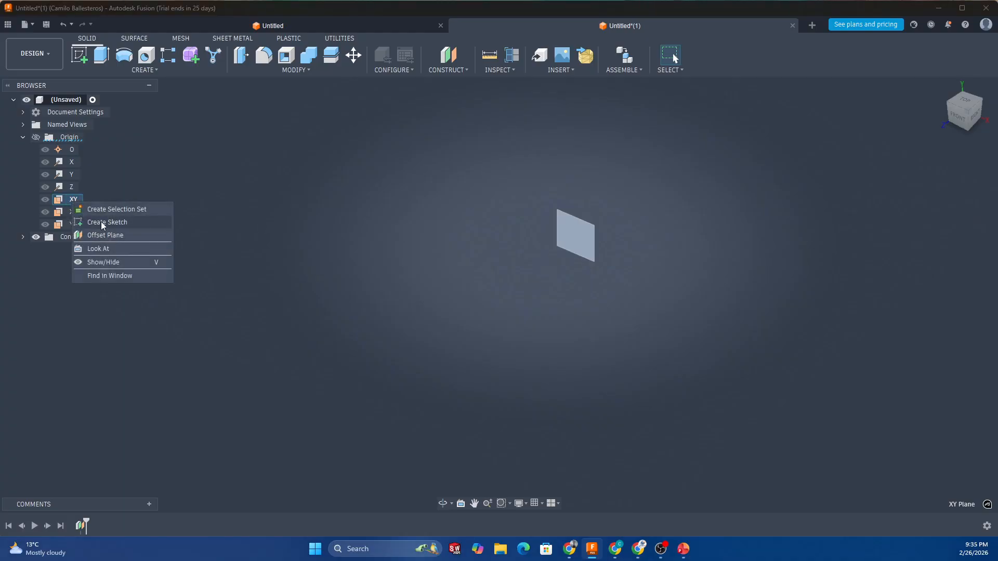
left_click(103, 223)
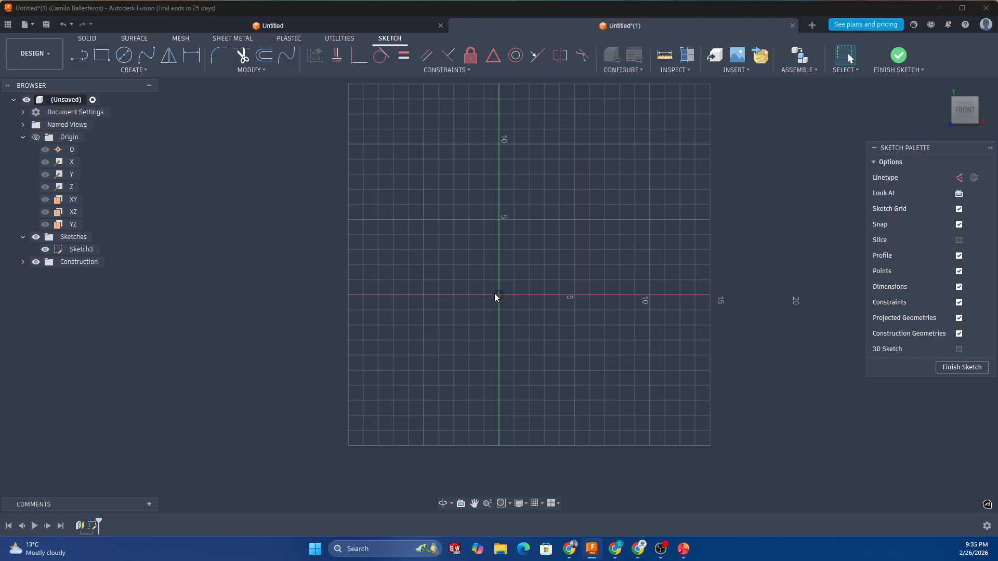
- Switch the Sketch Grid display off and on several times, leaving it on
left_click(959, 209)
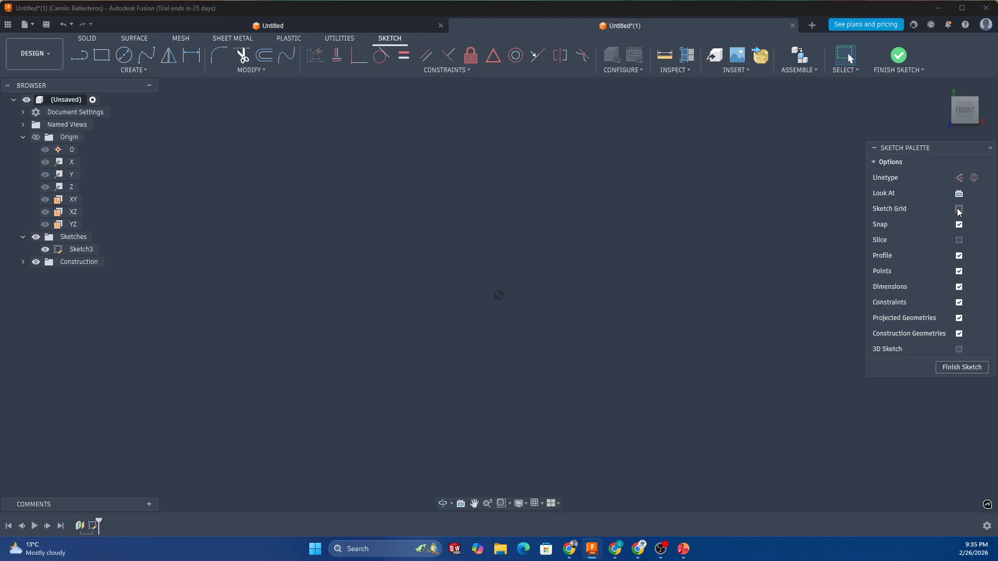
left_click(959, 209)
left_click(959, 210)
left_click(959, 210)
left_click(959, 210)
left_click(959, 209)
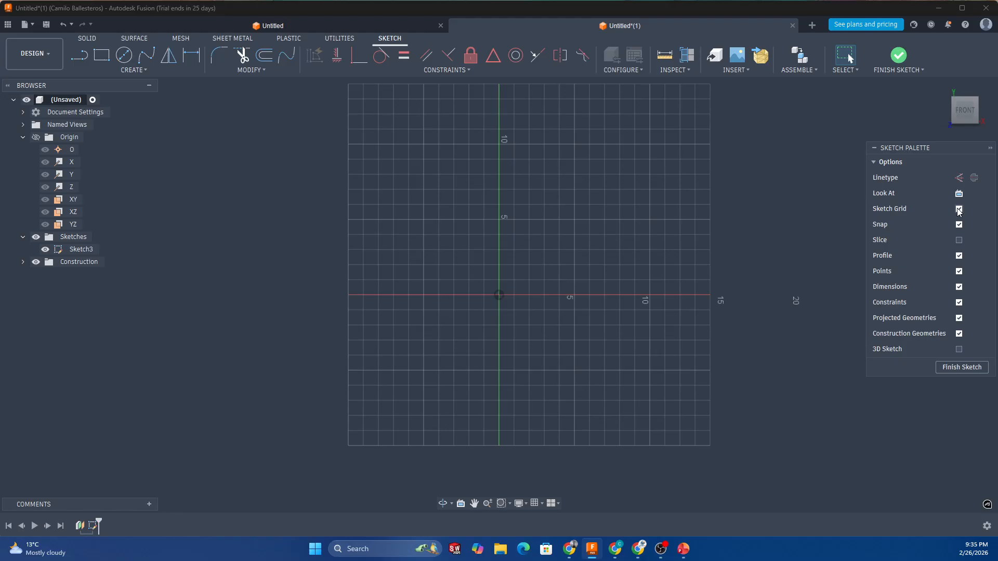
- Move the Sketch Palette slightly inward, and collapse and re-expand its Options section
mouse_move(948, 151)
left_mouse_down()
mouse_move(878, 183)
mouse_move(950, 170)
mouse_move(933, 170)
left_mouse_up()
left_click(861, 183)
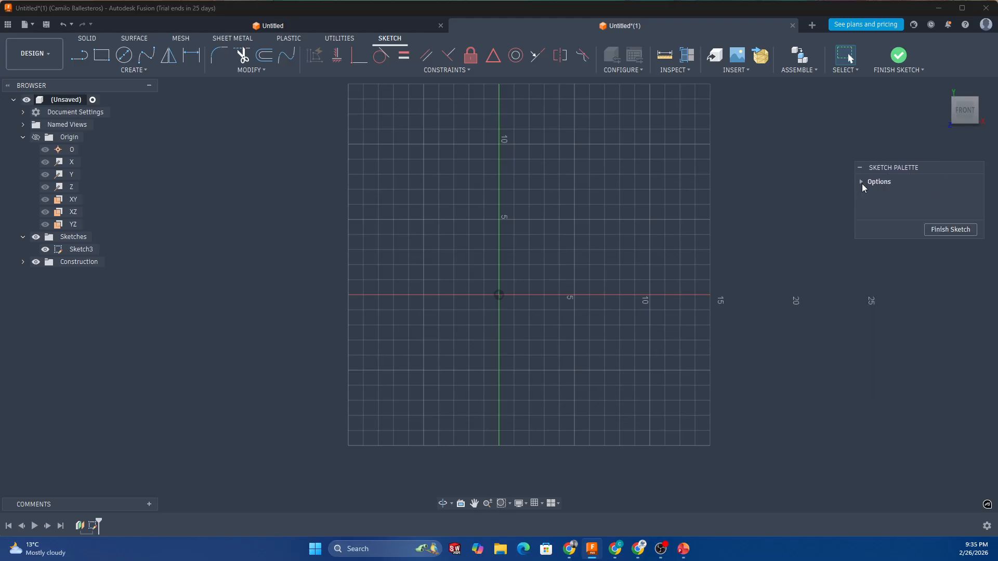
left_click(861, 183)
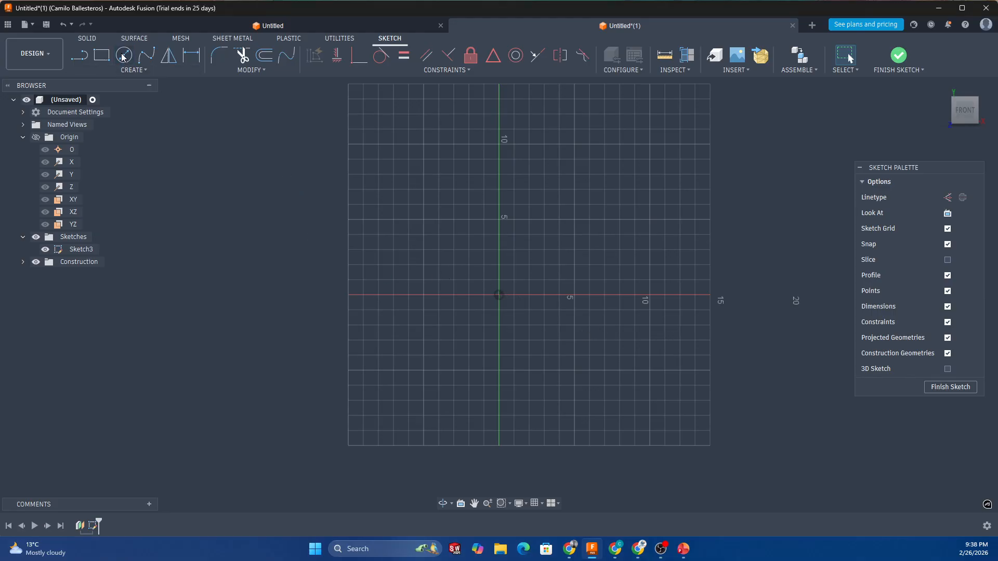
- Start the Circle command to show its feature options, cancel it and toggle the Slice option
key("c")
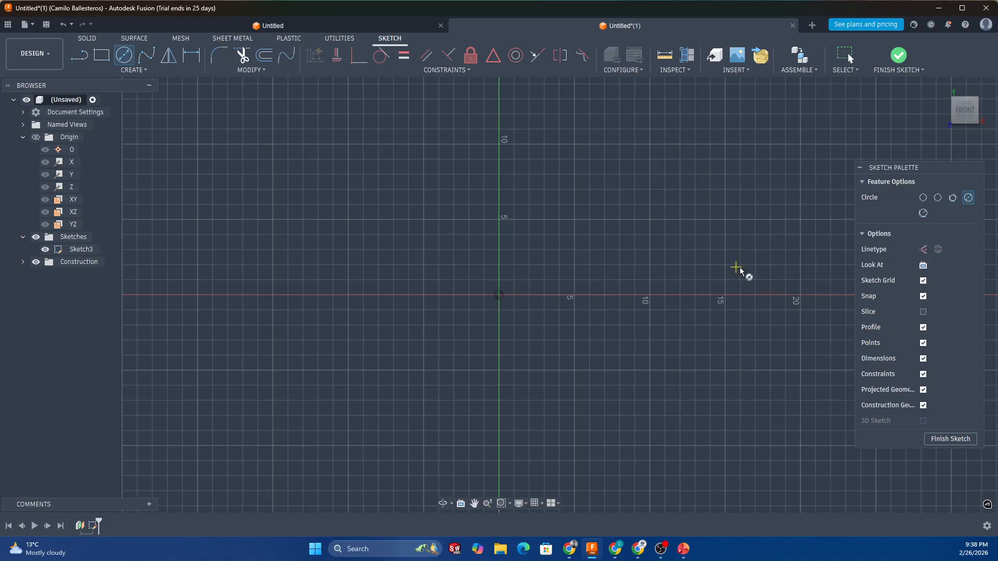
key("Escape")
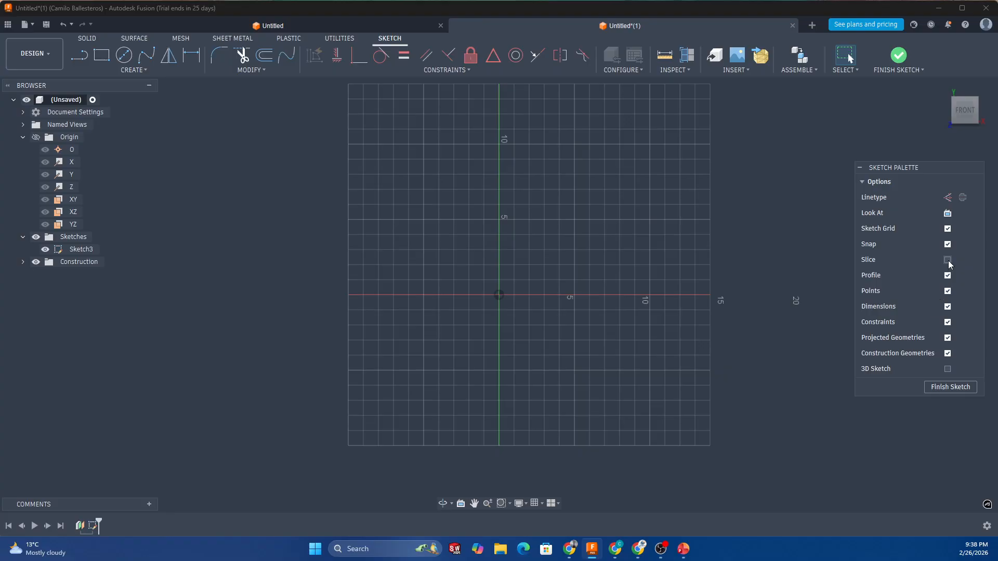
scroll(733, 353, "down", 3)
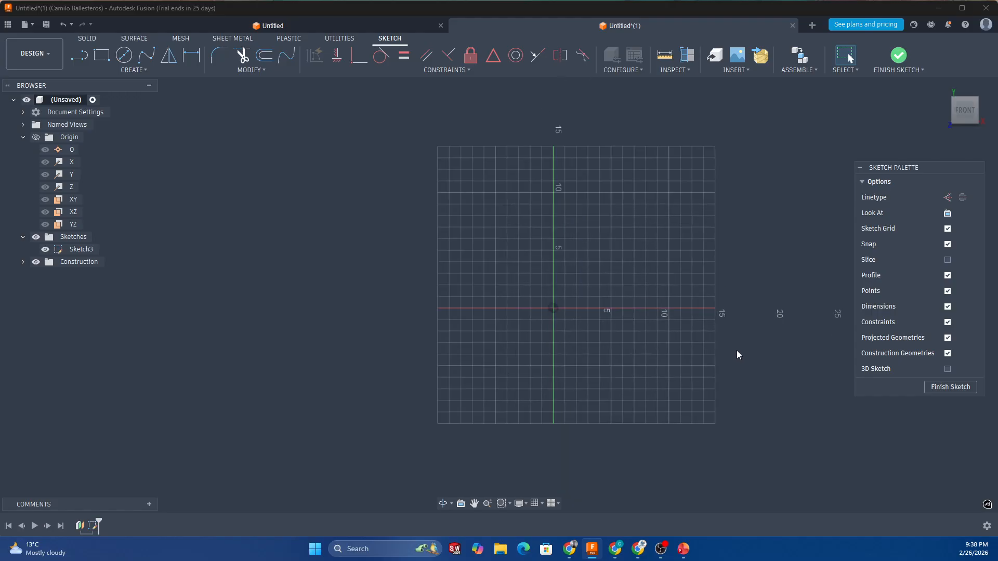
left_click(948, 260)
scroll(831, 282, "up", 2)
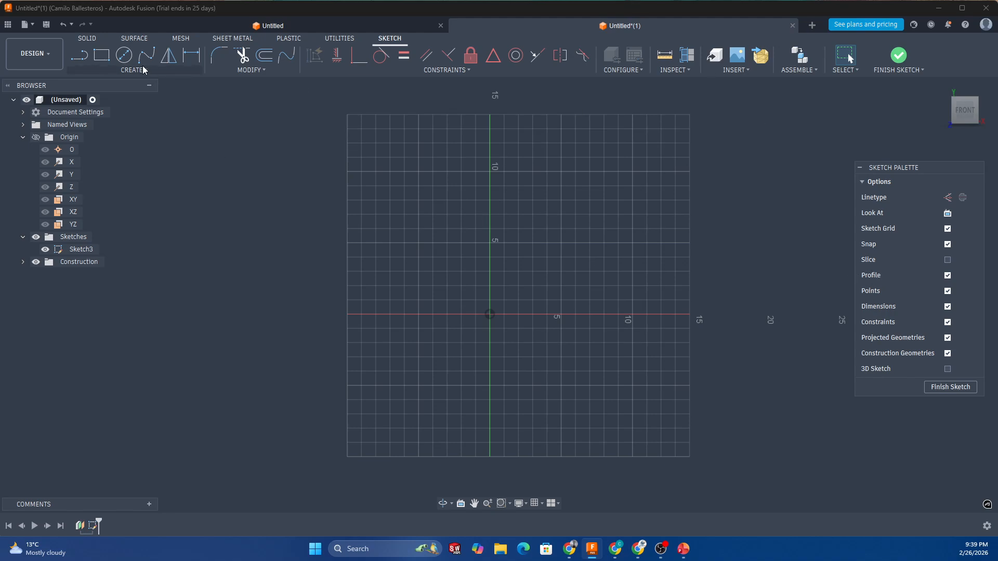
- Draw a horizontal line from the origin along the negative X axis, about 12 grid units long
left_click(123, 54)
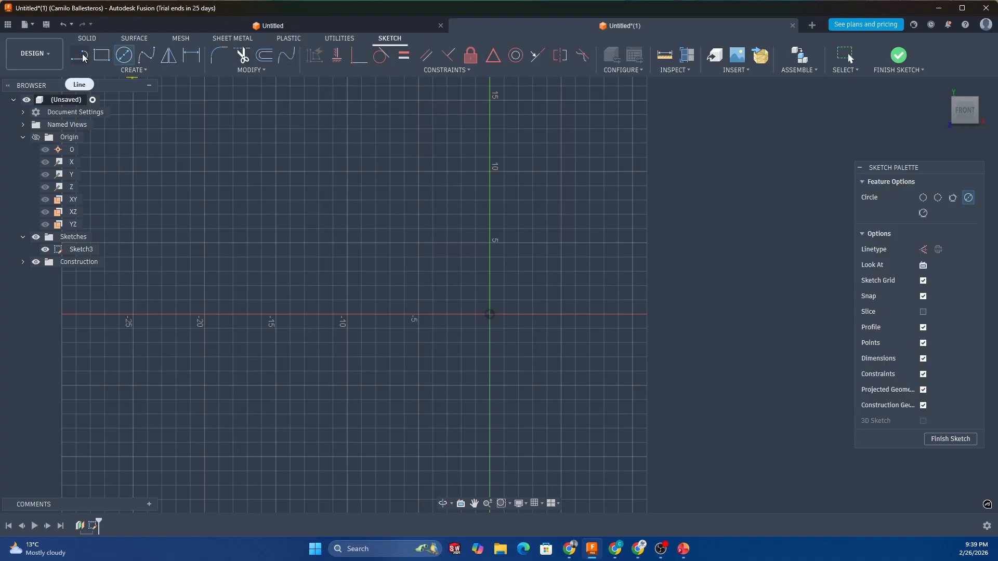
left_click(141, 73)
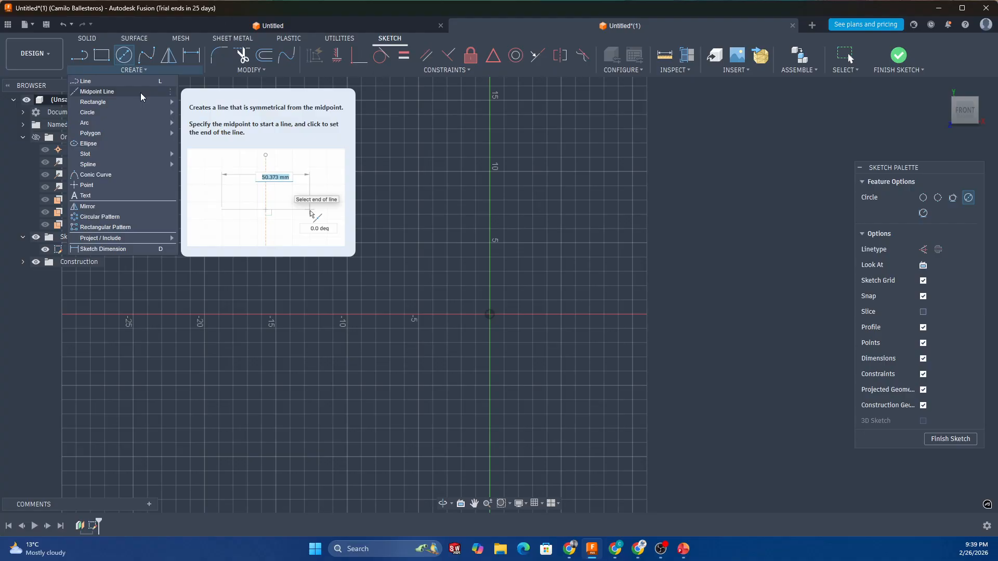
left_click(80, 85)
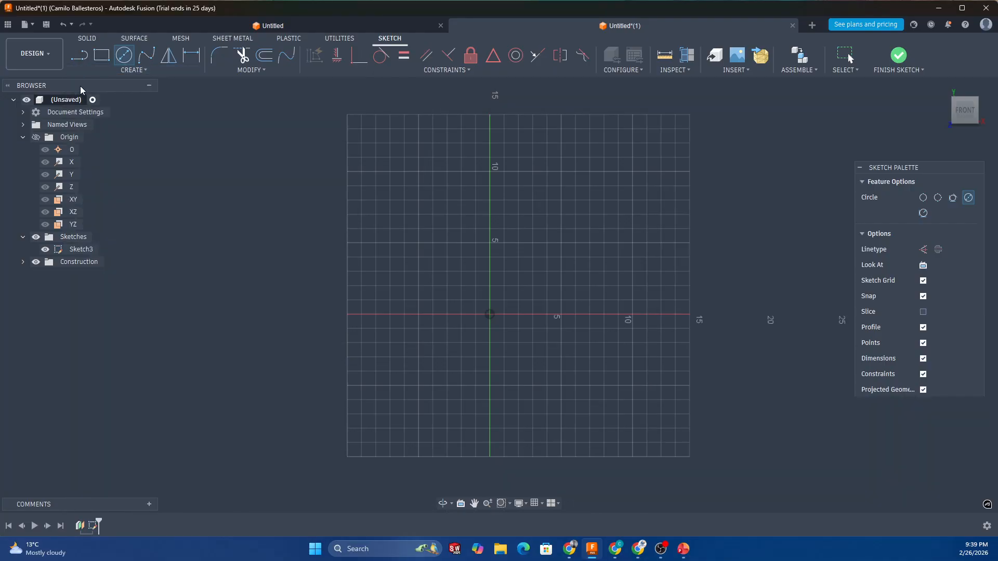
left_click(490, 314)
left_click(319, 313)
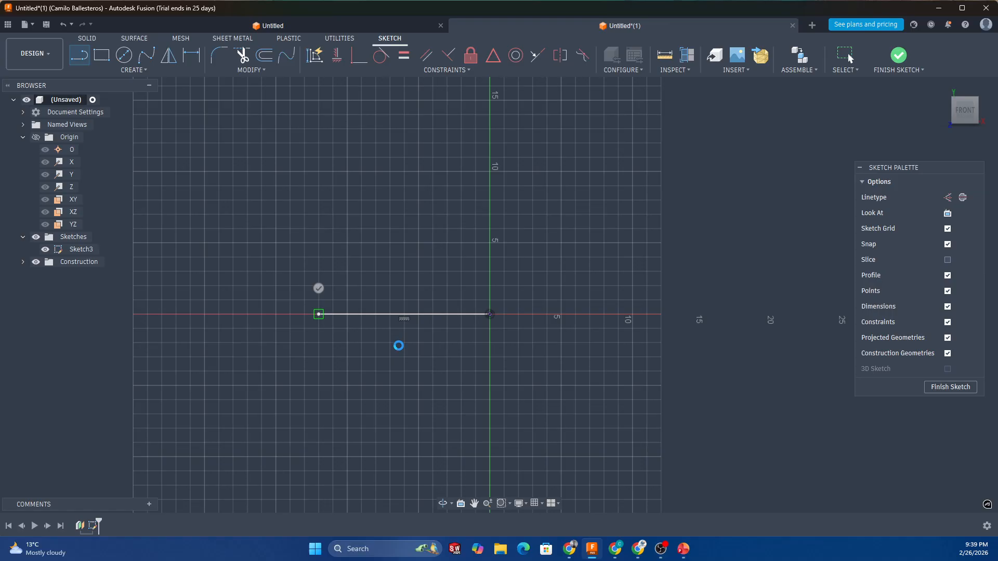
key("Escape")
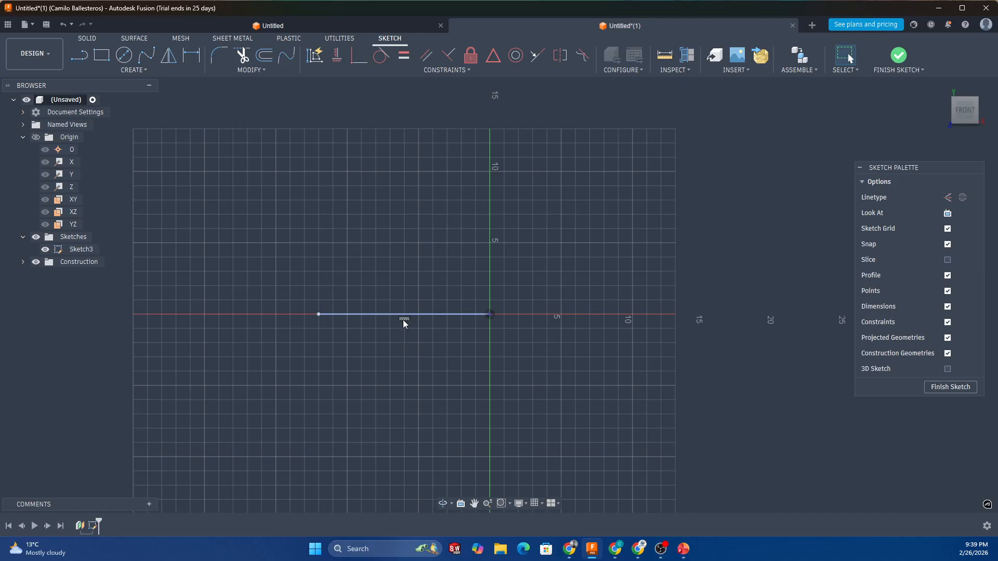
- Switch the sketch's Constraints display off and on twice, leaving it on
scroll(405, 324, "down", 1)
scroll(405, 324, "up", 2)
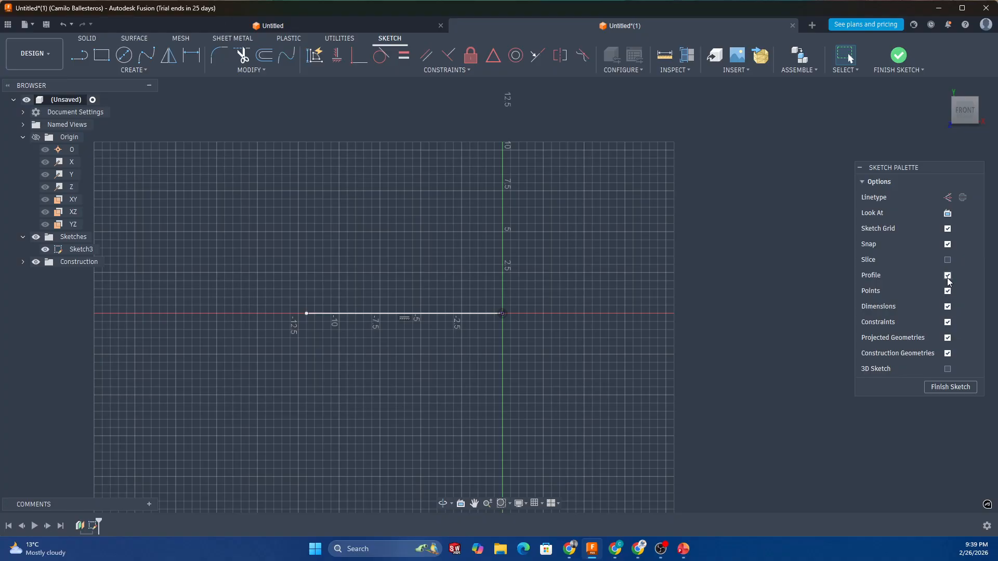
left_click(948, 323)
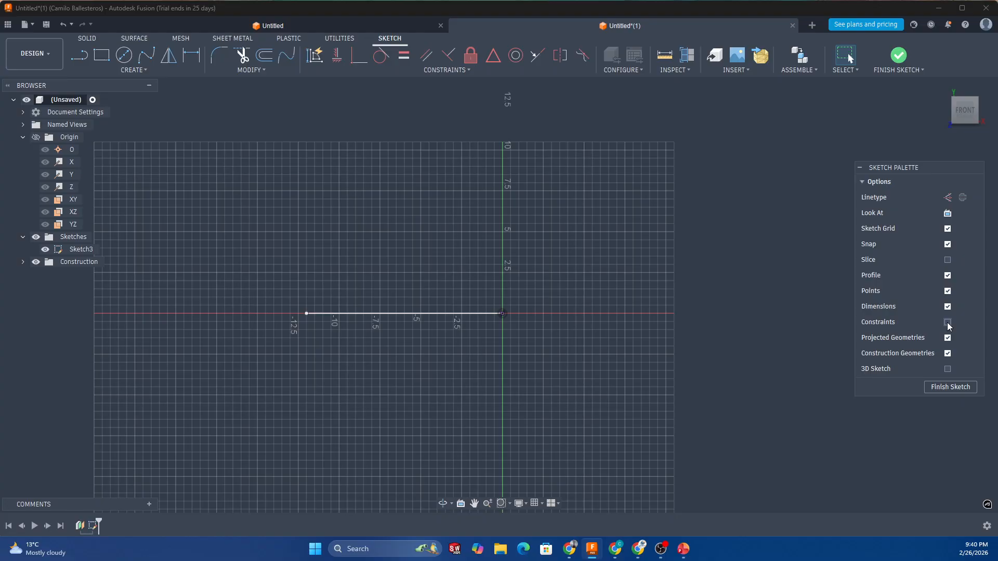
left_click(948, 323)
left_click(948, 323)
left_click(948, 323)
- Delete the horizontal line that starts at the origin
left_click(466, 314)
key("Delete")
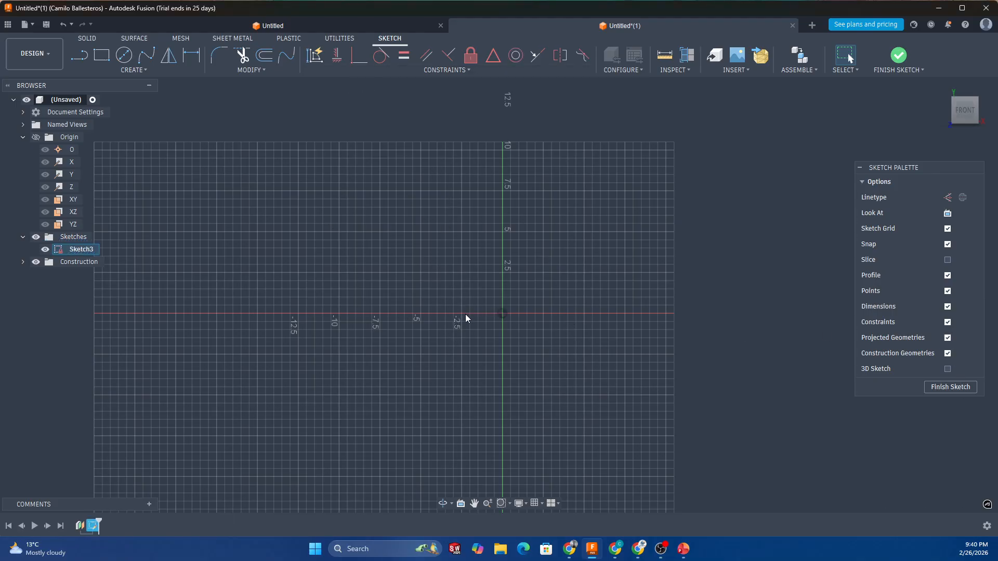
- Preview a midpoint line centred on the origin, horizontal and about 24 in long, then cancel it
left_click(106, 72)
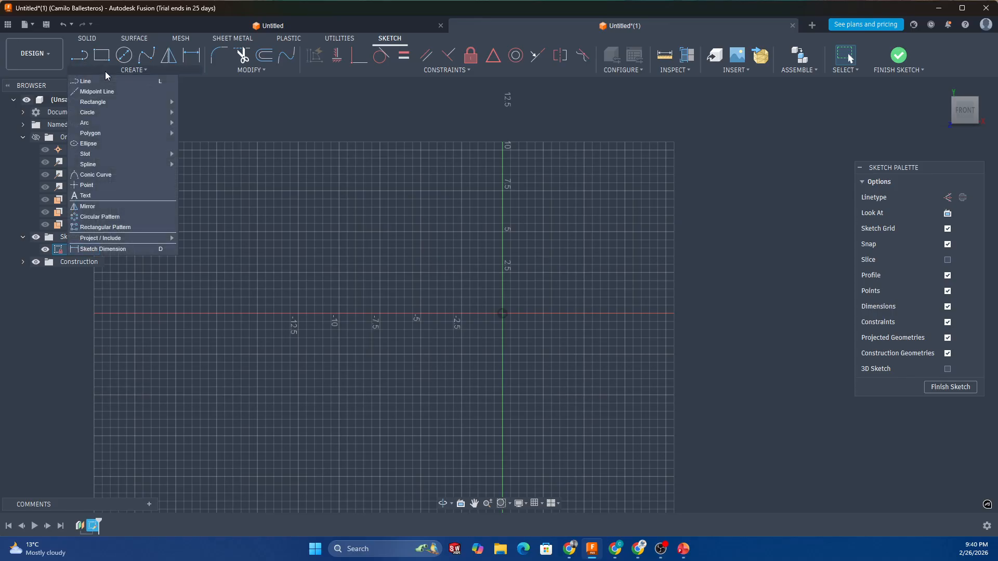
left_click(88, 81)
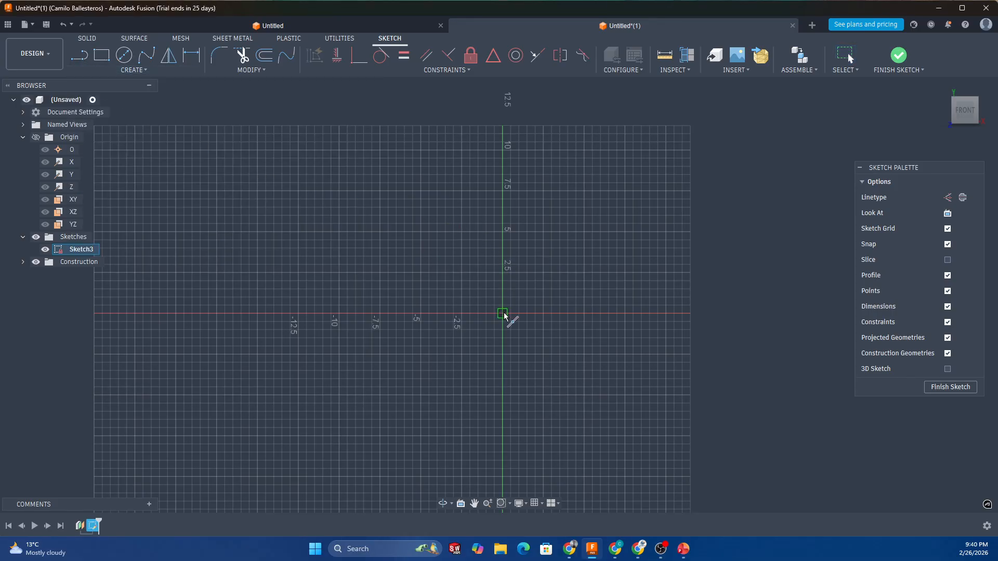
left_click_drag(504, 314, 398, 317)
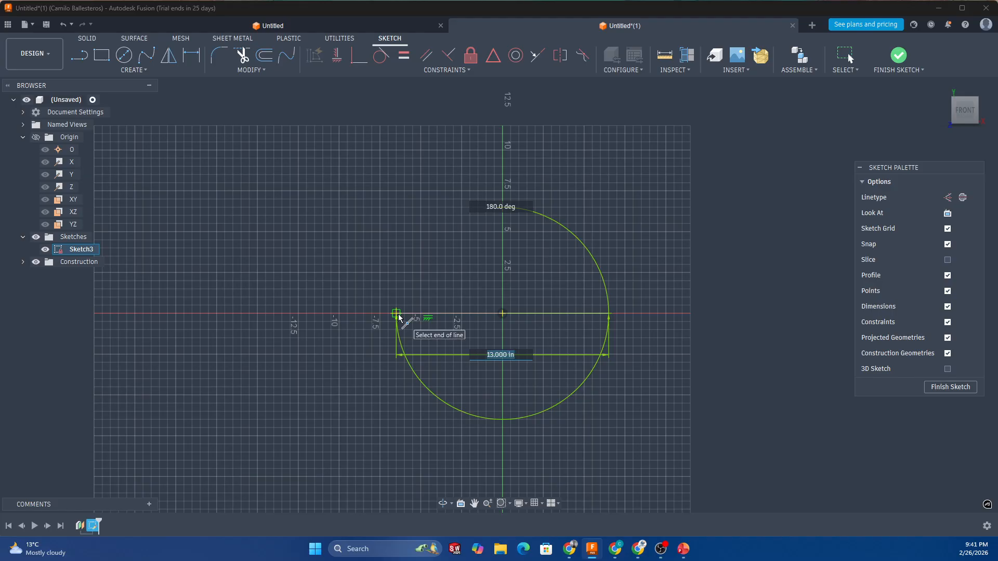
left_click_drag(399, 317, 330, 318)
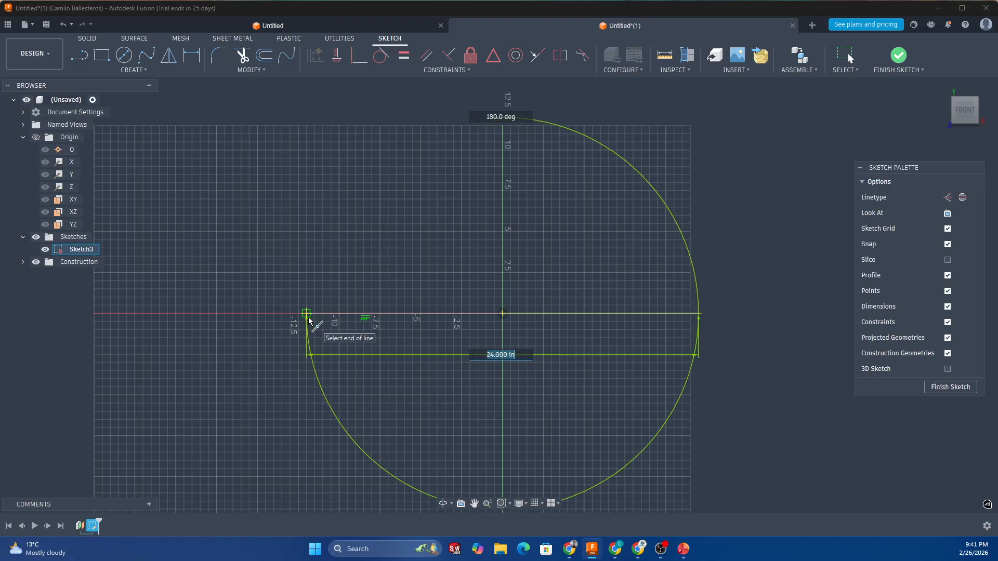
key("Escape")
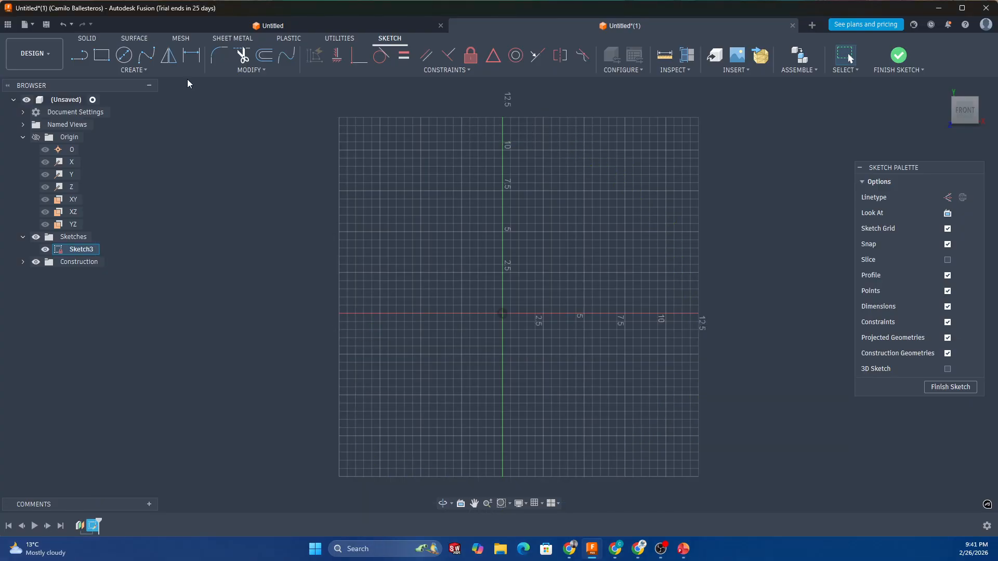
- Preview a center rectangle about the origin, roughly 24 in wide by 10 in high, then cancel it
left_click(117, 67)
mouse_move(126, 105)
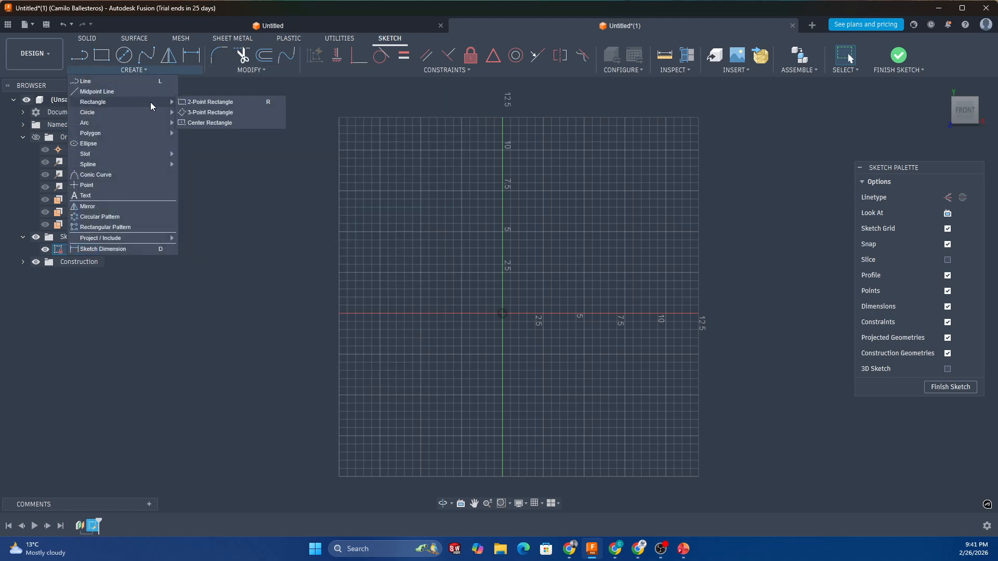
left_click(208, 122)
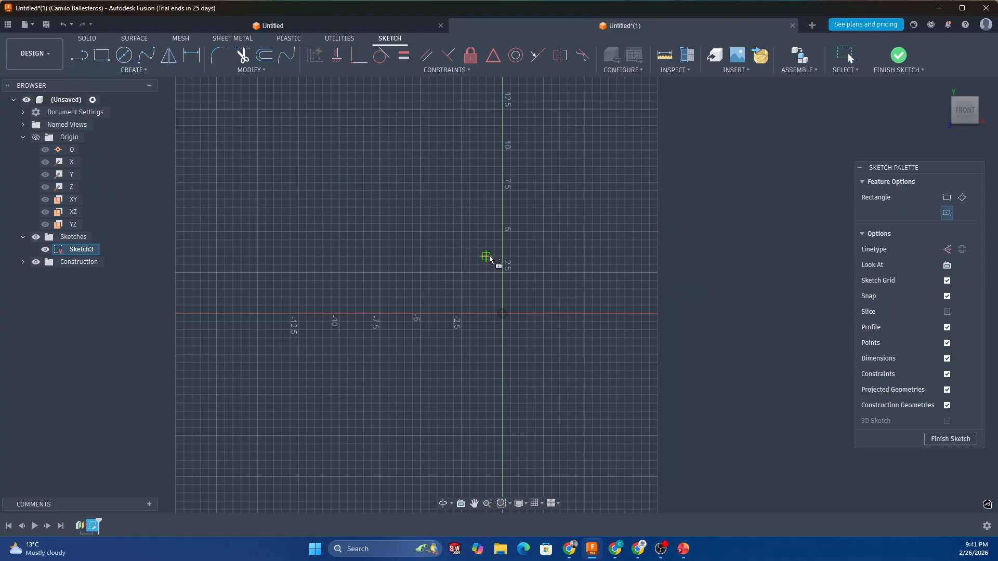
left_click(503, 313)
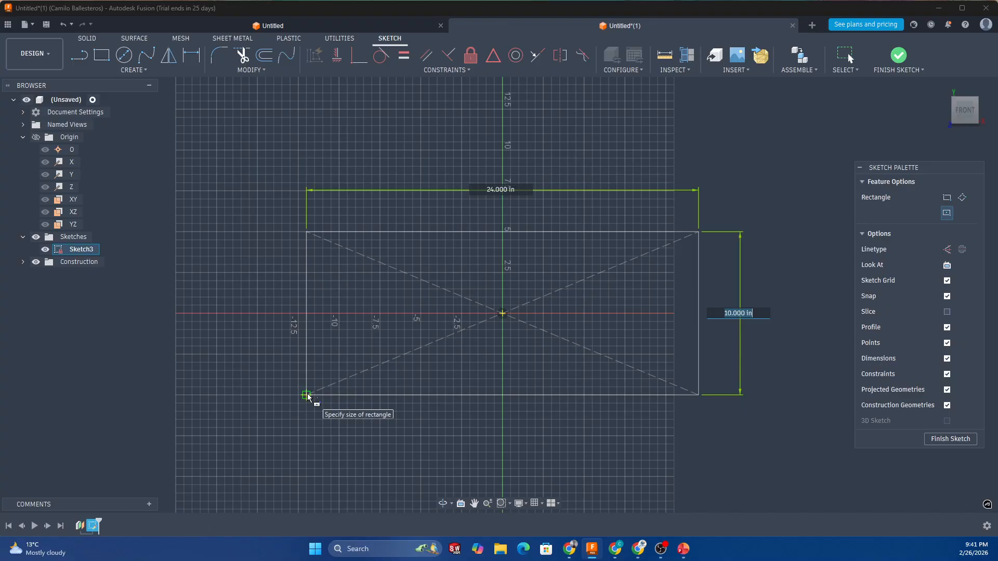
key("Escape")
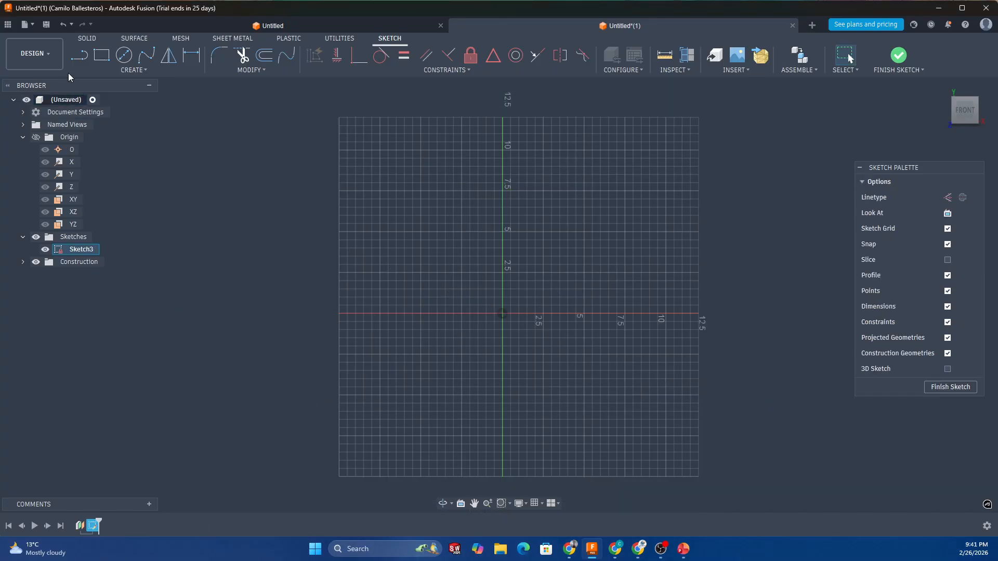
- Draw a tilted 3-point rectangle with one corner on the origin, about 15.24 by 14.09 in, extending toward negative X
left_click(98, 69)
mouse_move(135, 104)
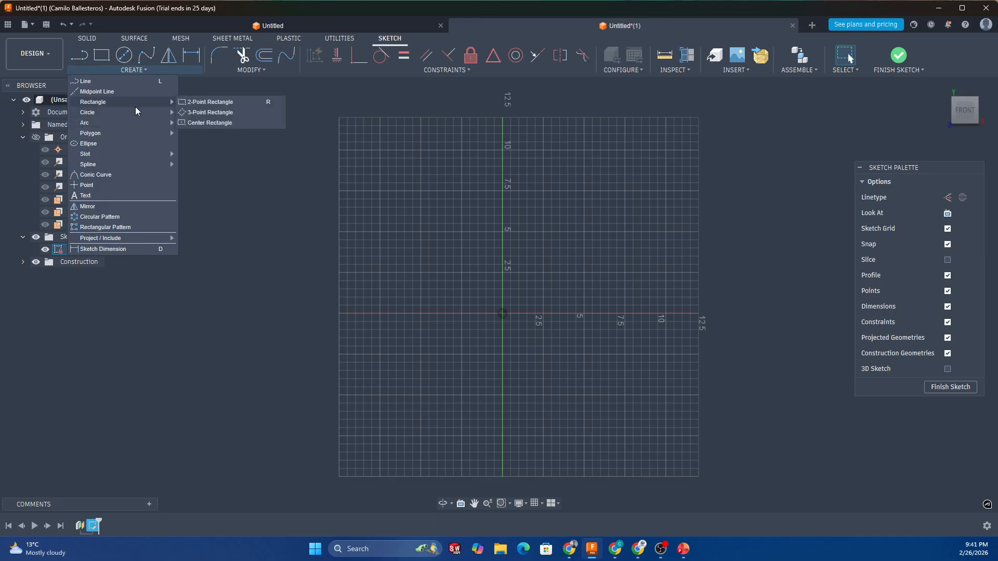
left_click(206, 113)
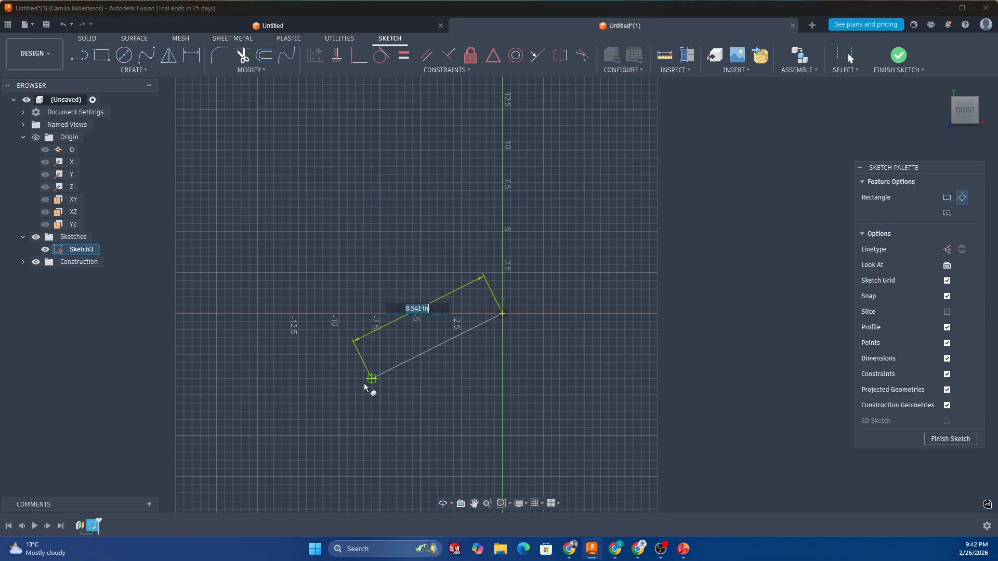
left_click(339, 129)
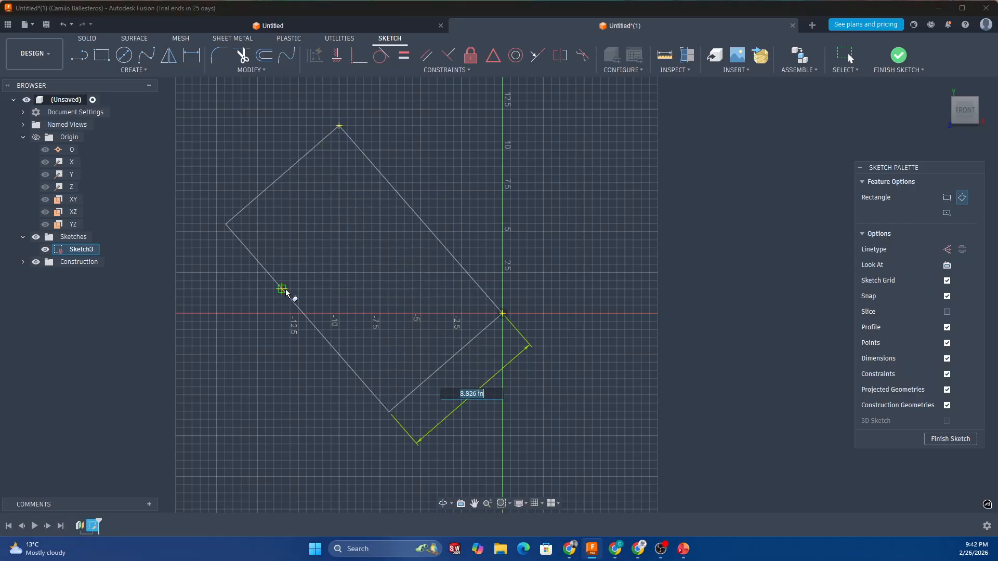
left_click(234, 355)
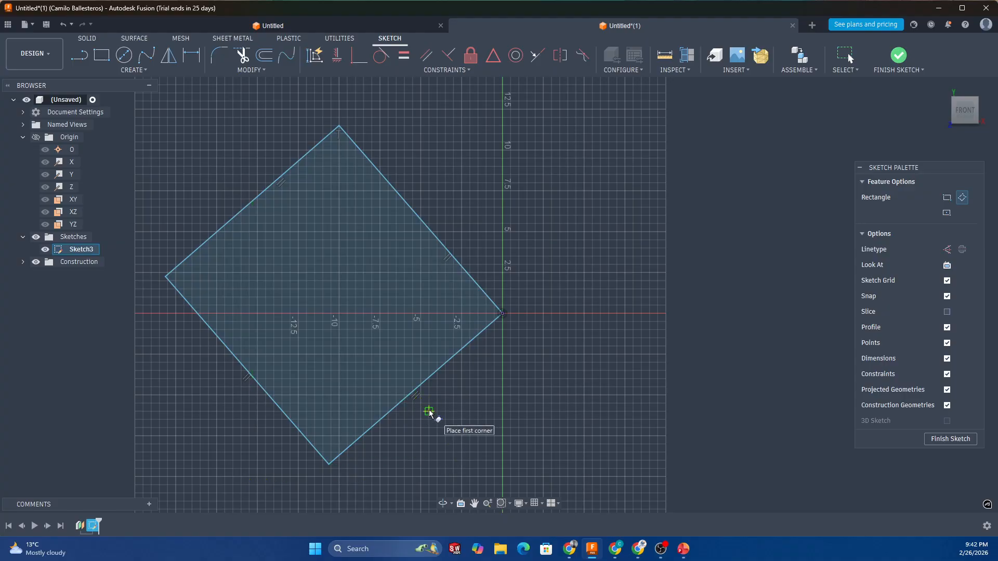
key("Escape")
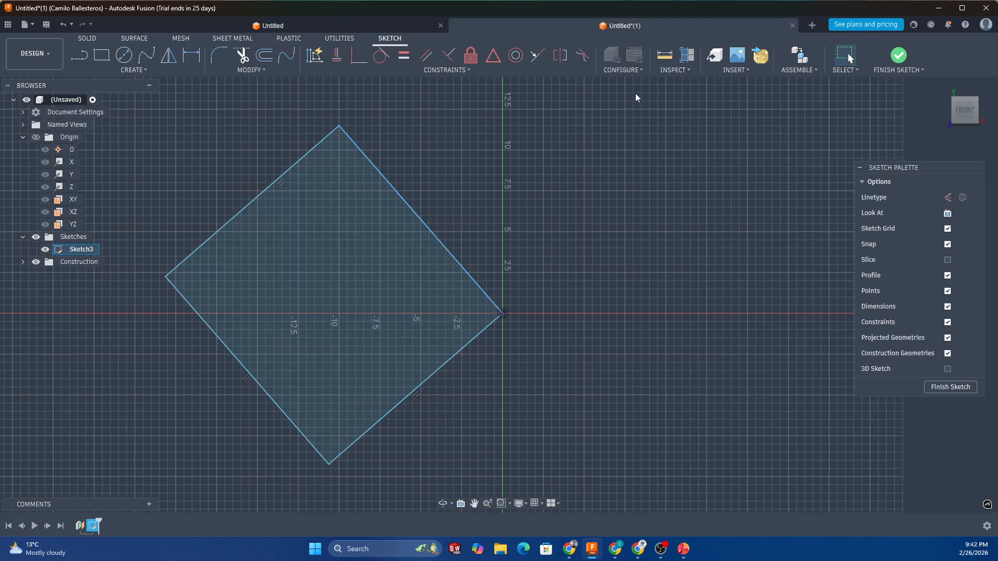
- Measure the angle between the two rectangle edges that meet at the origin
left_click(663, 56)
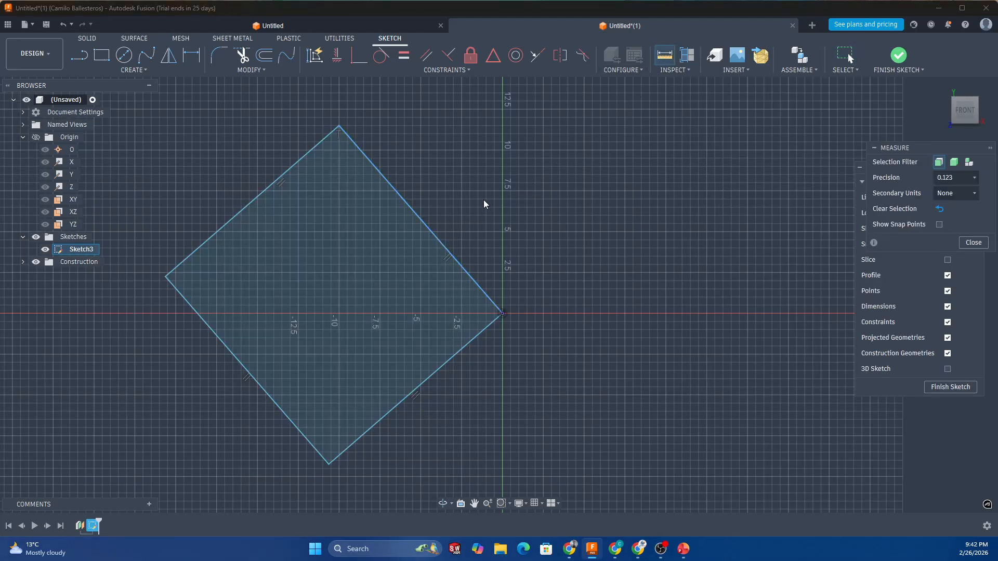
left_click(438, 237)
key("Escape")
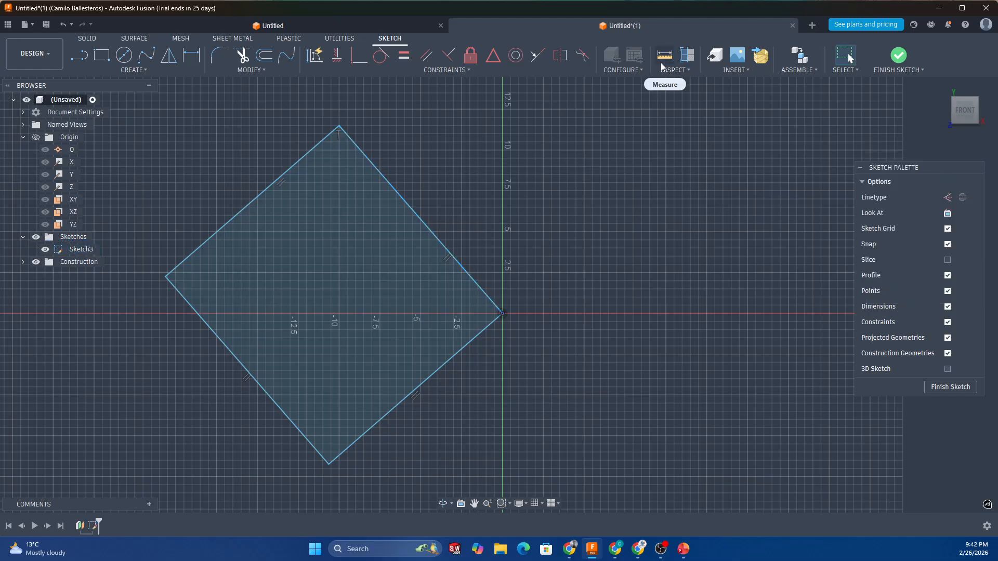
left_click(663, 59)
left_click(468, 276)
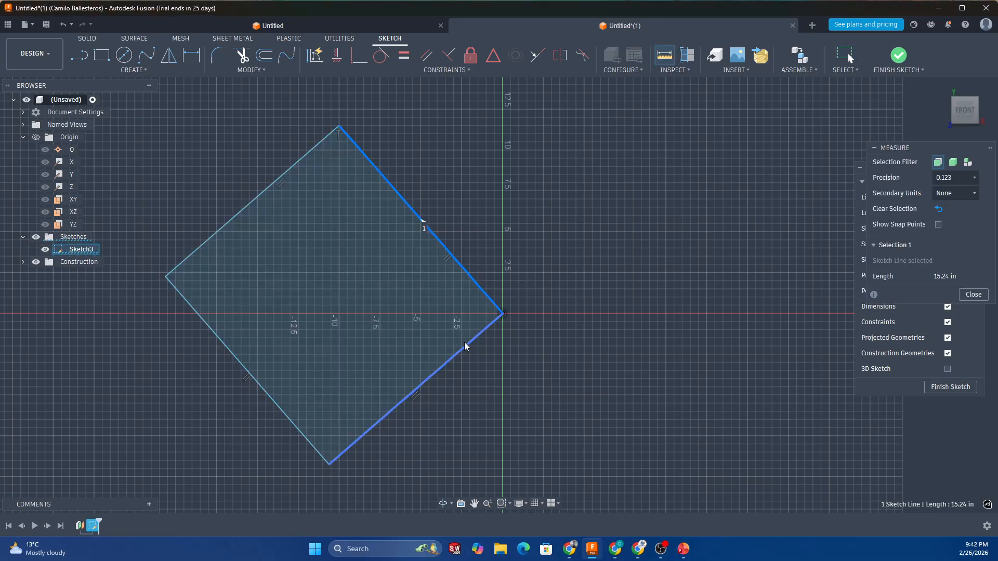
left_click(466, 345)
key("Escape")
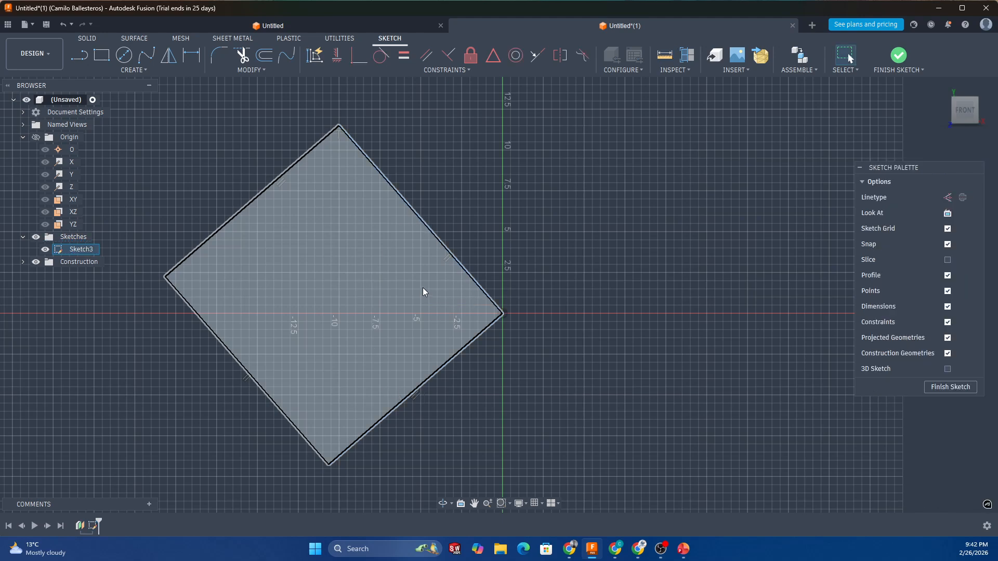
- Measure the corner angles between adjacent edges at the rectangle's upper, left and lower corners
left_click(664, 55)
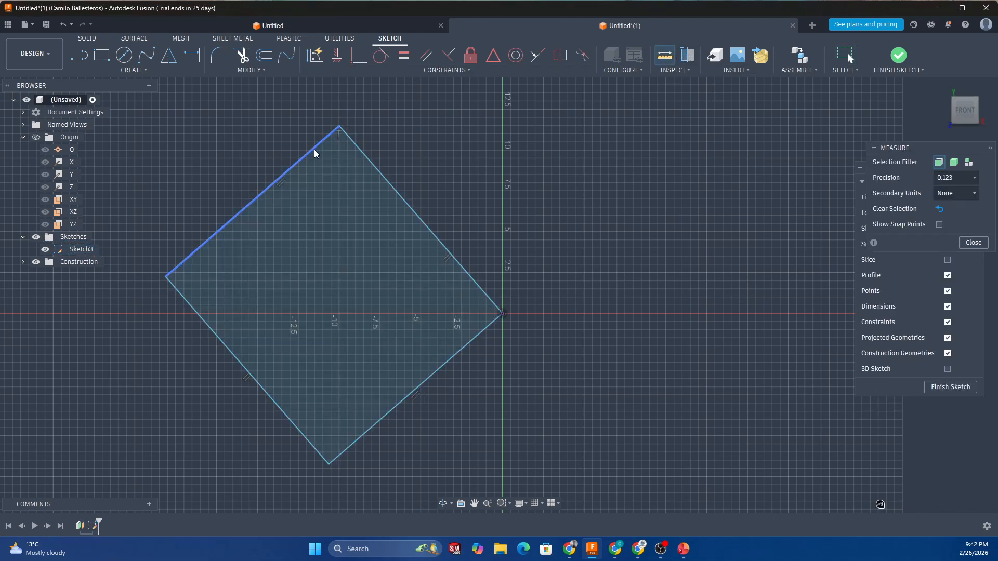
left_click(313, 150)
left_click(368, 156)
key("Escape")
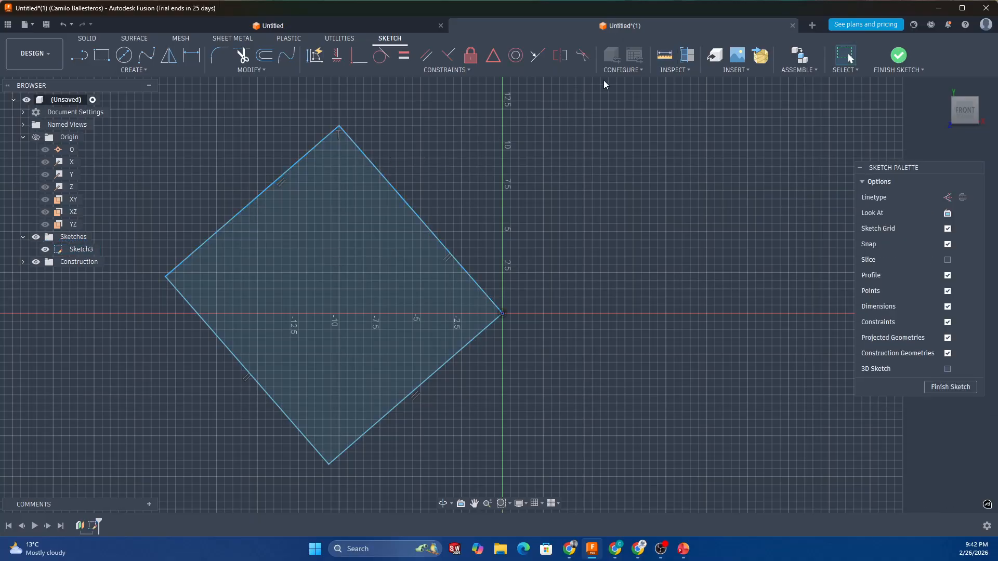
left_click(665, 57)
left_click(247, 374)
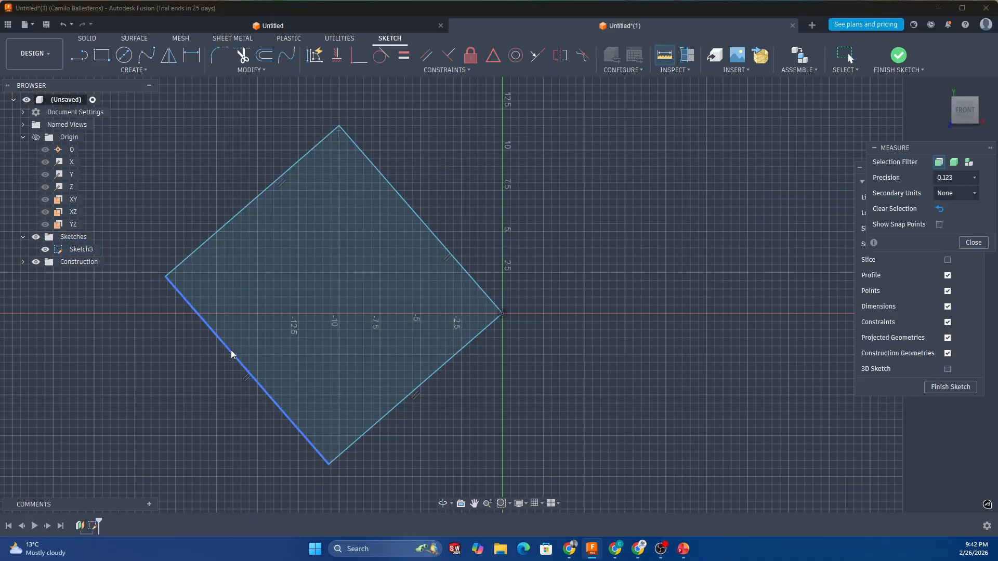
left_click(216, 233)
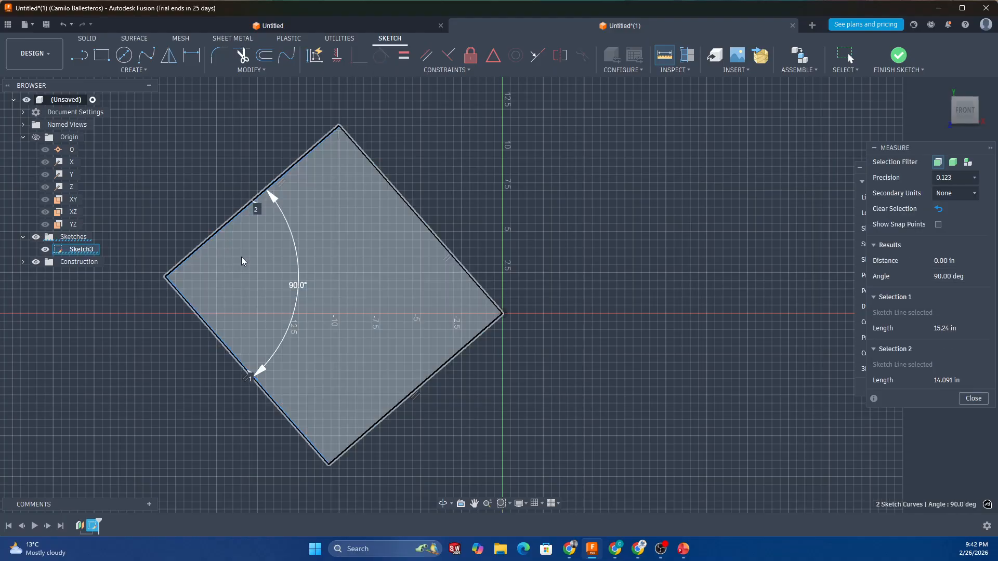
key("Escape")
left_click(663, 58)
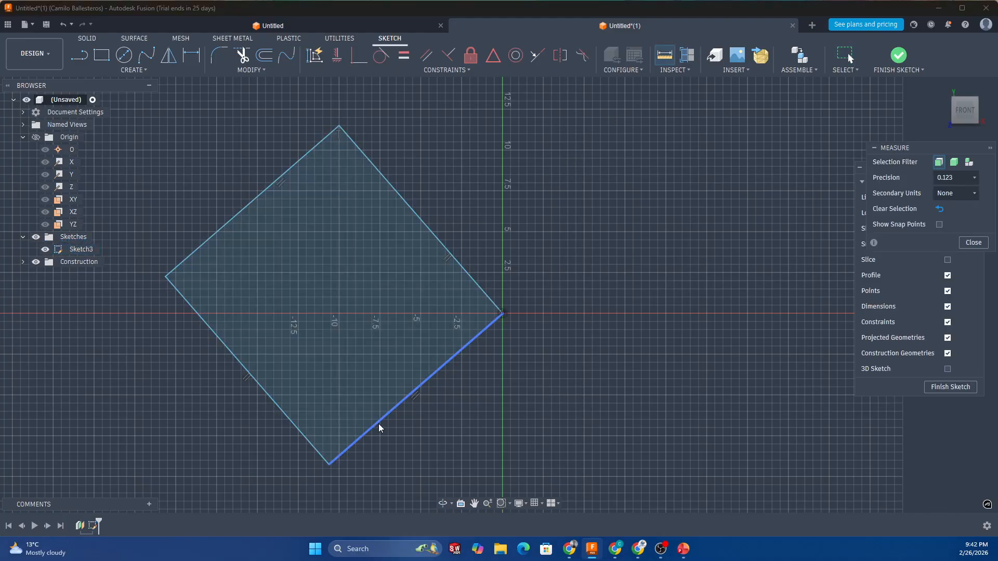
left_click(378, 424)
left_click(307, 440)
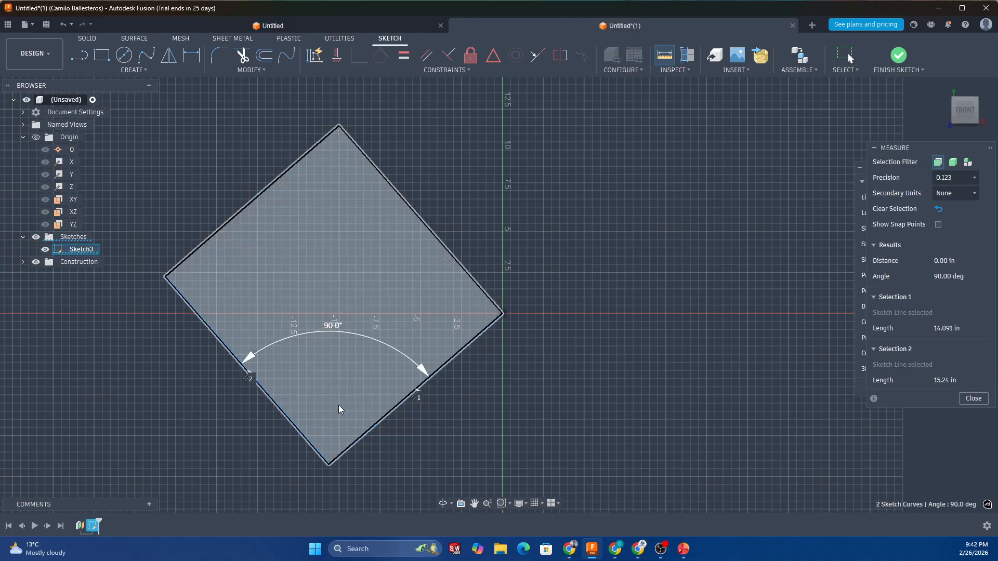
key("Escape")
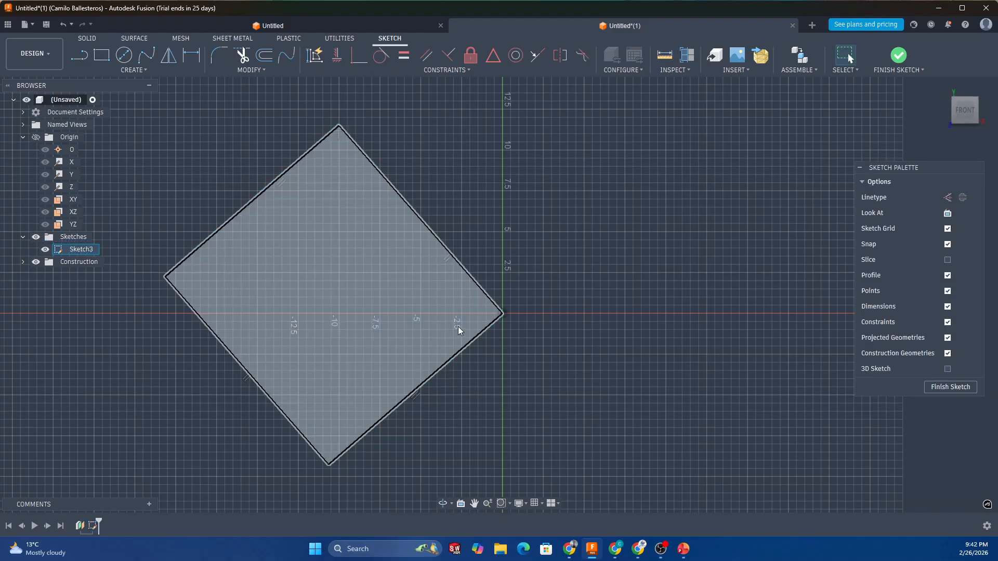
- Delete the whole tilted rectangle from the sketch
mouse_move(150, 123)
left_mouse_down()
mouse_move(200, 192)
mouse_move(538, 483)
left_mouse_up()
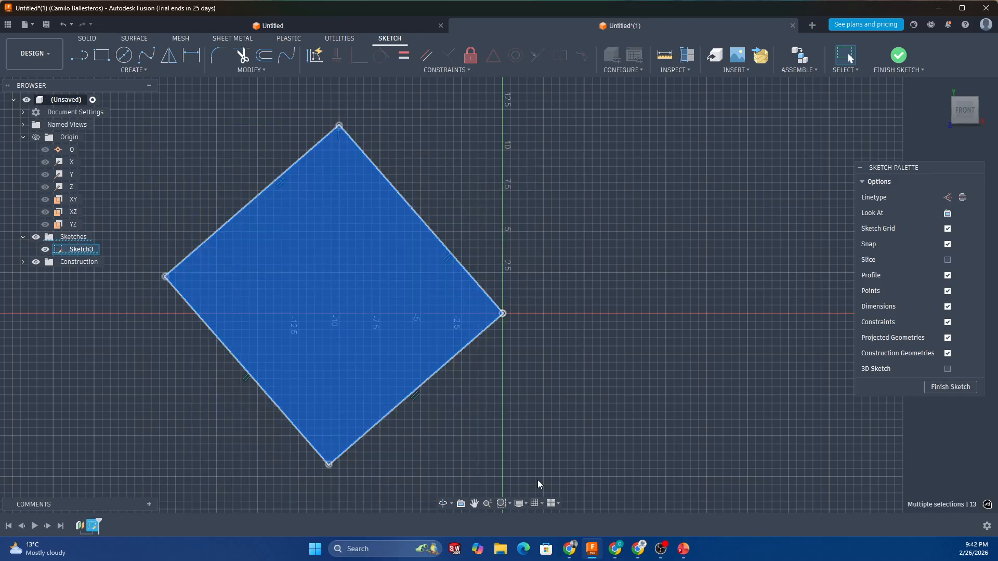
key("Delete")
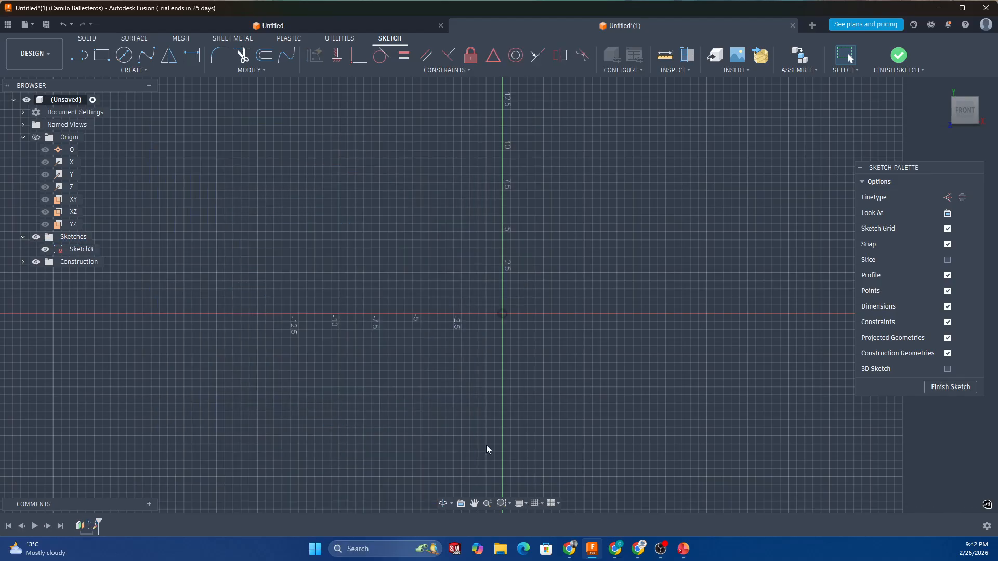
- Draw a center diameter circle centred on the origin, about 8 in in diameter
left_click(97, 72)
mouse_move(133, 122)
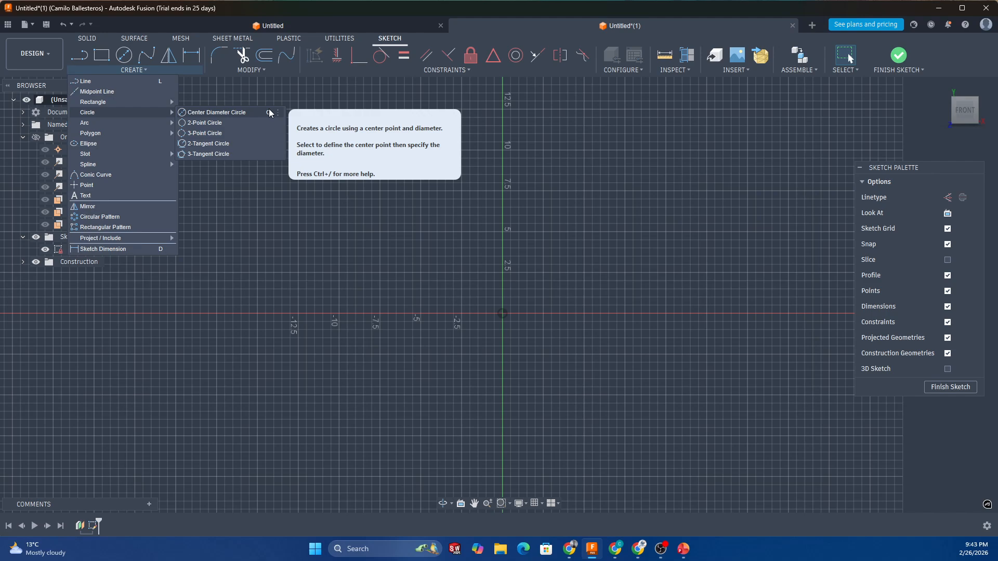
left_click(254, 110)
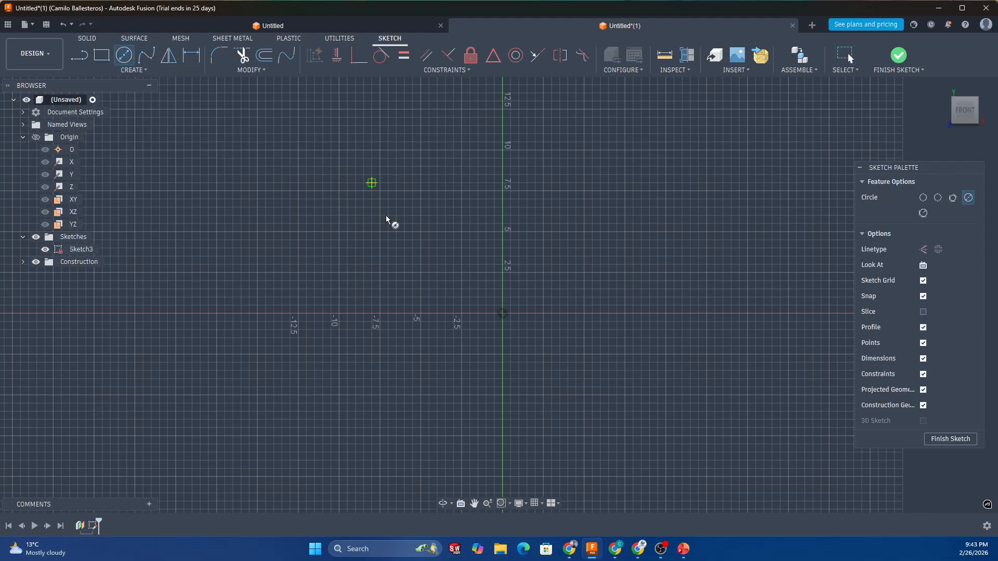
left_click(505, 311)
left_click(452, 352)
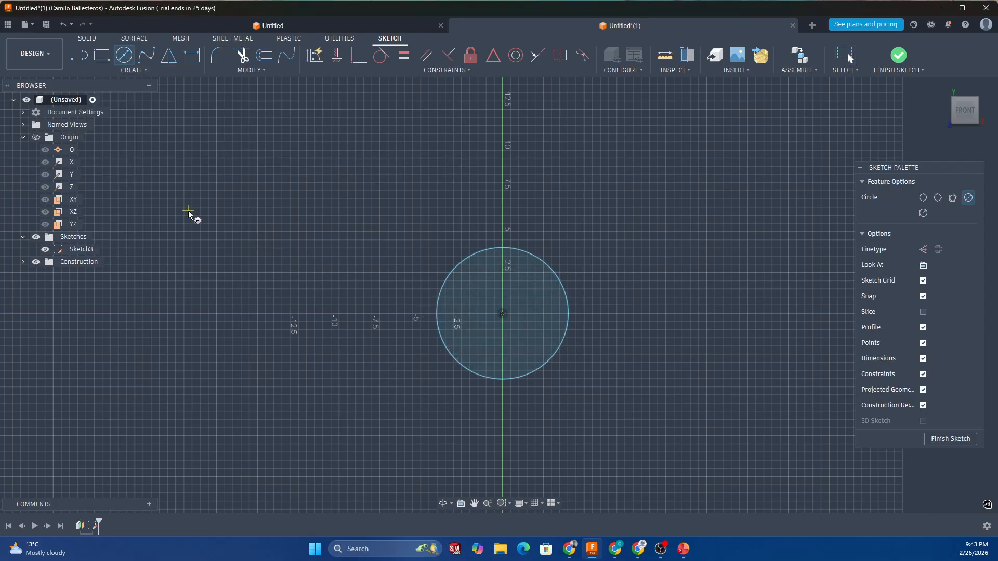
key("Escape")
- Draw a 2-point circle about 14 in in diameter on the negative X side of the origin circle, using vertically aligned points
left_click(123, 55)
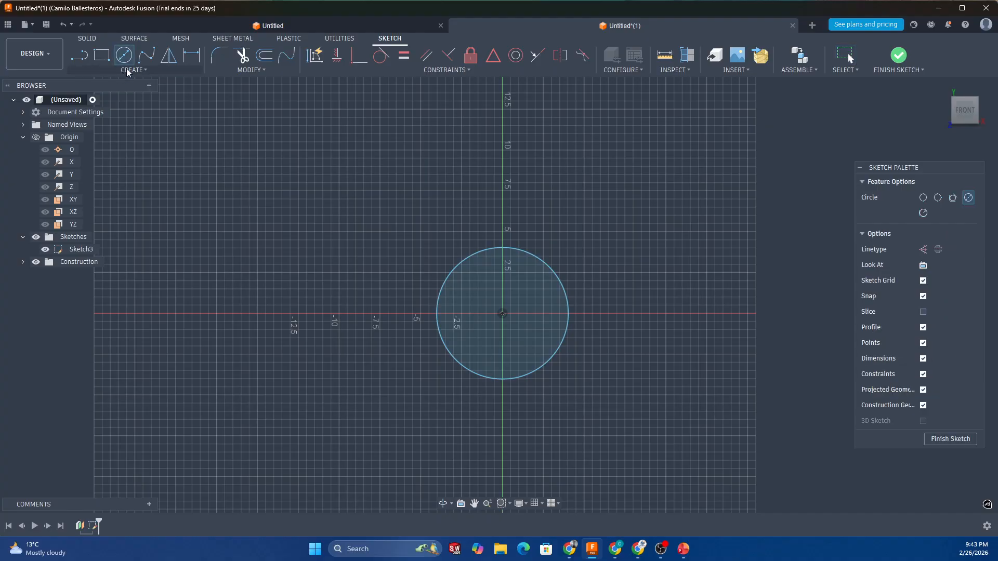
left_click(133, 70)
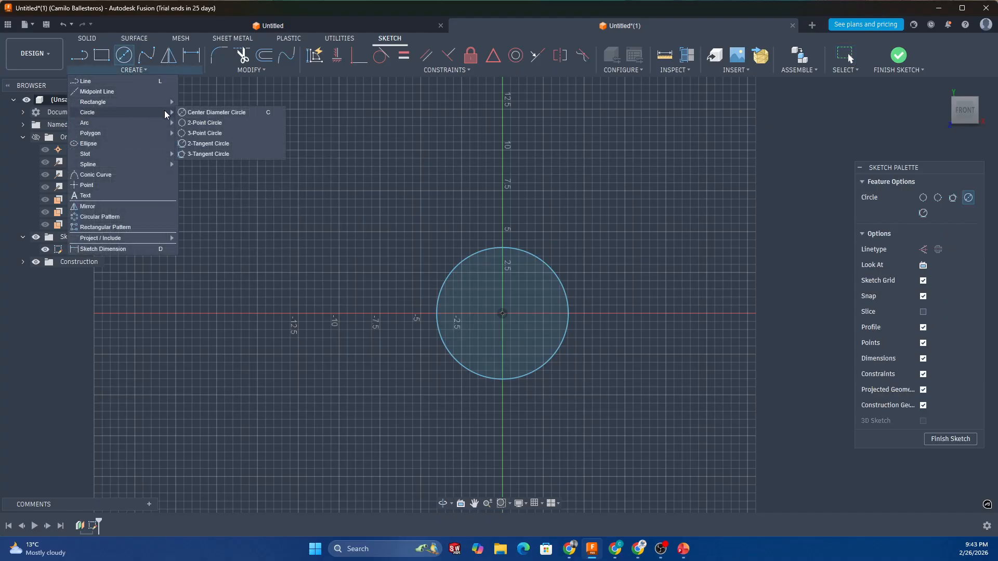
left_click(213, 123)
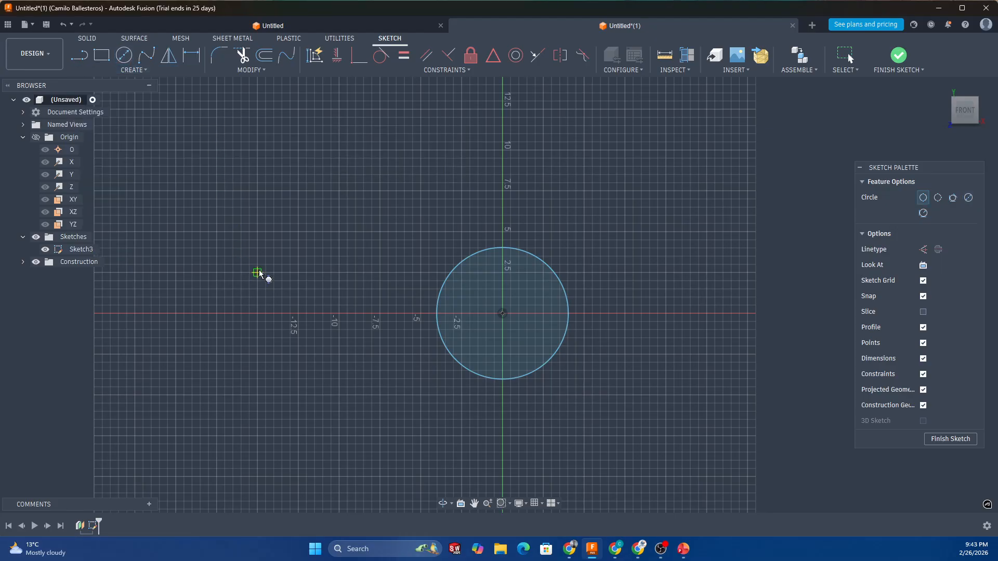
left_click(258, 232)
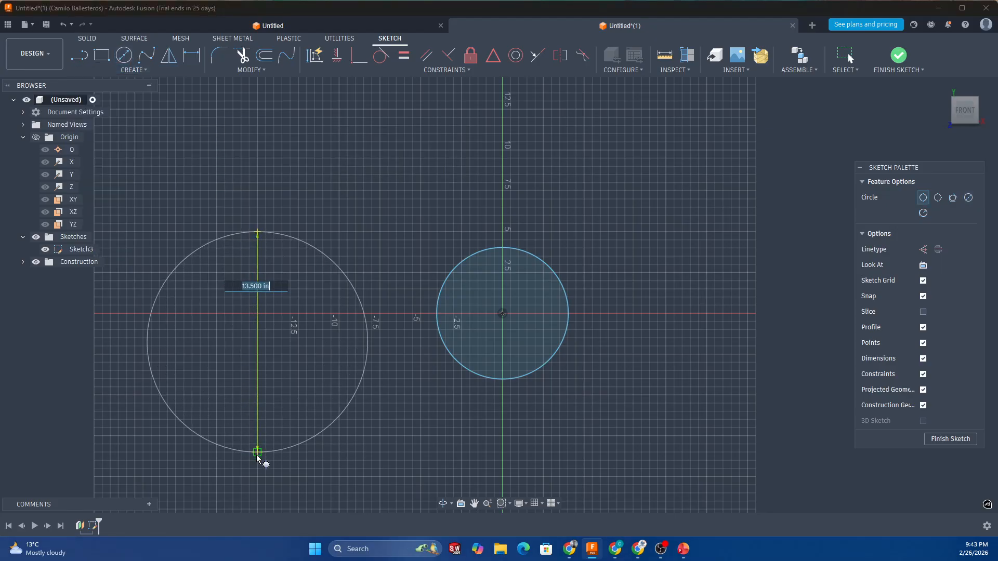
left_click(257, 461)
key("Escape")
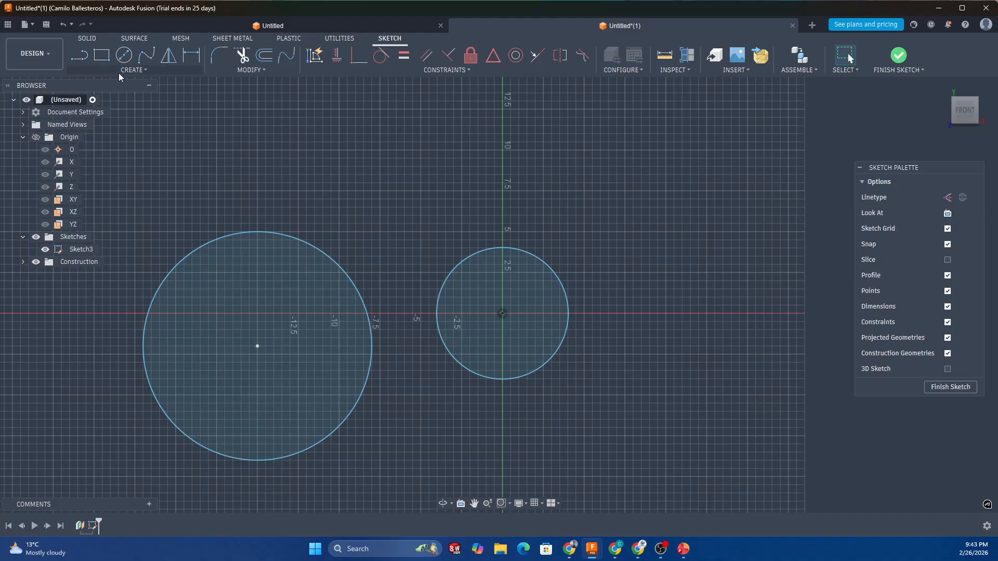
- Draw a 3-point circle about 14.6 in in diameter on the positive X side, with its third point on the origin circle
left_click(114, 71)
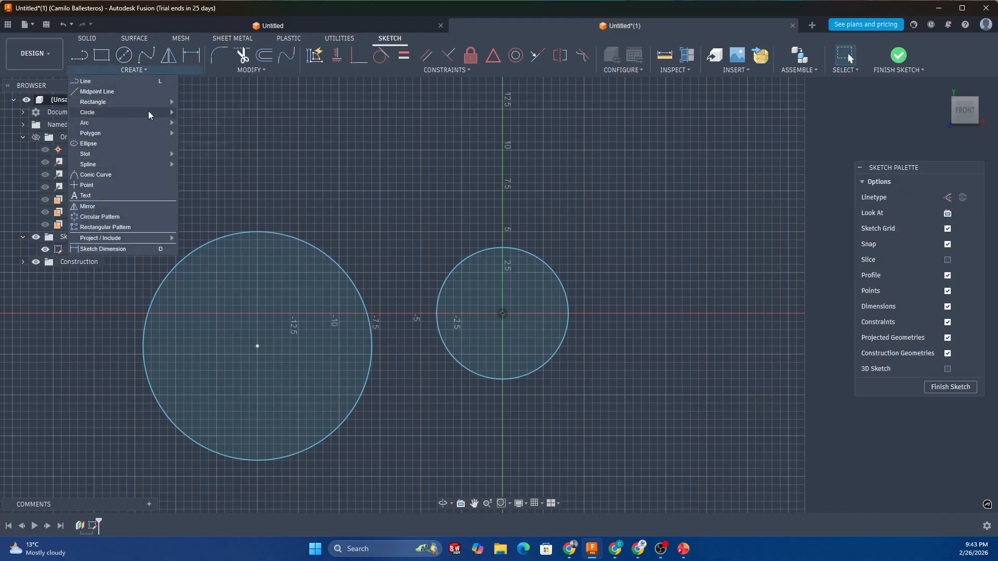
mouse_move(149, 111)
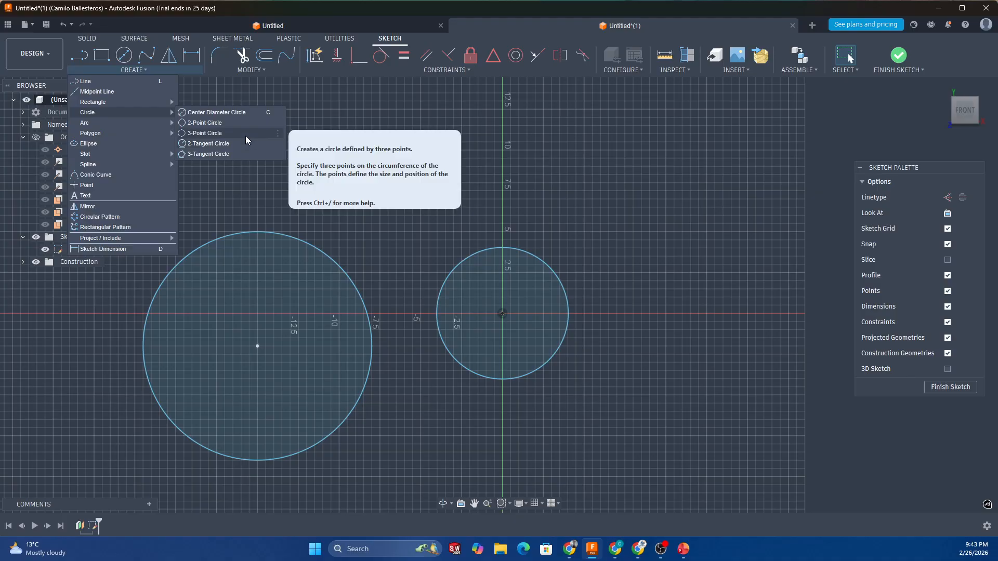
left_click(244, 133)
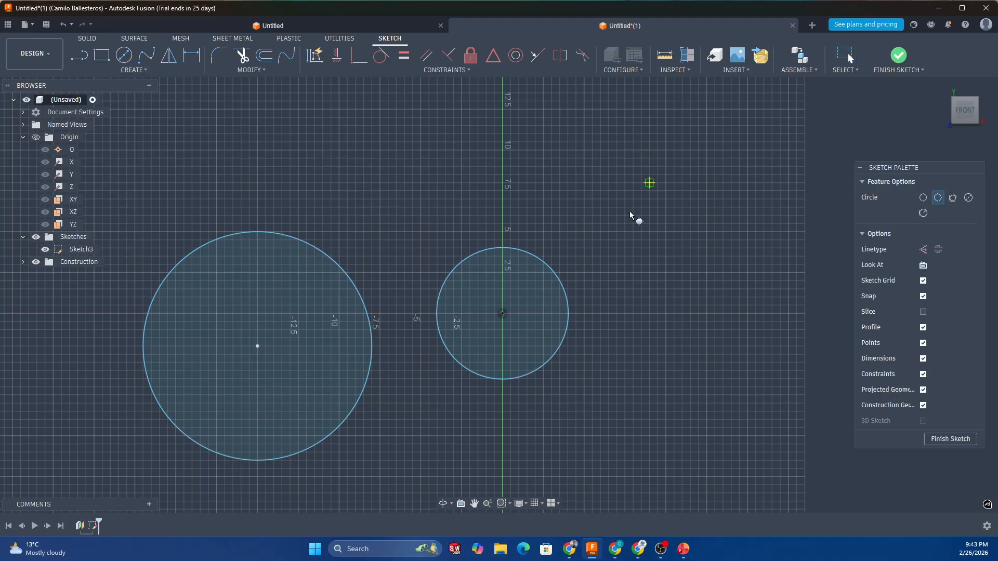
scroll(632, 217, "down", 2)
left_click(658, 149)
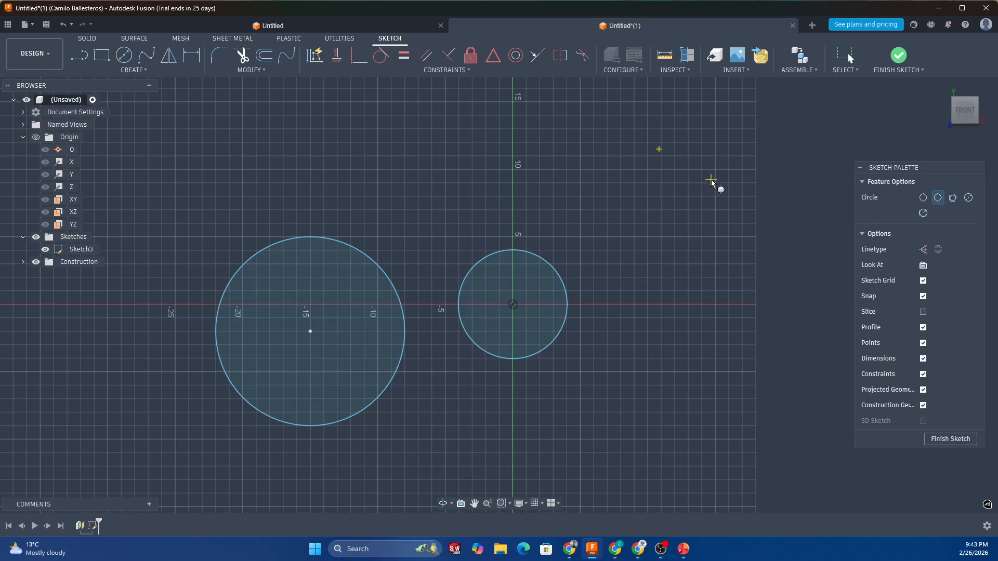
left_click(728, 184)
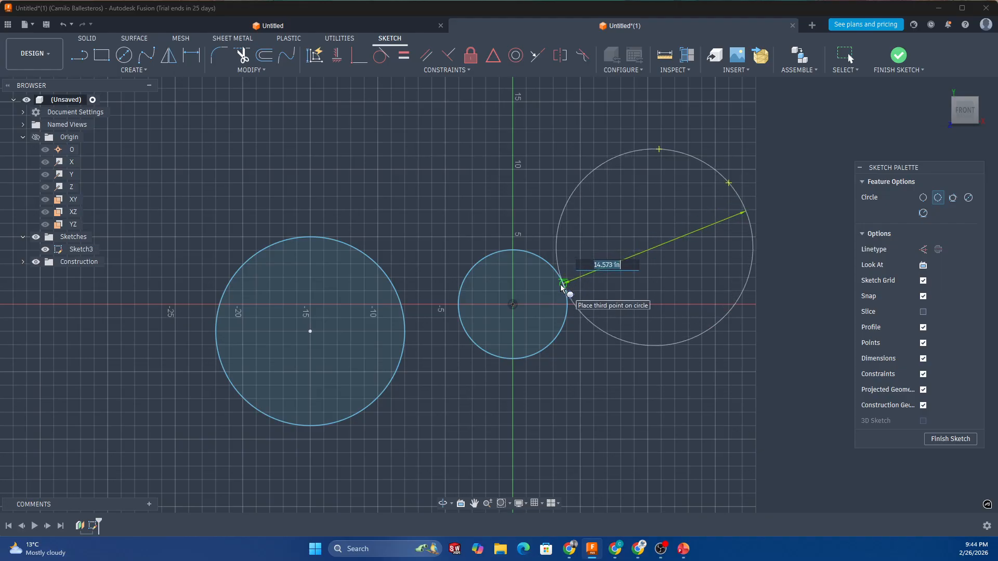
left_click(565, 284)
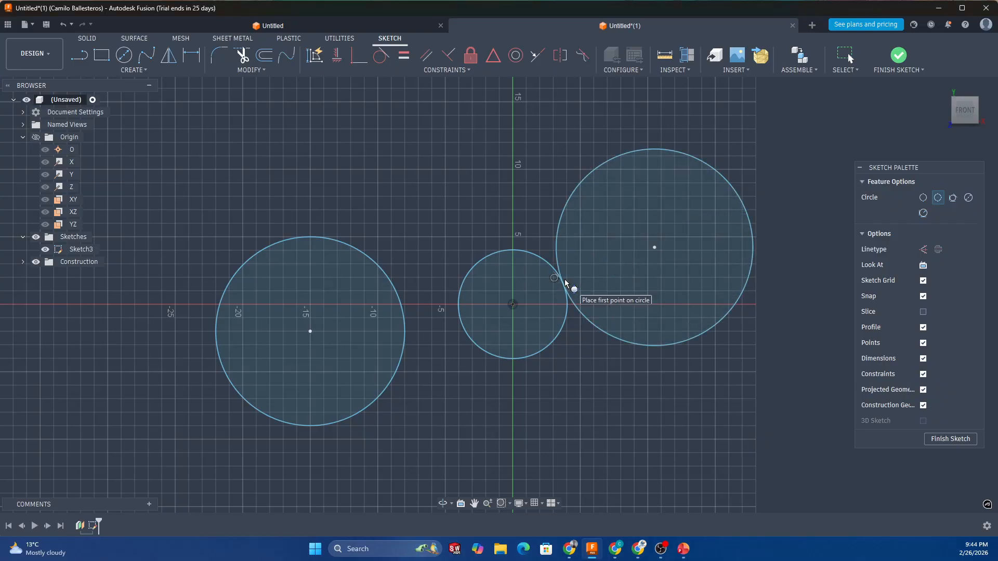
key("Escape")
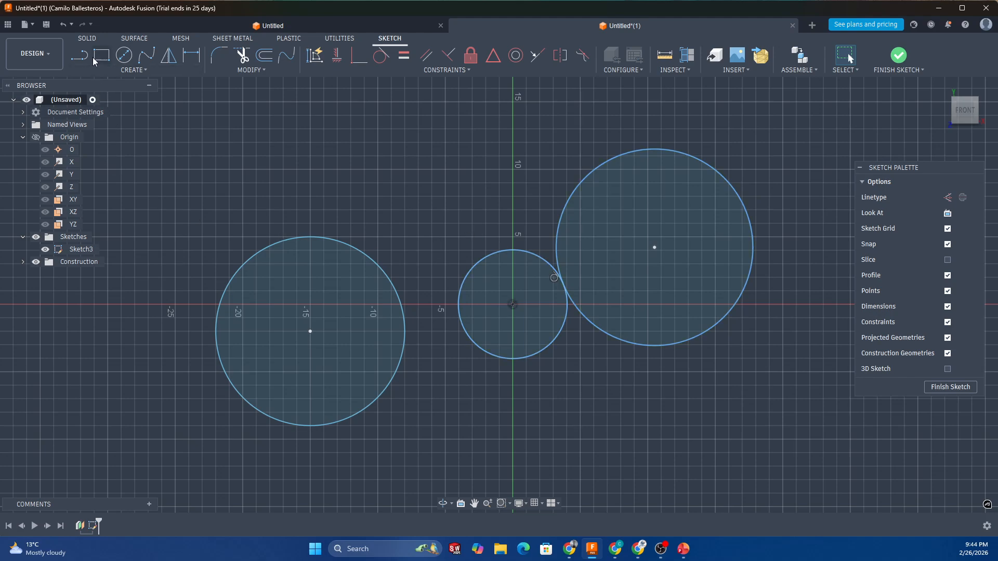
- Draw a vertical line about 24 in long on the negative X side of the 14 in circle
left_click(86, 70)
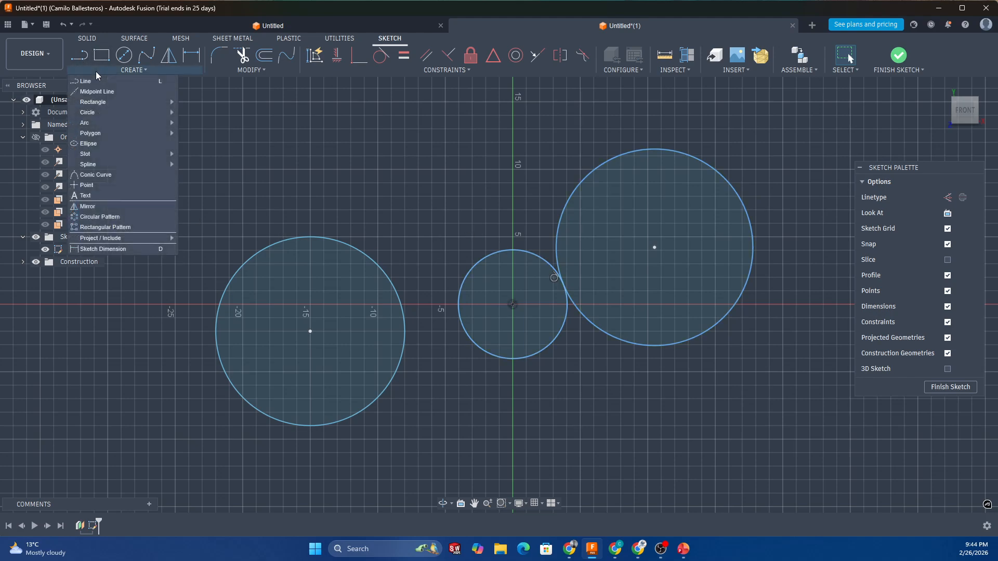
left_click(83, 81)
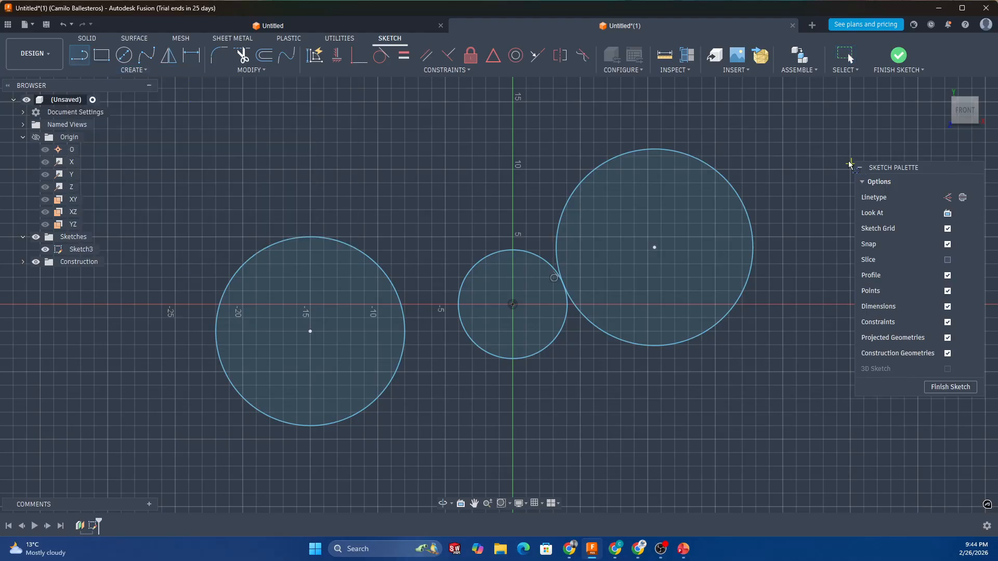
scroll(753, 208, "down", 2)
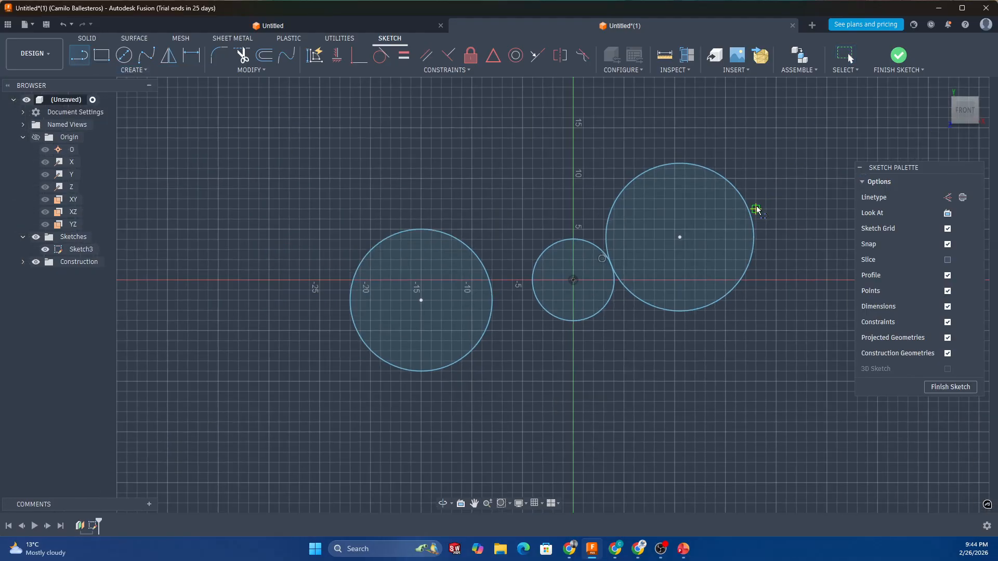
left_click(320, 190)
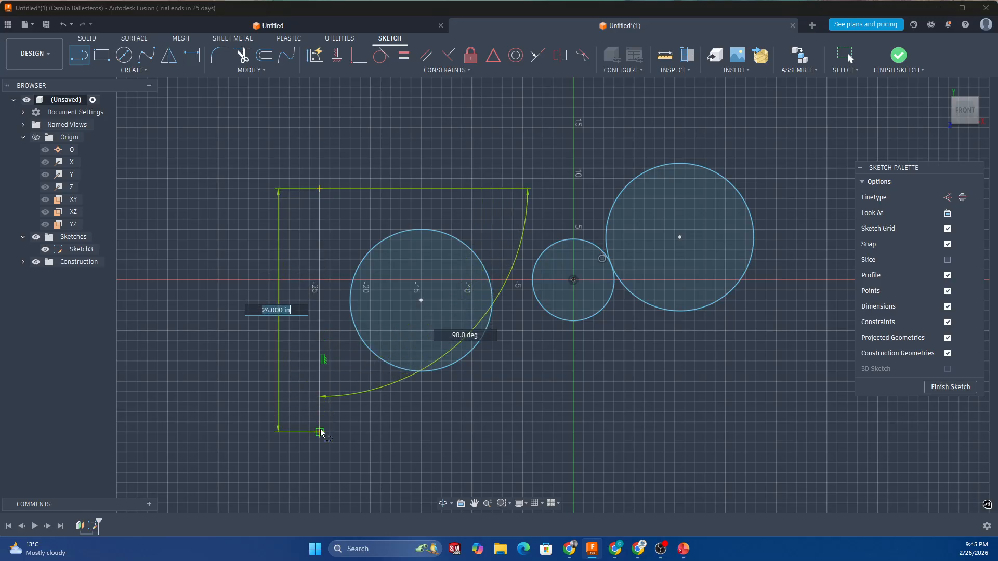
double_click(320, 432)
key("Escape")
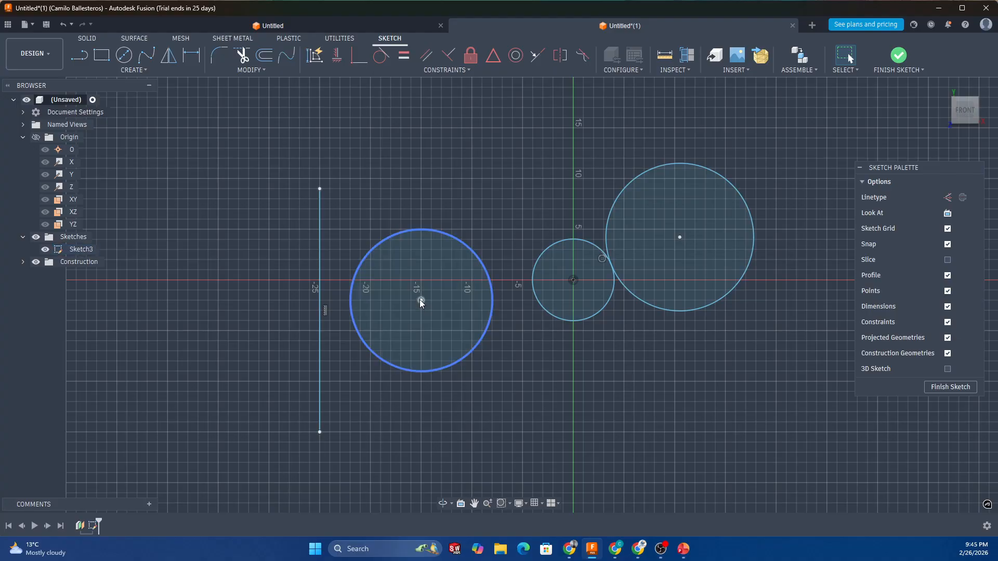
- Apply a Tangent constraint between the vertical line and the 14 in circle, and undo it
left_click(362, 264)
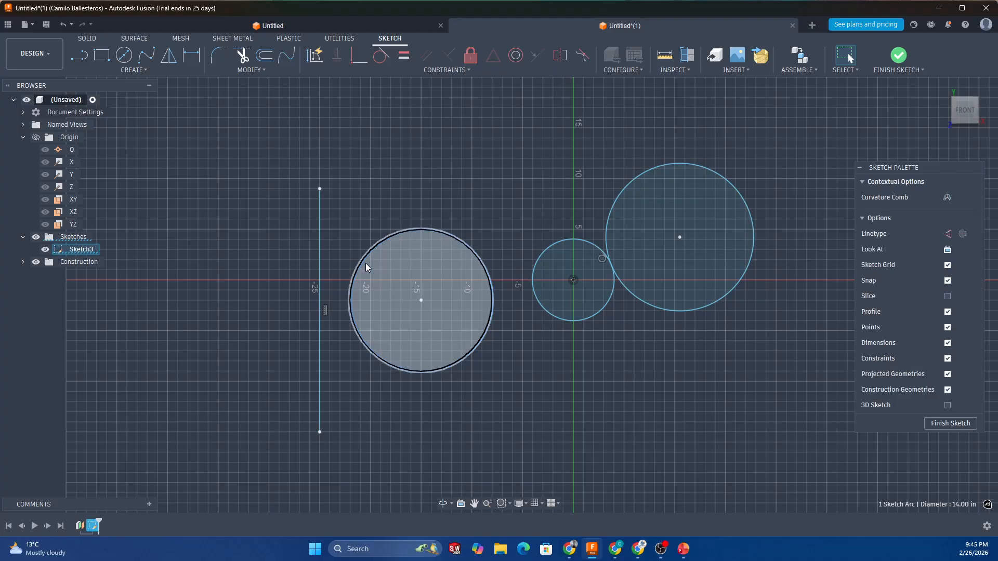
key("Escape")
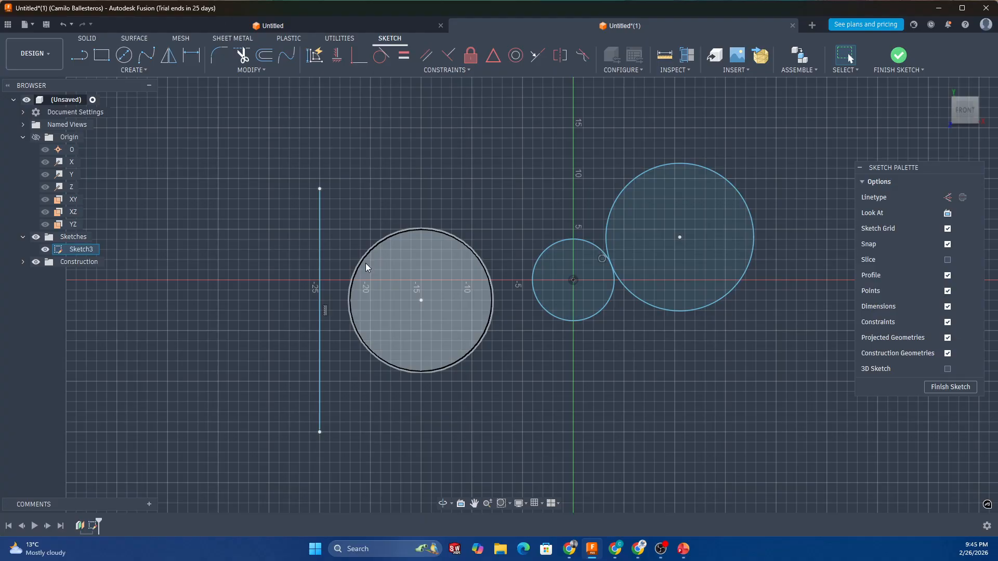
left_click(385, 241)
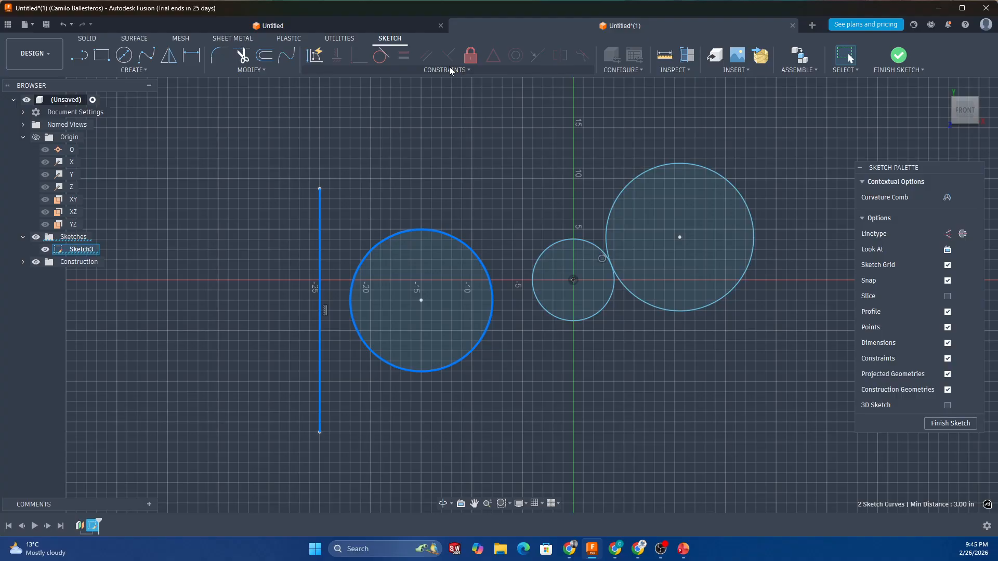
left_click(379, 59)
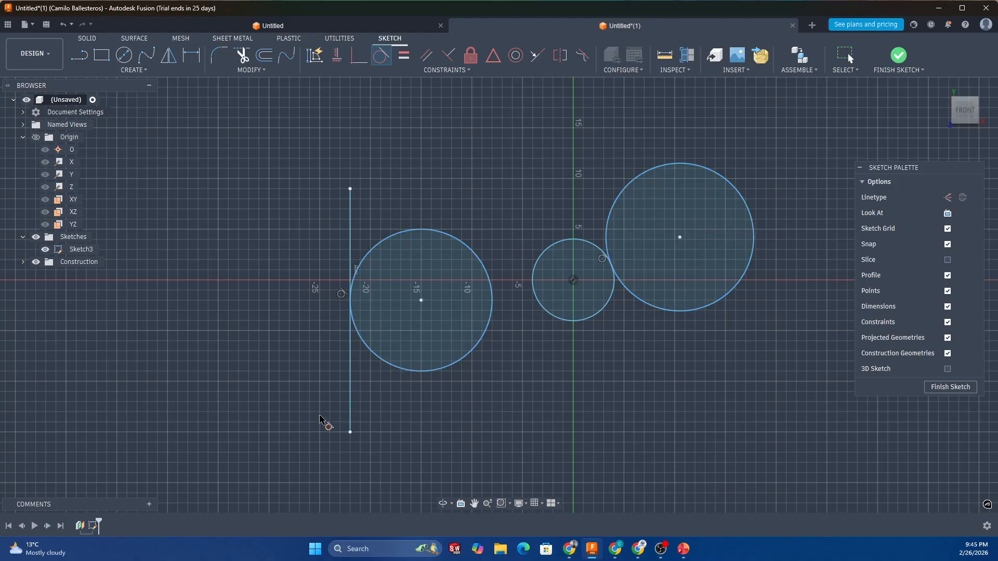
key("Escape")
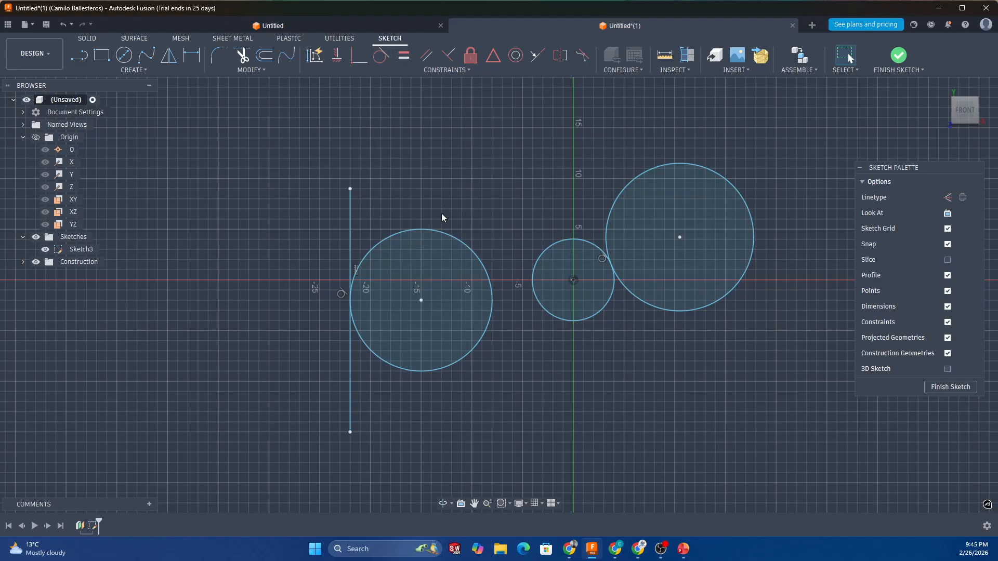
key("ctrl+z")
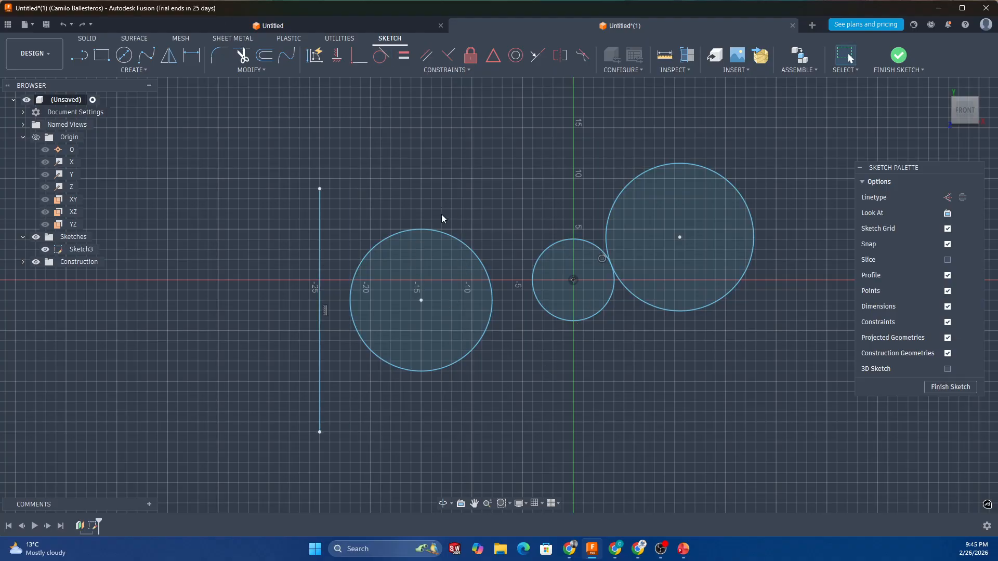
- Delete the origin circle and the 3-point circle together, keeping the 14 in circle and the vertical line
left_click(133, 69)
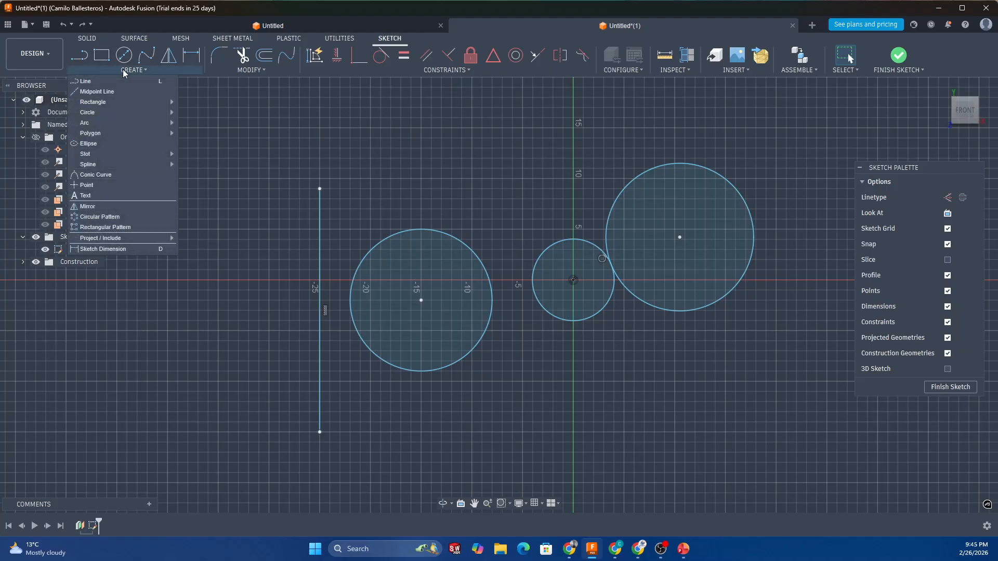
mouse_move(167, 112)
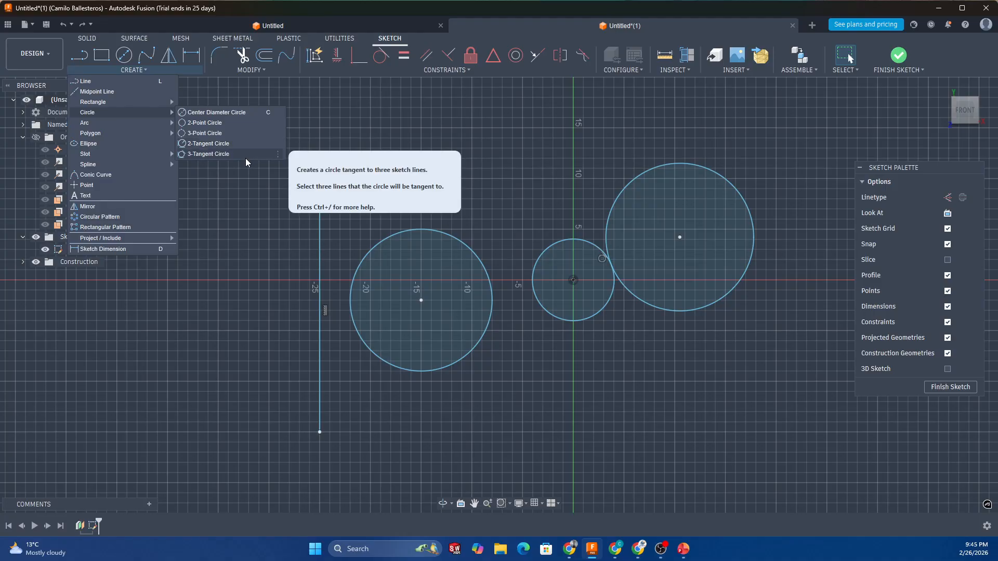
left_click(93, 93)
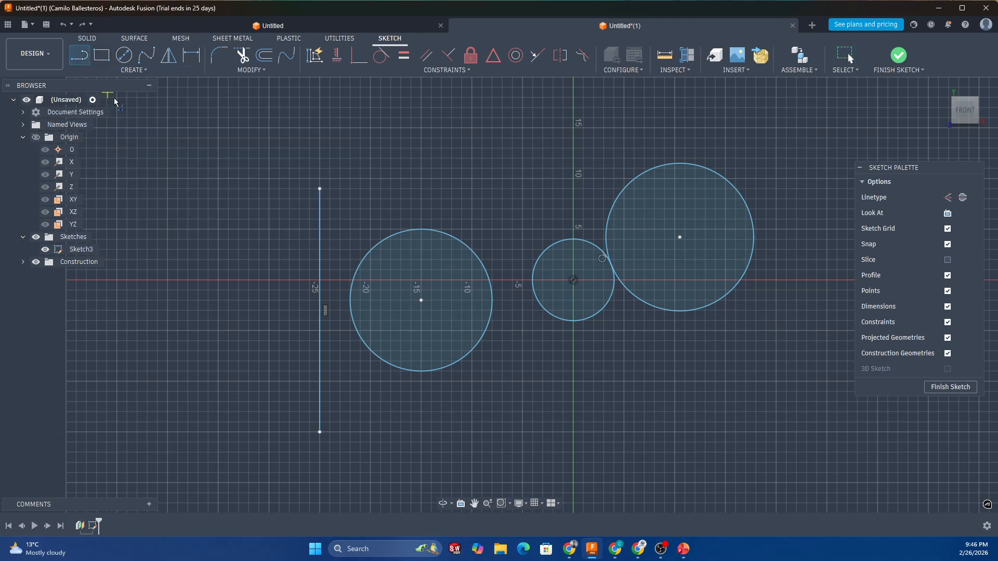
left_click_drag(490, 122, 760, 366)
key("Delete")
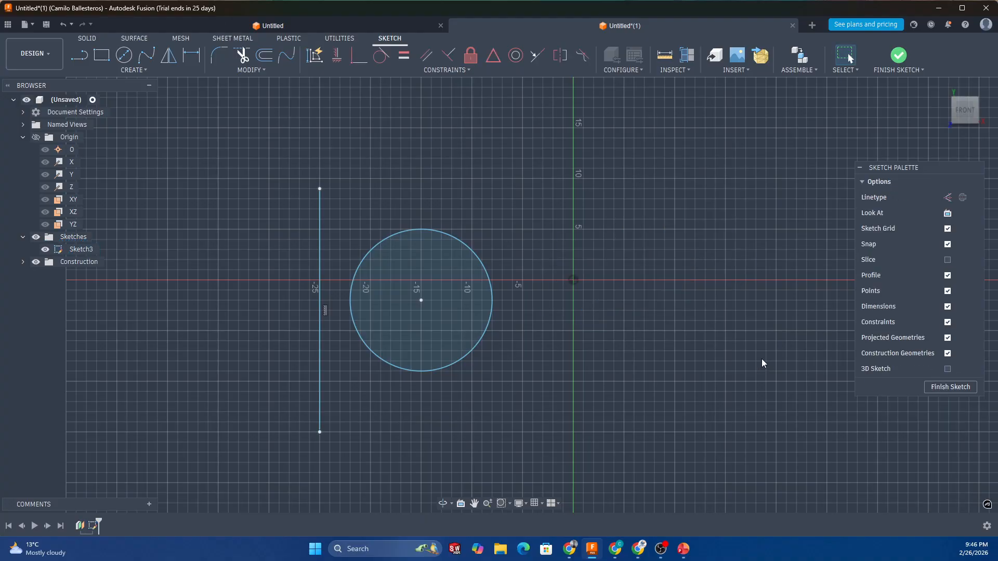
- Draw a horizontal line above the origin, crossing the Y axis just above the 15 in mark
left_click(78, 59)
left_click(503, 118)
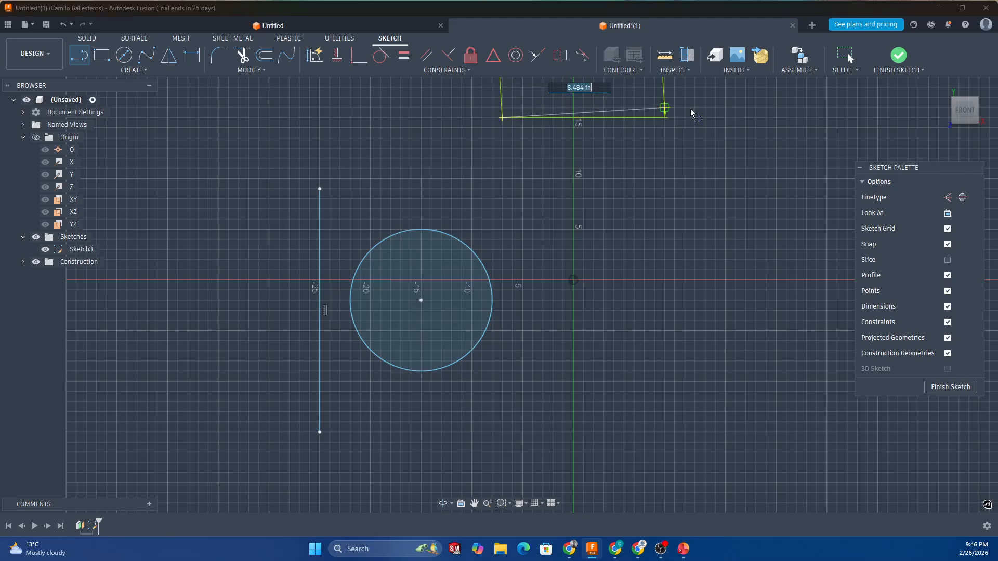
left_click(734, 118)
key("Escape")
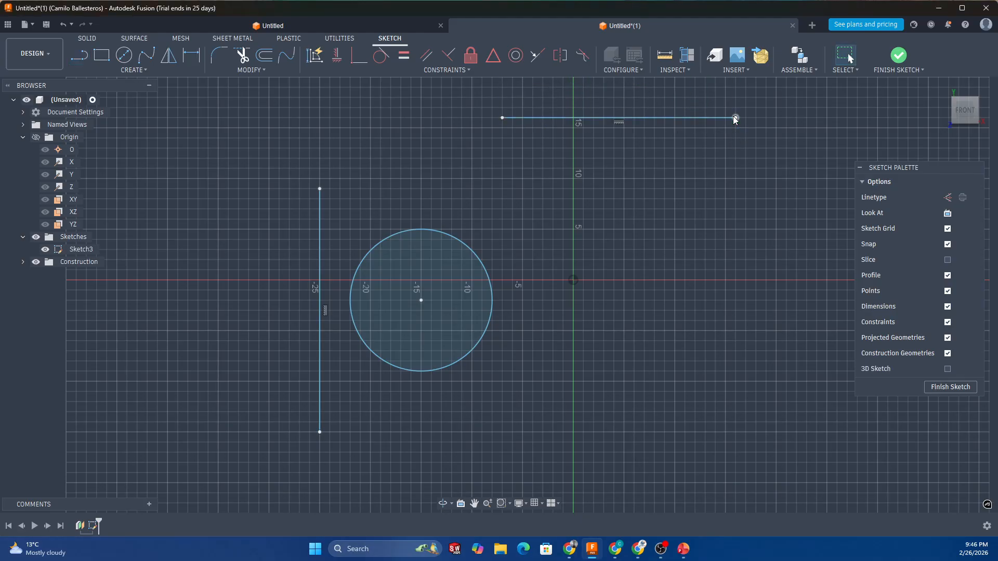
- Draw a second vertical line outside the first one, and a second horizontal line about 29 in long above the existing one
left_click(79, 56)
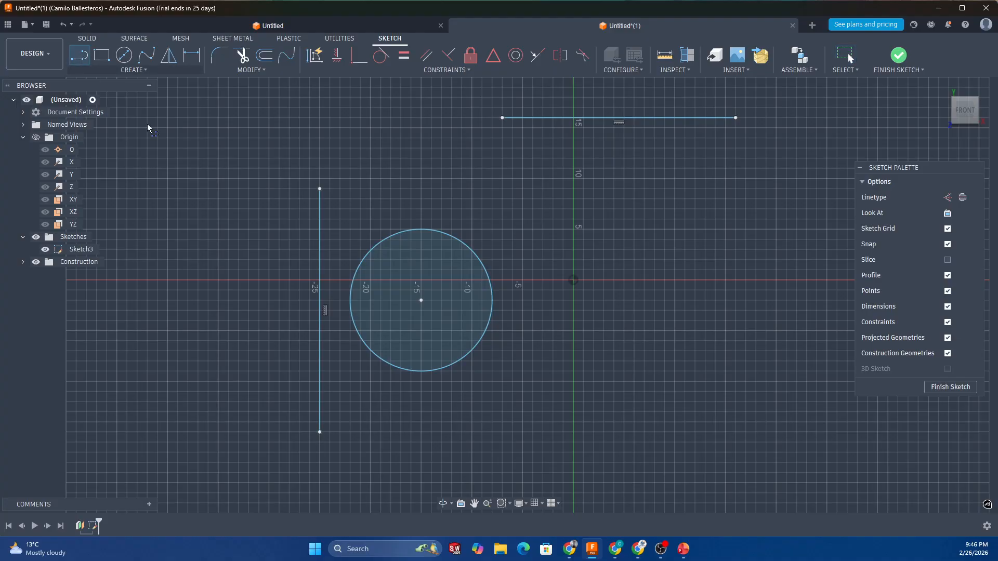
left_click(227, 183)
double_click(227, 422)
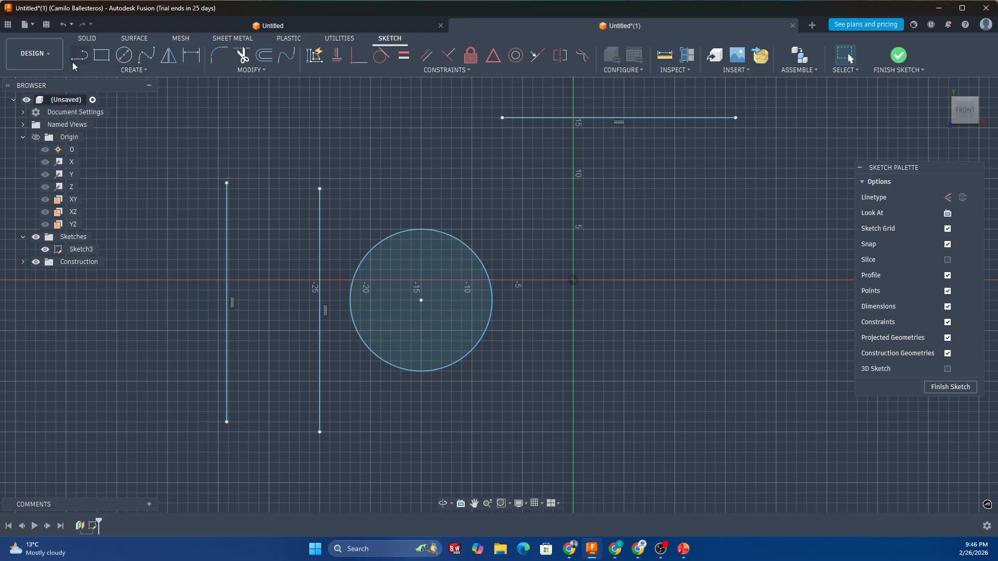
left_click(472, 88)
double_click(767, 88)
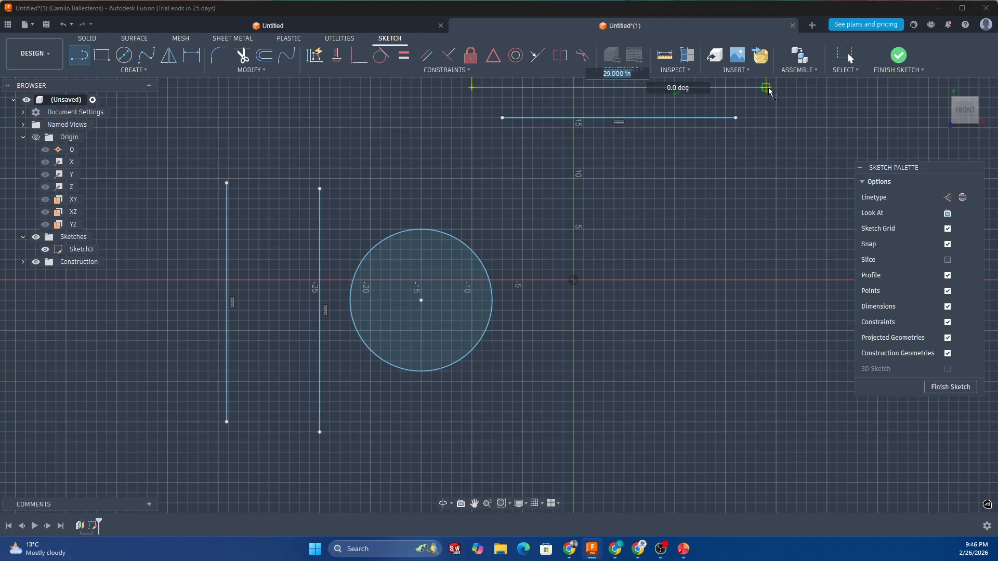
key("Escape")
scroll(715, 187, "down", 1)
- Draw a vertical line on the positive X side of the sketch, beyond the ends of the horizontal lines
key("l")
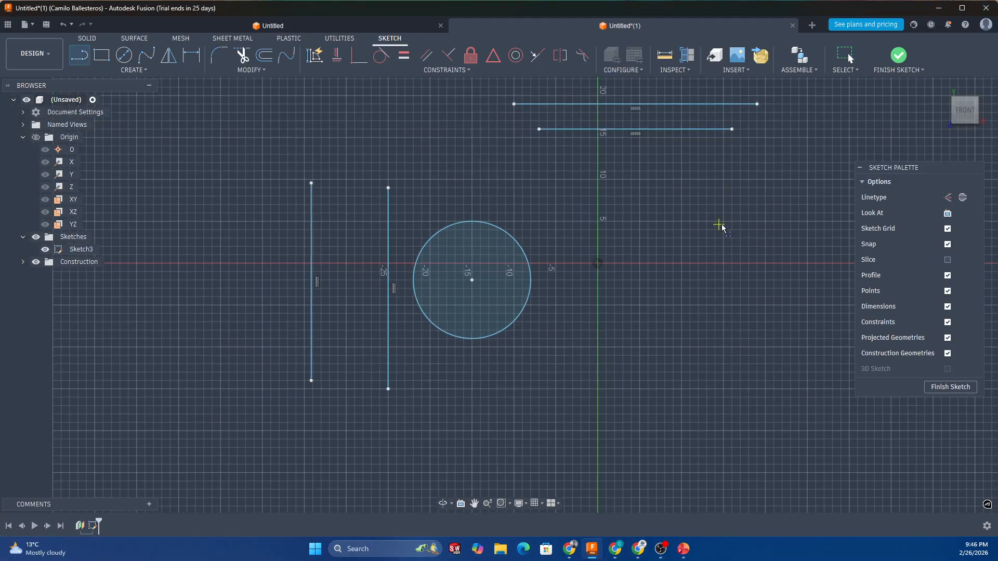
left_click(808, 190)
double_click(807, 372)
key("Escape")
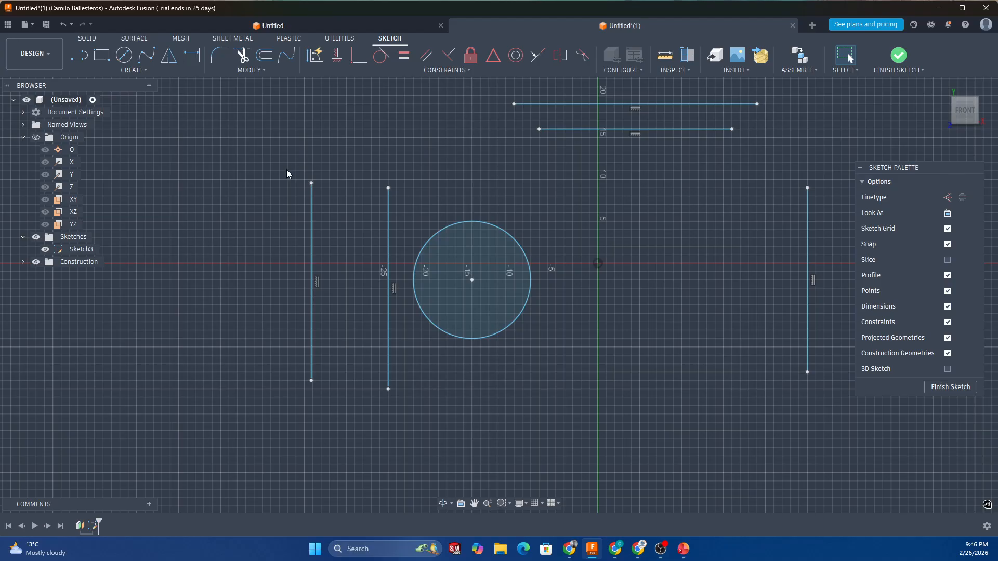
- Draw a 2-Tangent Circle touching the inner vertical line and the lower horizontal line, large enough to enclose the 14 in circle
left_click(106, 71)
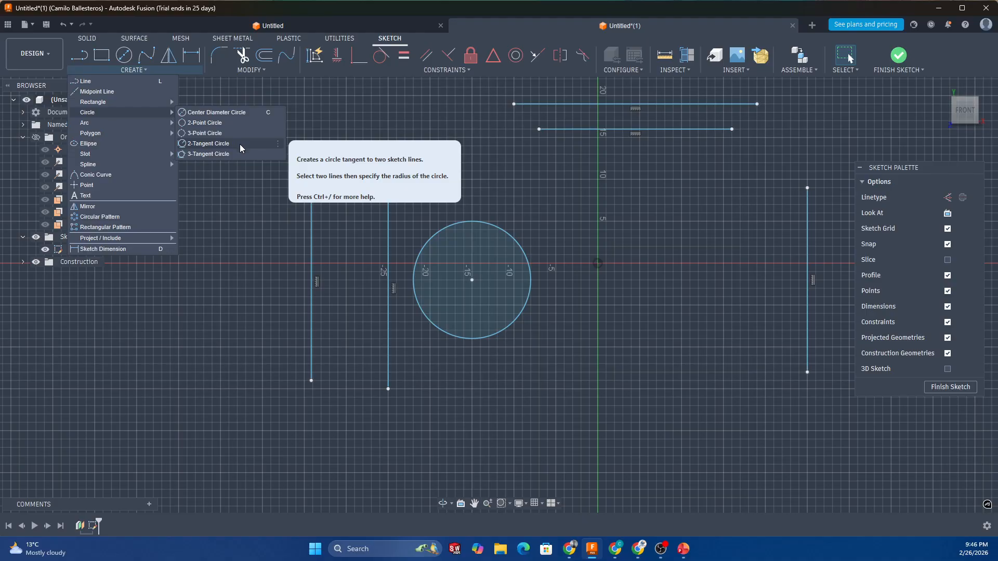
left_click(241, 148)
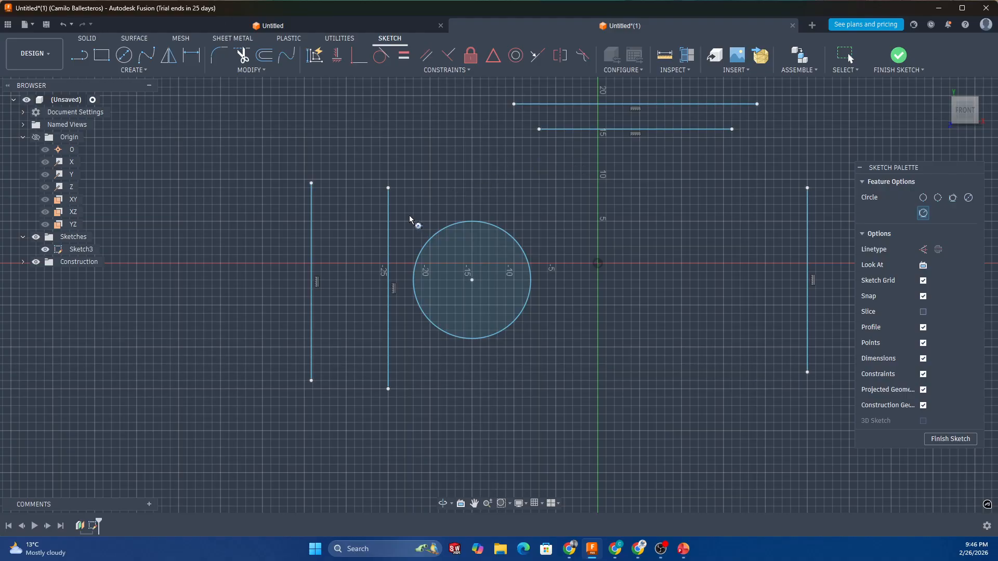
left_click(390, 216)
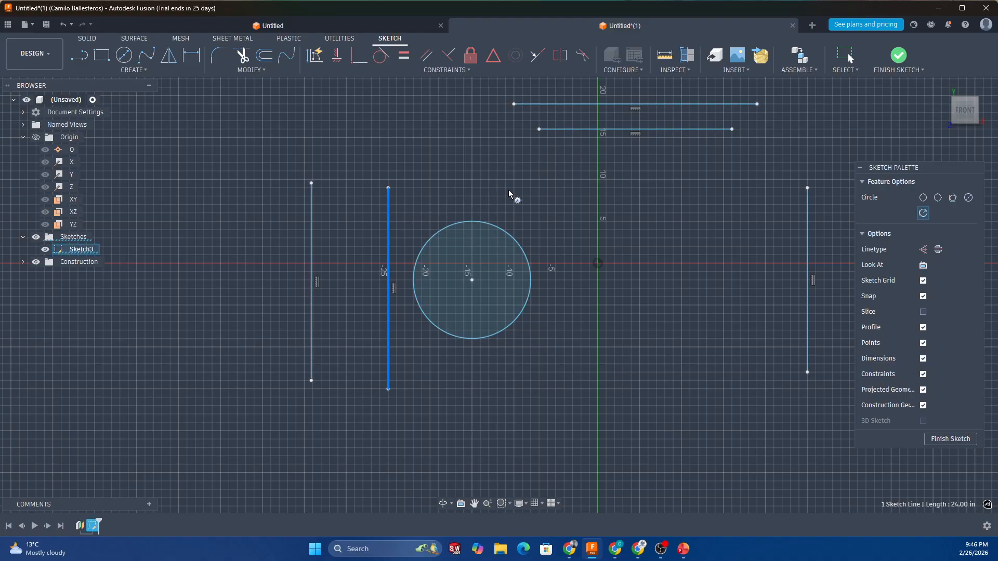
left_click(671, 131)
left_click(678, 239)
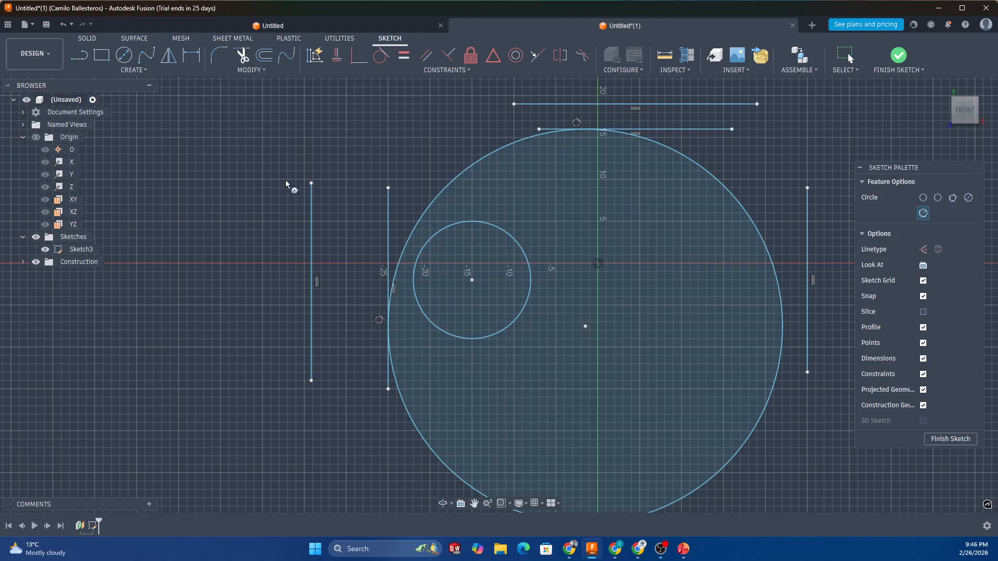
- Draw a 3-Tangent Circle touching the outer left vertical line, the upper horizontal line and the right vertical line
left_click(120, 69)
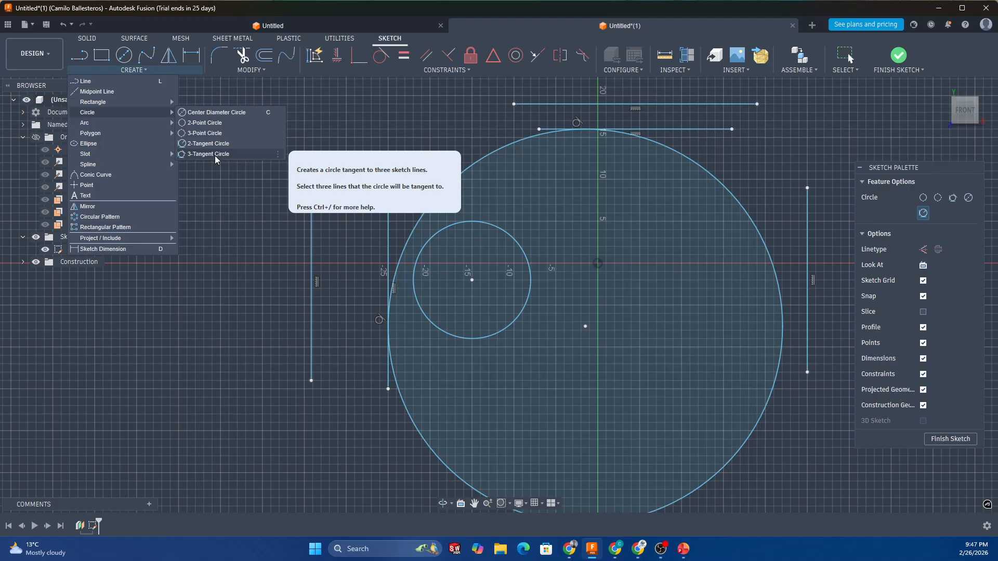
left_click(189, 154)
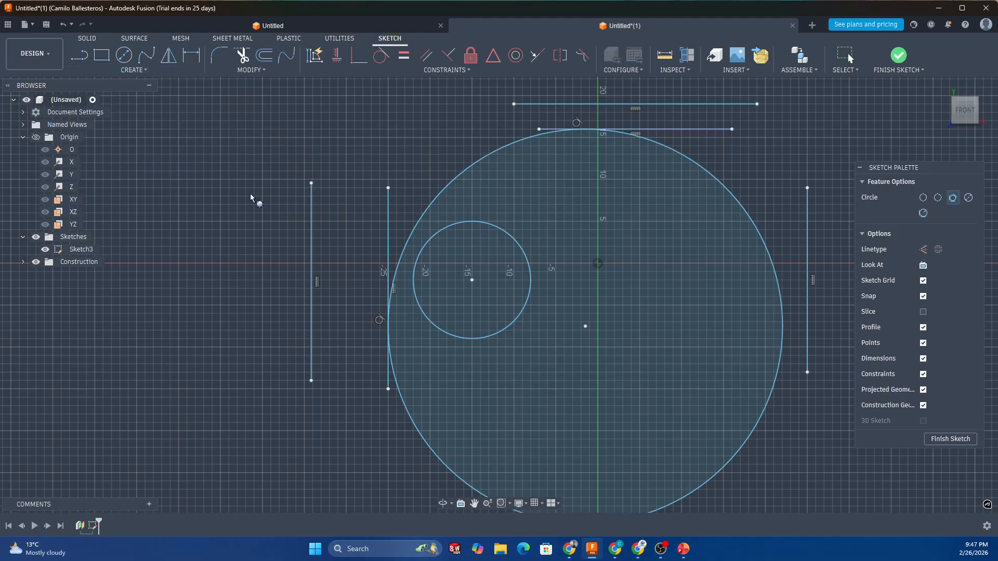
left_click(312, 241)
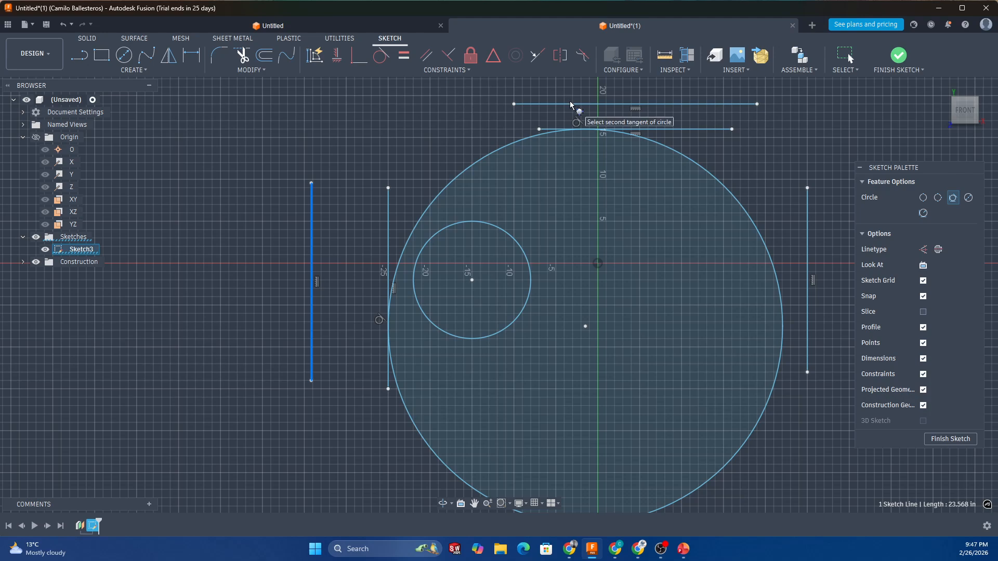
left_click(572, 106)
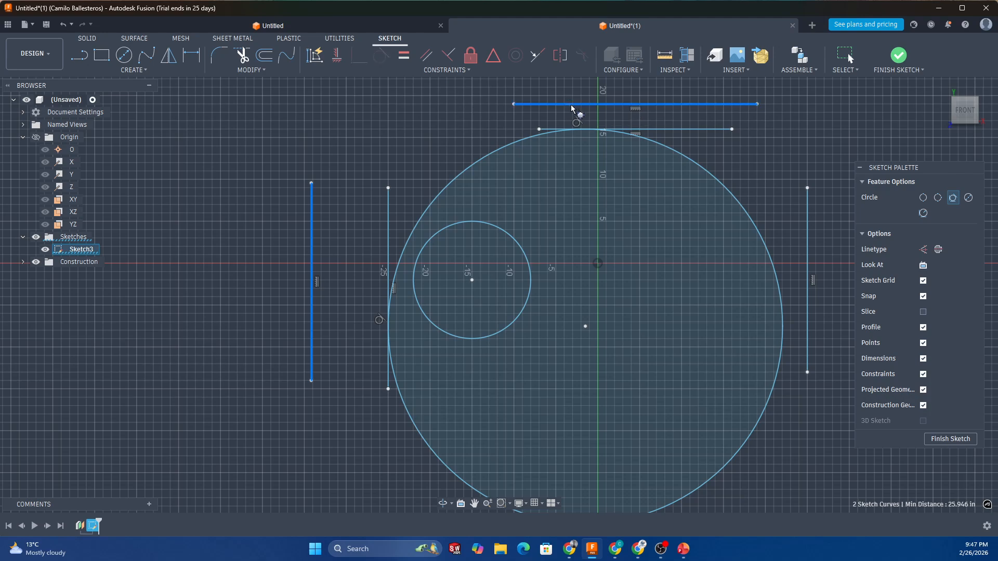
left_click(808, 213)
scroll(653, 307, "down", 2)
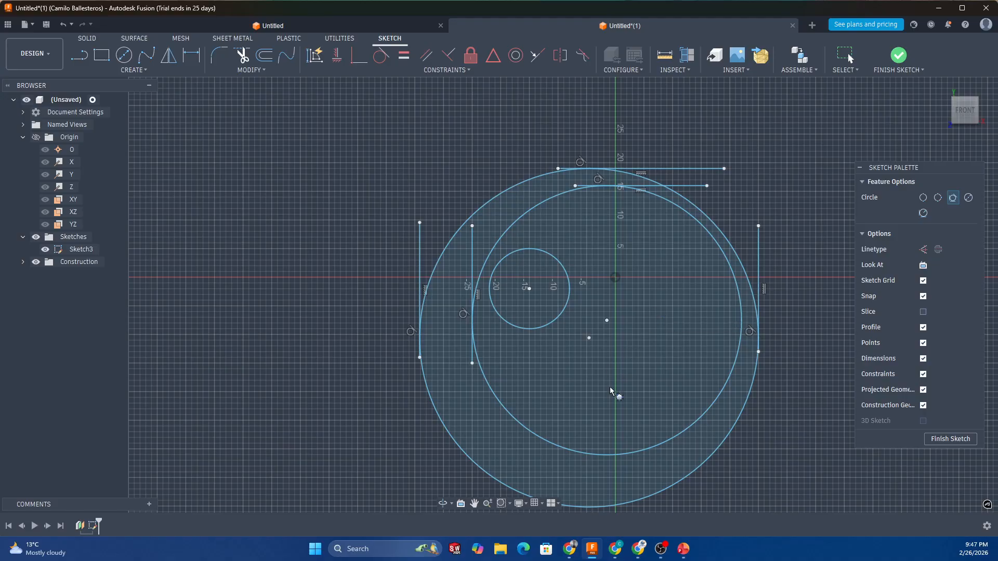
key("Escape")
- Draw a horizontal line in the empty area well above the circles, on the positive X side above the 100 in mark
scroll(611, 364, "down", 5)
middle_click_drag(672, 352, 571, 426)
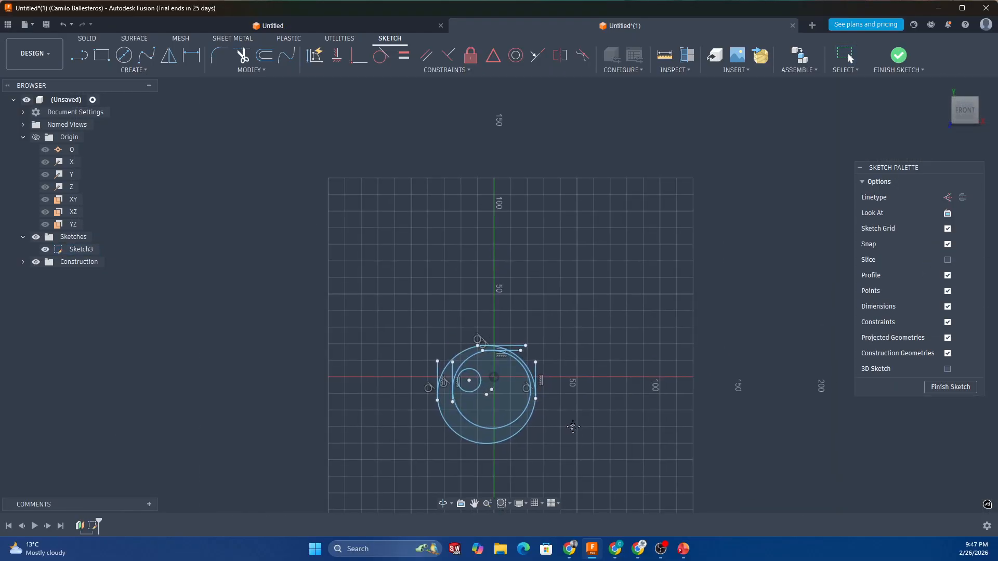
scroll(545, 247, "up", 2)
left_click(75, 56)
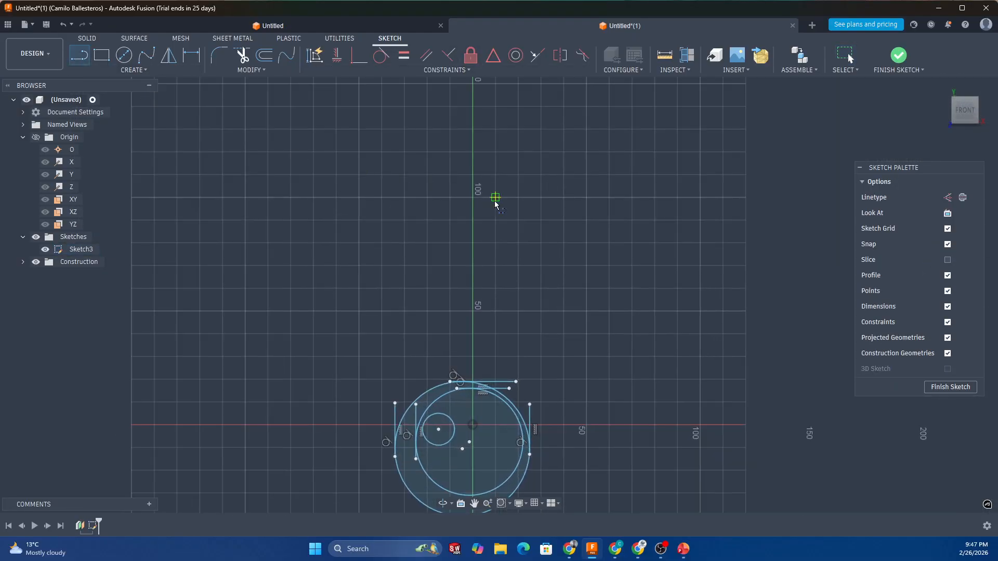
left_click(534, 149)
left_click(685, 148)
key("Escape")
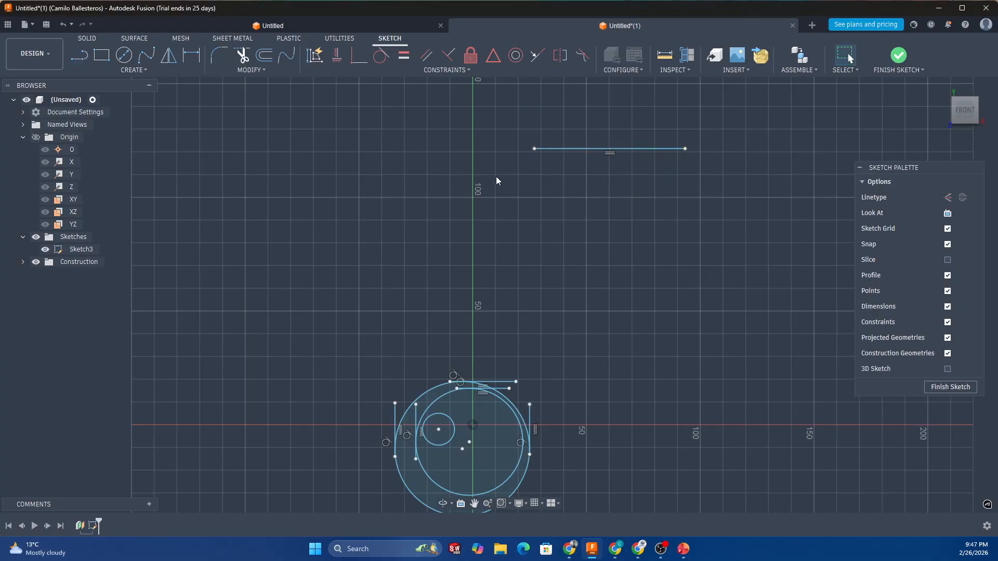
- Draw a vertical line just right of the Y axis below the new line, and a horizontal line about 42 in long lower and farther right
left_click(75, 54)
left_click(508, 206)
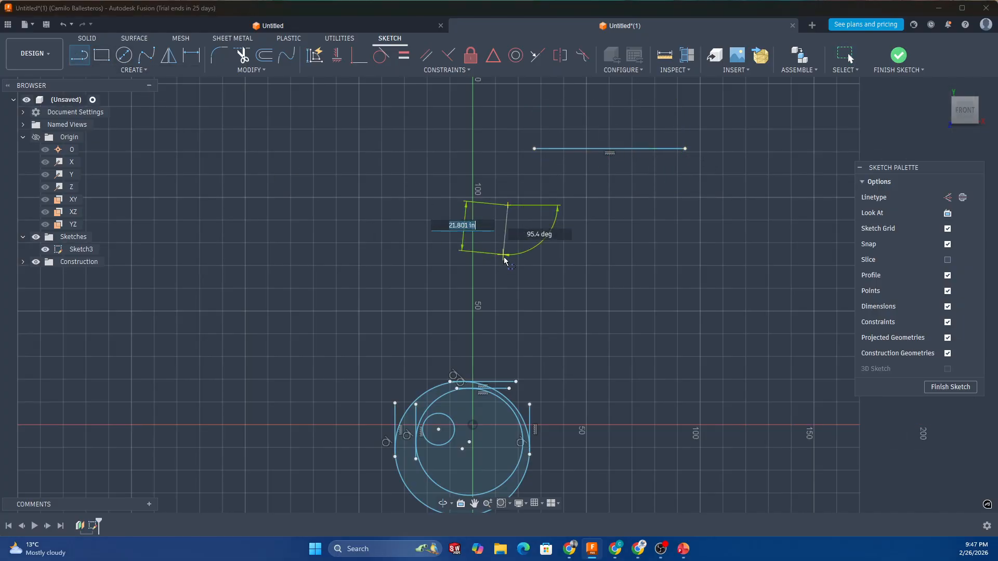
left_click(508, 272)
key("Escape")
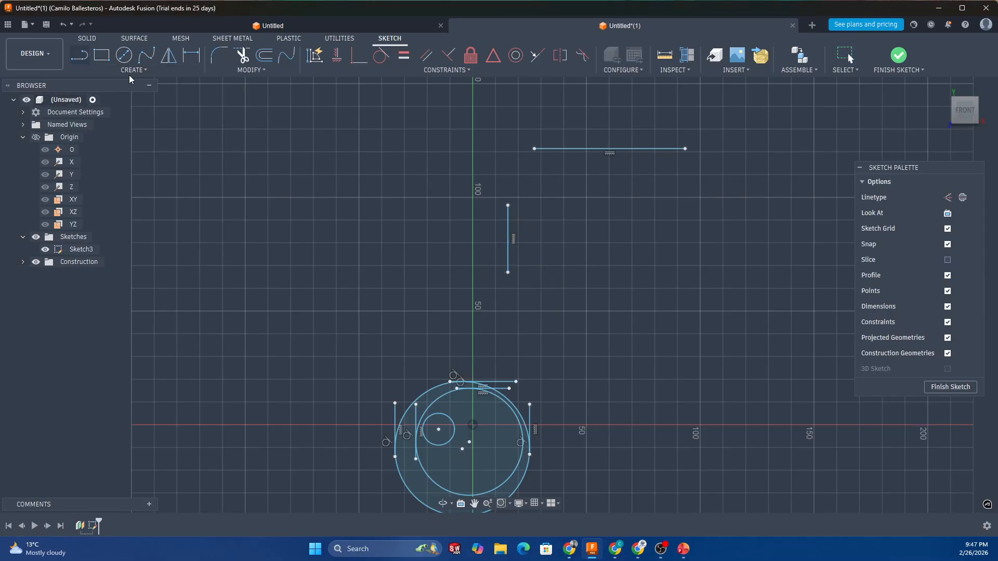
left_click(79, 56)
left_click(620, 303)
left_click(715, 302)
key("Escape")
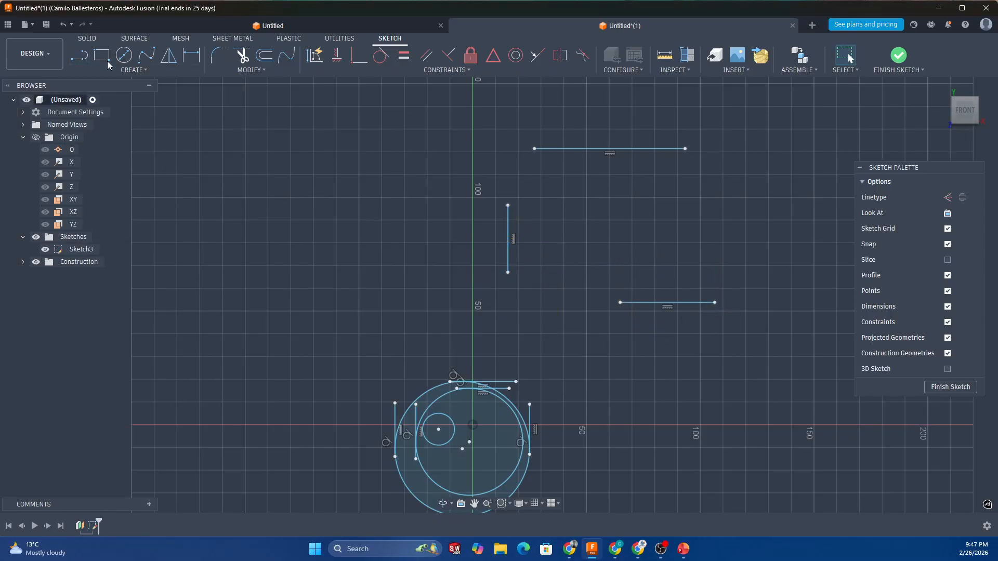
- Draw a center diameter circle about 45 in across in the space between the three new lines
left_click(123, 55)
left_click(632, 220)
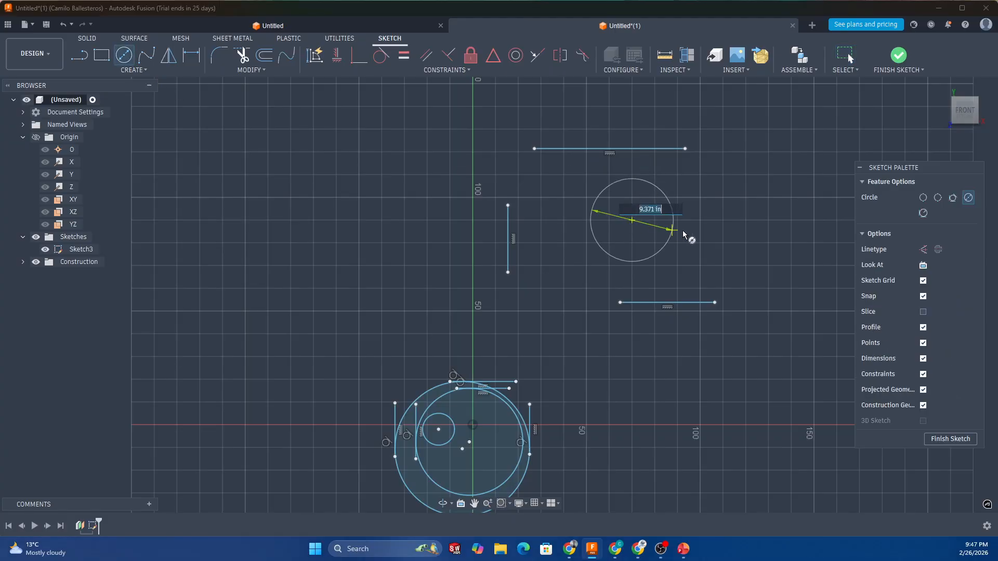
left_click(682, 234)
key("Escape")
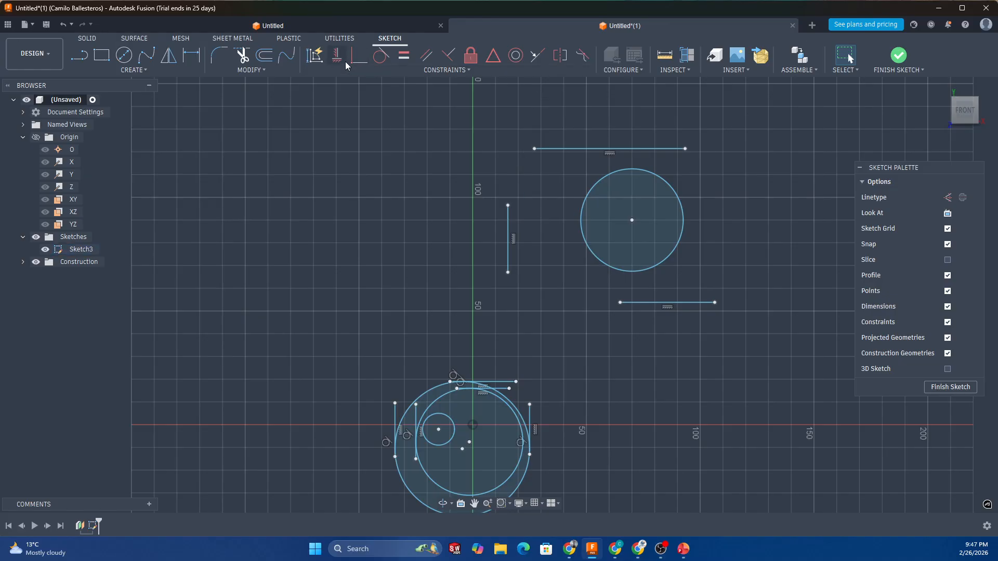
- Apply Tangent constraints between the new circle and each of the three surrounding lines
left_click(380, 55)
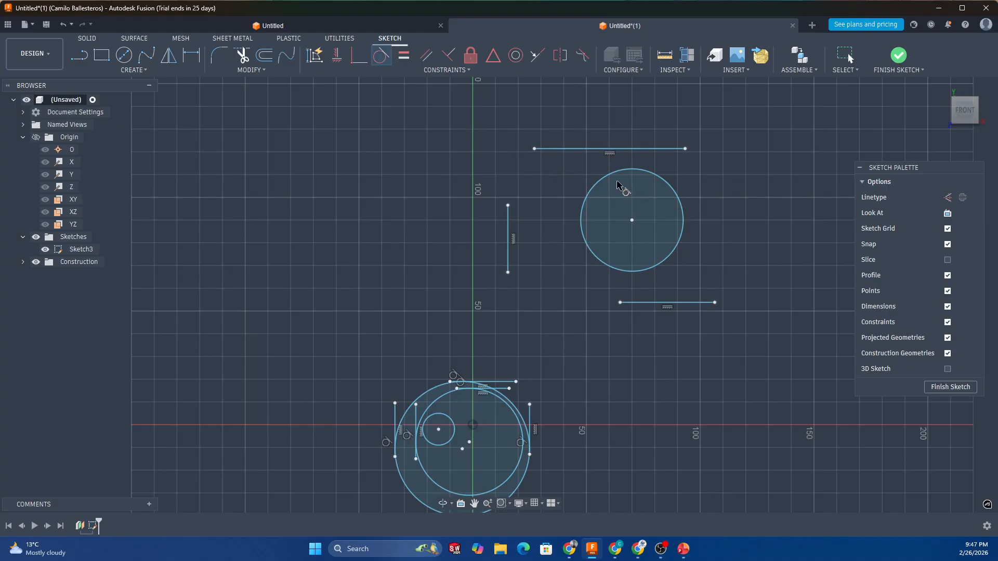
key("Escape")
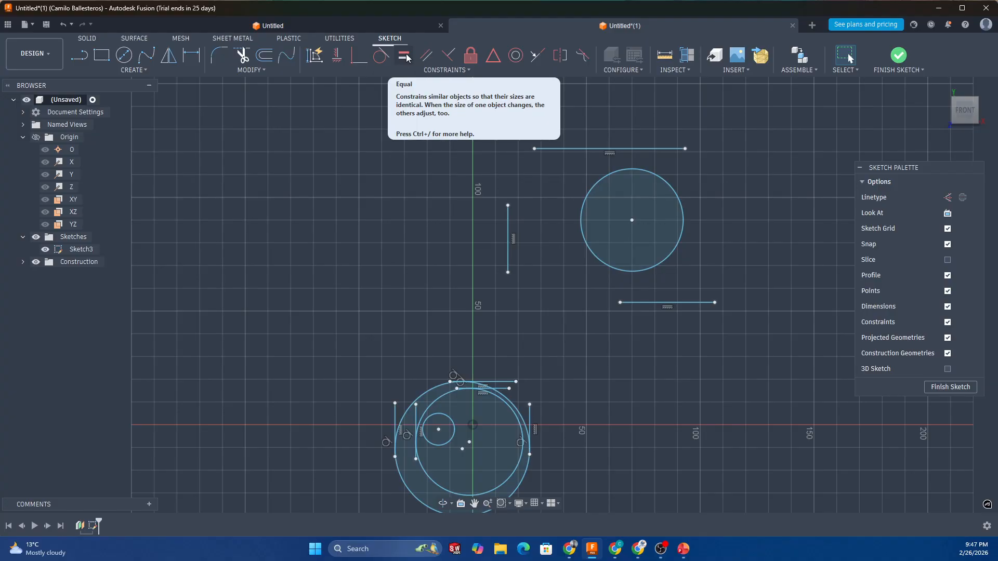
left_click(380, 56)
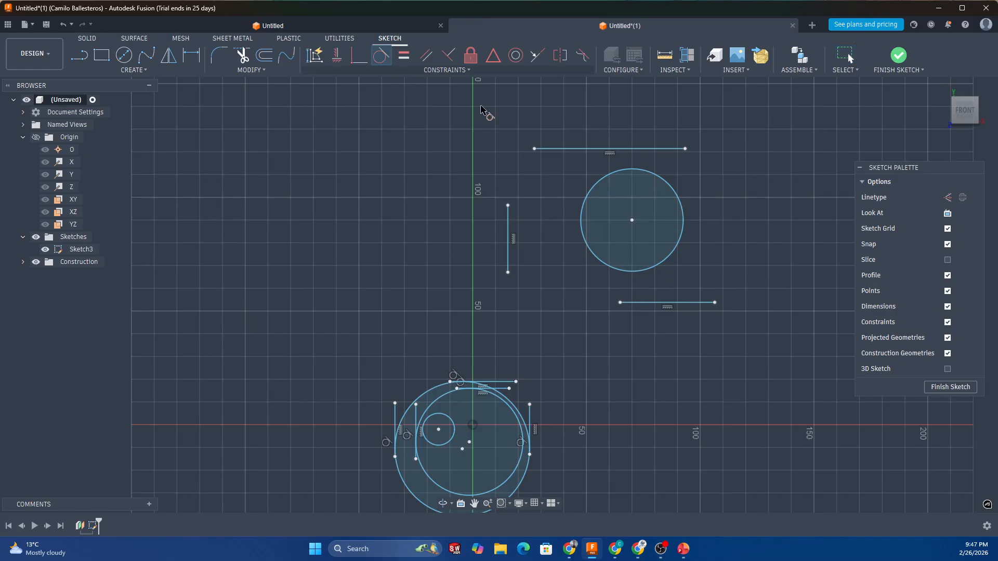
left_click(606, 173)
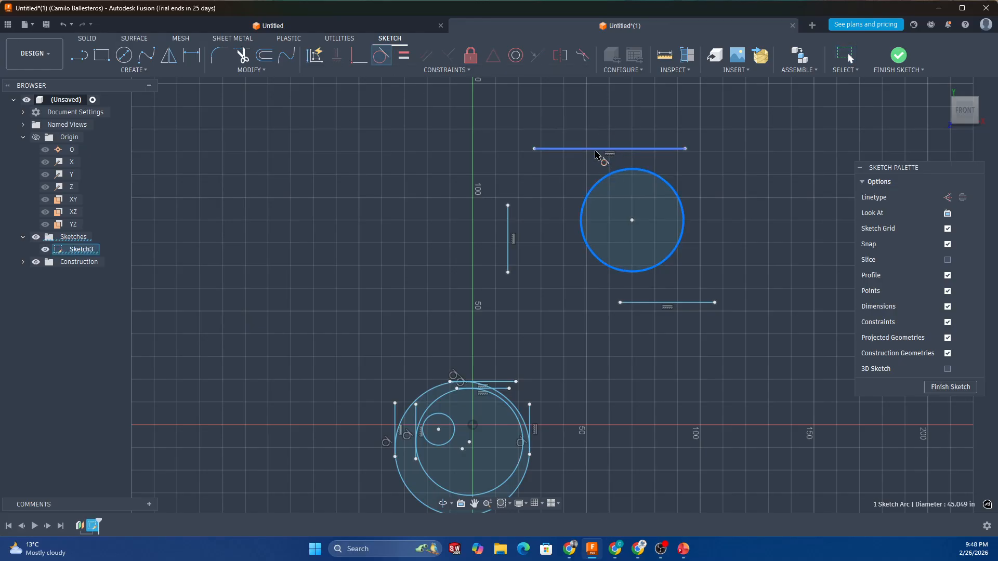
left_click(597, 150)
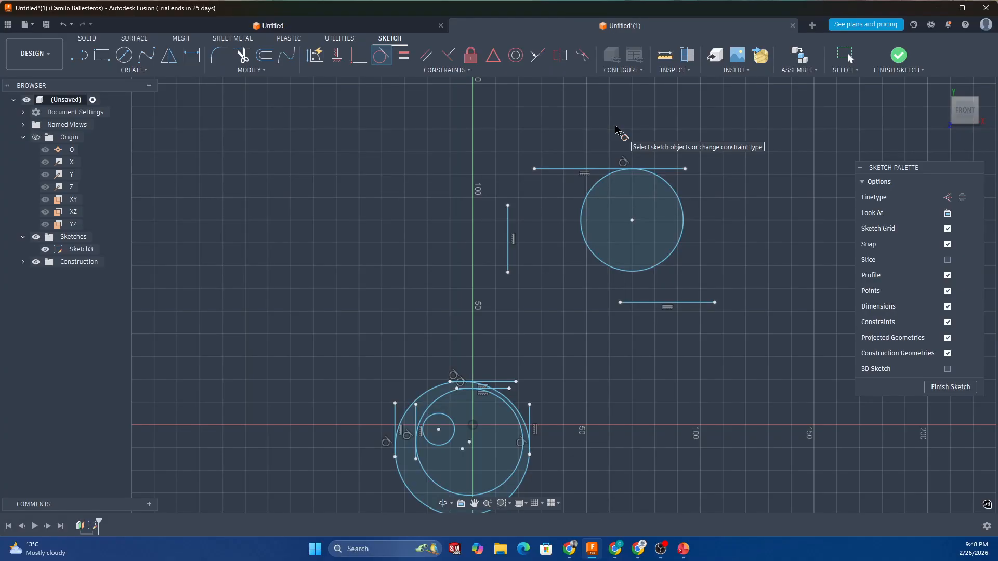
left_click(508, 223)
left_click(581, 218)
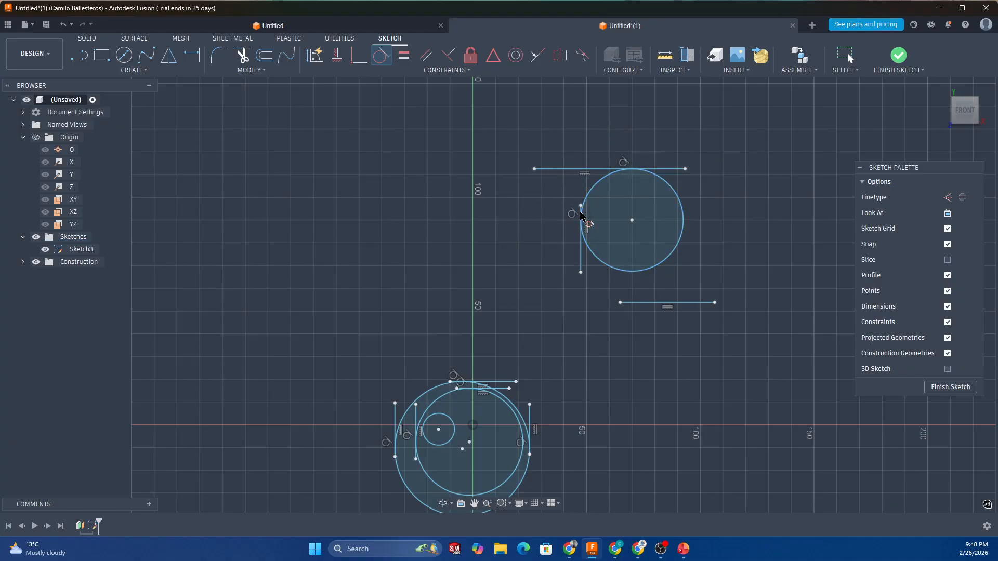
left_click(656, 267)
left_click(652, 302)
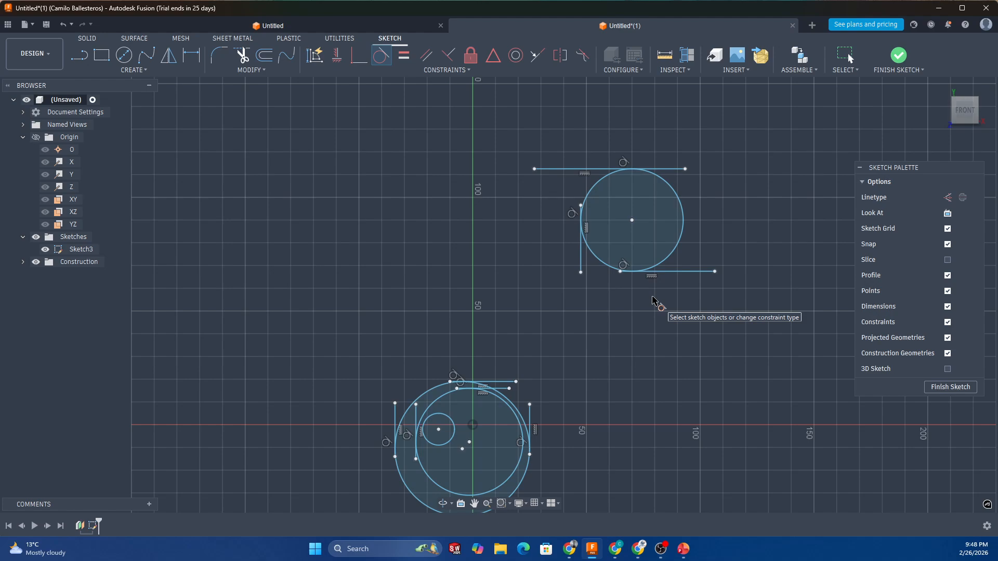
key("Escape")
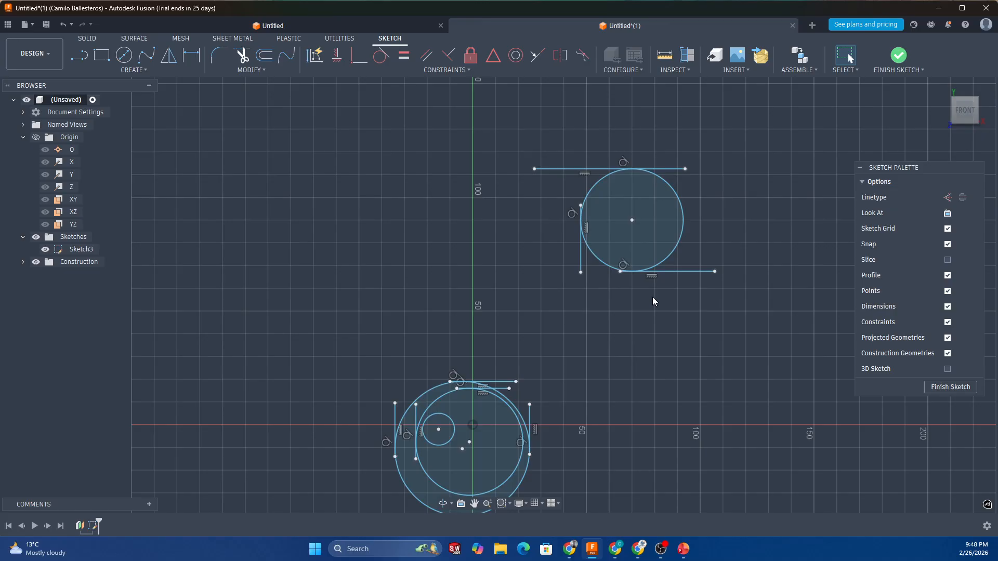
- Undo the three tangent constraints on the circle and its surrounding lines
key("ctrl+z")
key("ctrl+z")
key("ctrl+z")
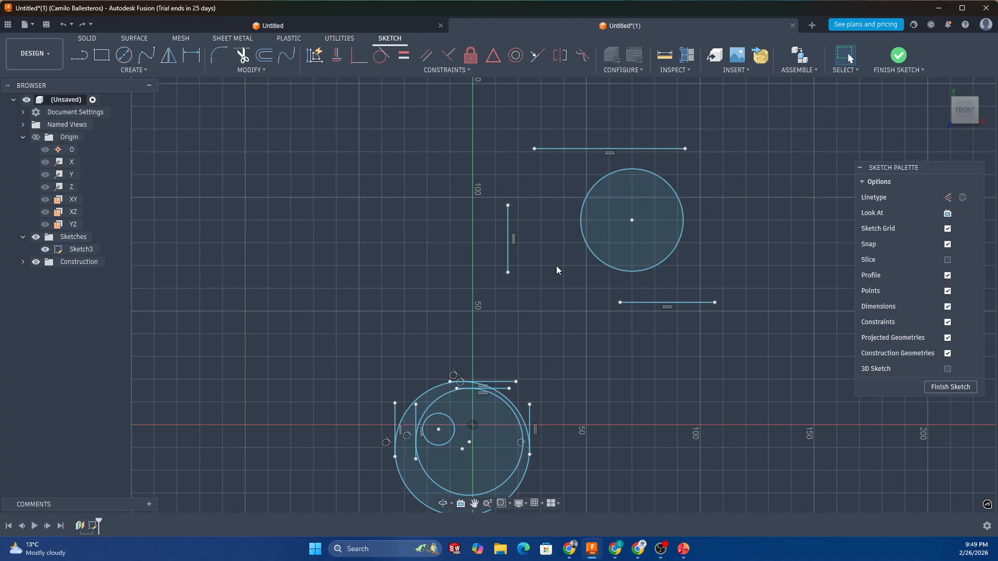
- Move the circle's center to about X 74.8, Y 88.1 in, and shift the horizontal line below it farther down
left_click(632, 220)
mouse_move(632, 222)
left_mouse_down()
mouse_move(674, 228)
mouse_move(554, 247)
mouse_move(653, 226)
mouse_move(633, 227)
mouse_move(643, 226)
left_mouse_up()
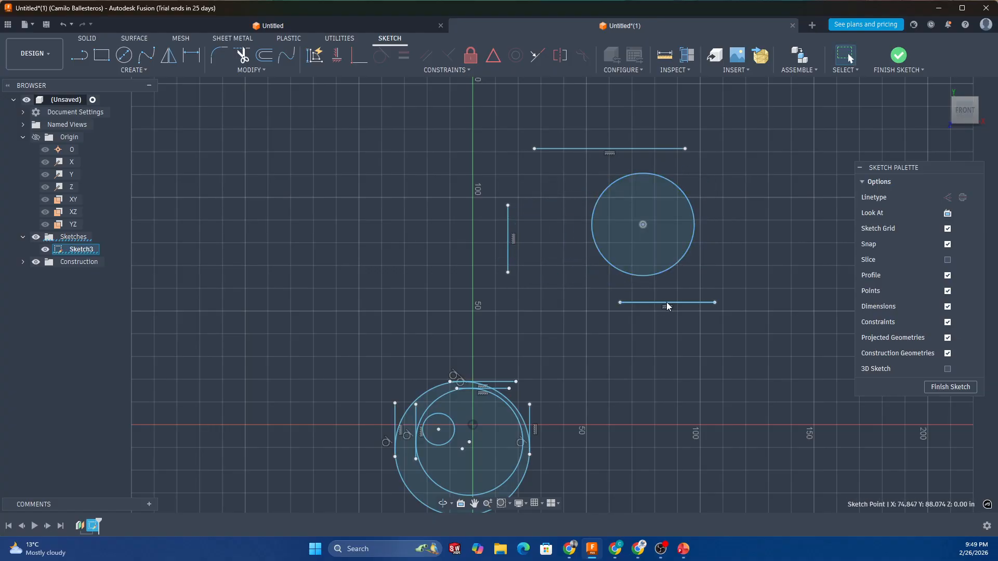
mouse_move(666, 301)
left_mouse_down()
mouse_move(618, 318)
mouse_move(673, 334)
left_mouse_up()
left_click(702, 302)
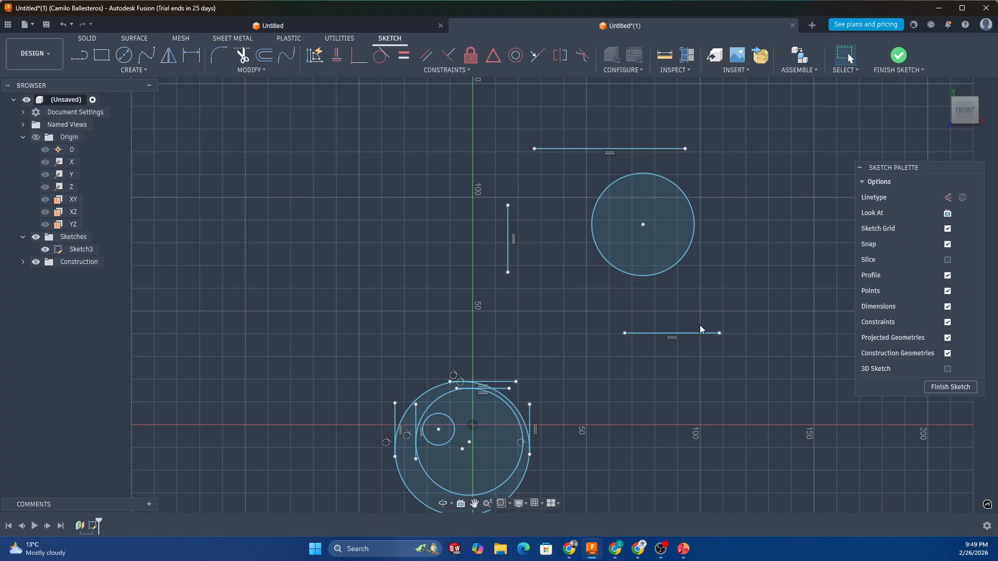
left_click_drag(697, 335, 691, 330)
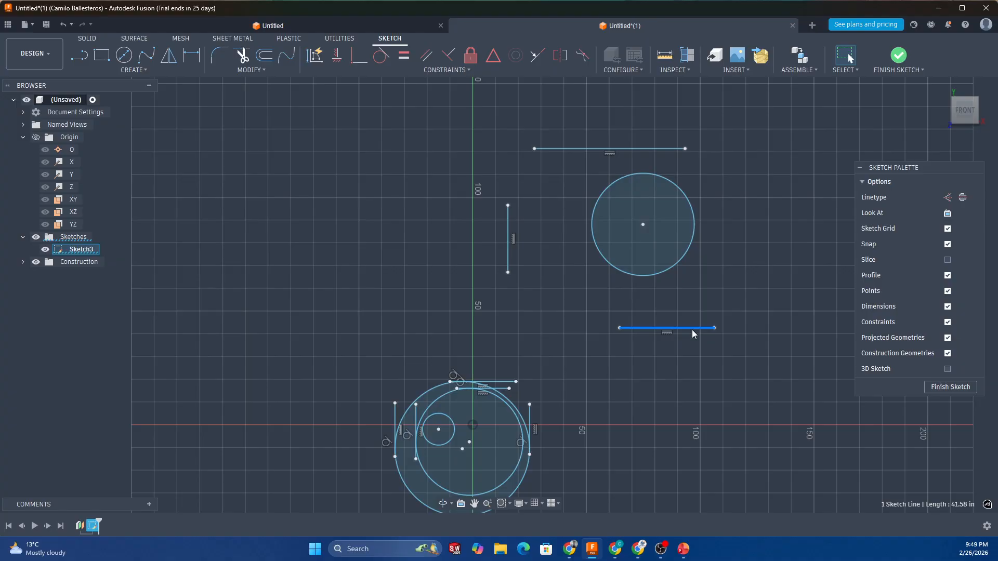
key("Escape")
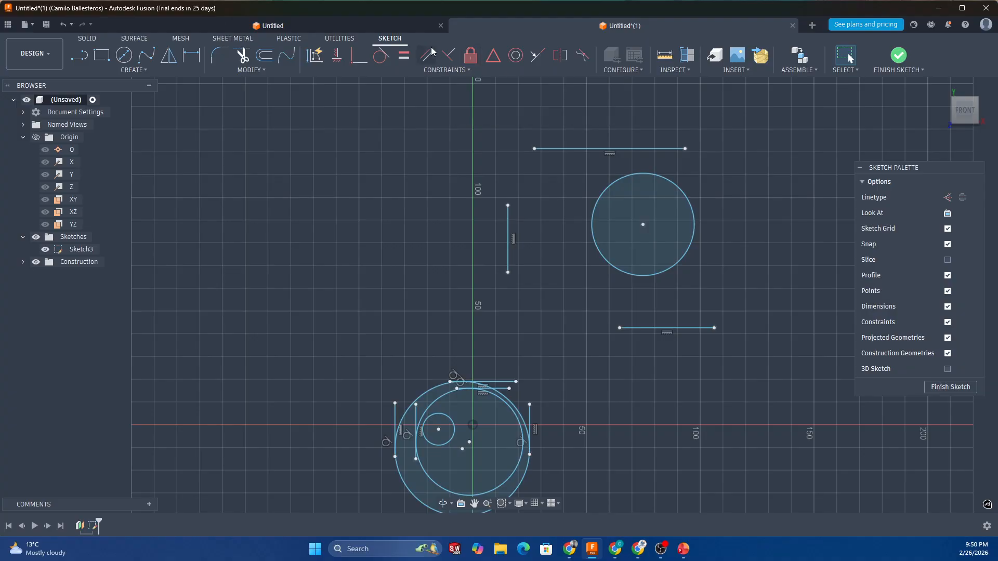
- Apply the Fix constraint to the three lines surrounding the circle
left_click(470, 58)
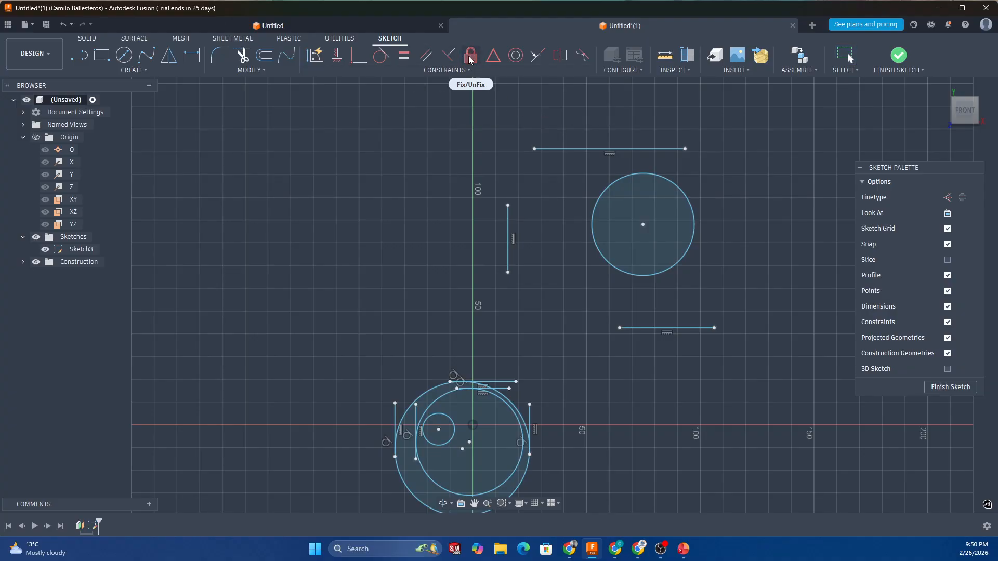
left_click(559, 150)
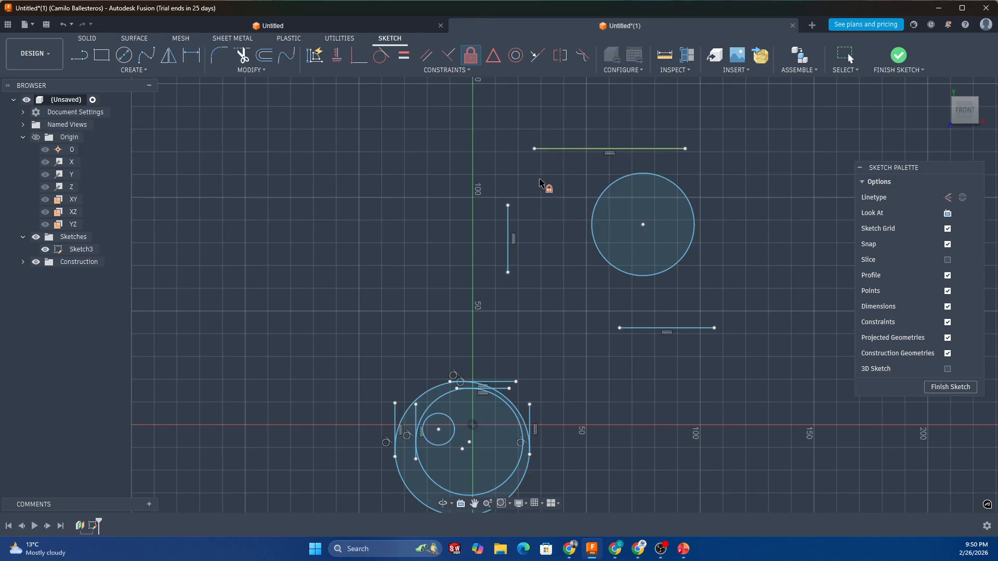
left_click(508, 231)
left_click(620, 328)
key("Escape")
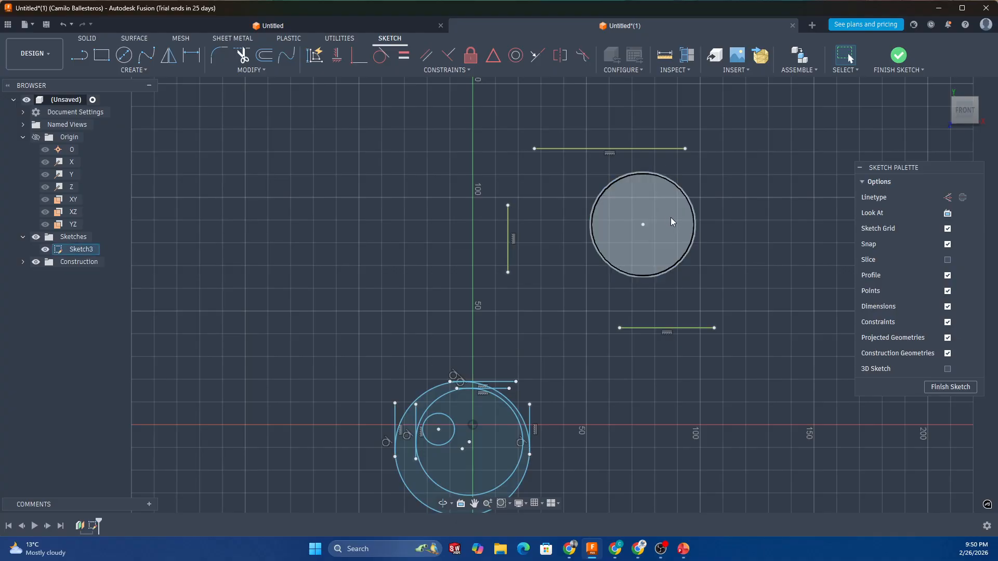
- Move the circle's center to about X 72.3, Y 89.7 in, and dimension its diameter as 45 in
mouse_move(644, 225)
left_mouse_down()
mouse_move(735, 249)
mouse_move(637, 221)
left_mouse_up()
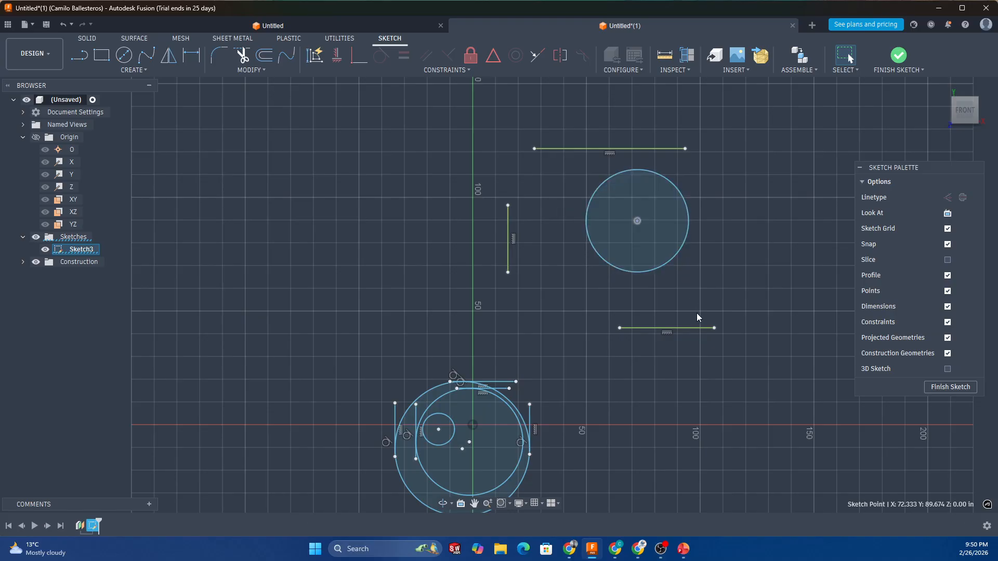
left_click(193, 56)
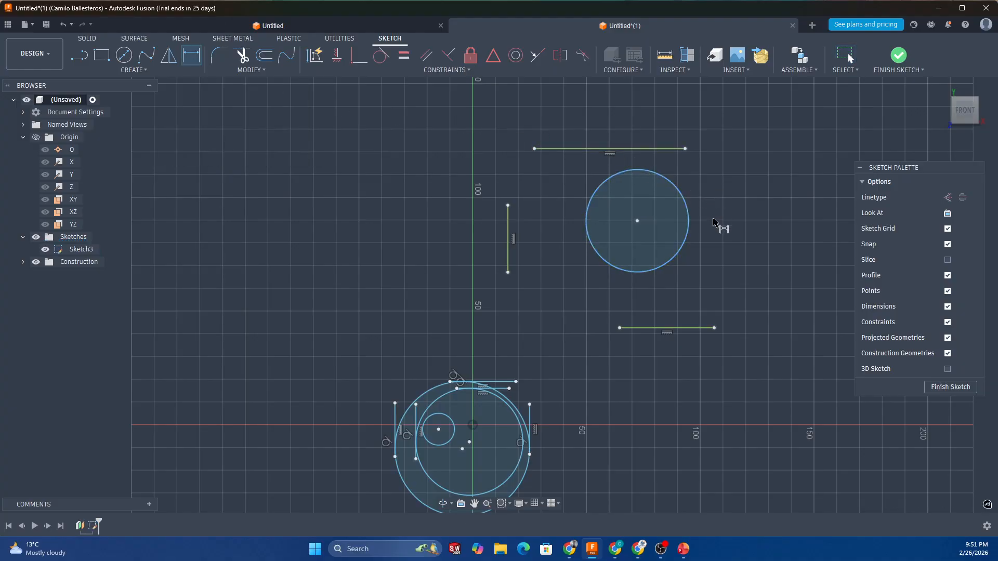
left_click(684, 255)
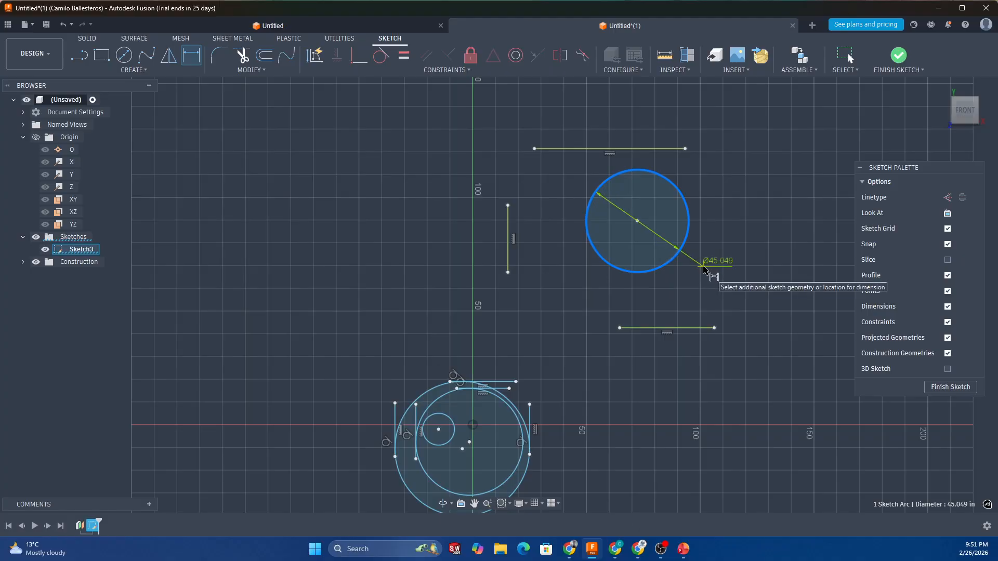
left_click(703, 267)
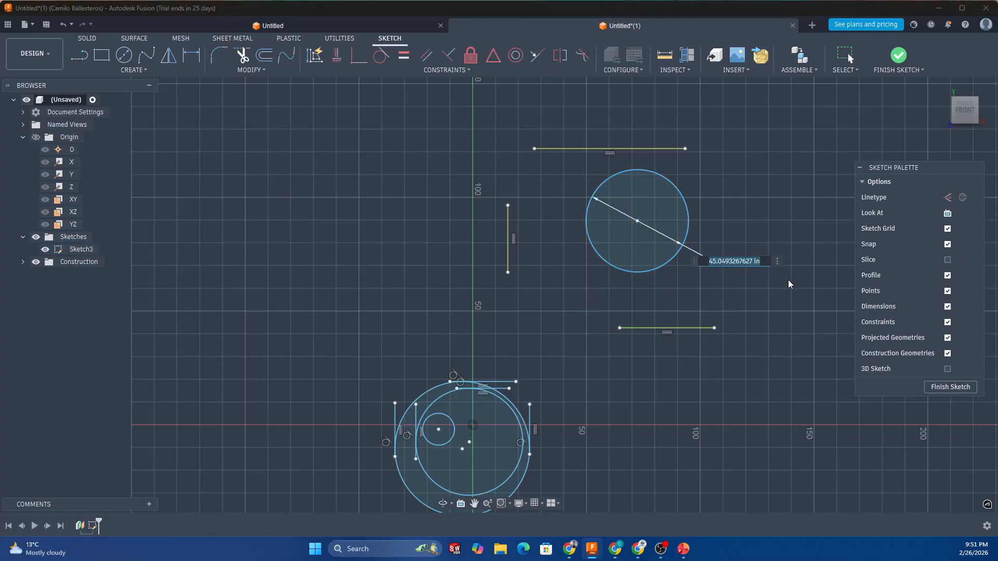
type("45")
key("Return")
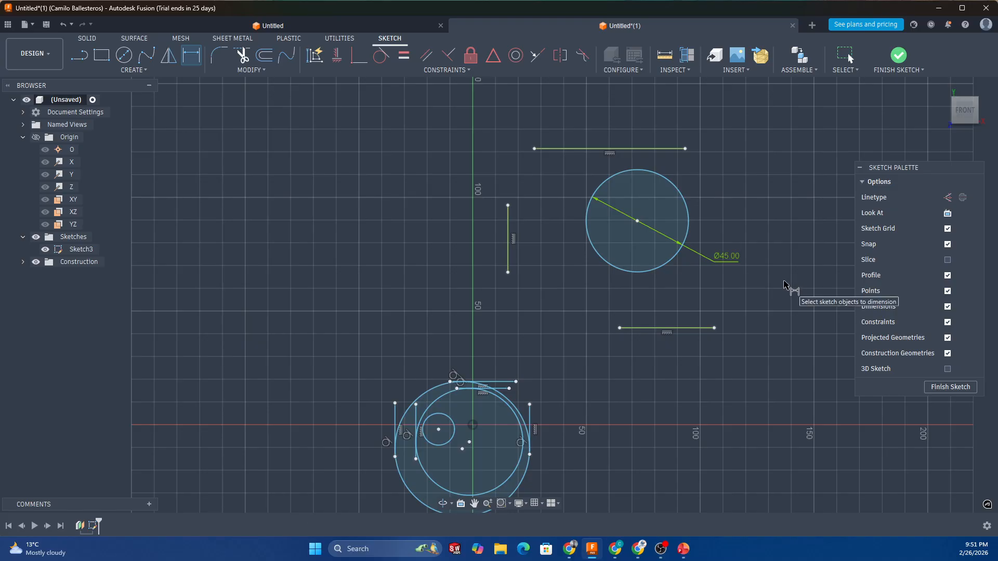
key("Escape")
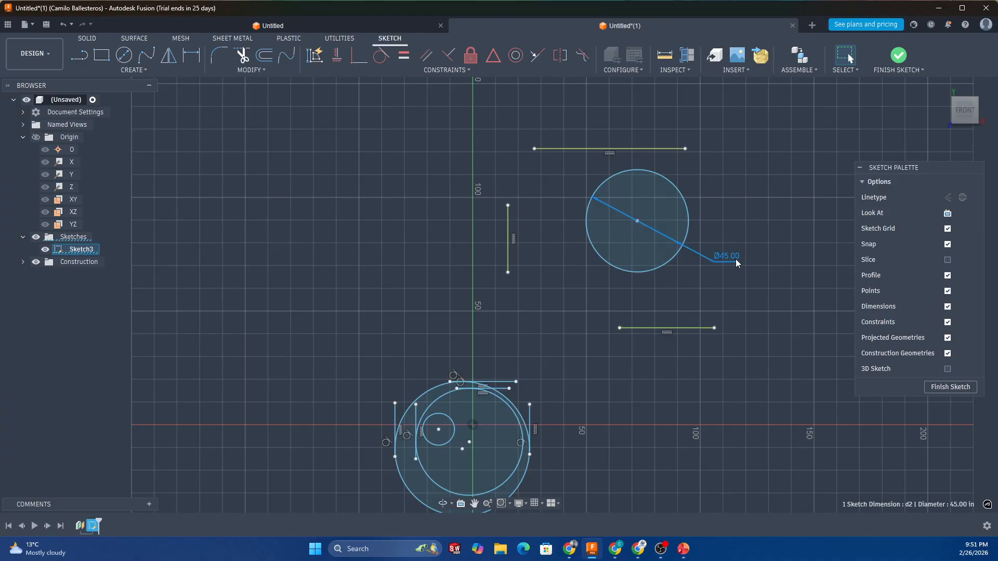
- Remove the circle's diameter dimension and make the circle tangent to the fixed upper, left and lower lines
key("Escape")
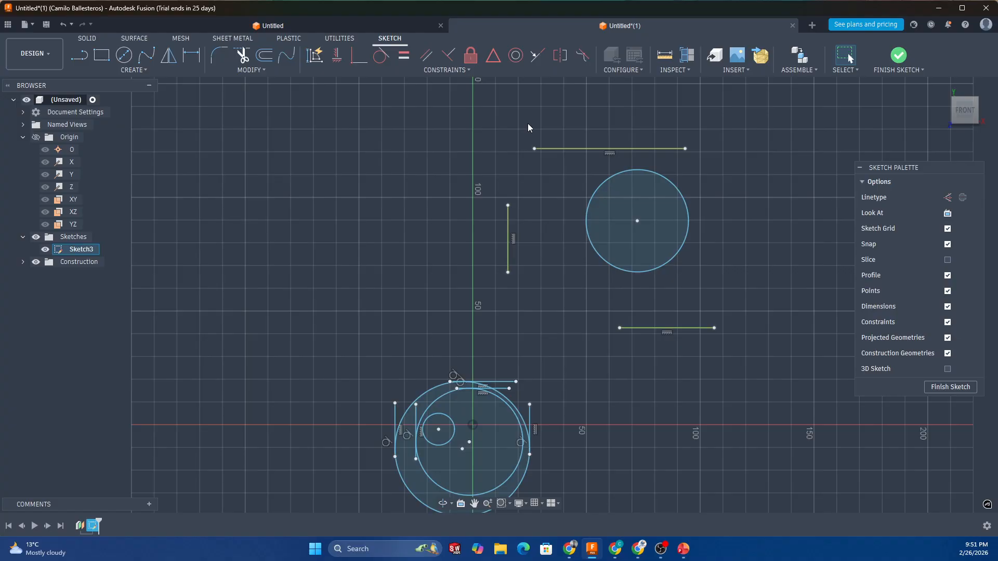
left_click(382, 61)
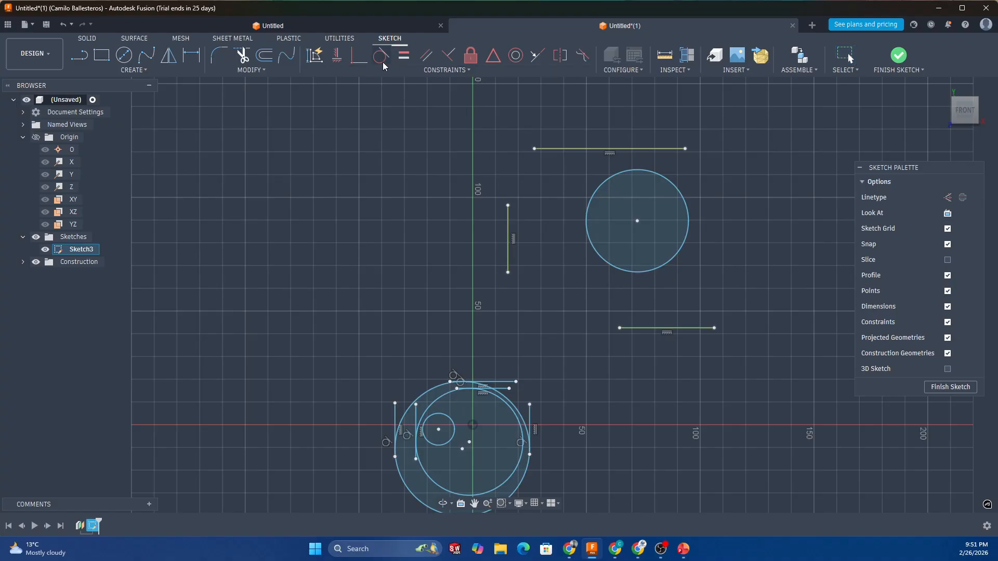
left_click(659, 178)
left_click(656, 149)
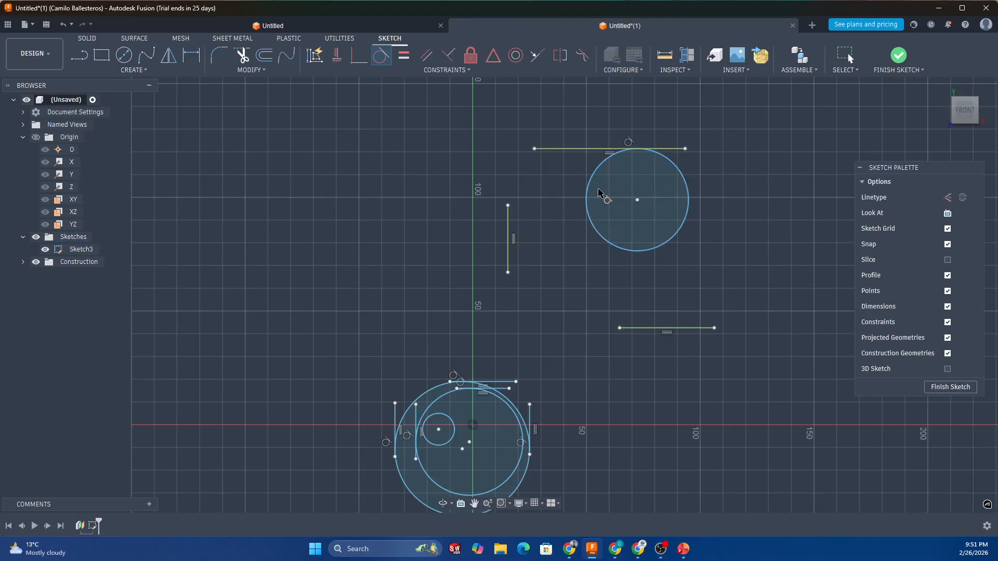
left_click(596, 230)
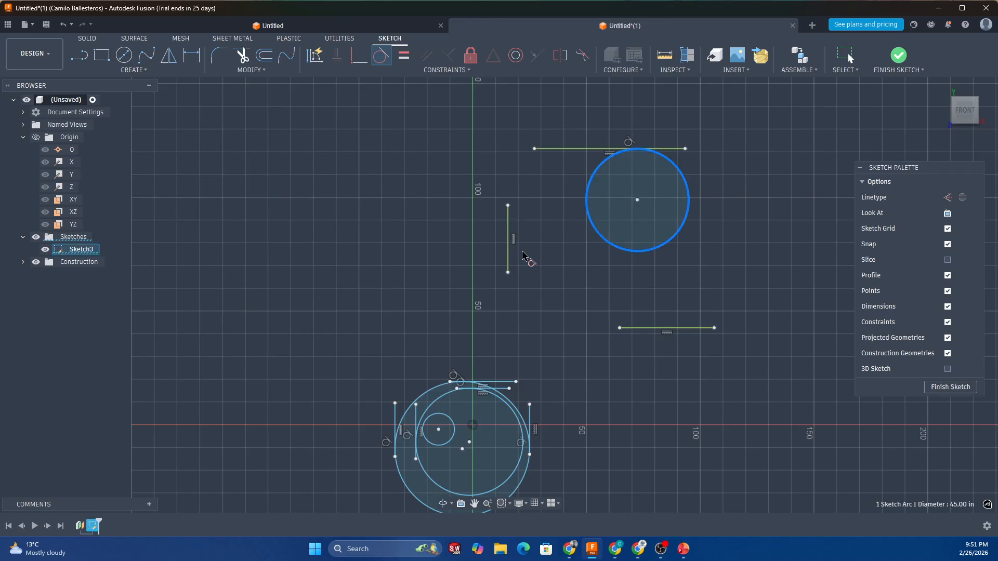
left_click(508, 238)
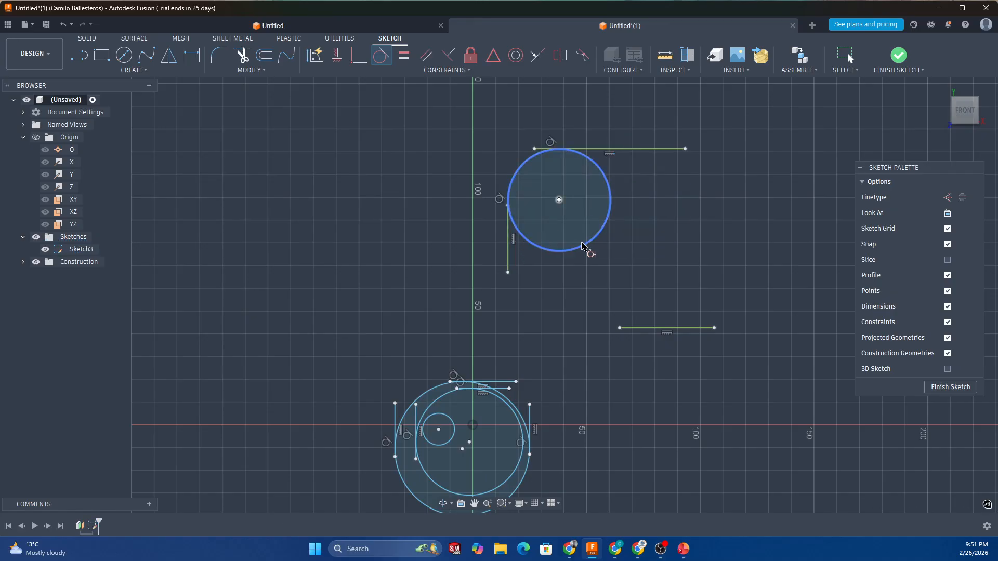
left_click(582, 244)
left_click(656, 329)
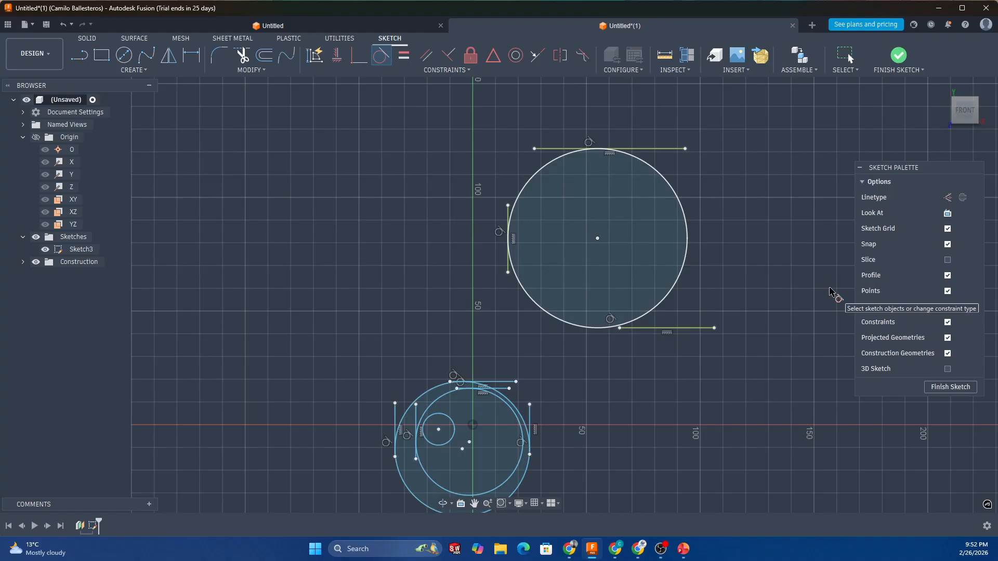
- Dimension the vertical distance between the fixed upper and lower horizontal lines as a driven dimension
left_click(193, 55)
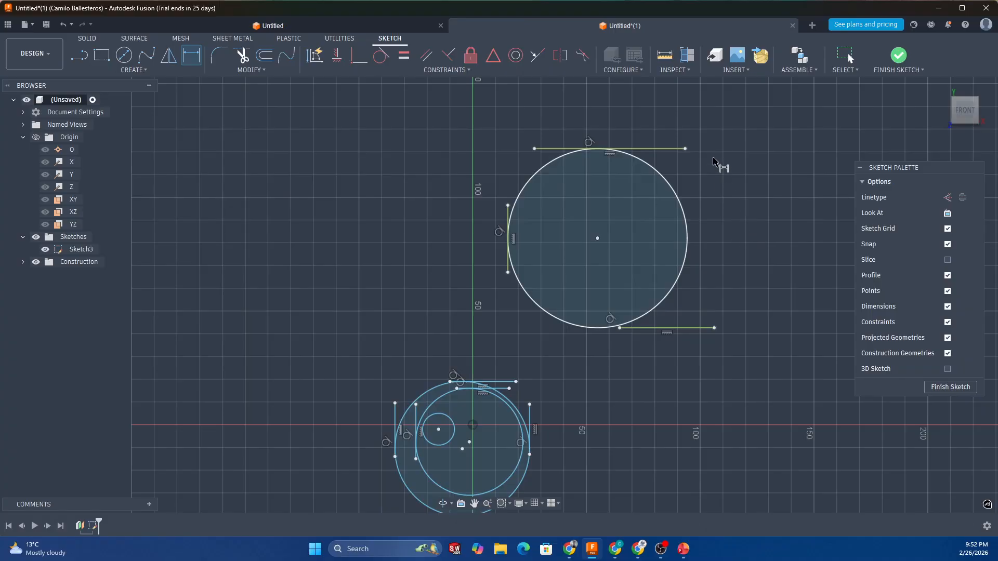
left_click(664, 150)
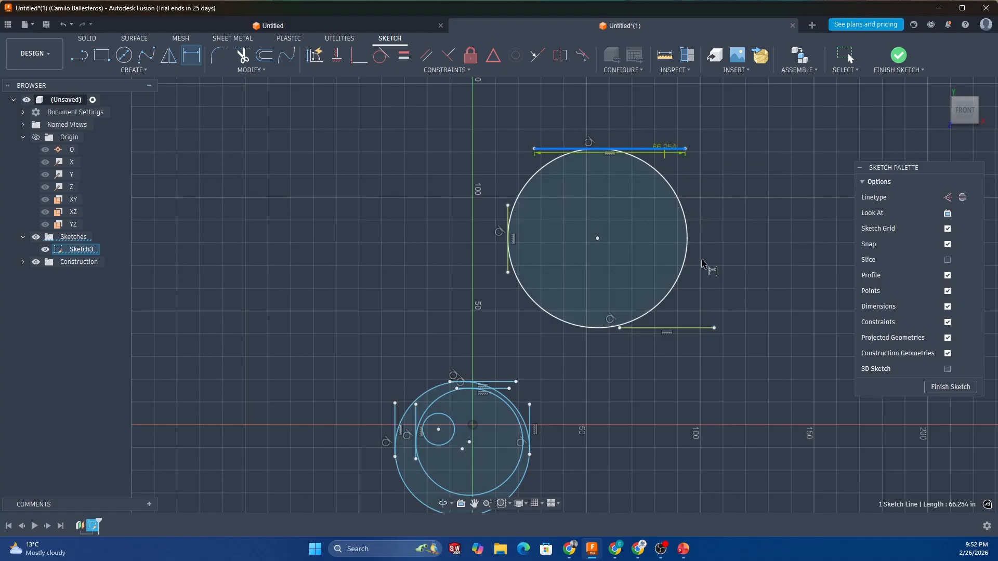
left_click(707, 328)
left_click(735, 271)
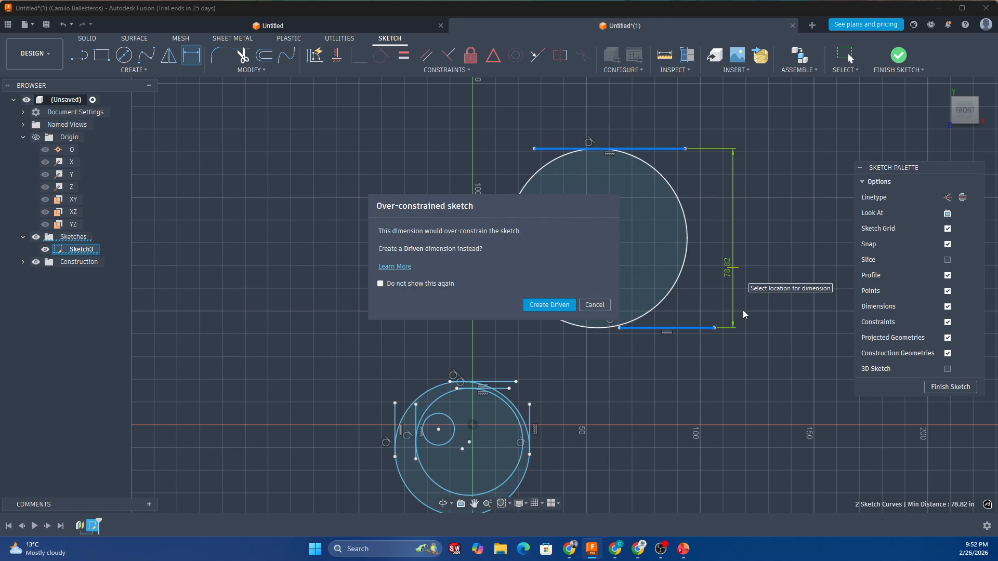
mouse_move(495, 204)
left_mouse_down()
mouse_move(569, 220)
mouse_move(359, 215)
left_mouse_up()
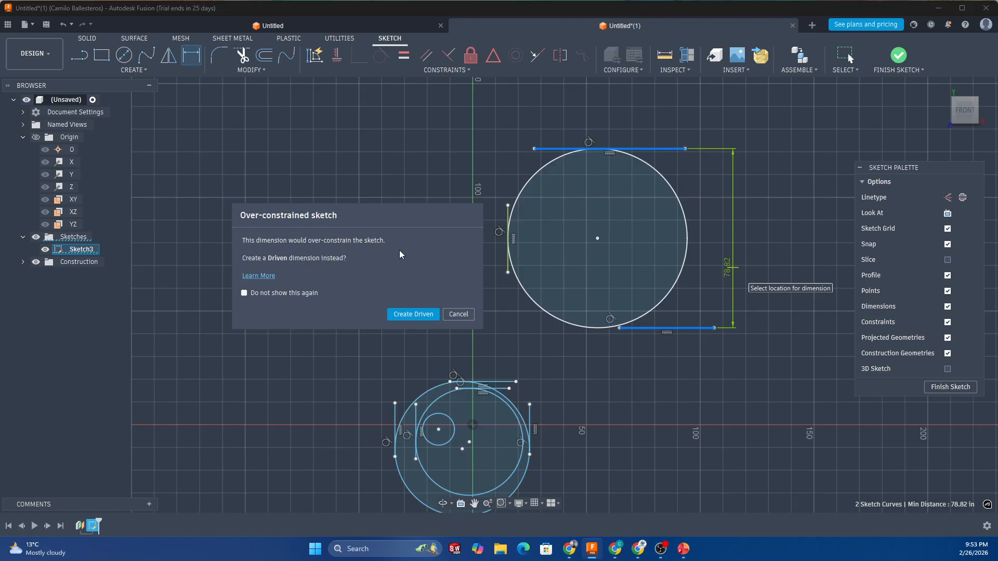
left_click(394, 314)
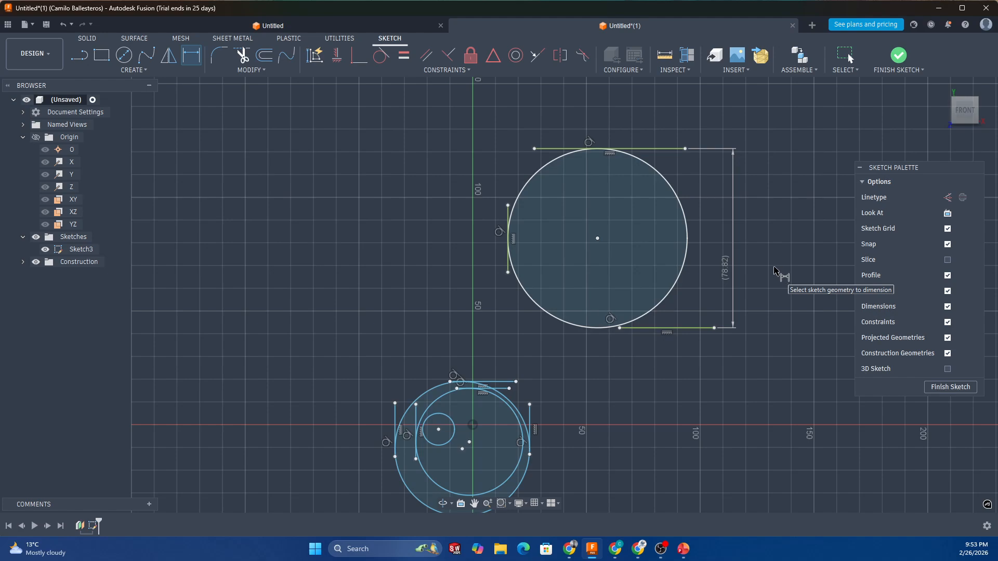
- Try to edit the driven distance dimension between the two horizontal lines
left_click(726, 279)
left_click(725, 279)
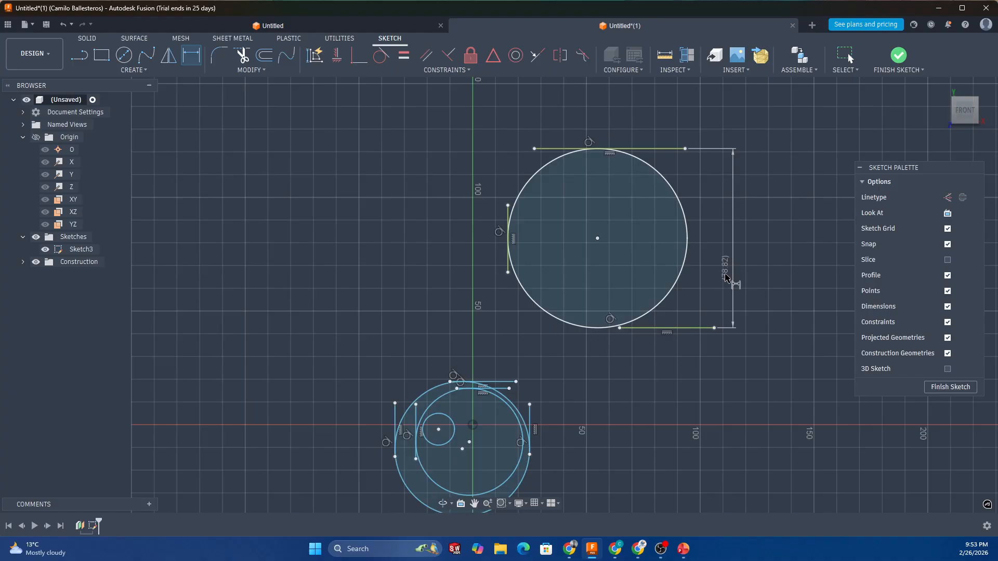
double_click(724, 276)
left_click(724, 277)
key("Escape")
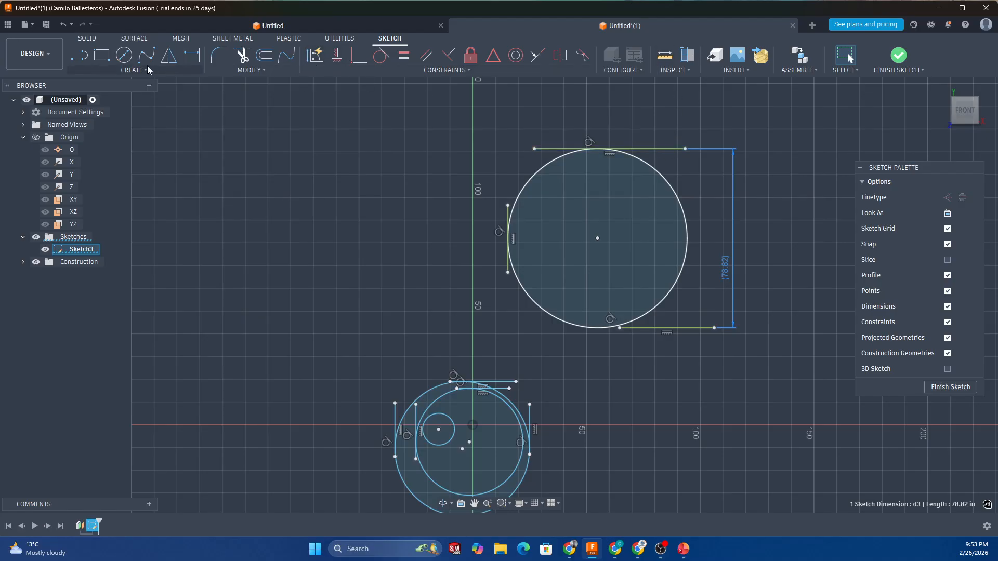
- Dimension the length of the horizontal line above the large circle as 70 in
left_click(192, 55)
left_click(657, 148)
left_click(627, 132)
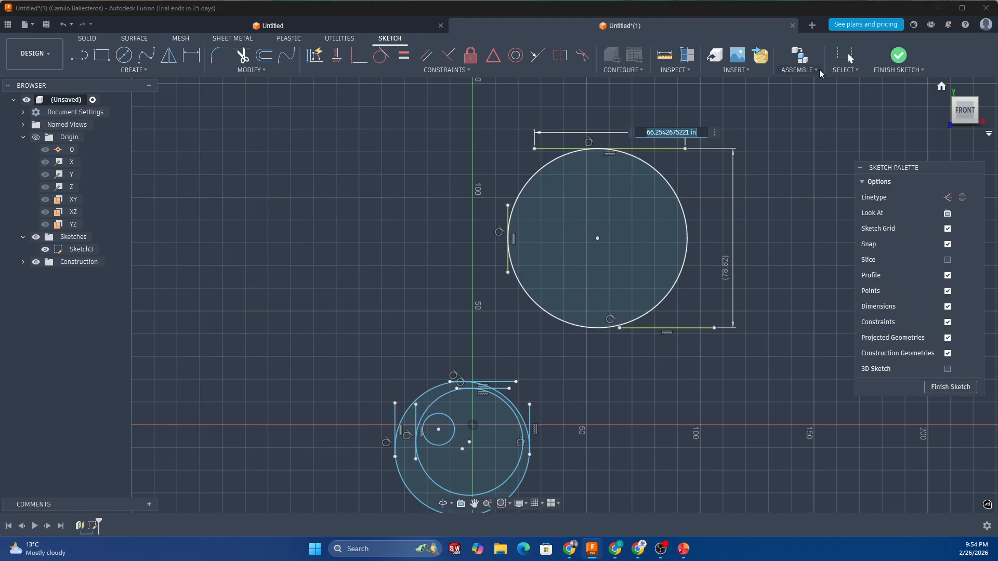
type("70")
key("Return")
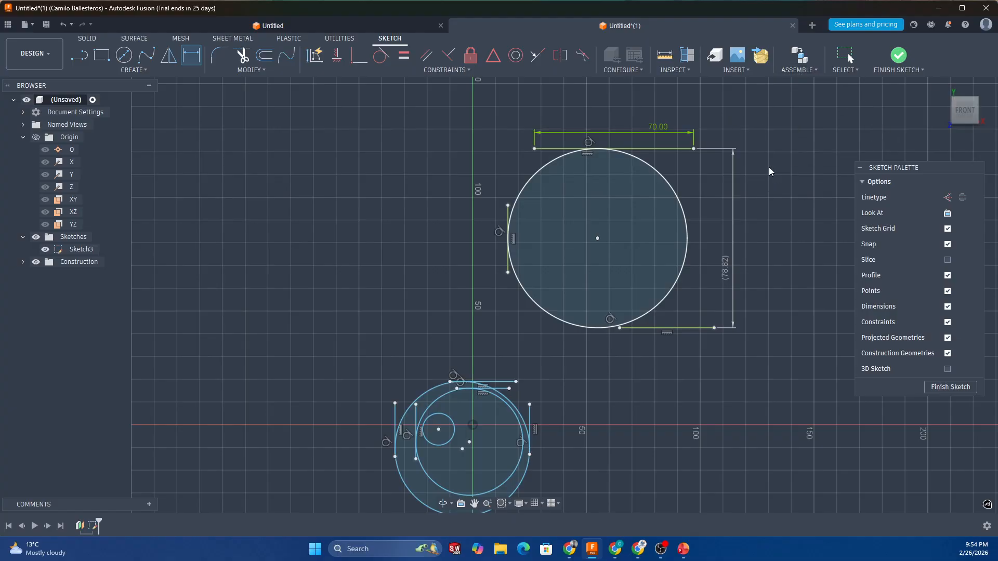
key("Escape")
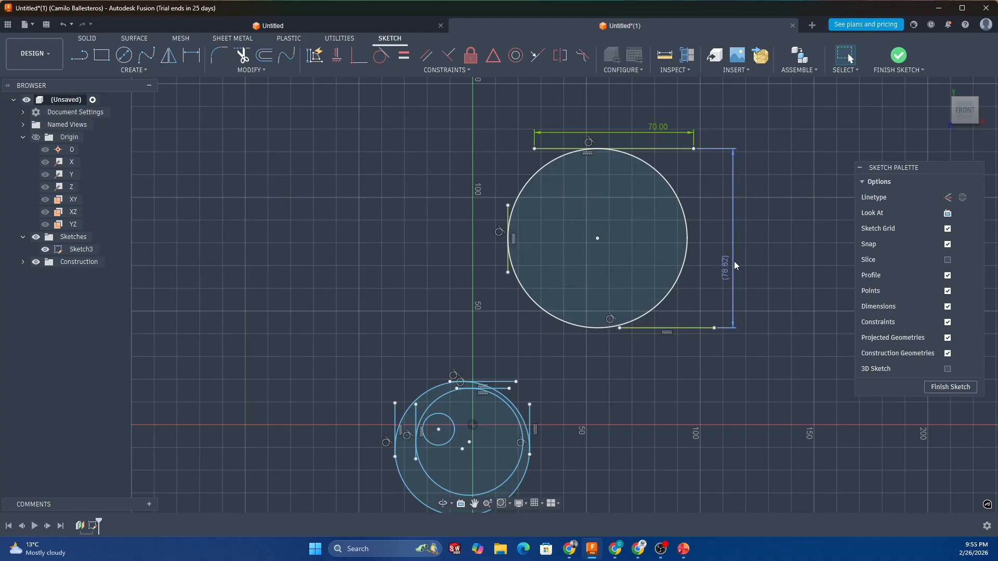
- Unfix the horizontal line below the large circle and delete the driven distance dimension
mouse_move(735, 262)
left_click(691, 328)
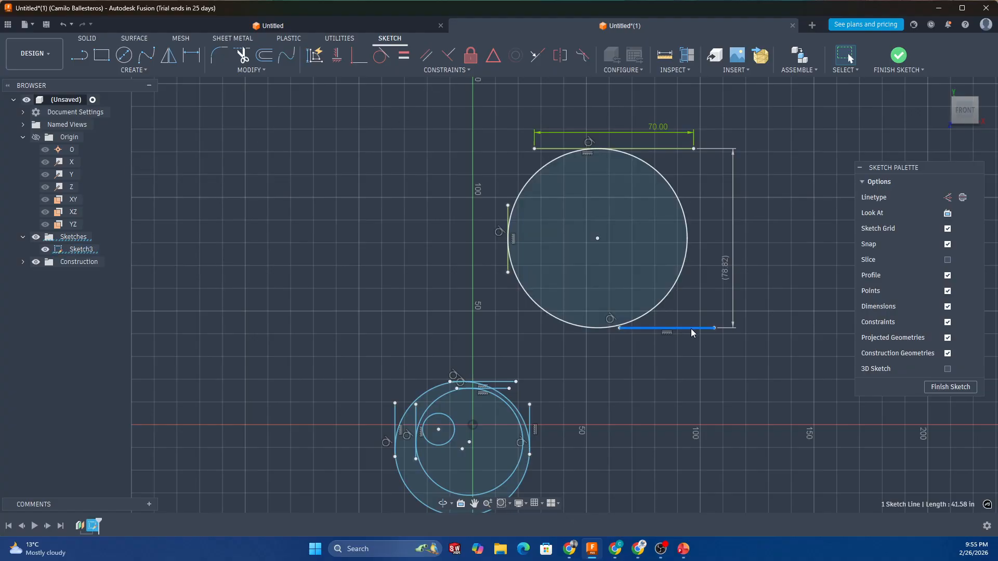
left_click(467, 63)
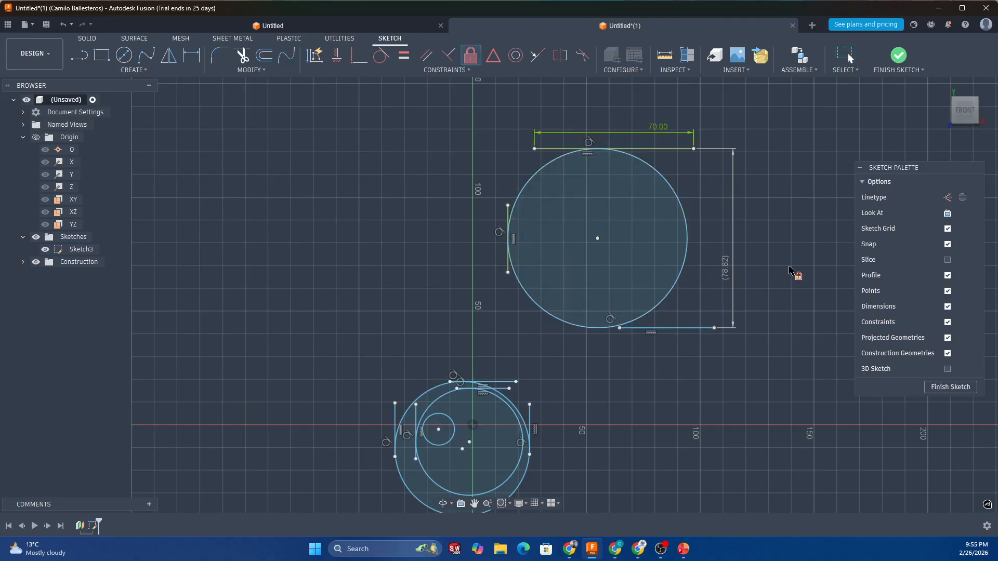
key("Escape")
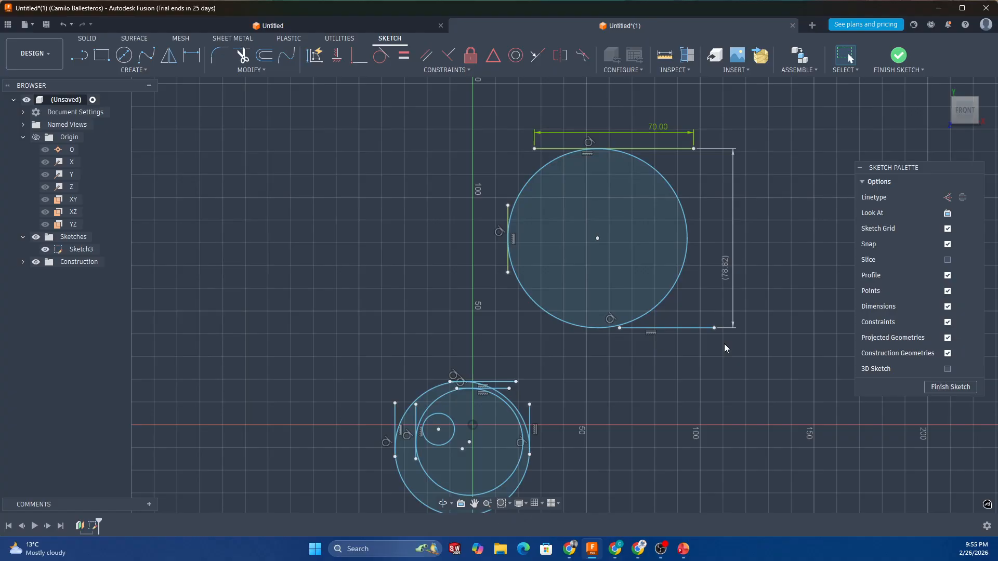
left_click(733, 270)
key("Delete")
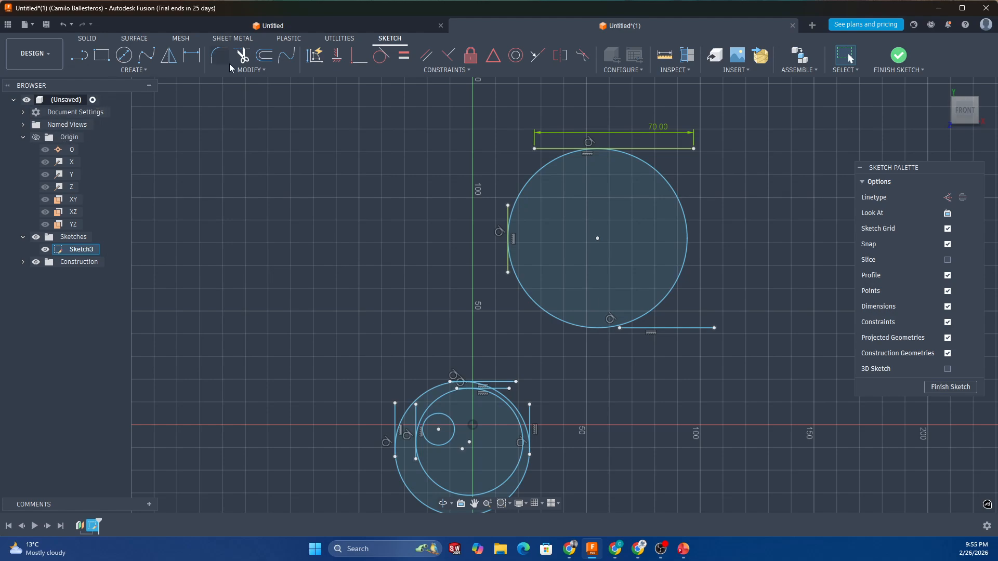
- Dimension the vertical distance between the horizontal lines above and below the large circle as 100 in
left_click(190, 57)
left_click(666, 149)
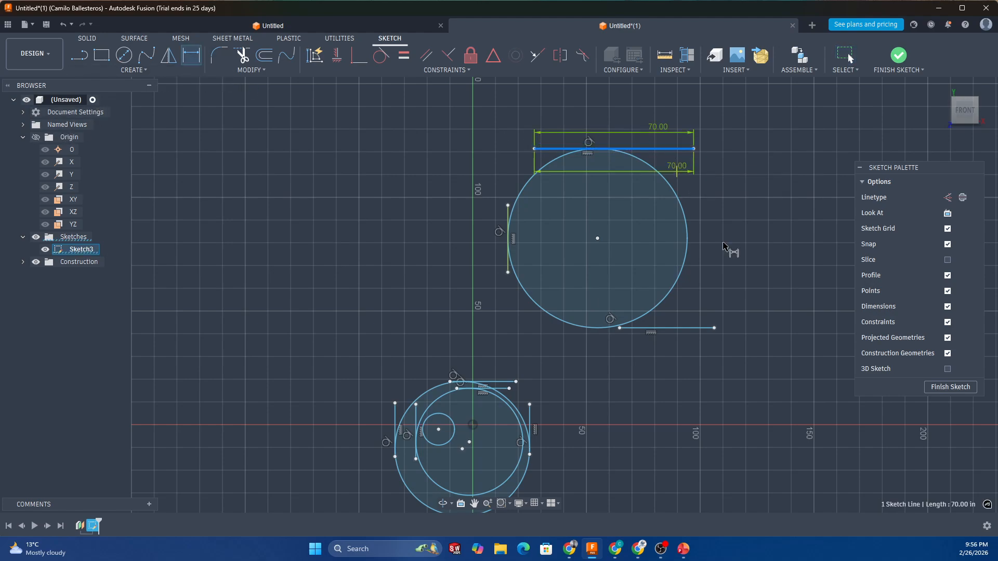
left_click(711, 327)
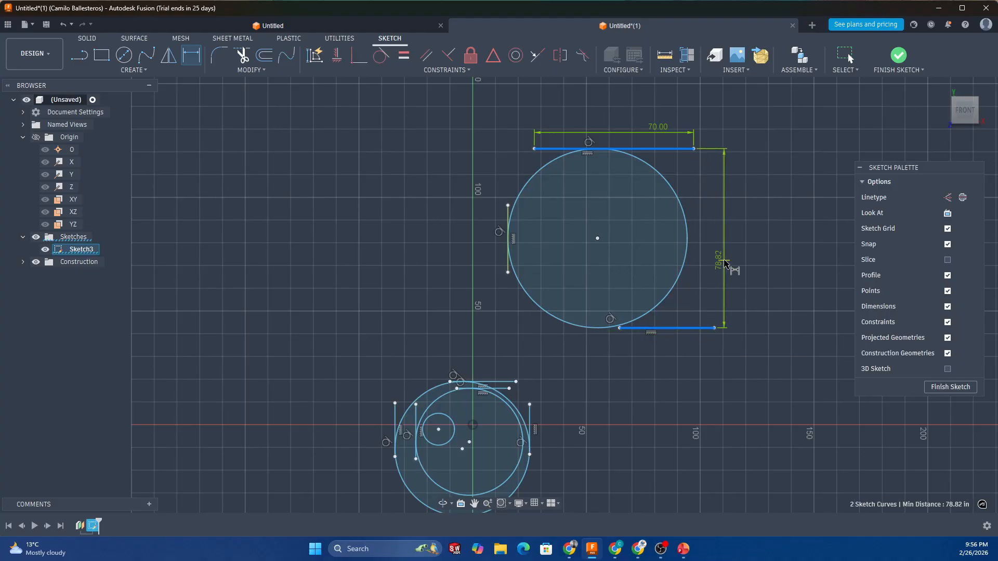
left_click(737, 281)
type("100")
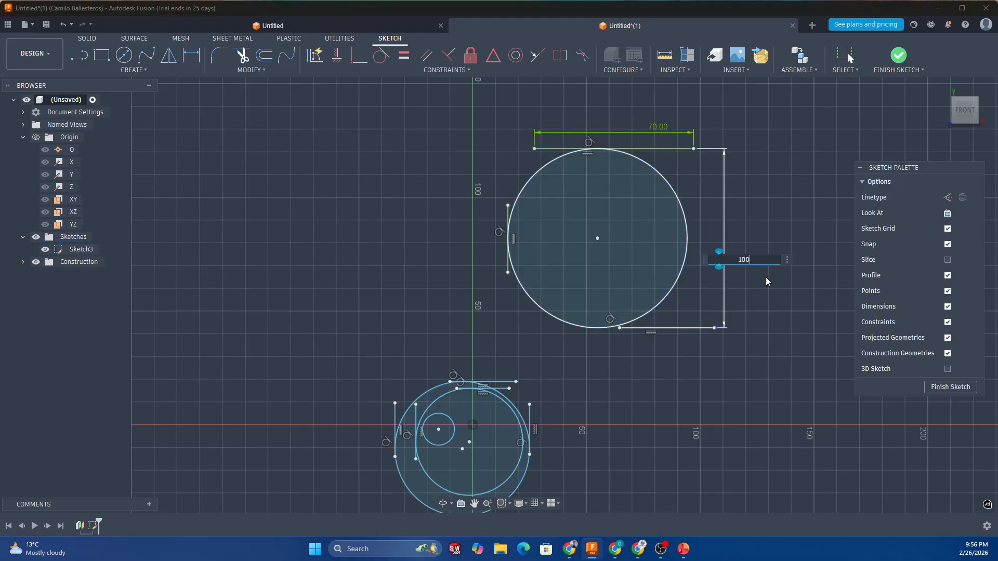
key("Return")
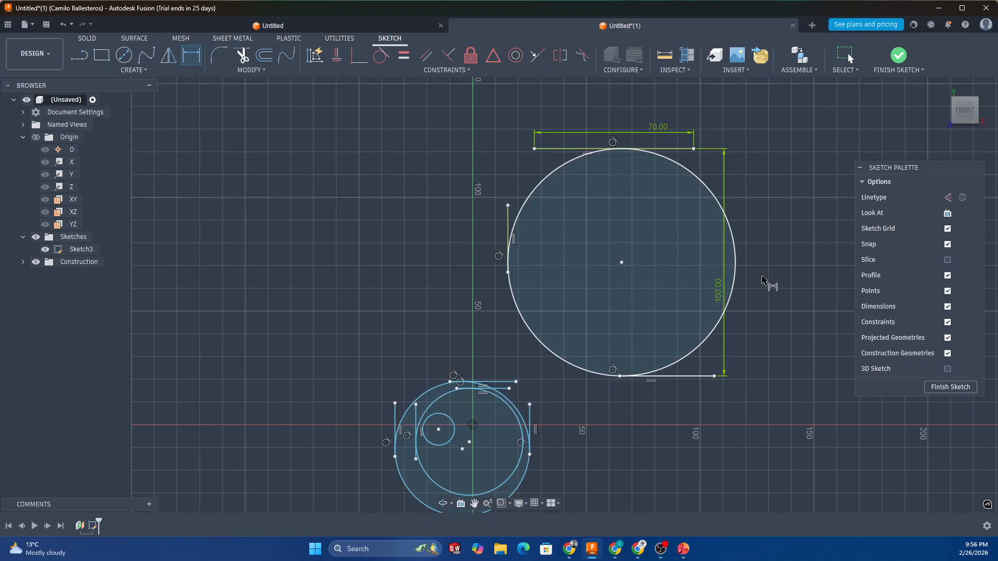
key("Escape")
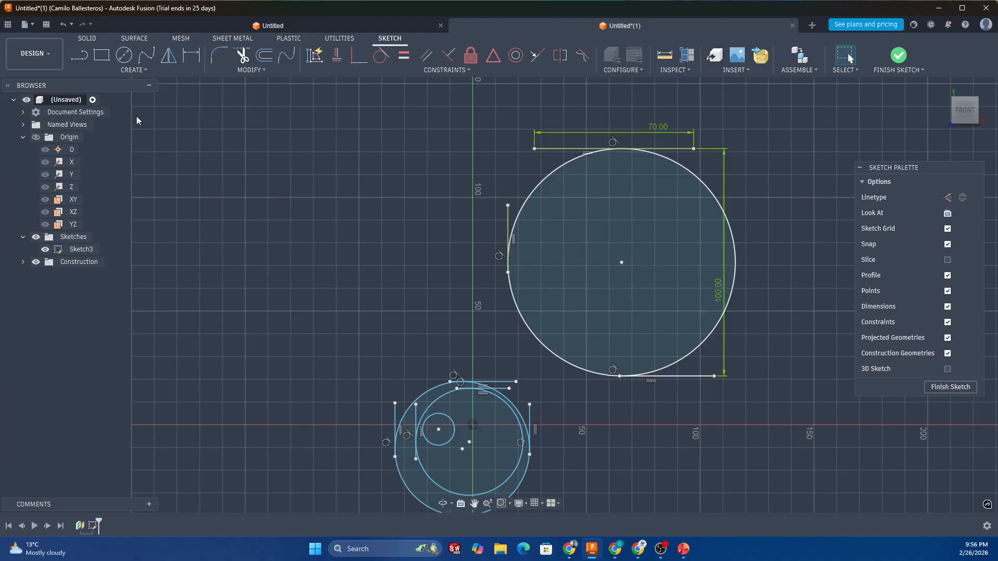
- Sketch a 3-Point Arc of about 43.1 in radius, bulging upward, in the empty area left of the large circle
left_click(133, 70)
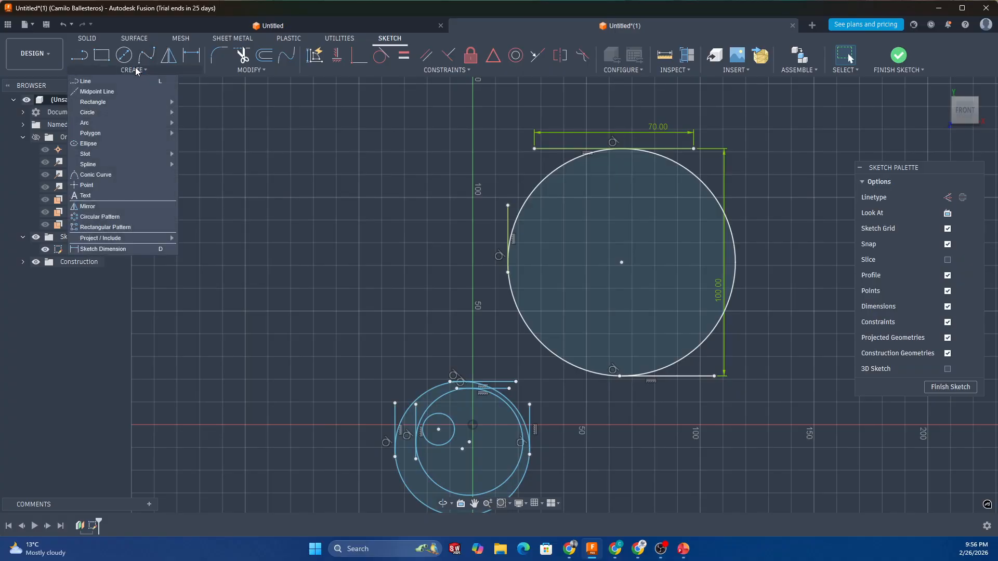
mouse_move(154, 125)
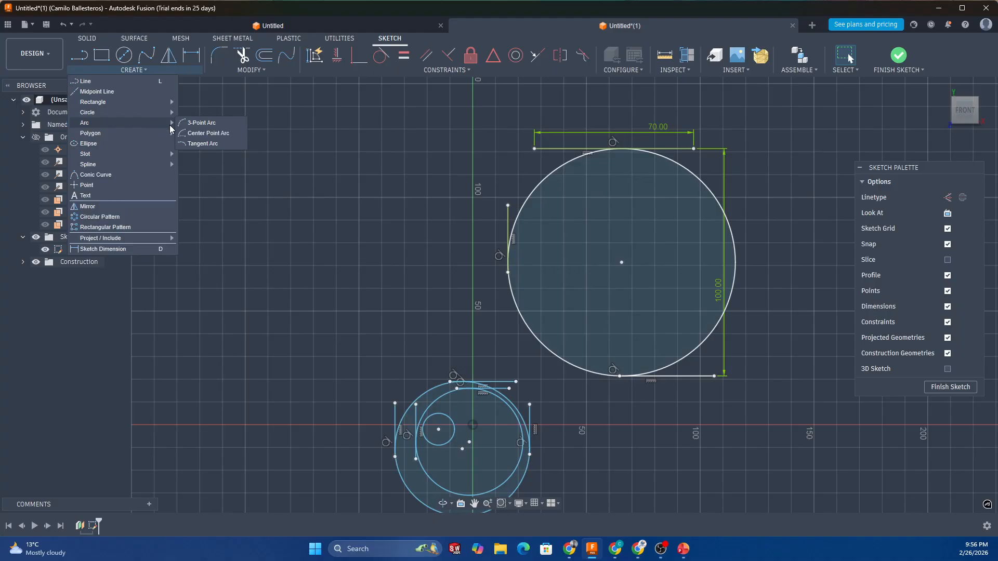
left_click(208, 126)
scroll(552, 325, "down", 5)
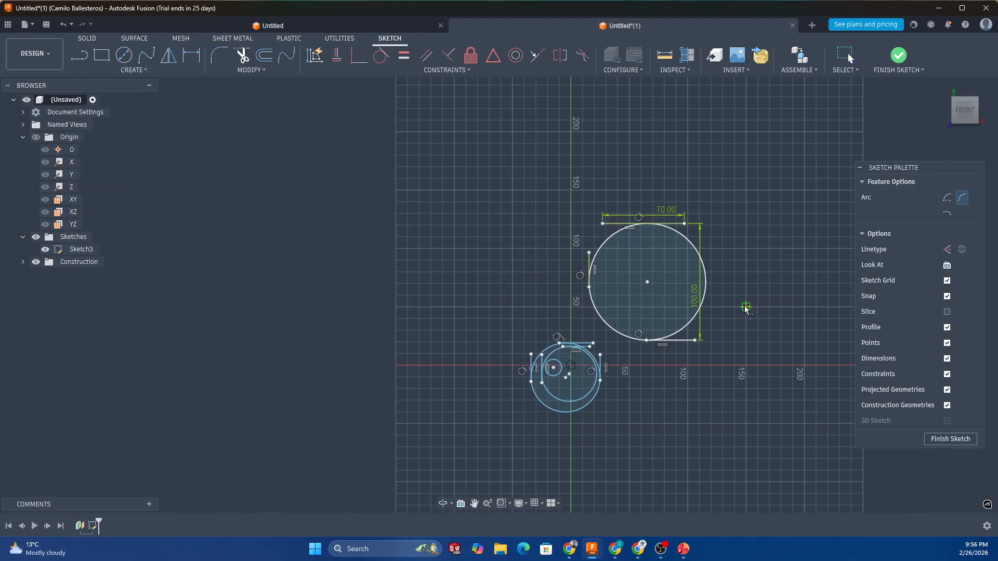
scroll(587, 285, "up", 4)
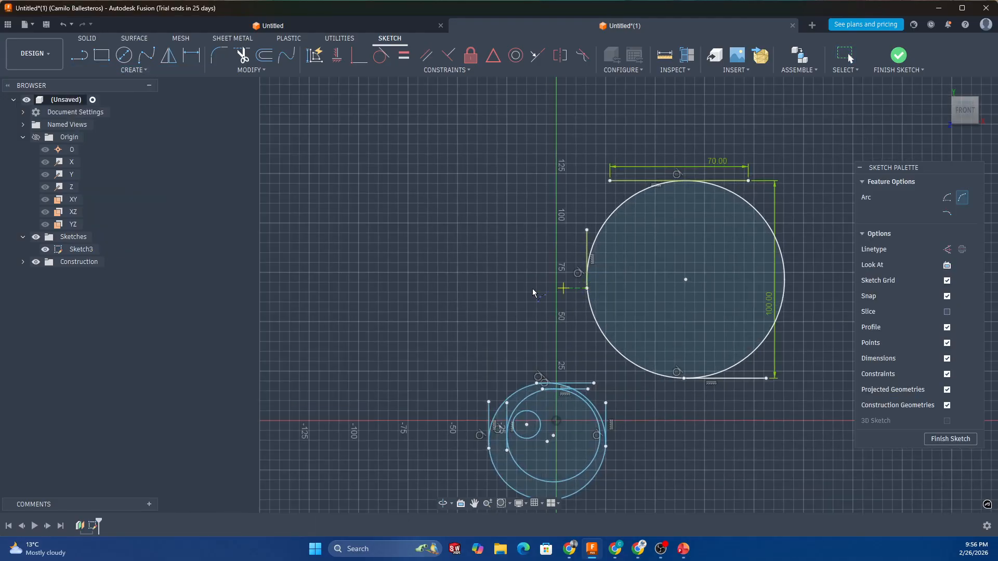
left_click(507, 223)
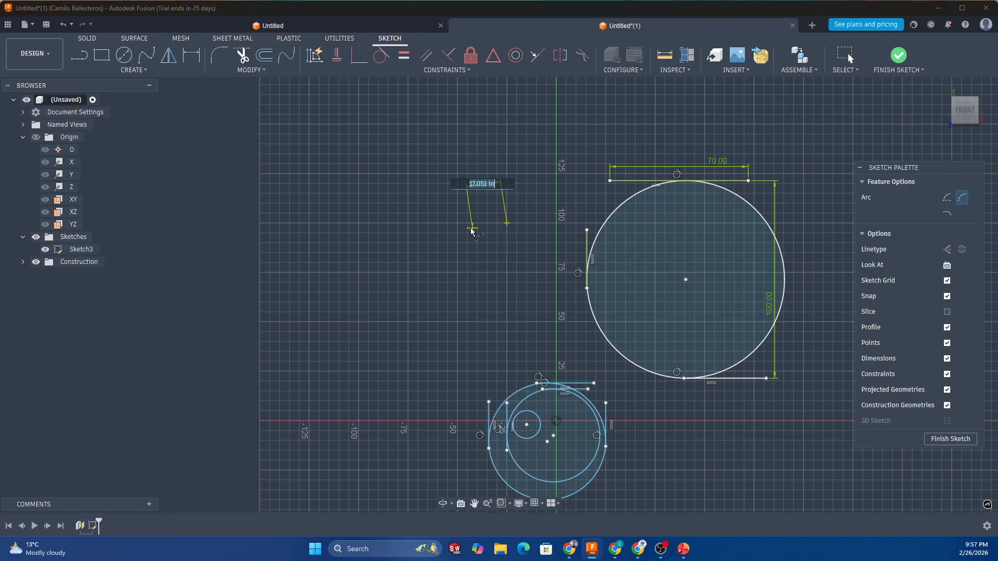
left_click(361, 224)
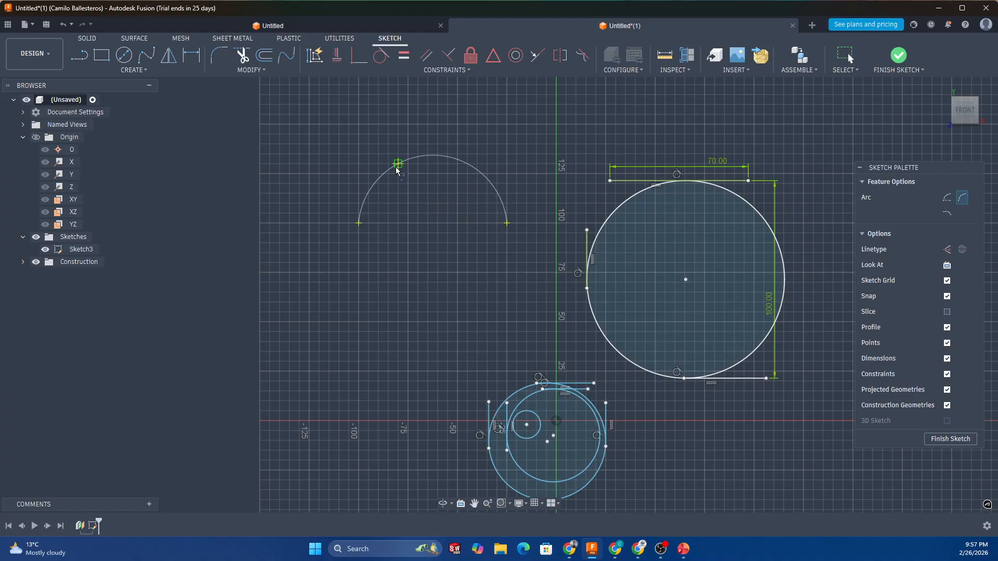
left_click(410, 182)
key("Escape")
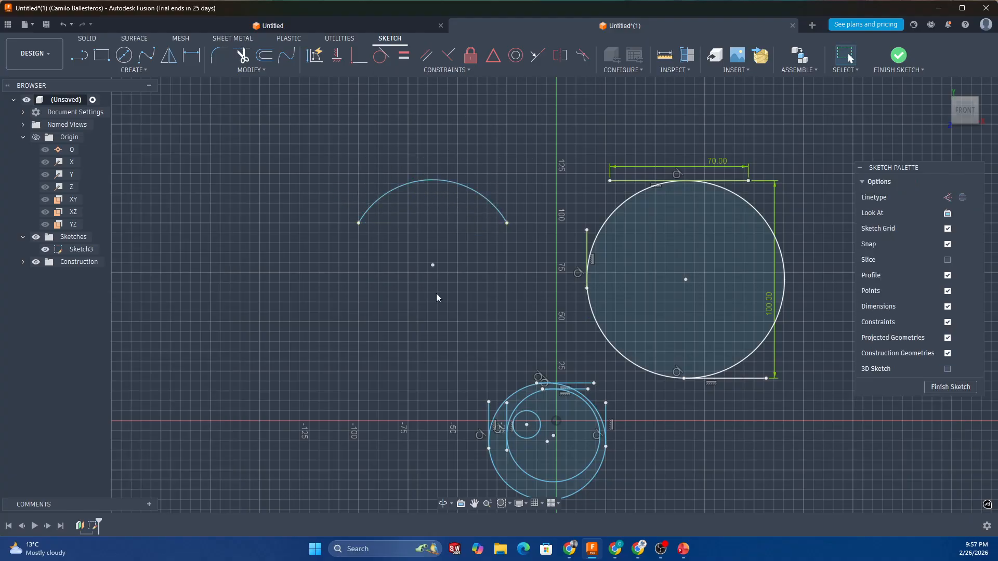
left_click(390, 200)
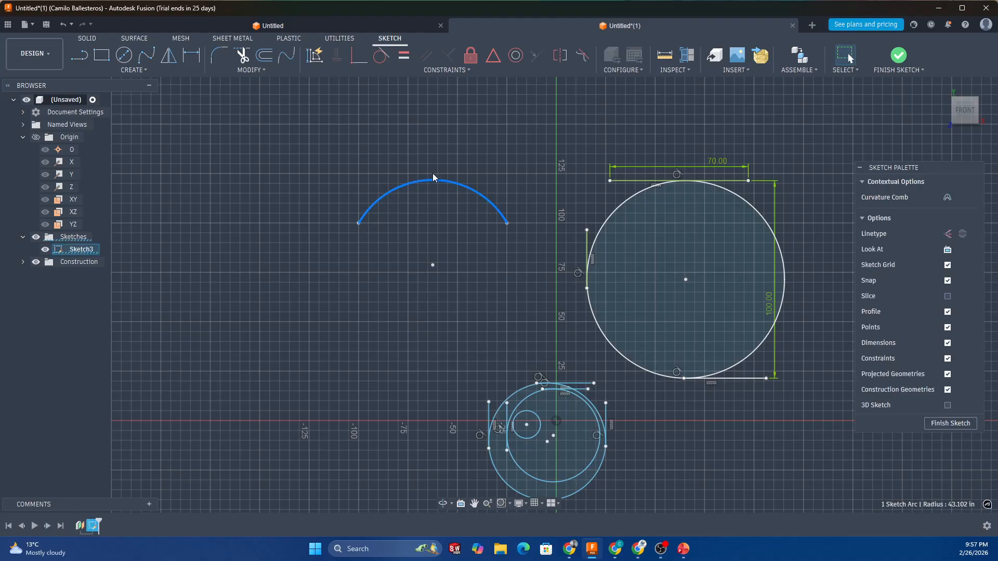
left_click(251, 155)
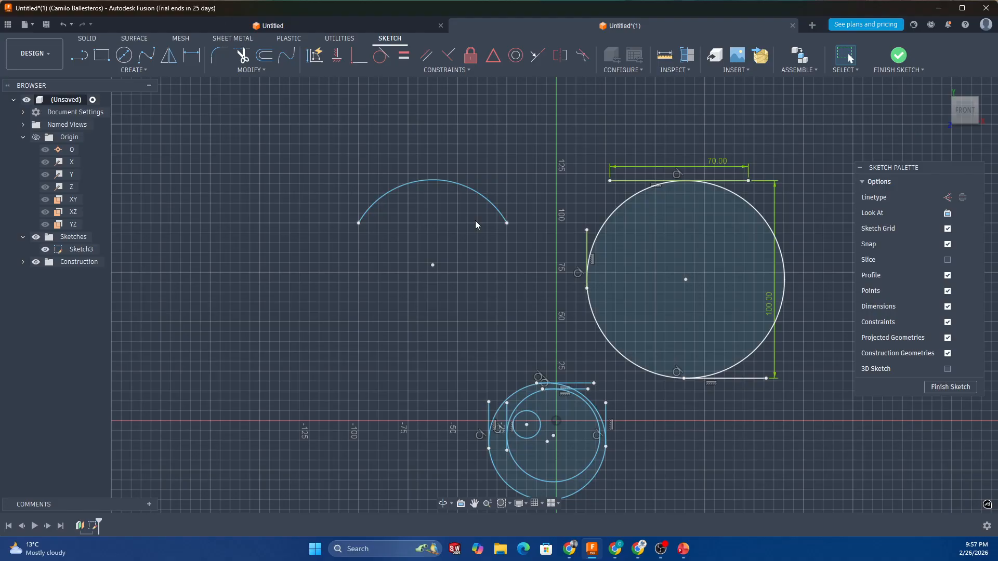
scroll(526, 280, "up", 1)
scroll(535, 285, "down", 3)
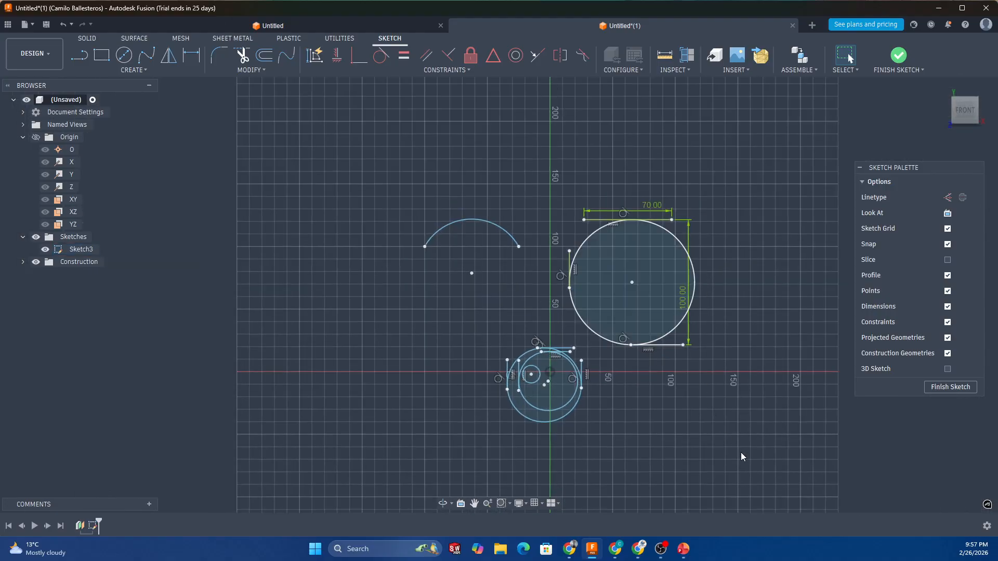
- Delete all existing sketch geometry and sketch a Center Rectangle of about 300 by 120 in centred on the origin
mouse_move(742, 457)
left_mouse_down()
mouse_move(364, 235)
mouse_move(342, 181)
left_mouse_up()
key("Delete")
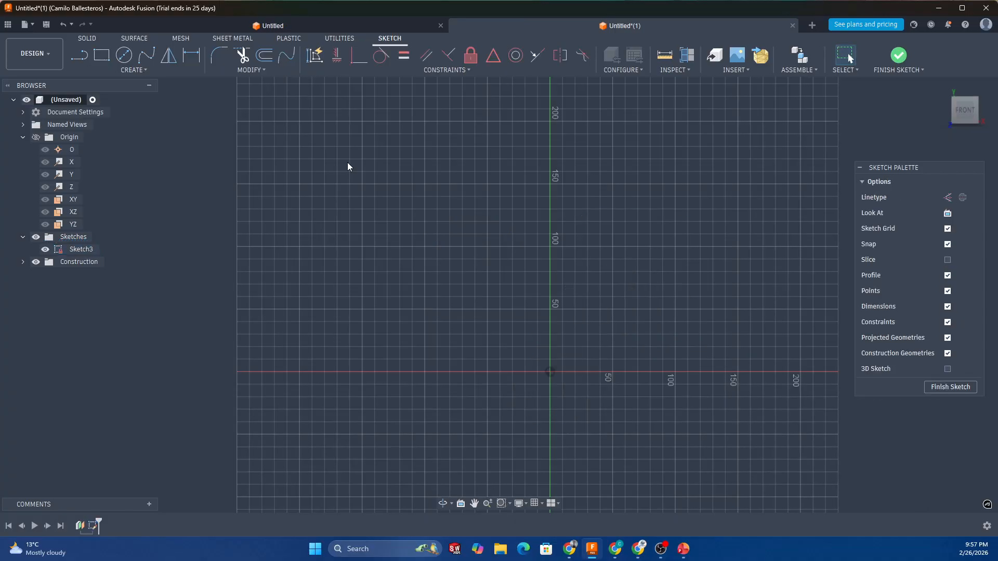
left_click(95, 68)
mouse_move(155, 102)
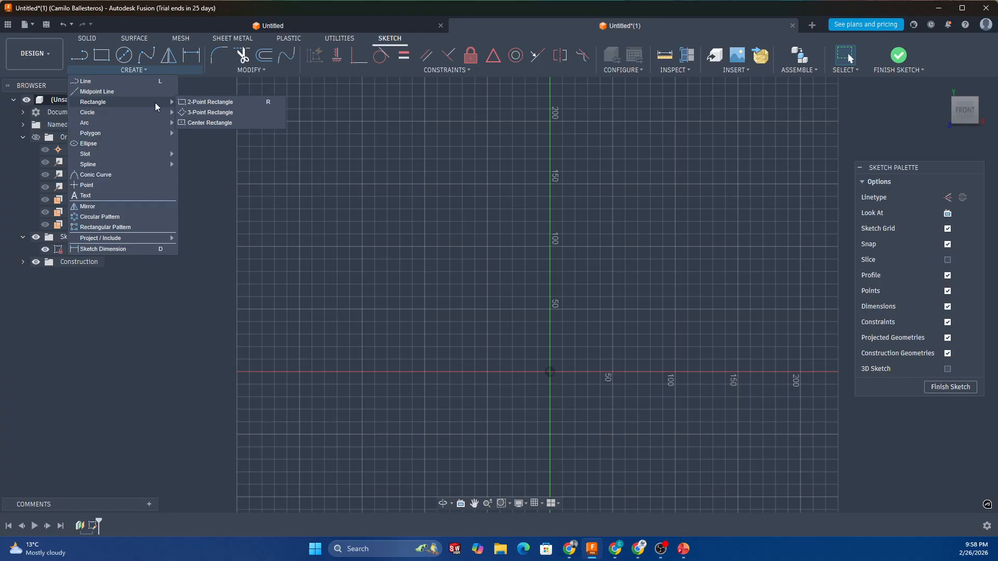
left_click(204, 122)
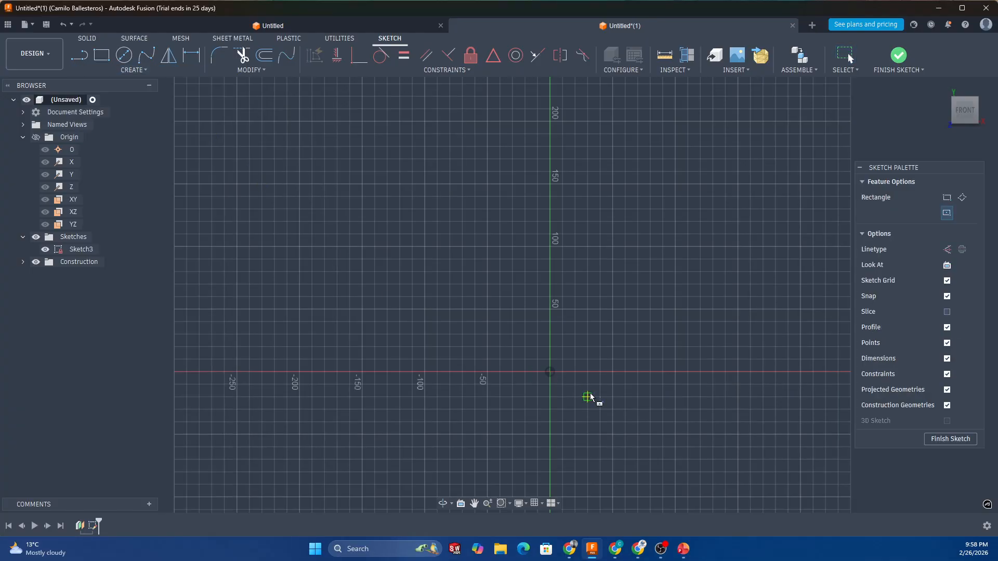
left_click(550, 372)
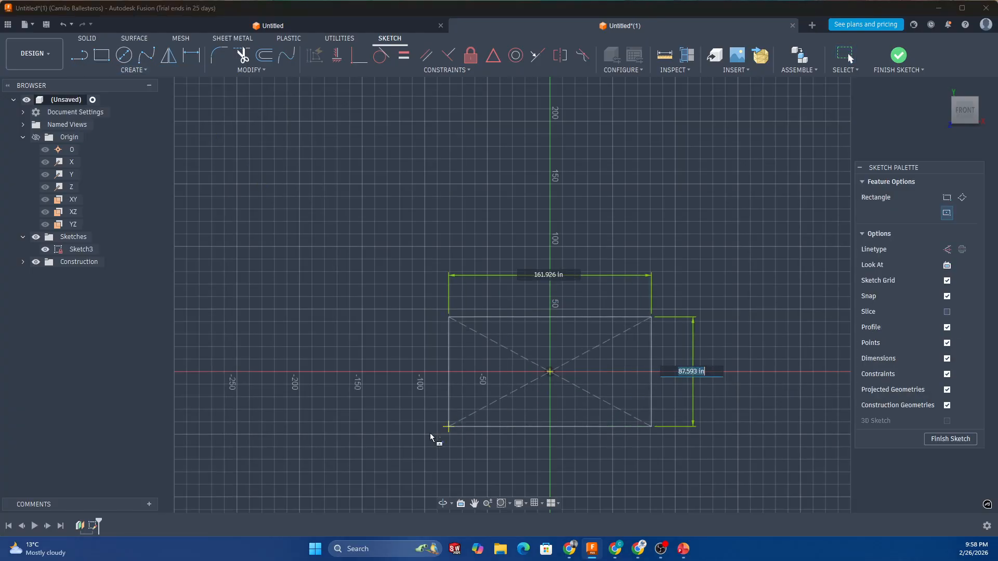
left_click(362, 447)
key("Escape")
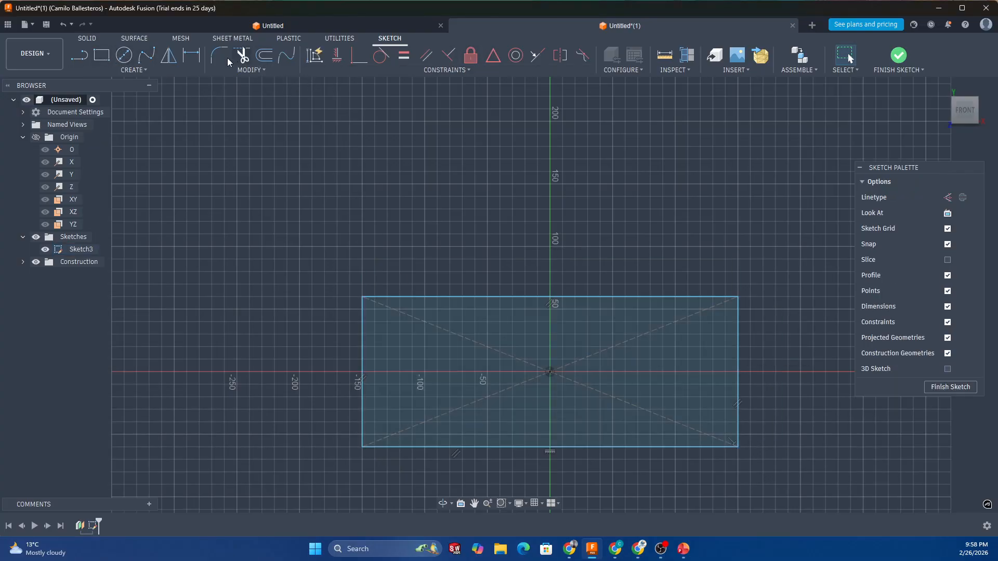
- Dimension the rectangle's upper edge as 300 in and its left edge as 120 in
left_click(190, 56)
left_click(485, 297)
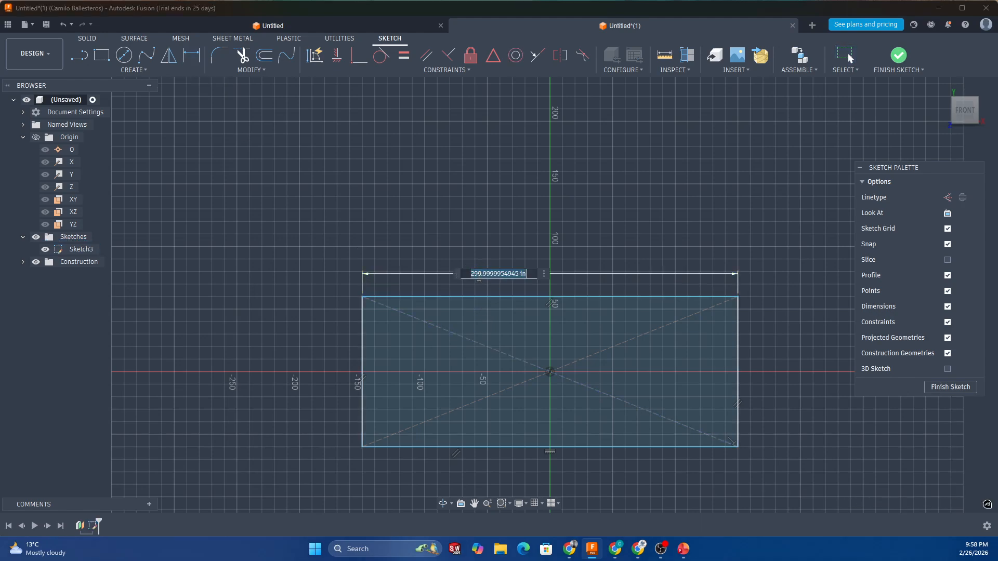
left_click(481, 273)
key("Return")
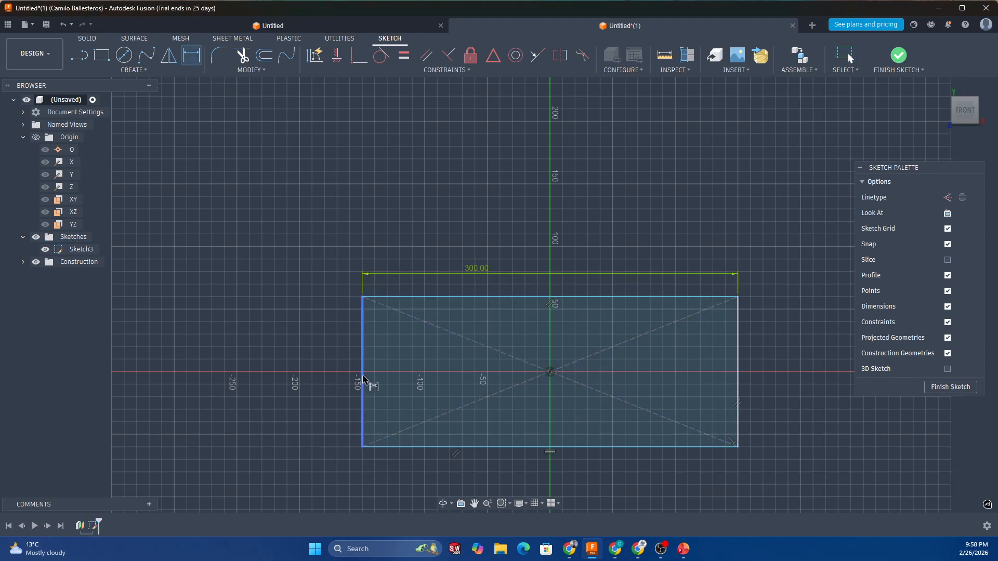
left_click(363, 370)
left_click(349, 364)
key("Return")
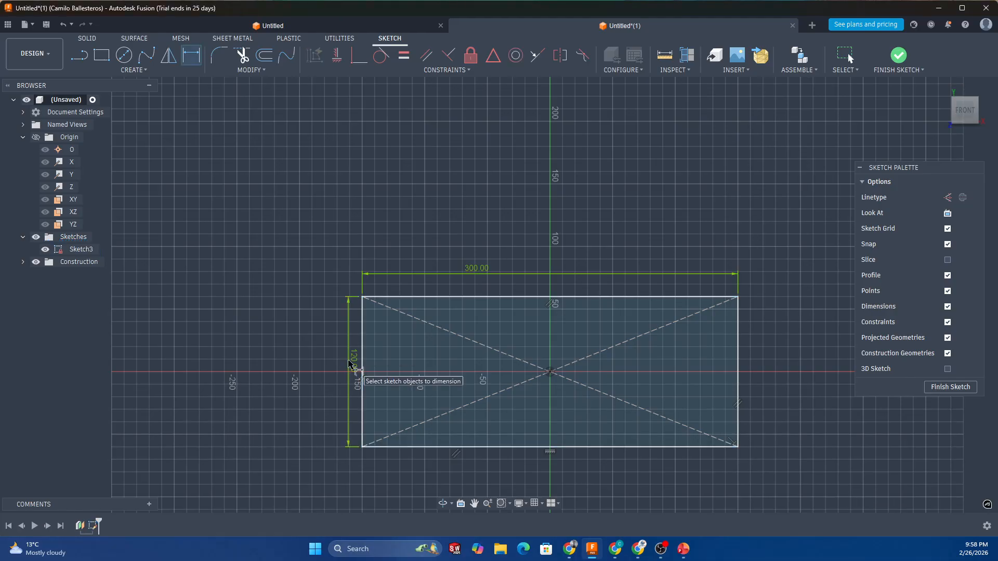
key("Escape")
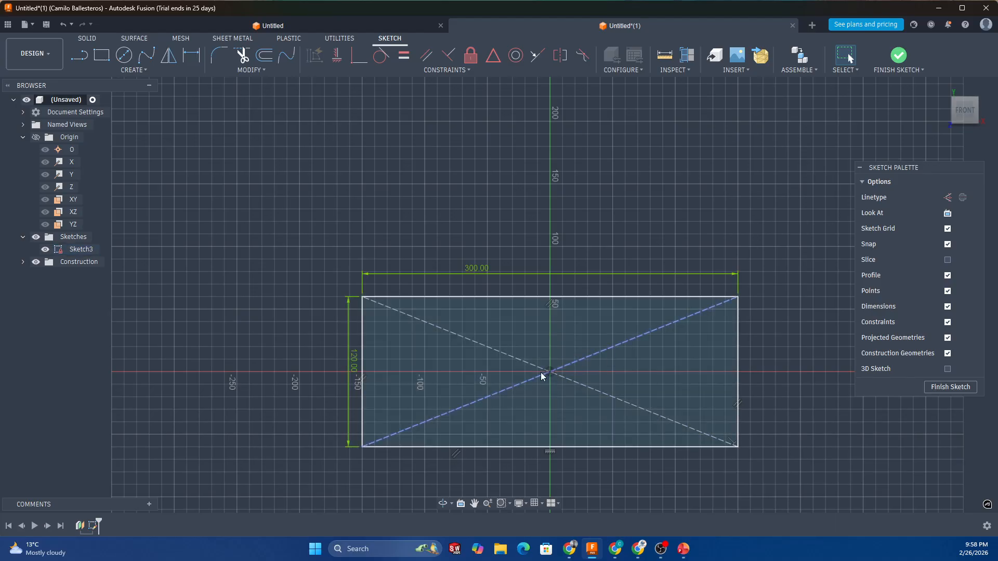
left_click(549, 372)
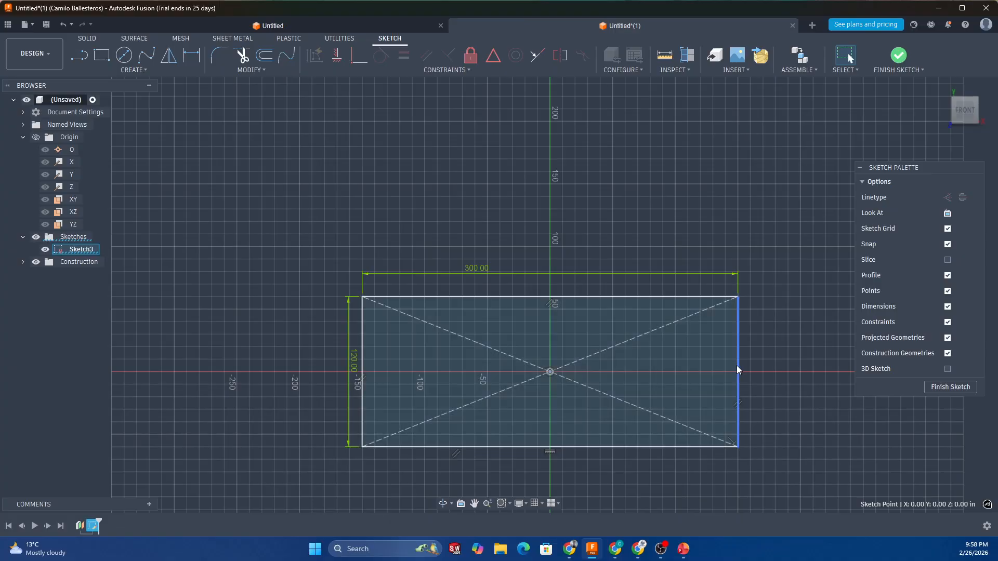
left_click(737, 366)
left_click(780, 373)
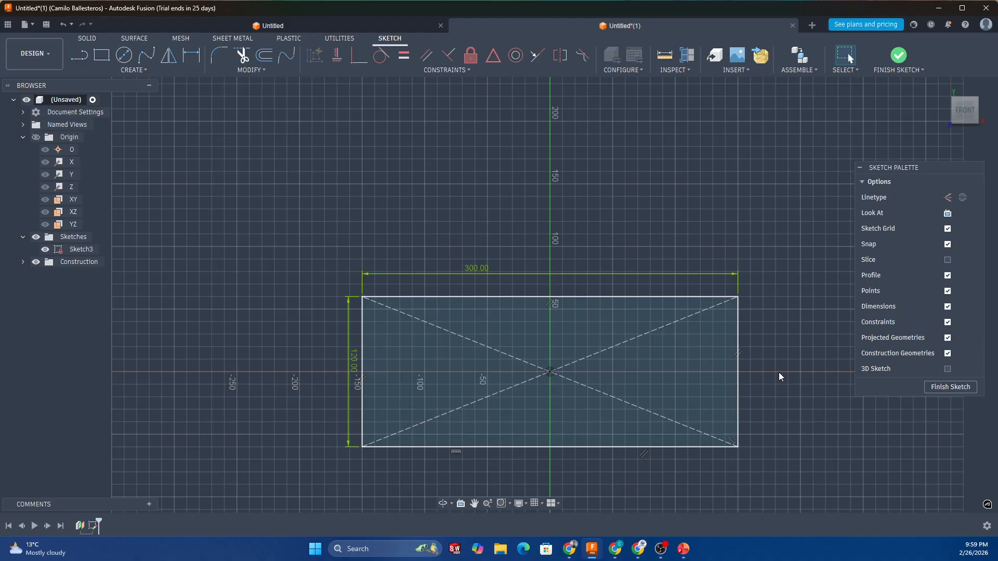
- Delete the three coincident constraints at the rectangle's centre that tie it and its diagonals to the origin
middle_click_drag(545, 418, 500, 427)
scroll(548, 390, "down", 3)
scroll(554, 390, "up", 2)
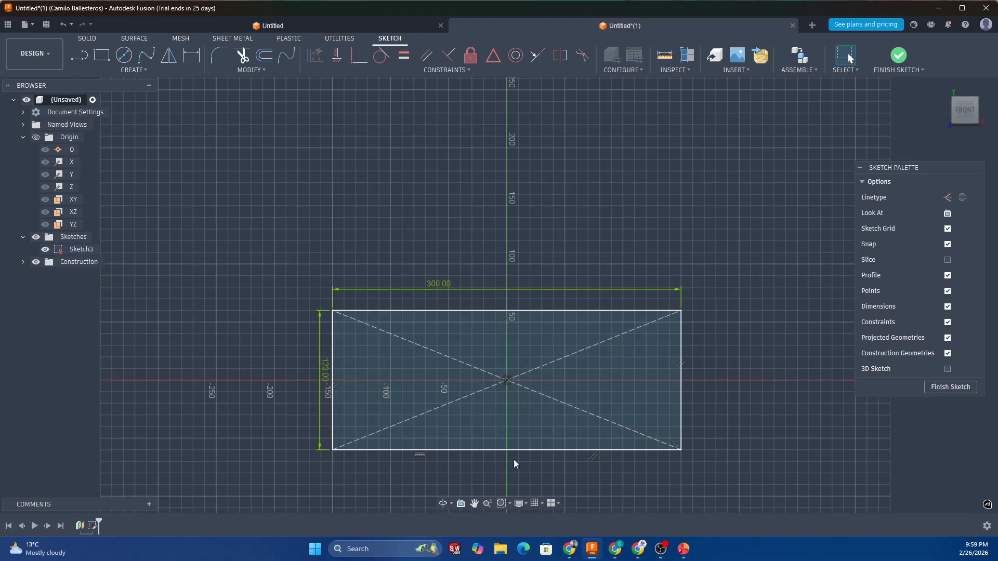
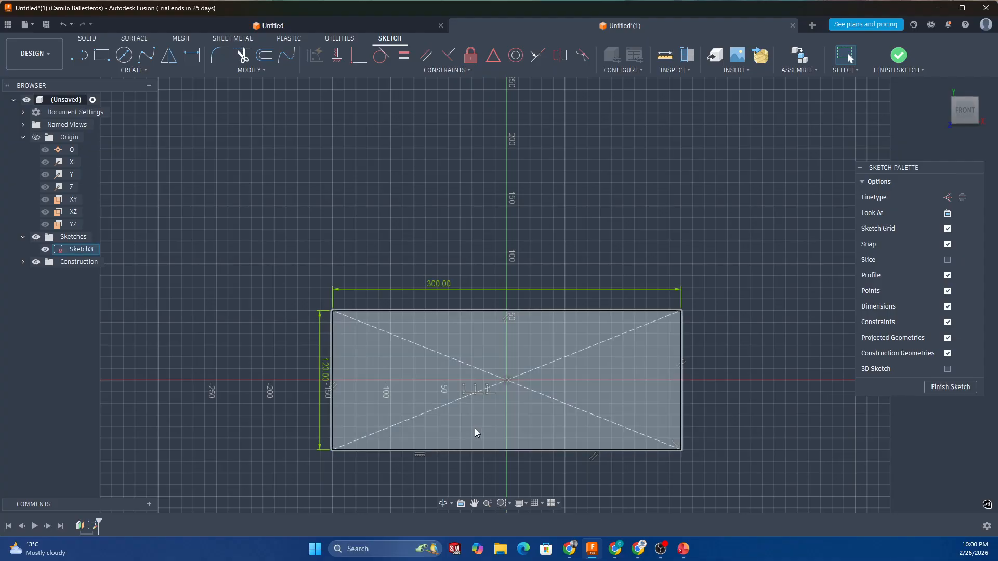
left_click(487, 394)
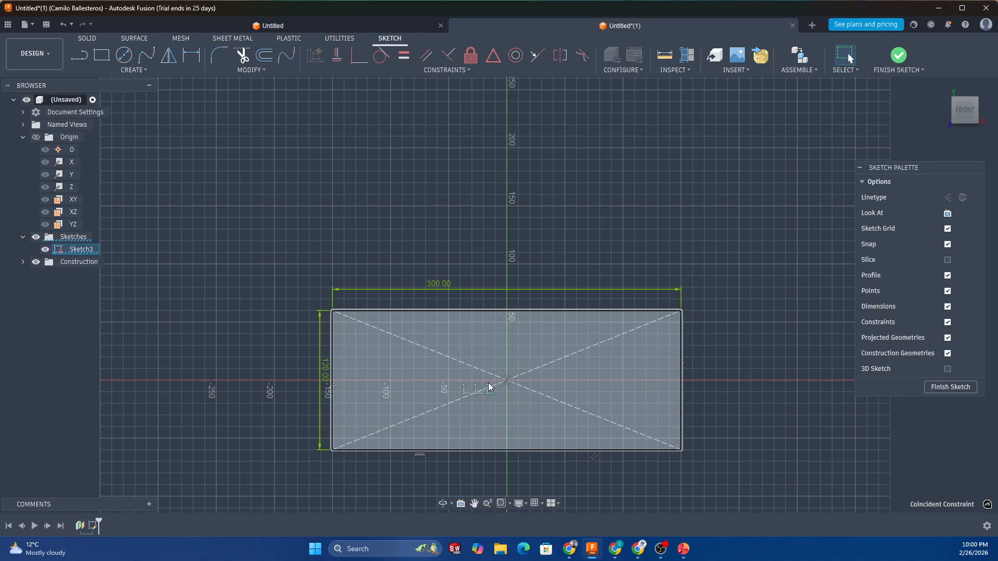
right_click(490, 398)
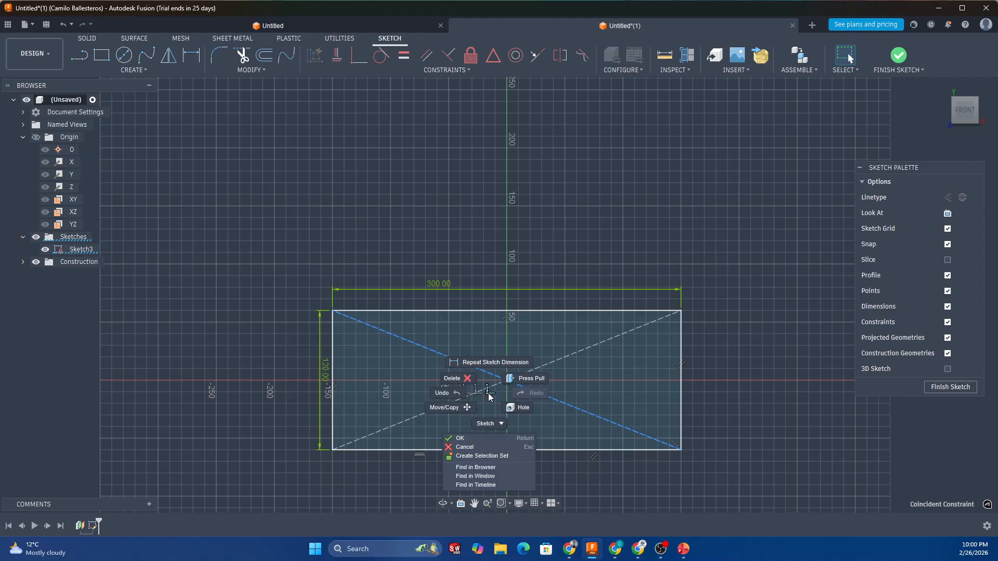
left_click(451, 378)
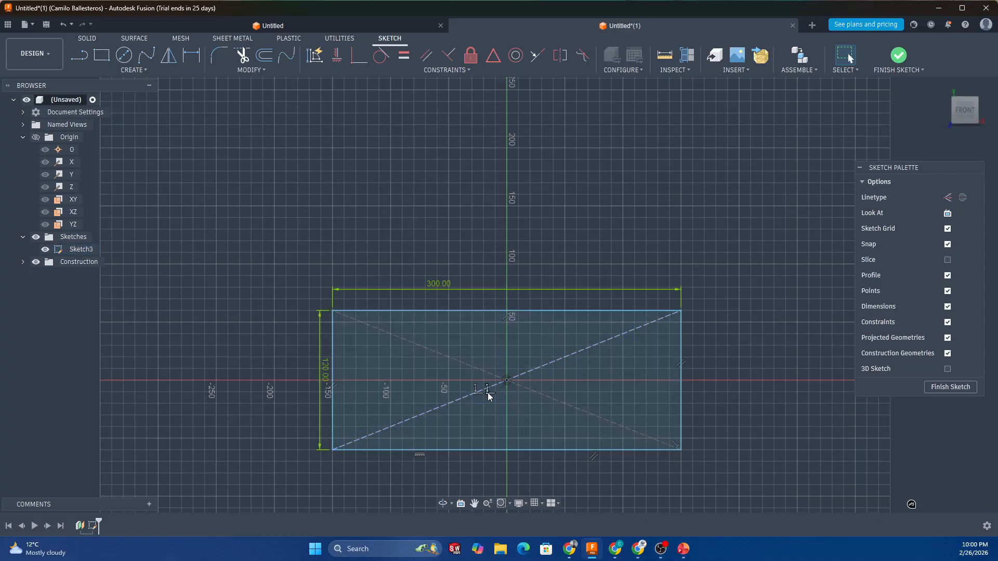
right_click(488, 392)
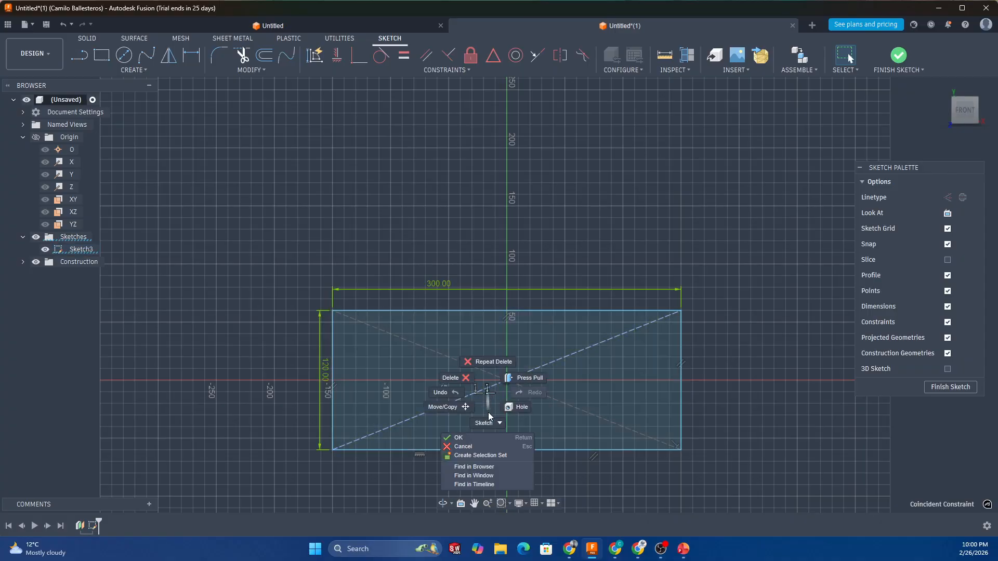
left_click(461, 382)
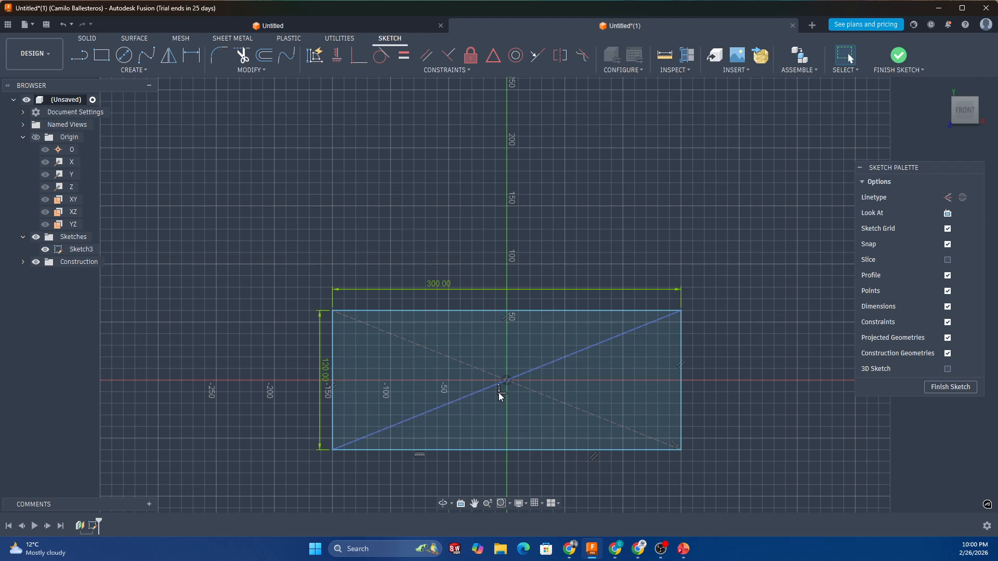
right_click(499, 397)
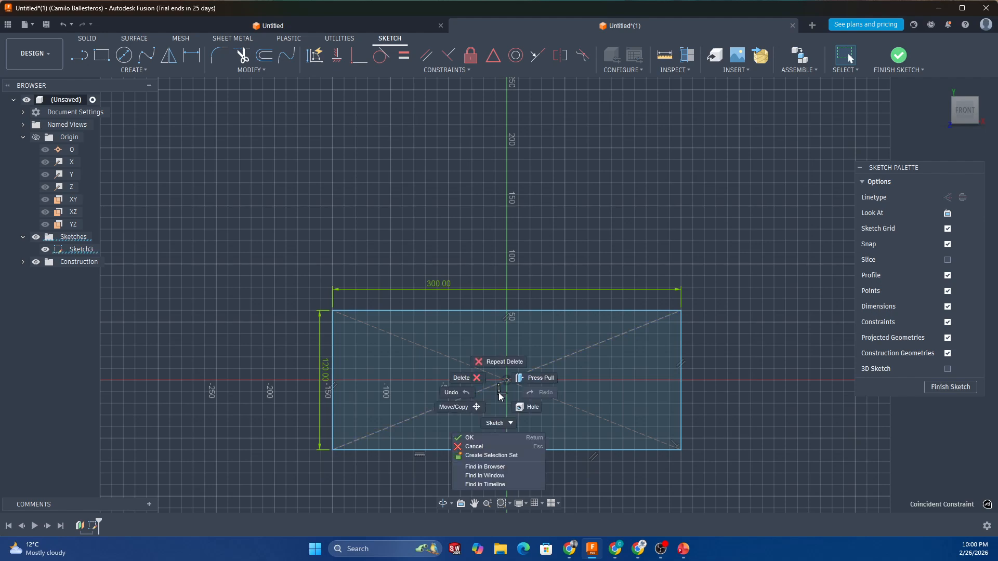
left_click(462, 378)
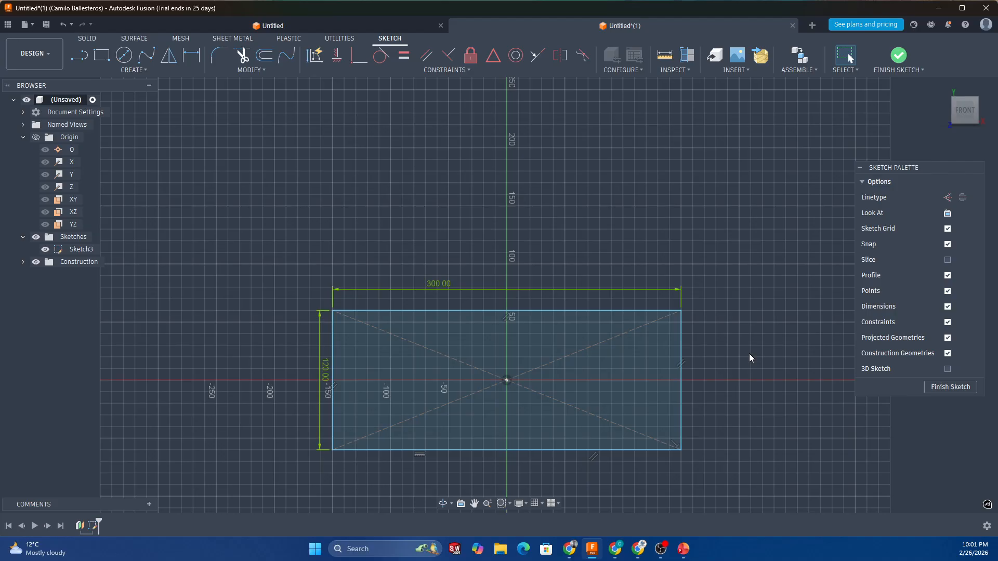
- Move the freed rectangle up and right of the origin, with its left edge about 49 in from the vertical axis
scroll(662, 341, "down", 2)
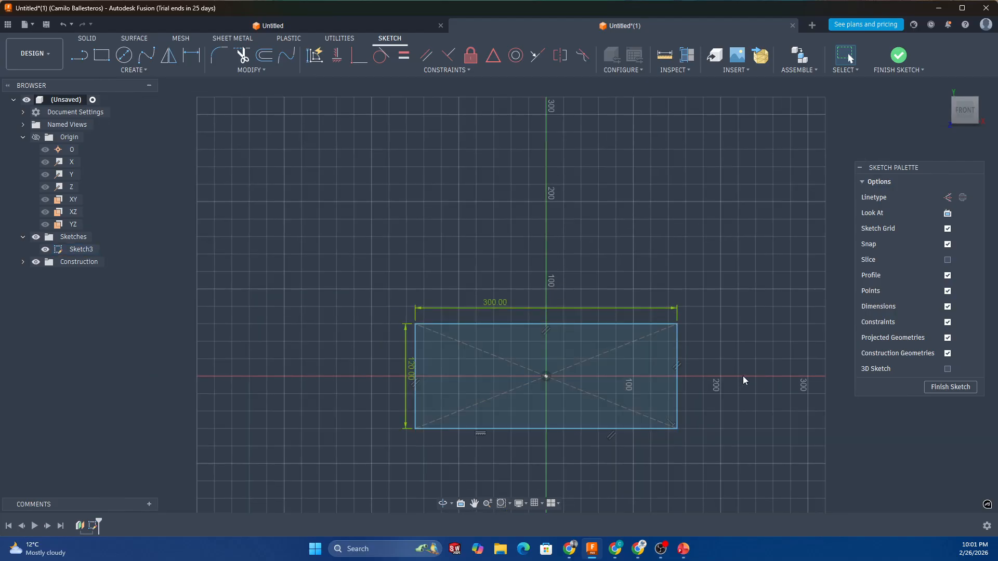
left_click(547, 376)
mouse_move(563, 358)
left_mouse_down()
mouse_move(572, 366)
mouse_move(545, 376)
left_mouse_up()
mouse_move(675, 352)
left_mouse_down()
mouse_move(708, 289)
mouse_move(779, 249)
mouse_move(604, 242)
mouse_move(619, 341)
mouse_move(776, 335)
left_mouse_up()
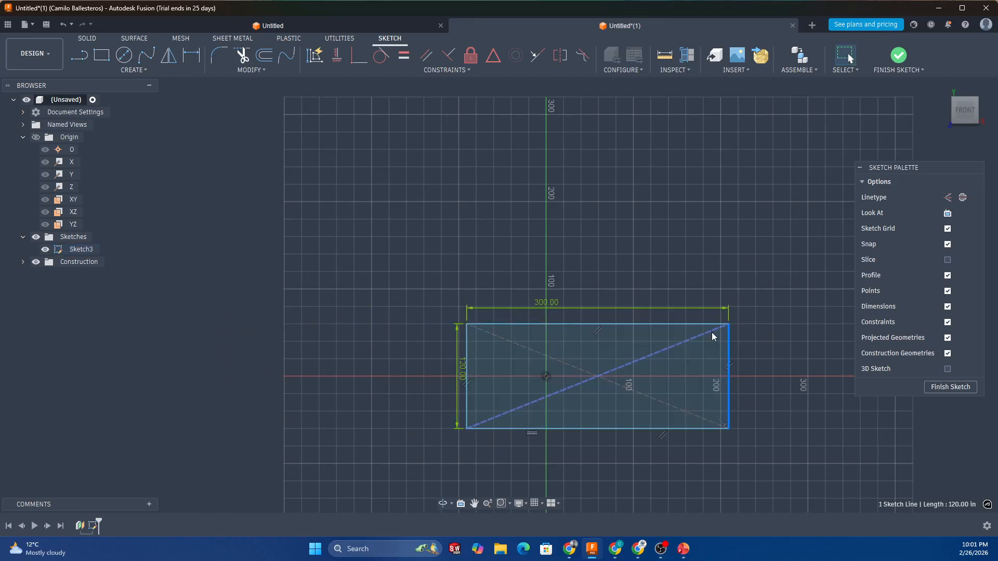
mouse_move(700, 326)
left_mouse_down()
mouse_move(691, 224)
mouse_move(566, 295)
mouse_move(792, 192)
mouse_move(824, 153)
left_mouse_up()
scroll(661, 350, "down", 4)
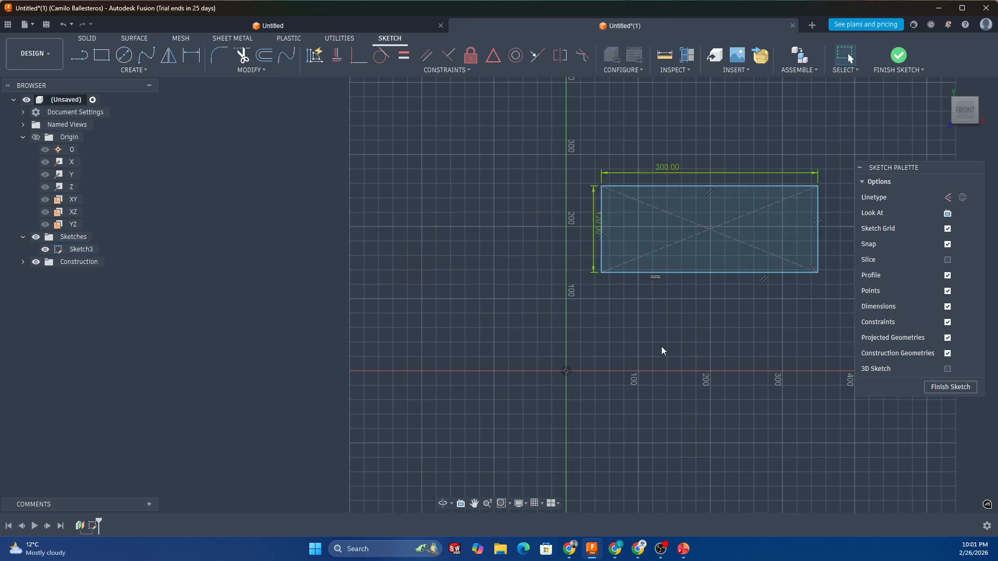
scroll(738, 358, "up", 2)
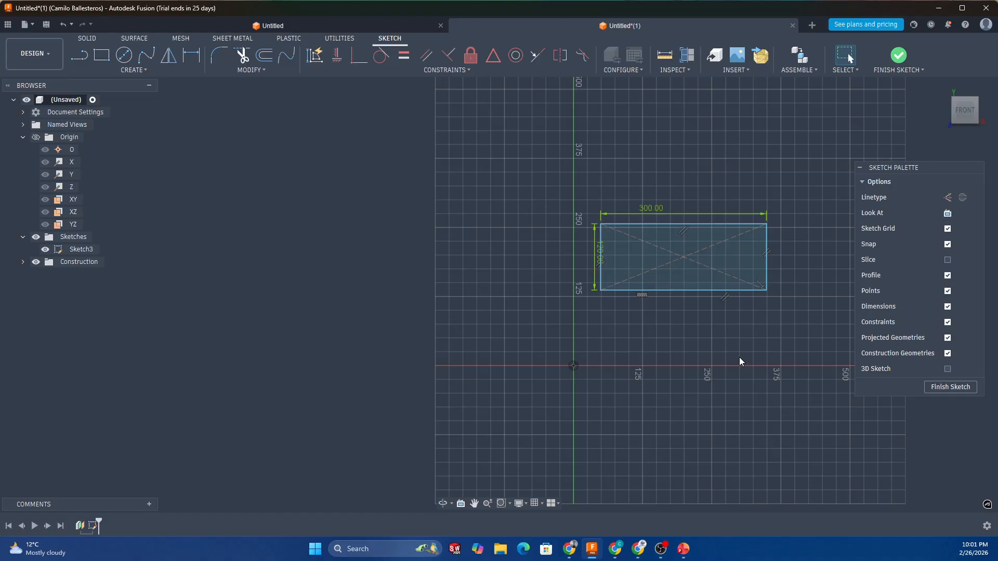
- Place a single sketch Point in the empty area above and to the right of the rectangle
left_click(123, 55)
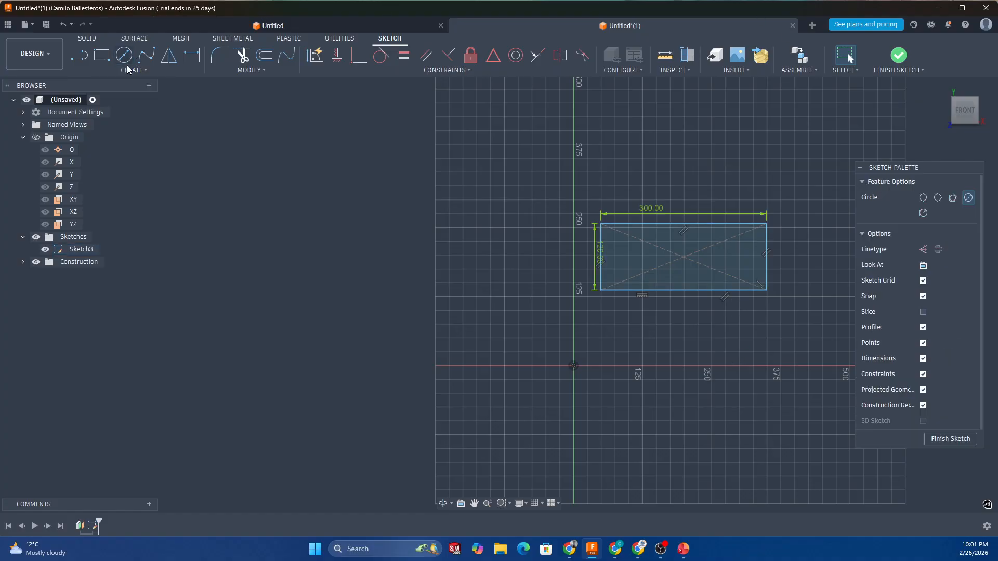
left_click(129, 71)
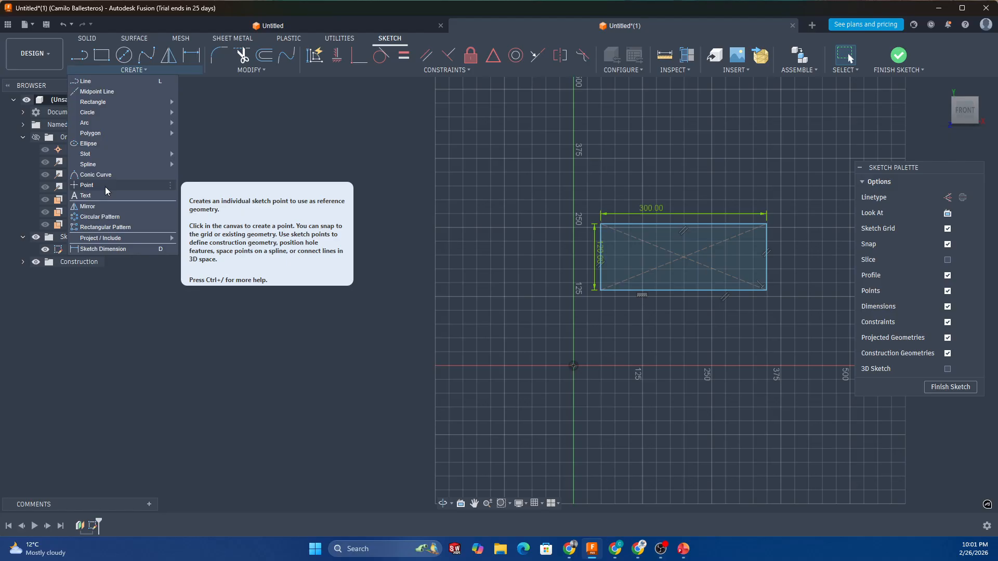
left_click(106, 190)
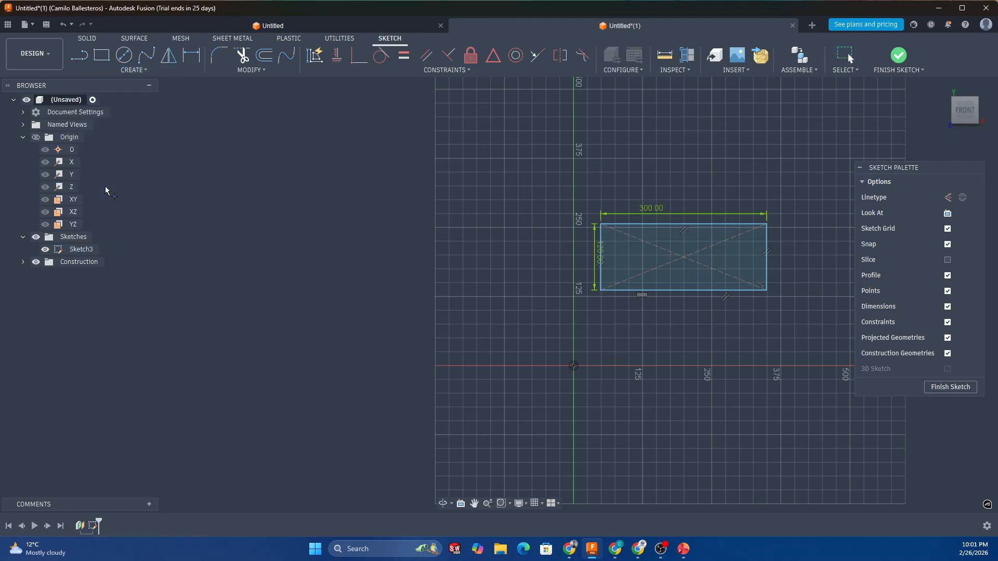
left_click(785, 126)
key("Escape")
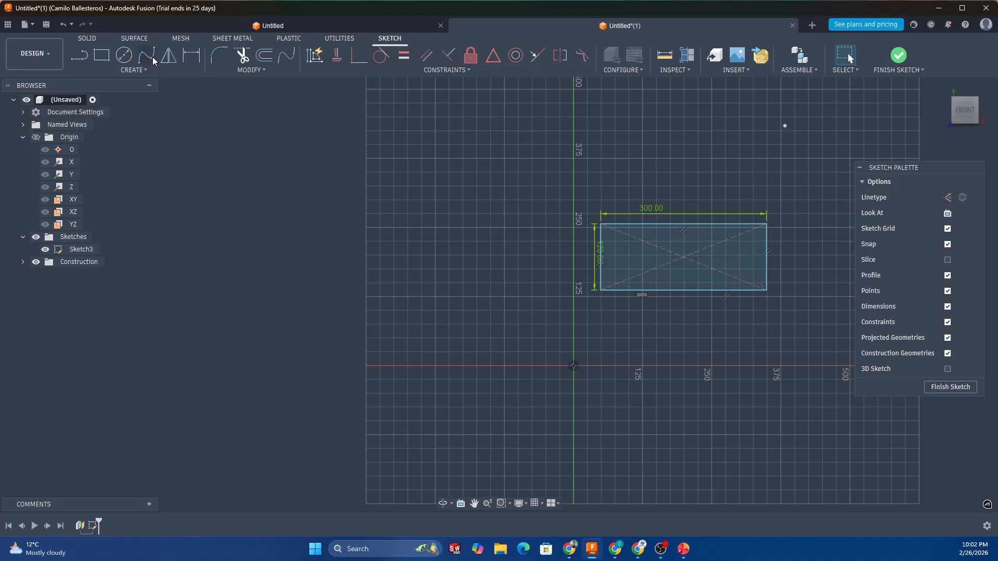
- Dimension the horizontal distance between the rectangle's left edge and the origin as 1 in
left_click(192, 55)
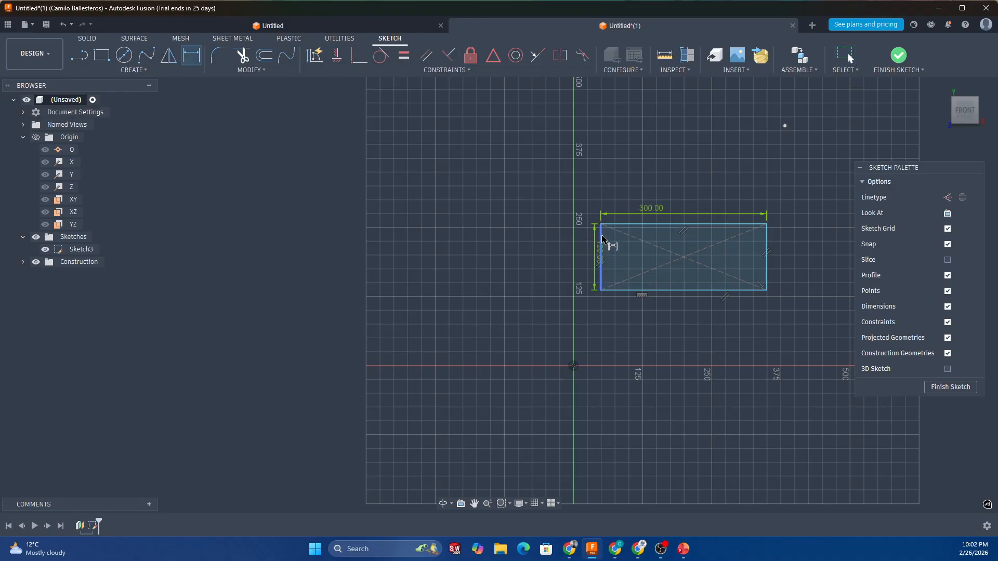
left_click(602, 241)
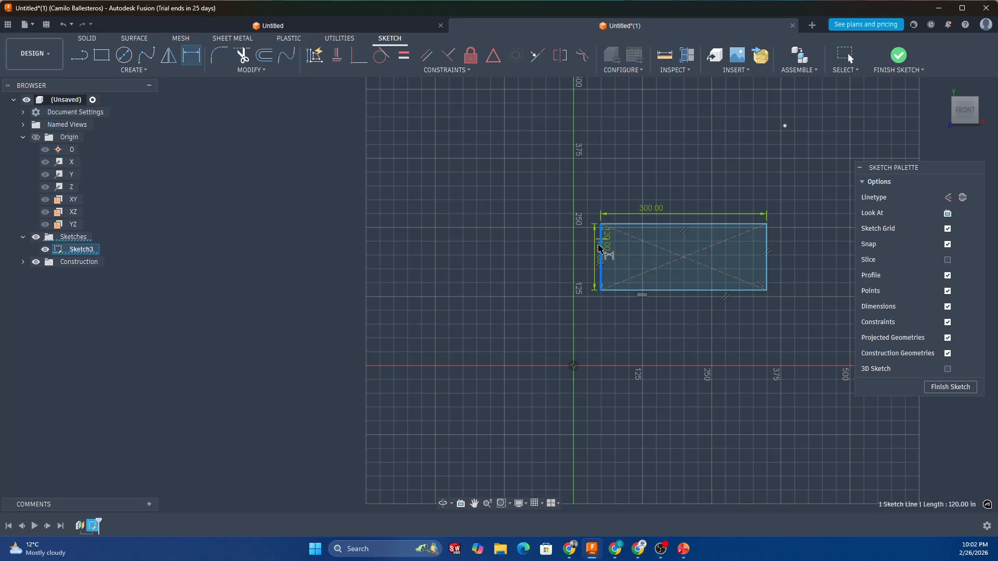
left_click(577, 366)
left_click(549, 396)
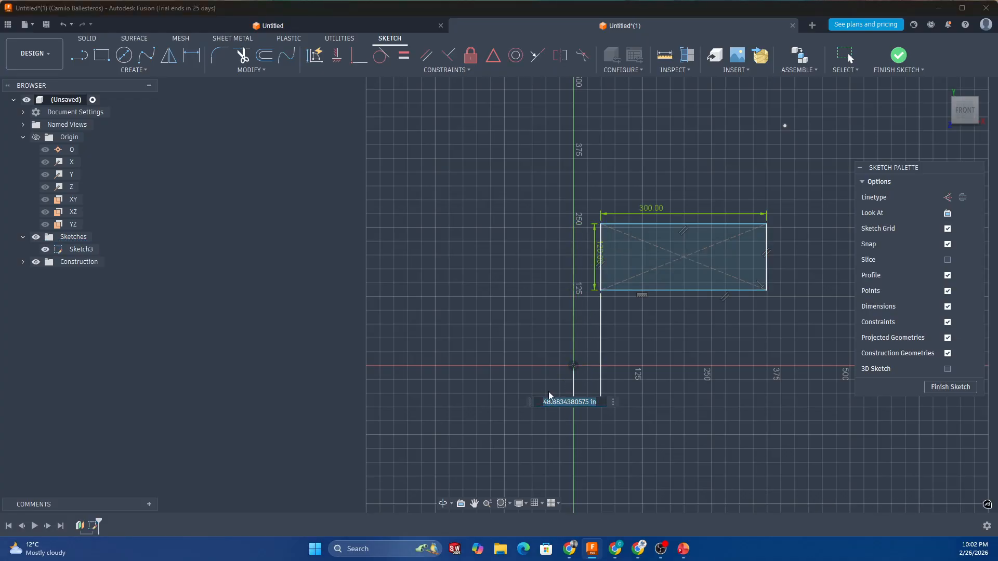
type("0")
key("Return")
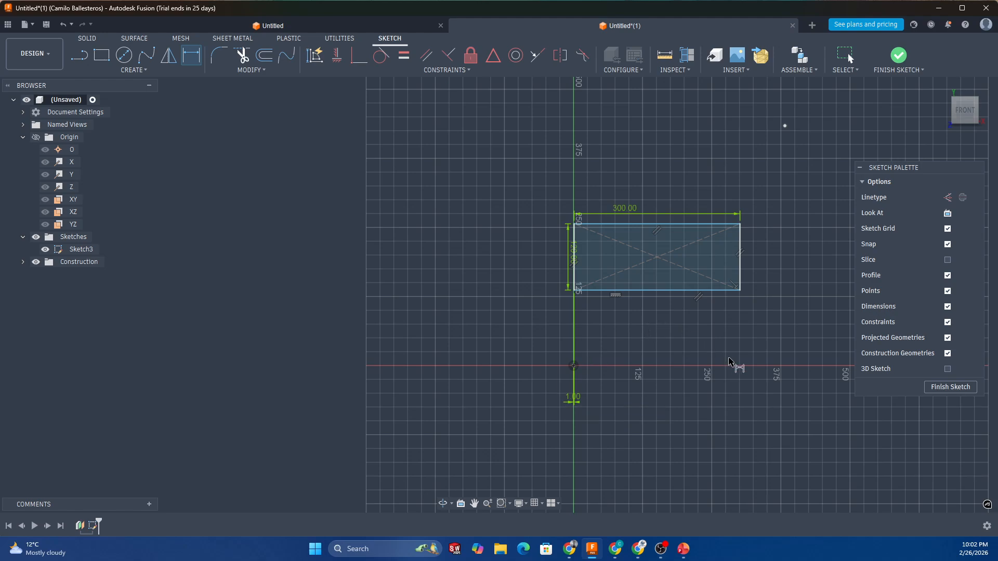
key("Escape")
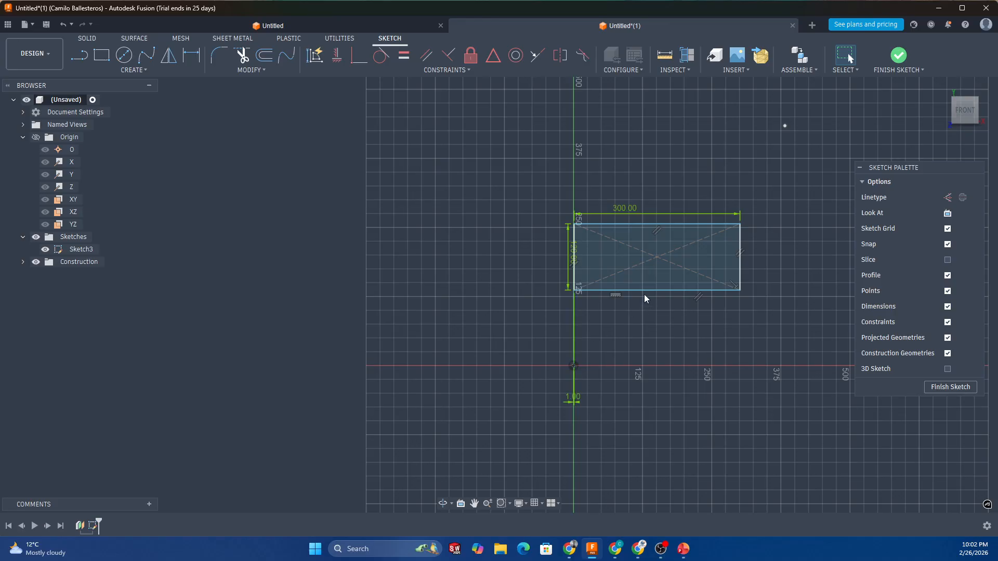
- Dimension the vertical distance between the rectangle's bottom edge and the origin as 1 in
left_click(574, 365)
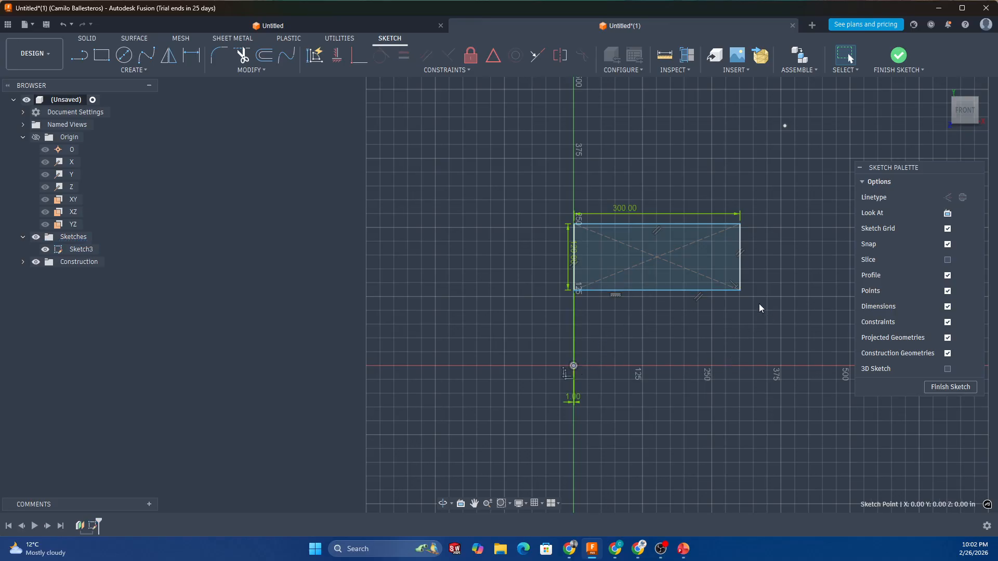
left_click(191, 55)
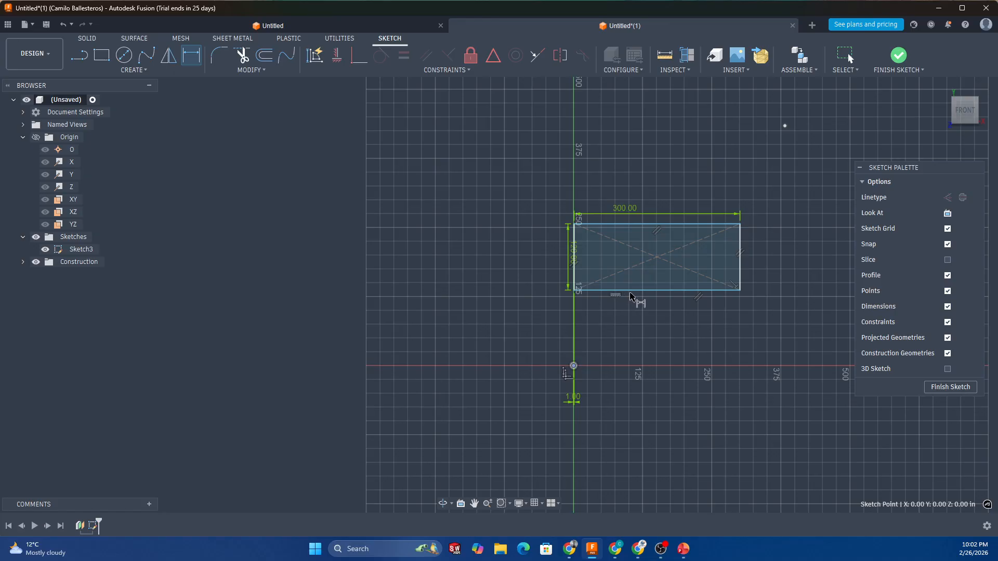
left_click(630, 294)
left_click(573, 366)
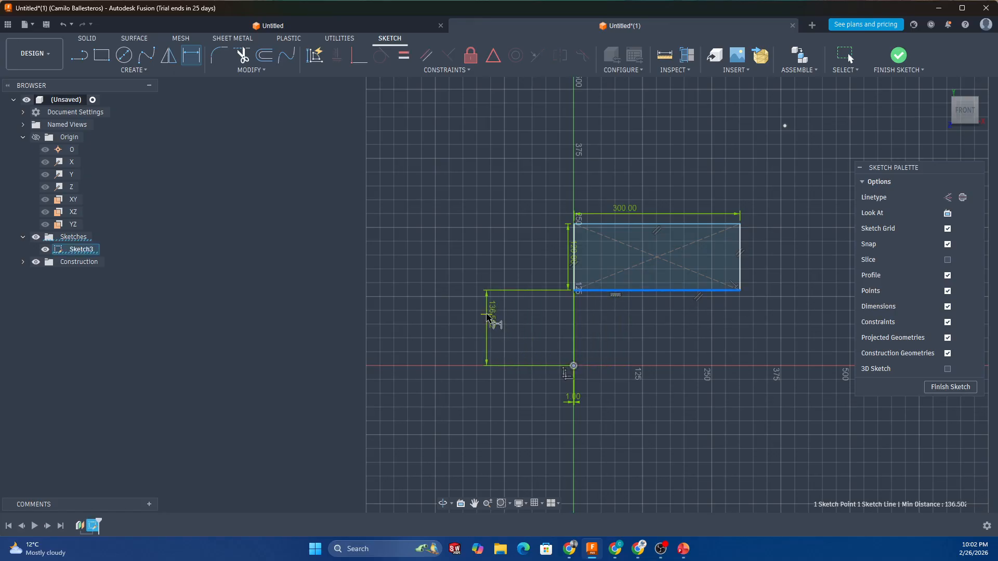
left_click(489, 320)
key("Return")
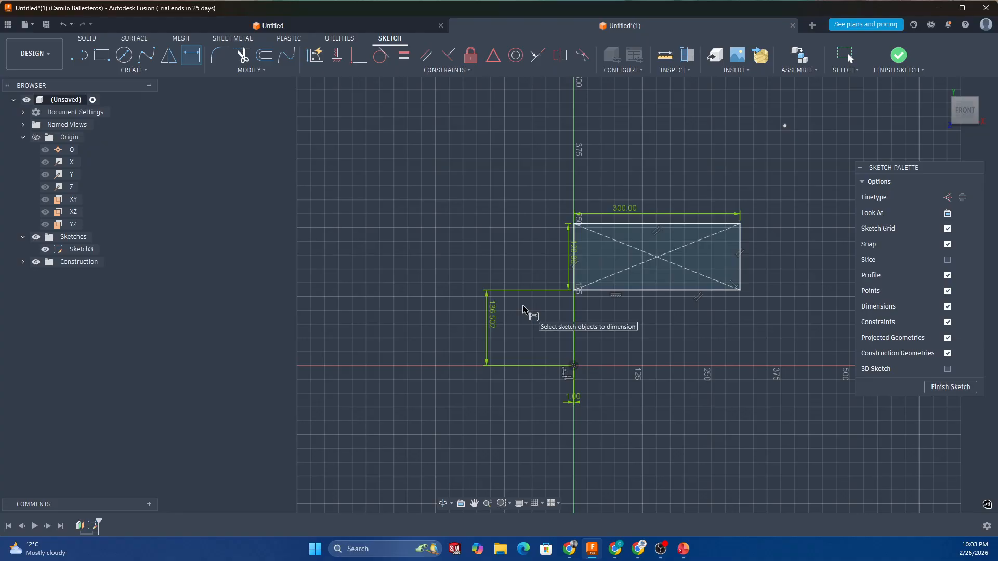
double_click(493, 314)
type("136.5015991514")
key("Return")
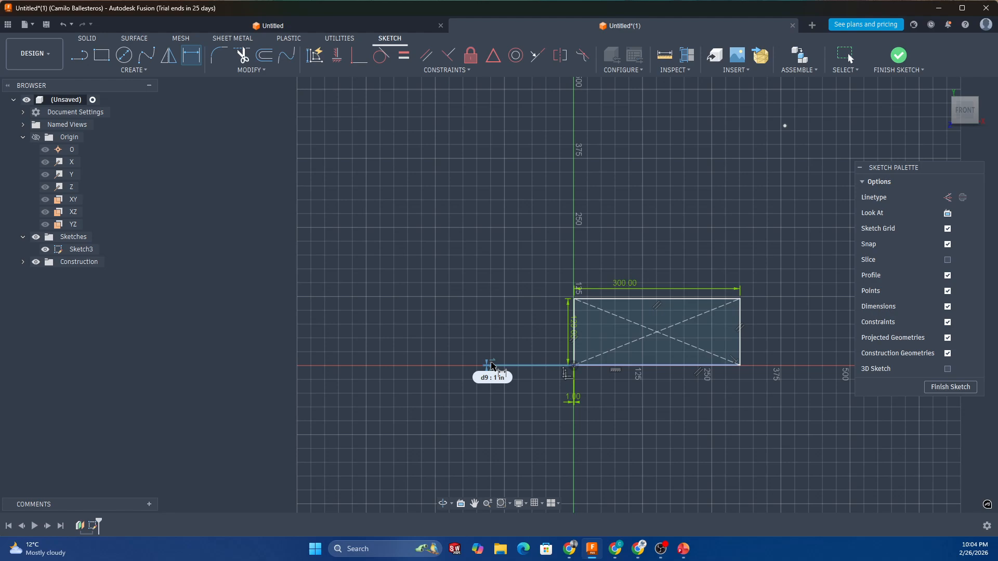
key("Return")
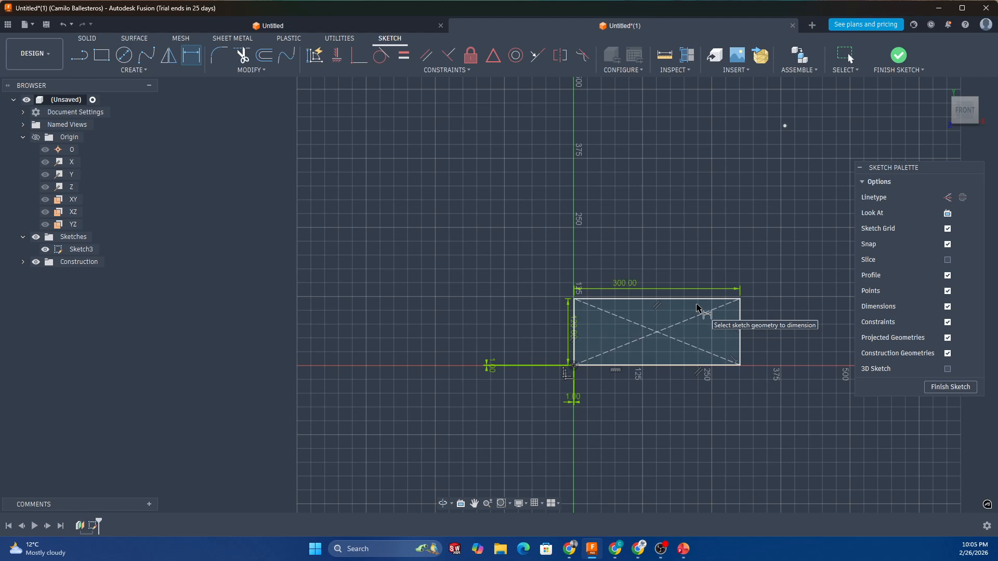
- Set the vertical distance between the rectangle's bottom edge and the origin to 10 in
left_click(488, 367)
double_click(487, 366)
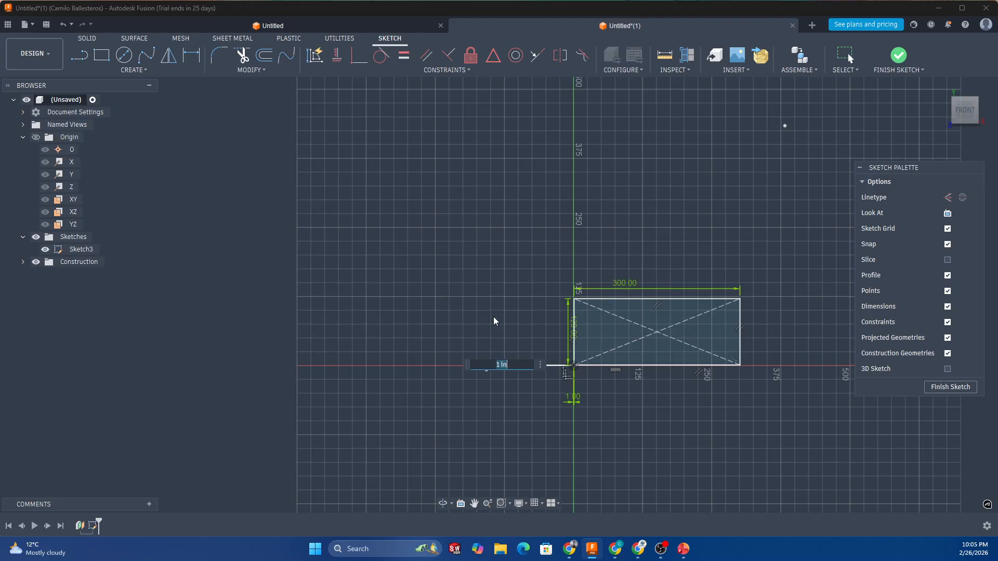
key("Escape")
key("d")
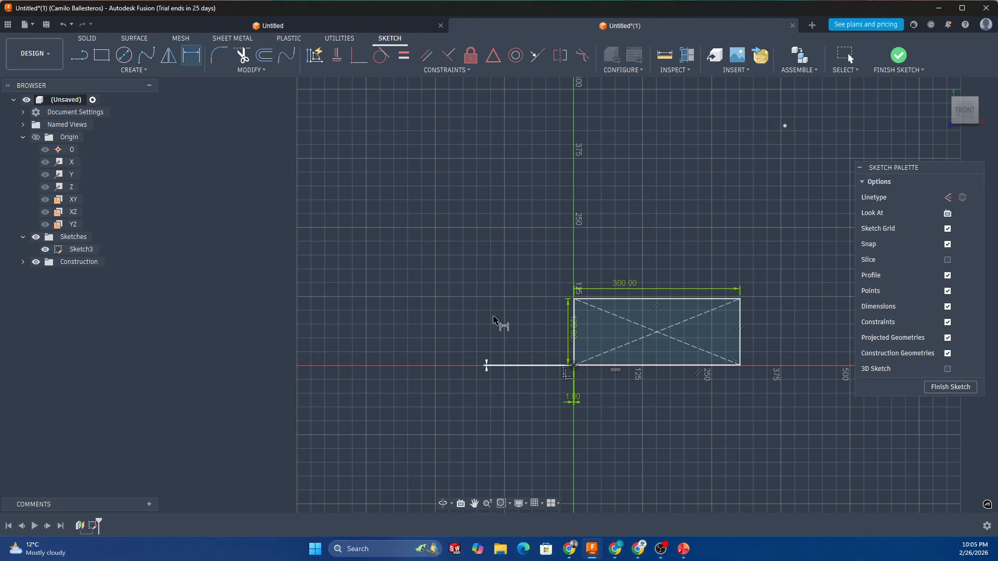
double_click(490, 370)
type("10")
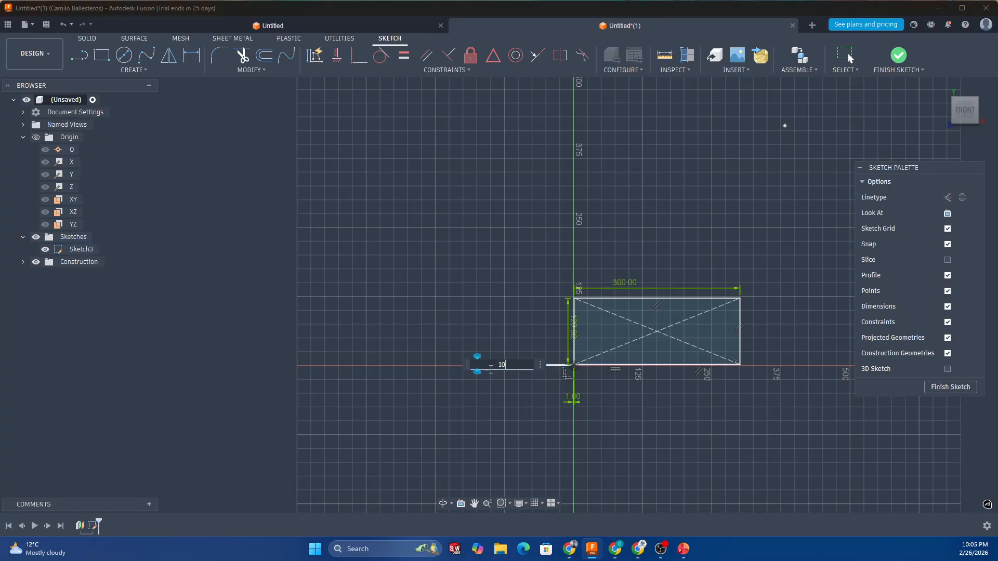
key("Return")
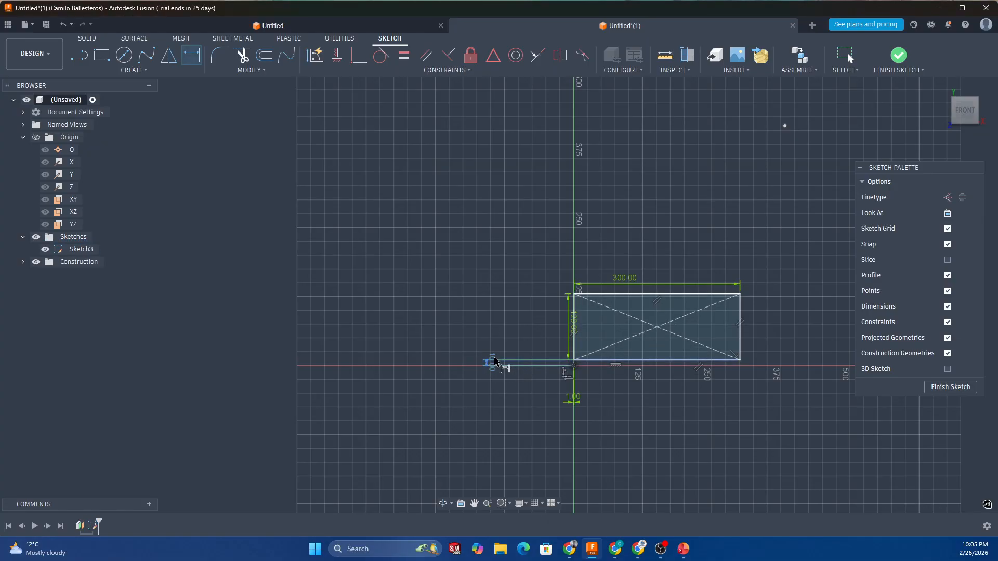
- Set both the vertical and horizontal distances from the rectangle's edges to the origin to 50 in
double_click(494, 362)
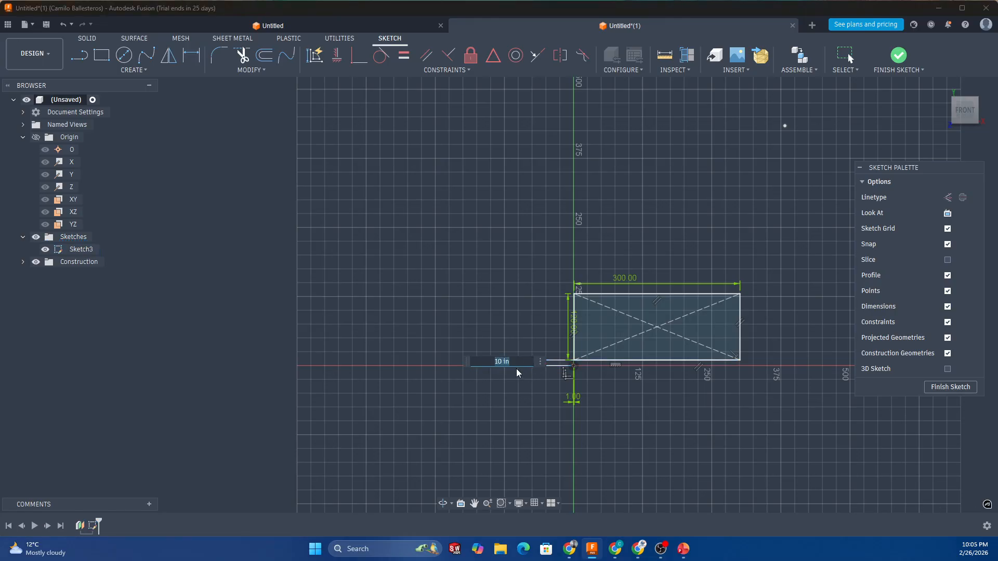
type("50")
key("Return")
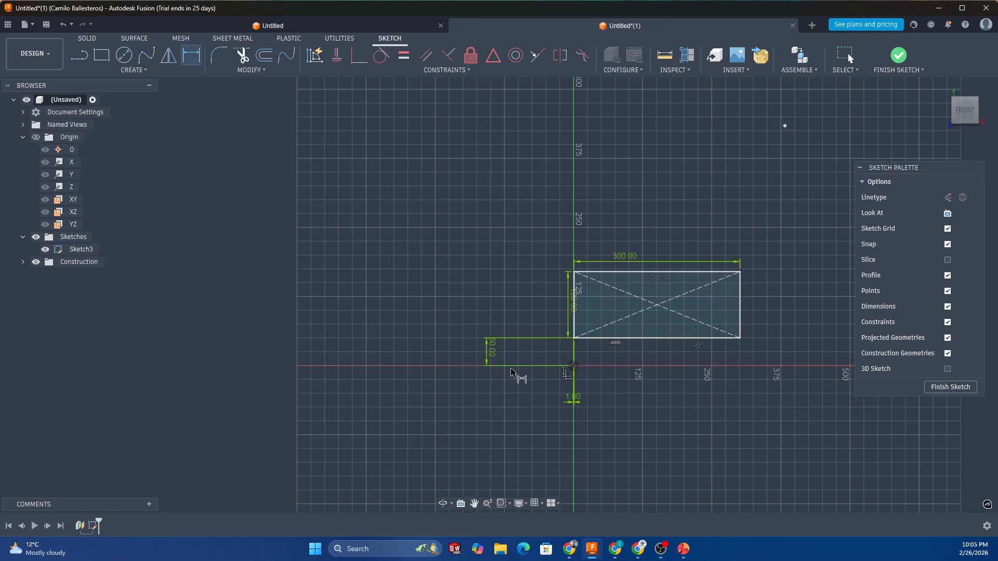
double_click(572, 398)
type("50")
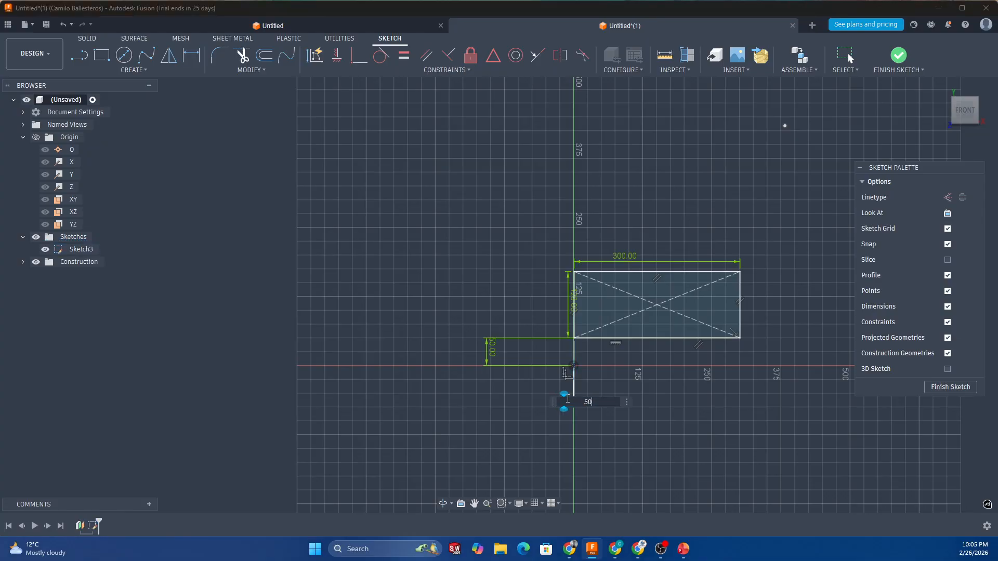
key("Return")
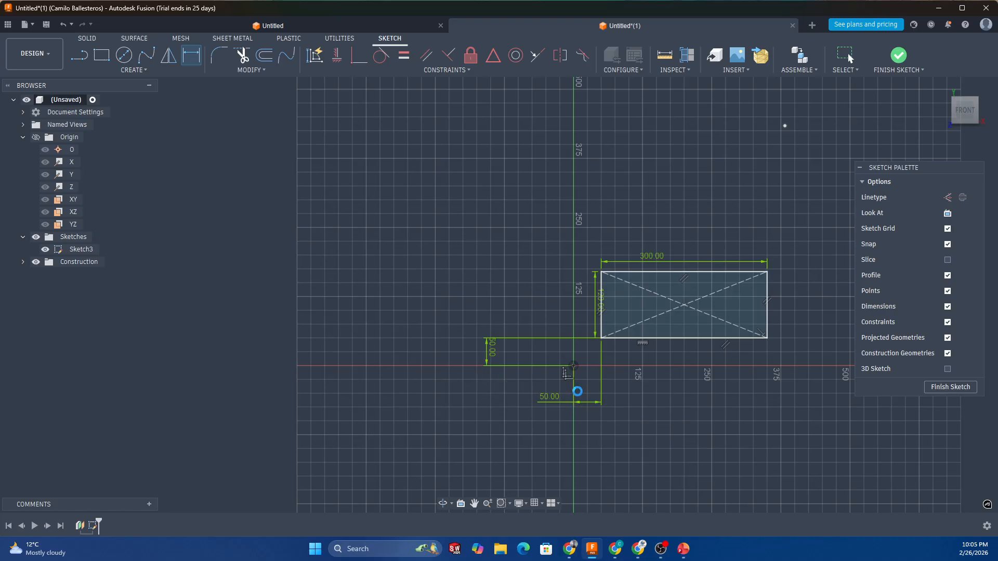
- Delete the horizontal and vertical 50 in dimensions that tie the rectangle to the origin
key("Escape")
left_click(535, 394)
key("Delete")
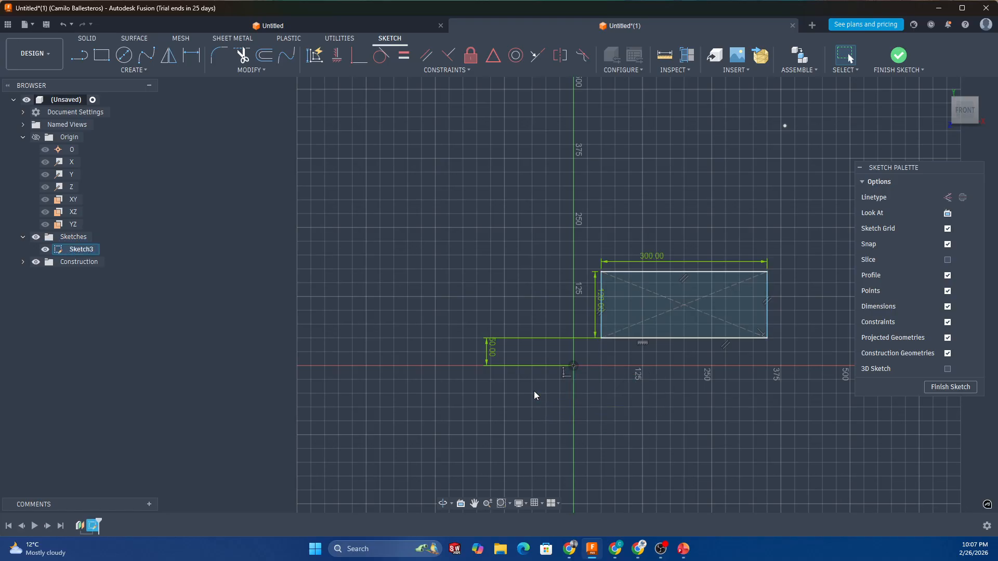
left_click(492, 348)
key("Delete")
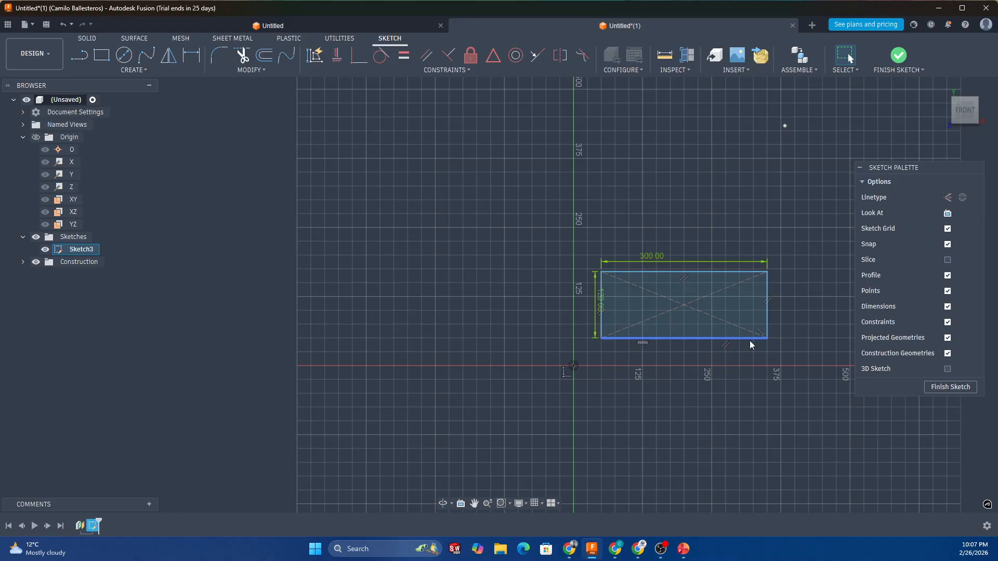
mouse_move(791, 352)
left_mouse_down()
mouse_move(598, 260)
mouse_move(586, 234)
left_mouse_up()
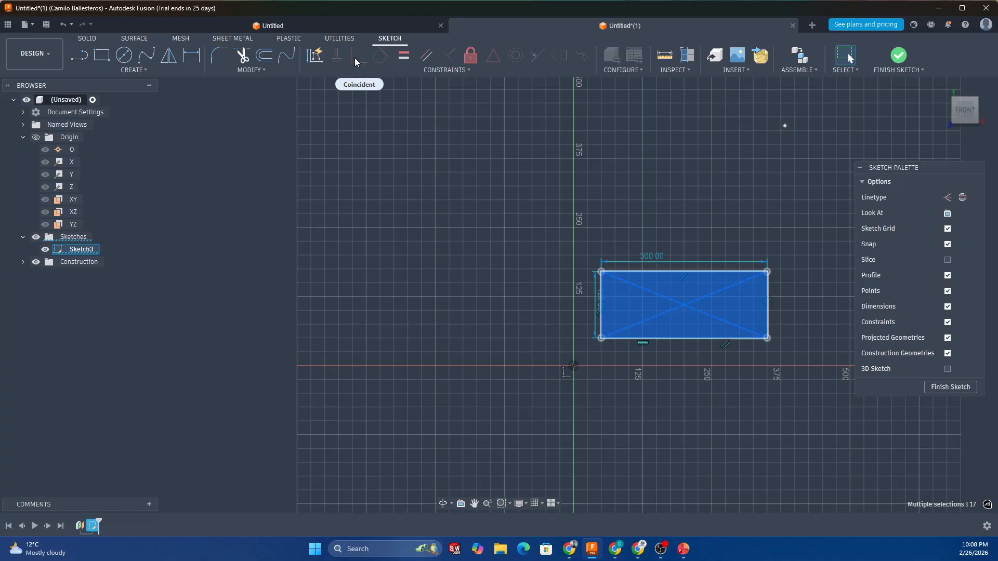
left_click(732, 257)
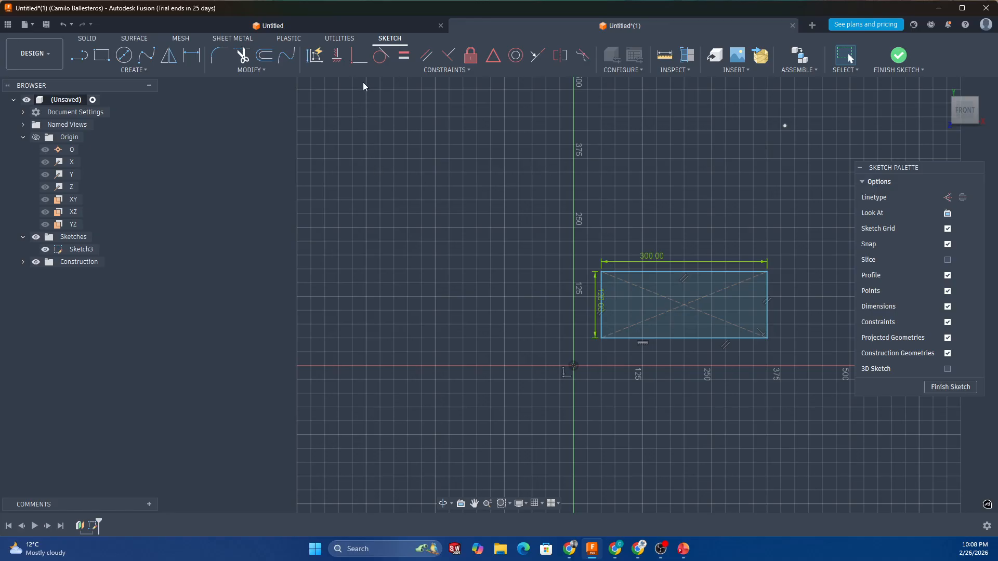
left_click(358, 55)
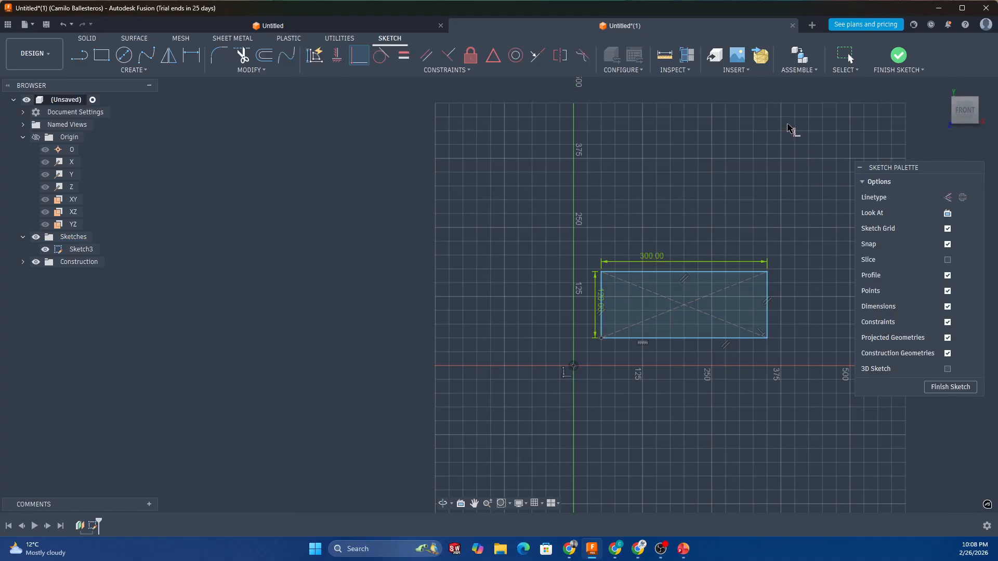
scroll(663, 370, "down", 3)
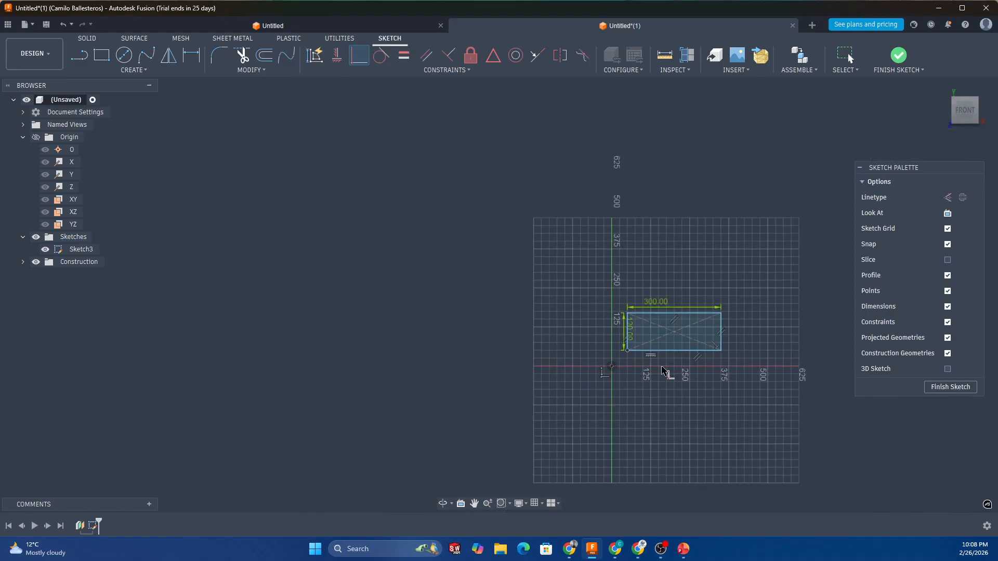
scroll(663, 371, "up", 3)
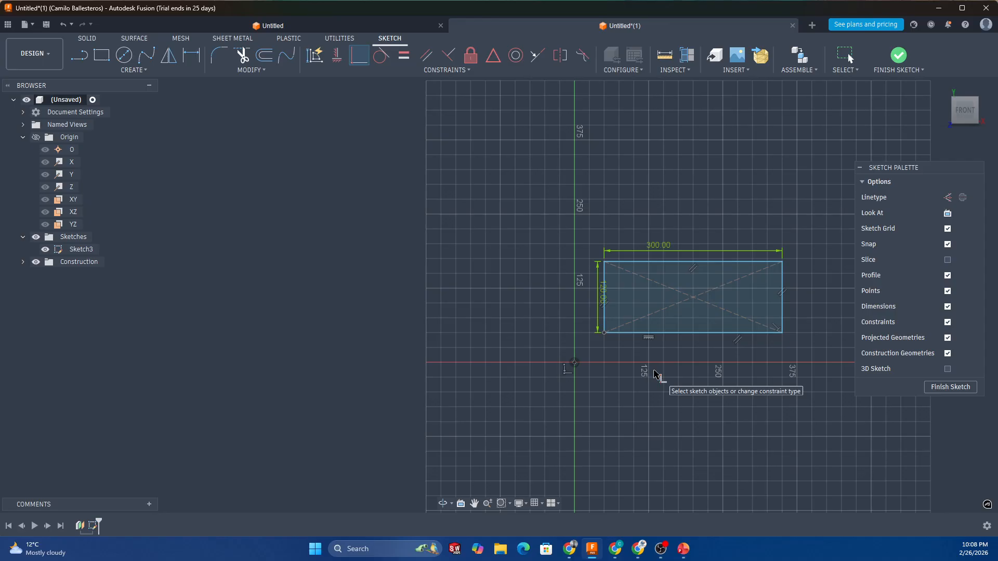
scroll(656, 374, "down", 2)
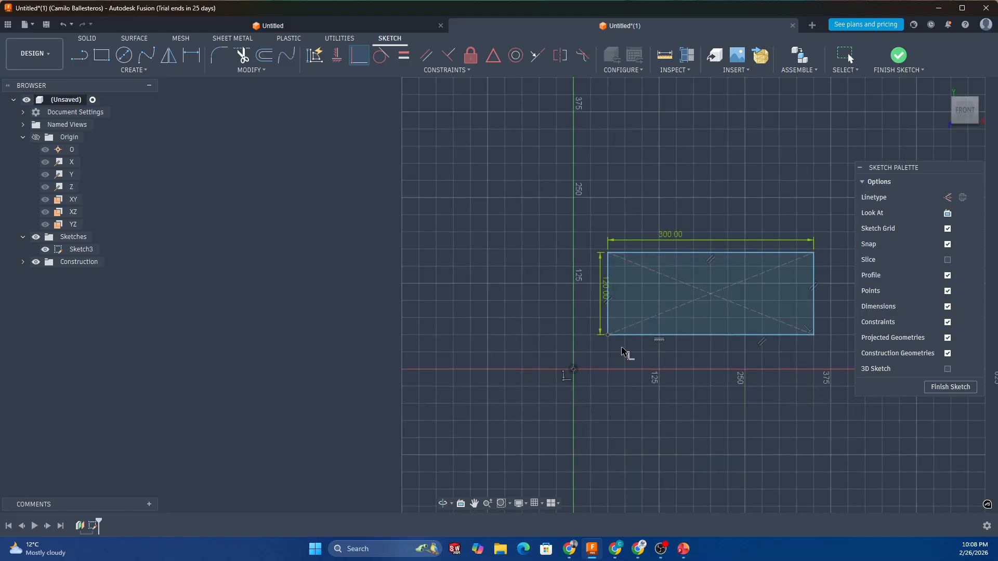
scroll(628, 352, "down", 3)
scroll(624, 352, "up", 8)
scroll(614, 352, "down", 4)
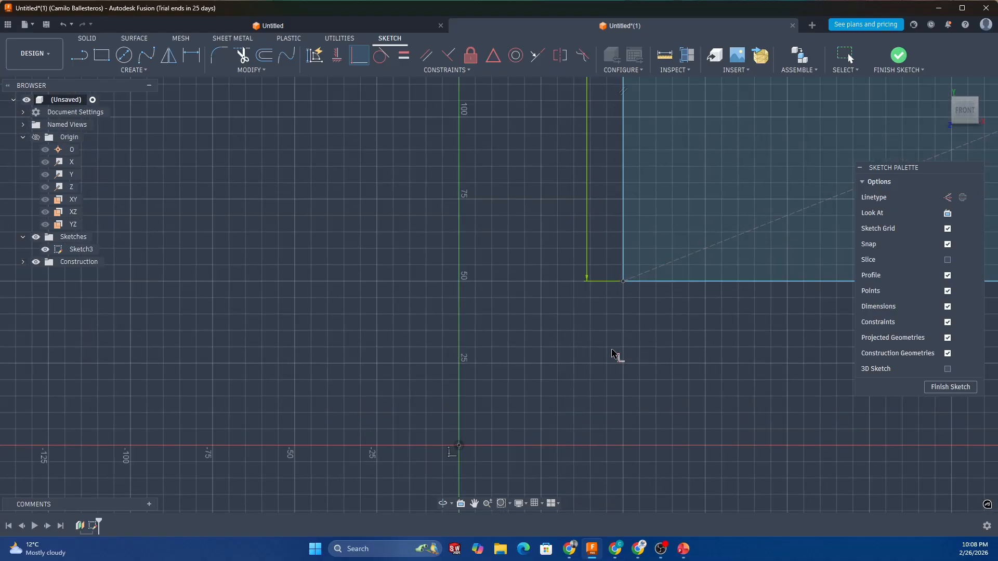
scroll(609, 352, "down", 5)
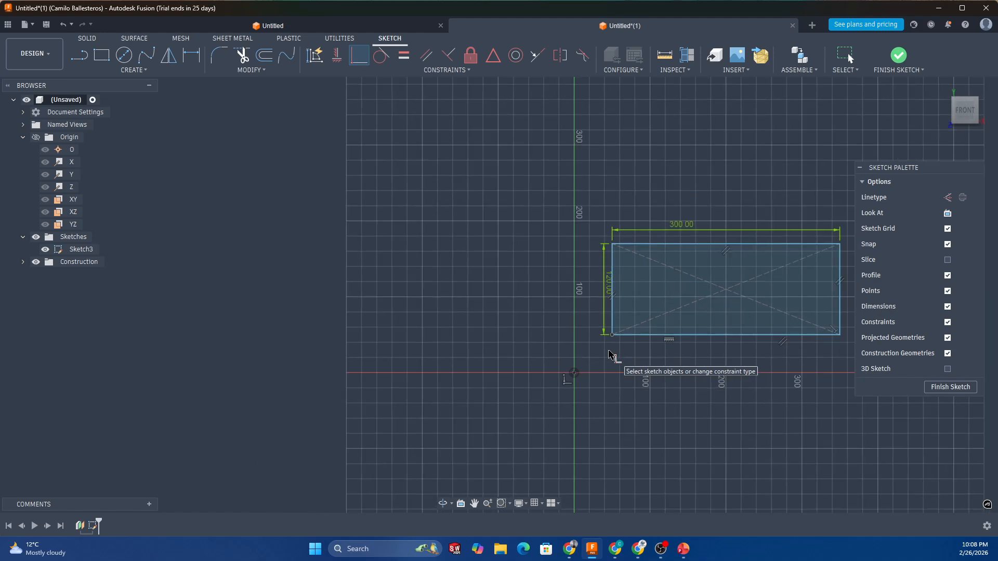
key("Escape")
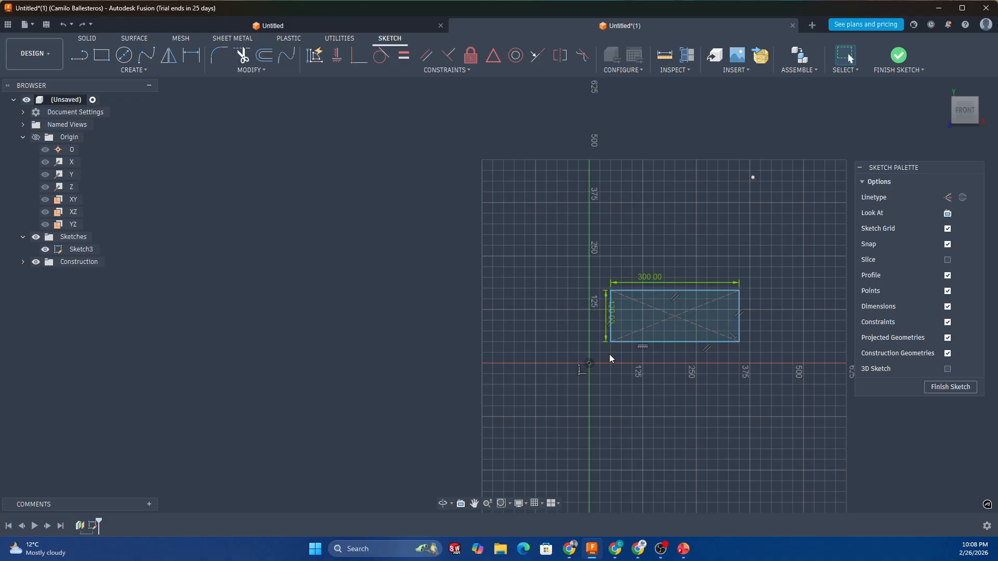
- Apply a Fix constraint to the standalone sketch point above the rectangle
left_click(757, 175)
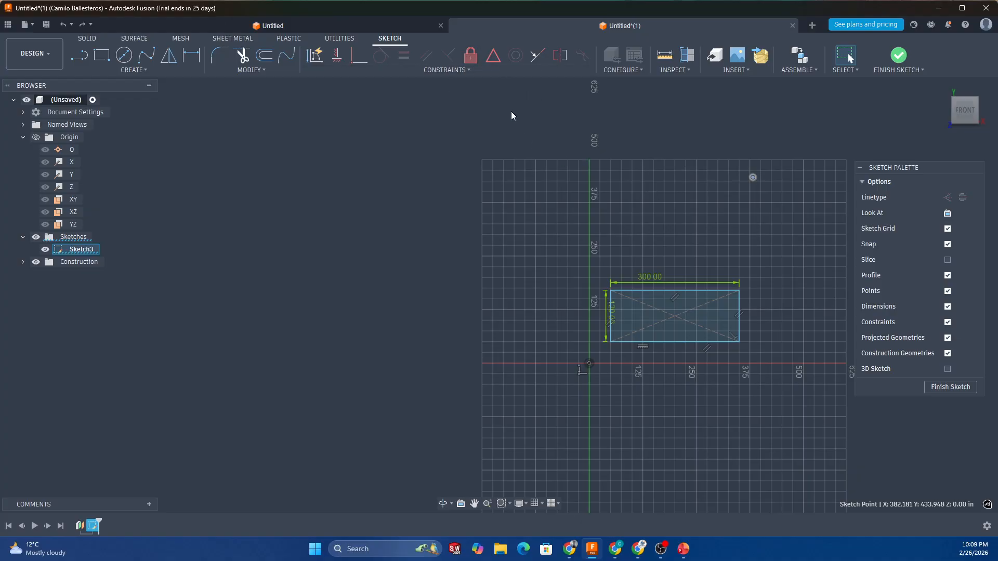
left_click(471, 55)
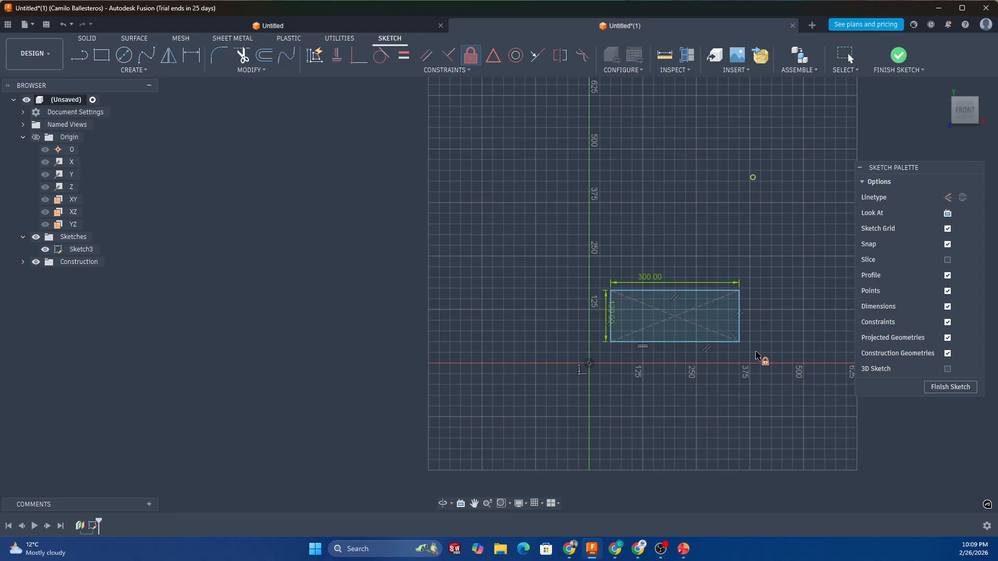
- Apply a Fix constraint to the entire rectangle and undo it
left_click_drag(757, 352, 593, 263)
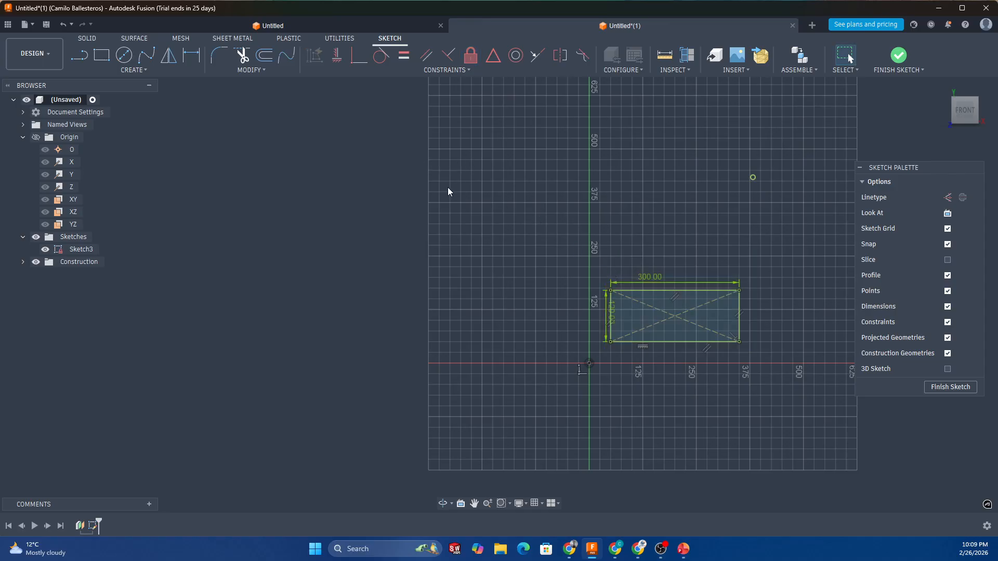
key("ctrl+z")
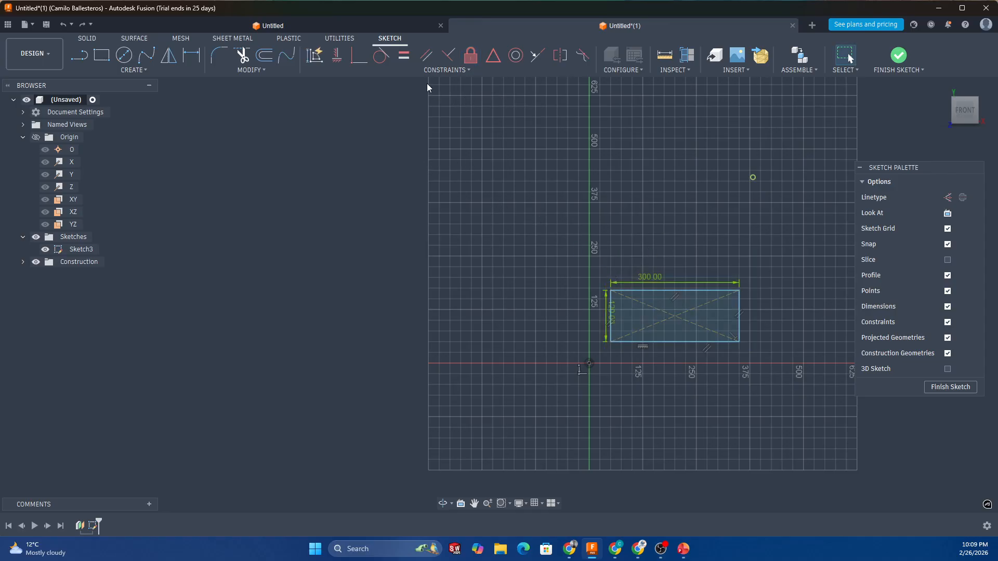
- Make the rectangle's lower-left corner coincident with the fixed sketch point and undo the constraint
left_click(358, 56)
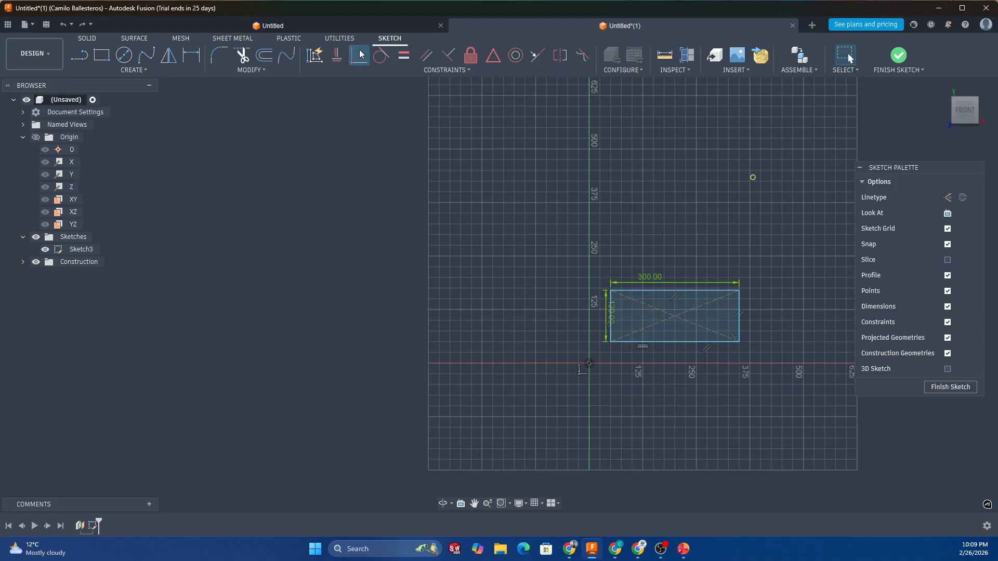
left_click(753, 178)
left_click(611, 342)
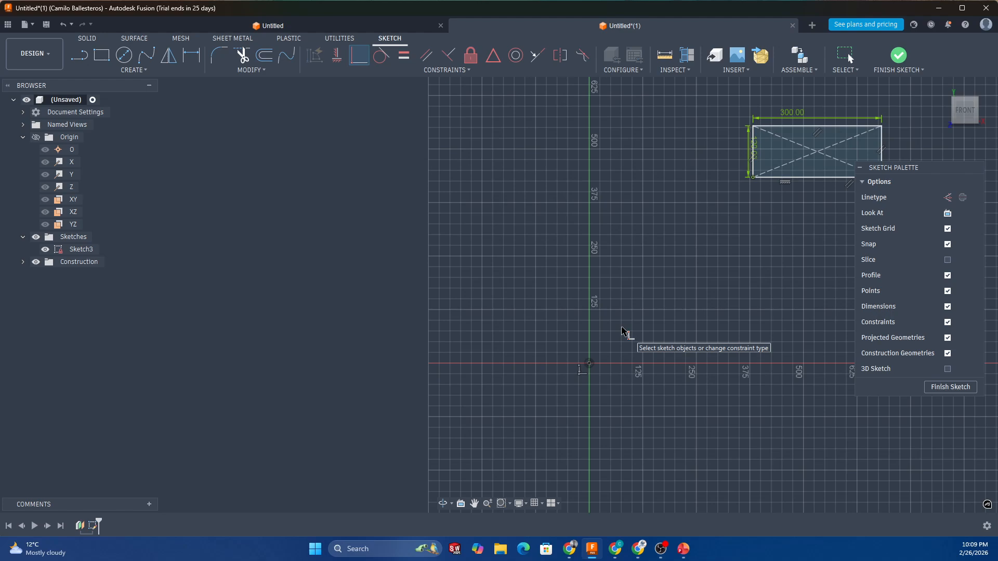
scroll(622, 237, "up", 5)
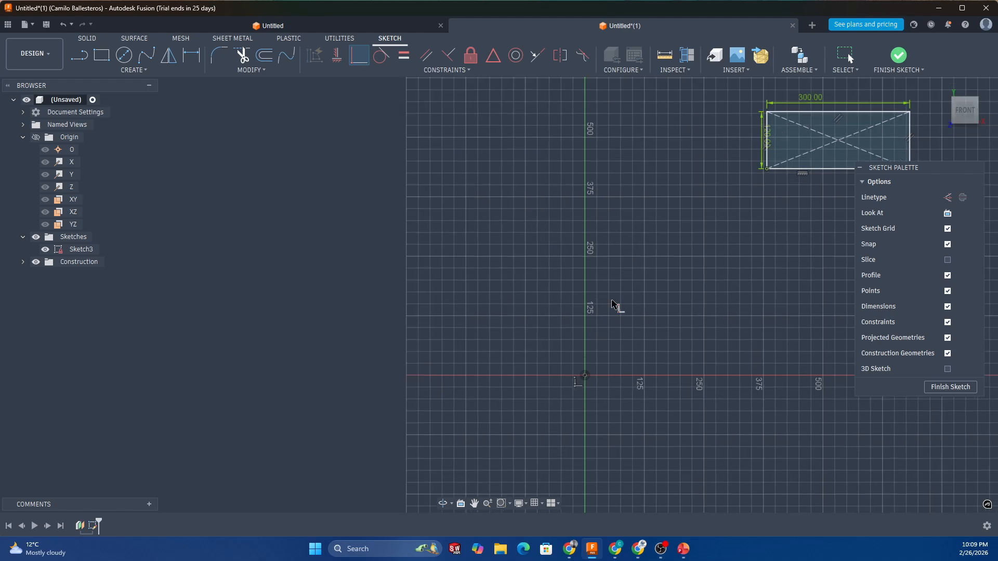
scroll(557, 392, "down", 6)
scroll(538, 399, "down", 8)
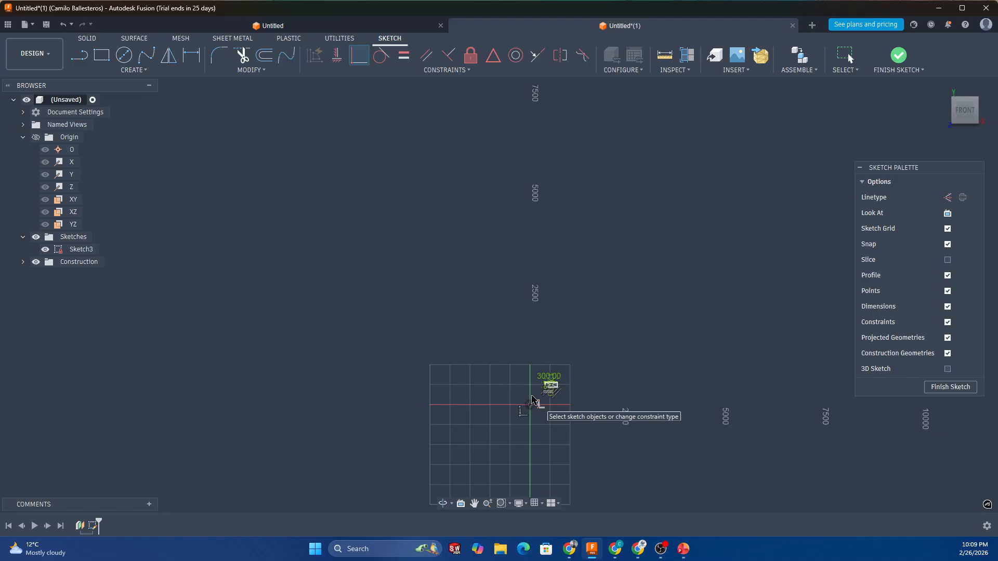
key("Escape")
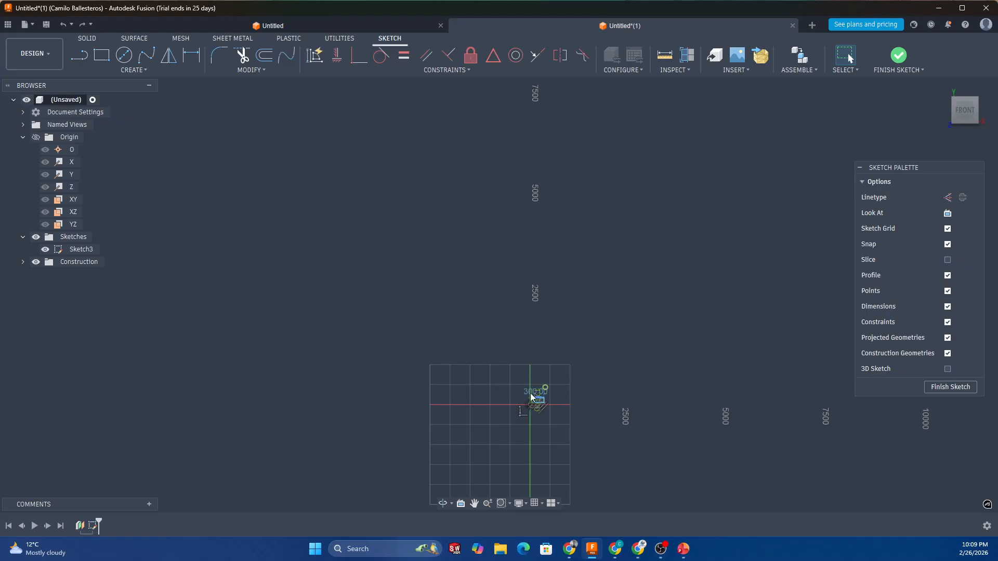
scroll(536, 401, "up", 2)
scroll(537, 403, "up", 15)
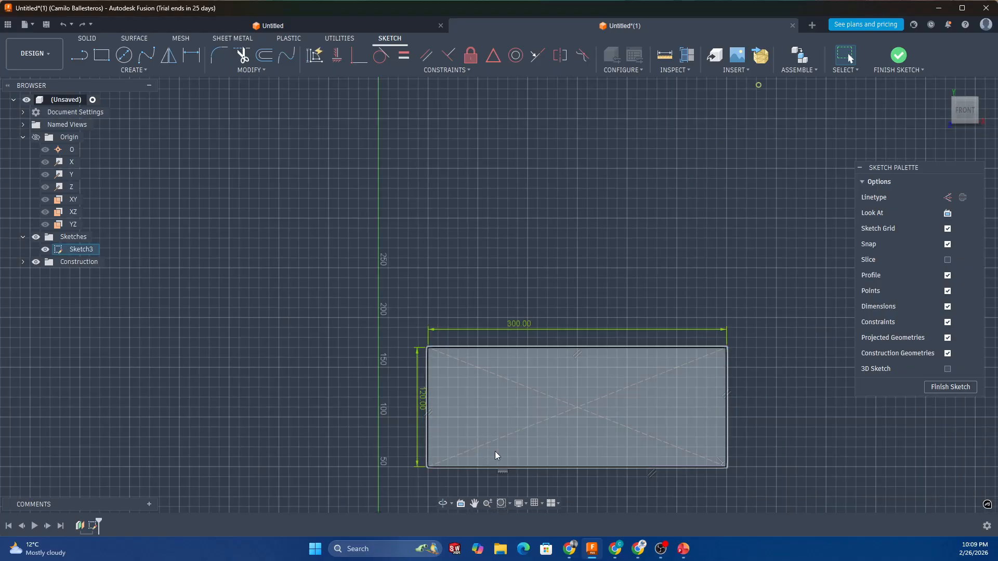
- Make the rectangle's lower-left corner coincident with the sketch origin
scroll(548, 338, "up", 1)
scroll(475, 419, "down", 4)
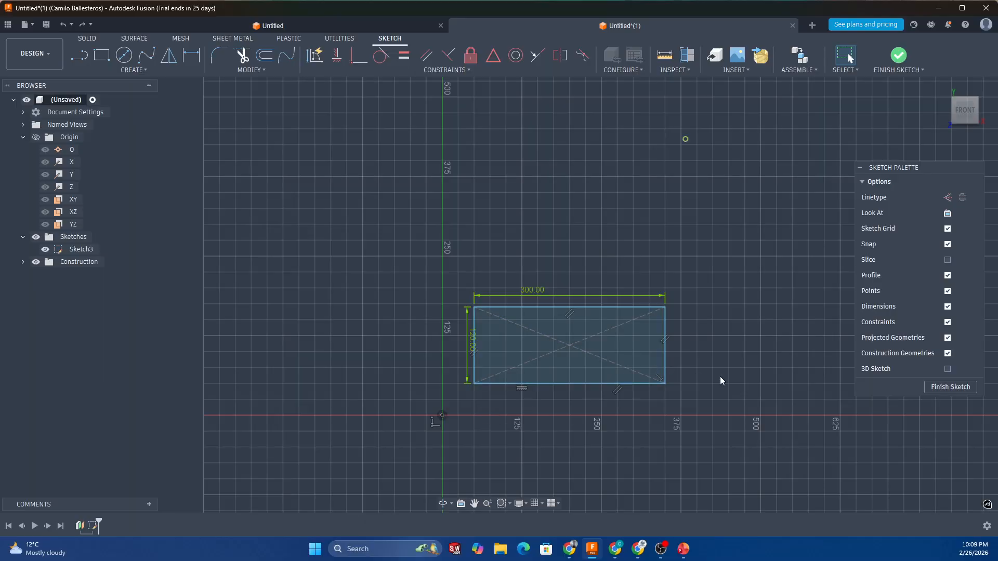
left_click_drag(623, 384, 799, 333)
left_click(359, 56)
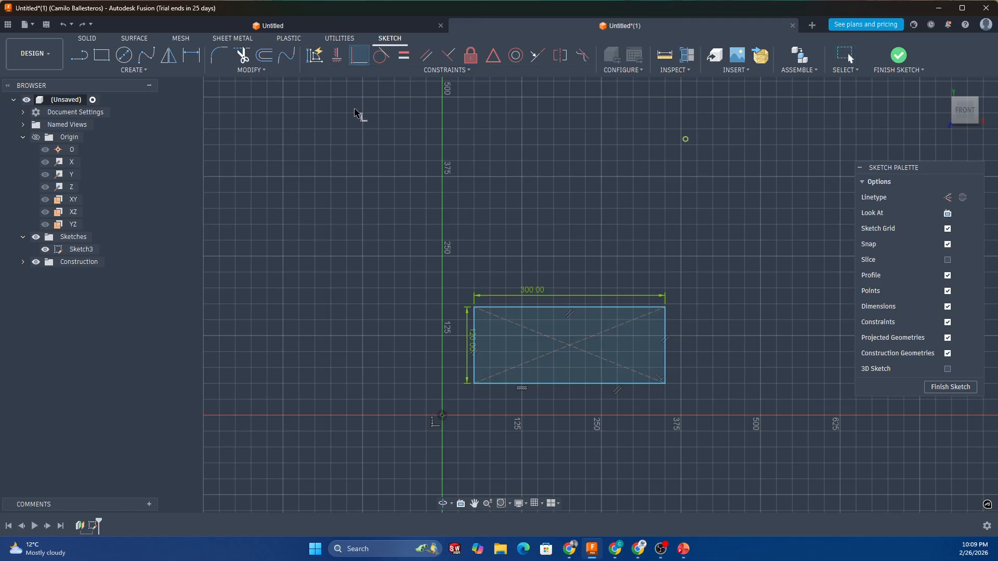
left_click(474, 383)
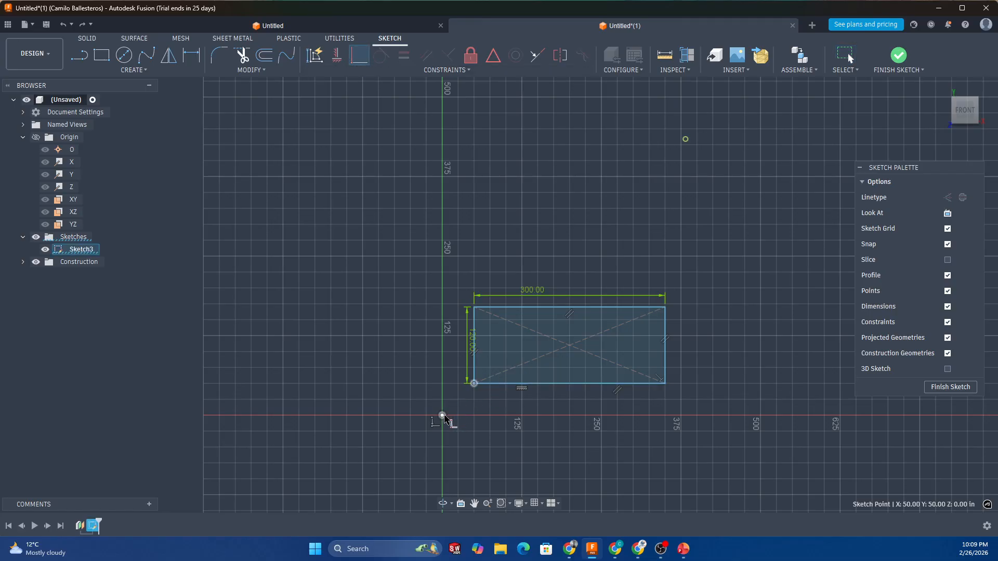
left_click(442, 415)
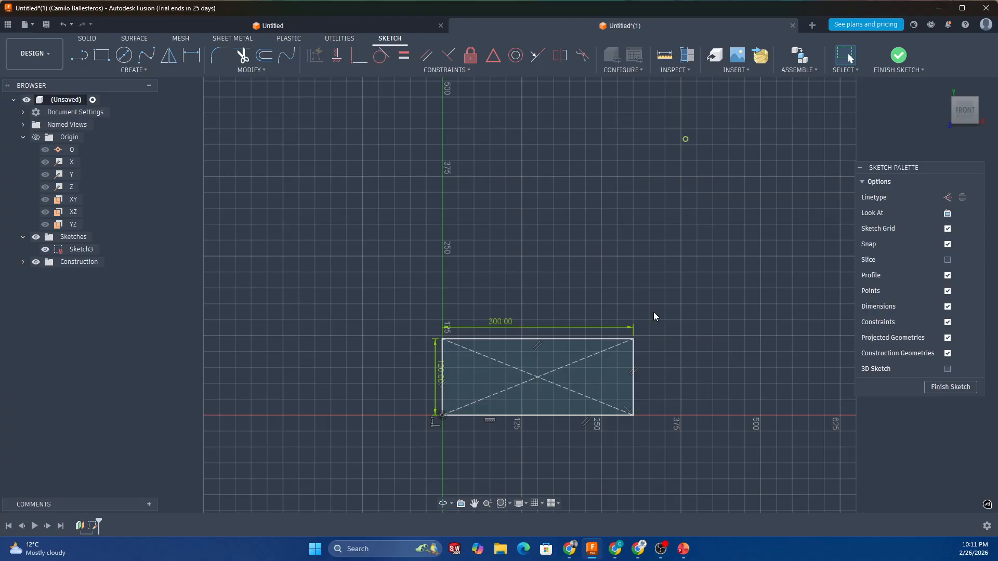
mouse_move(664, 554)
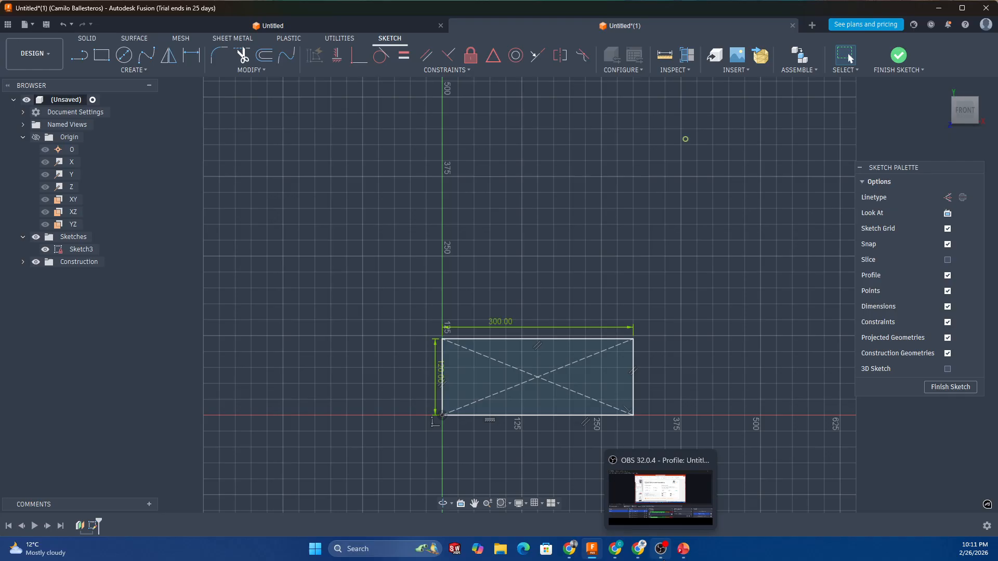
left_click(663, 554)
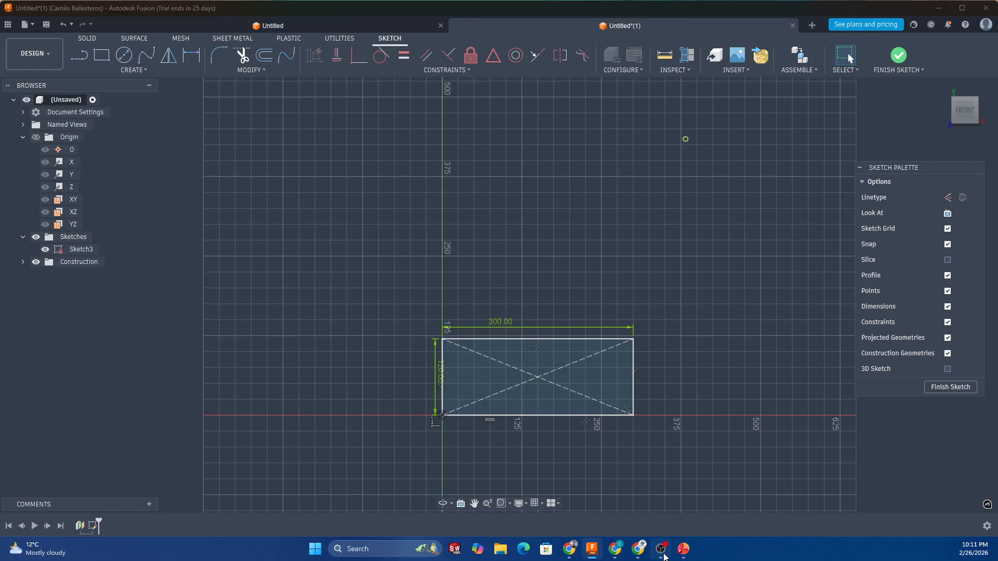